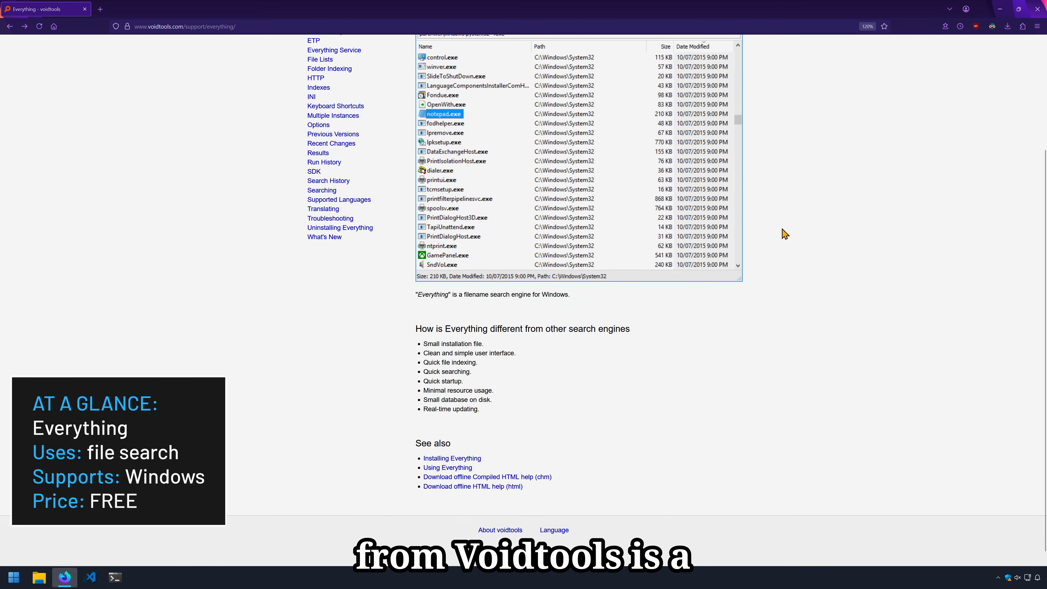
# Download the 64-bit installer Everything-1.5.0.1391a.x64-Setup.exe from the In Development page of the voidtools downloads.
pyautogui.scroll(5, 748, 197)
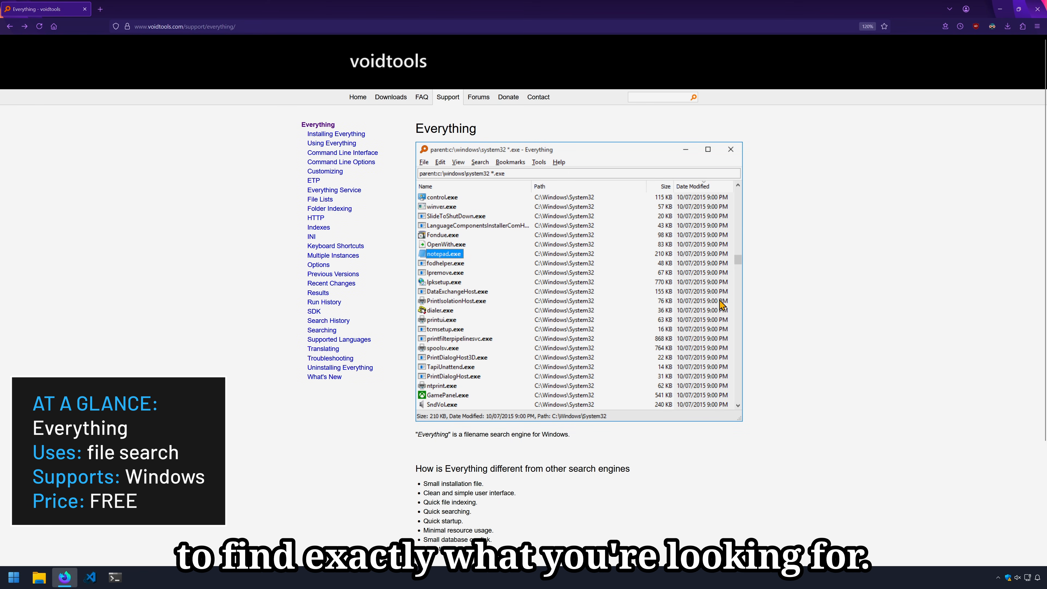
pyautogui.press('super+Down')
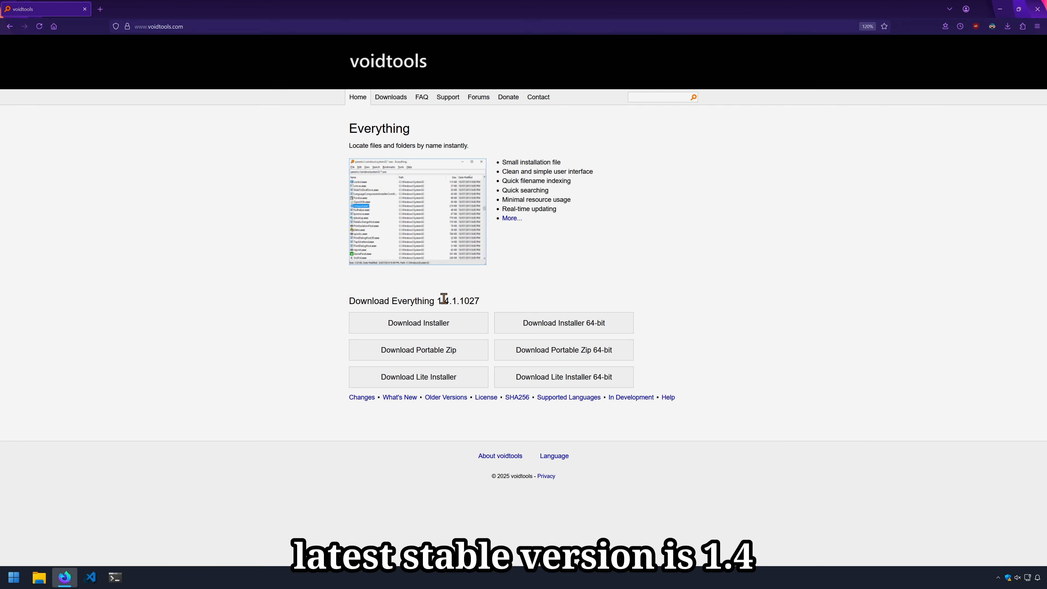
pyautogui.click(390, 97)
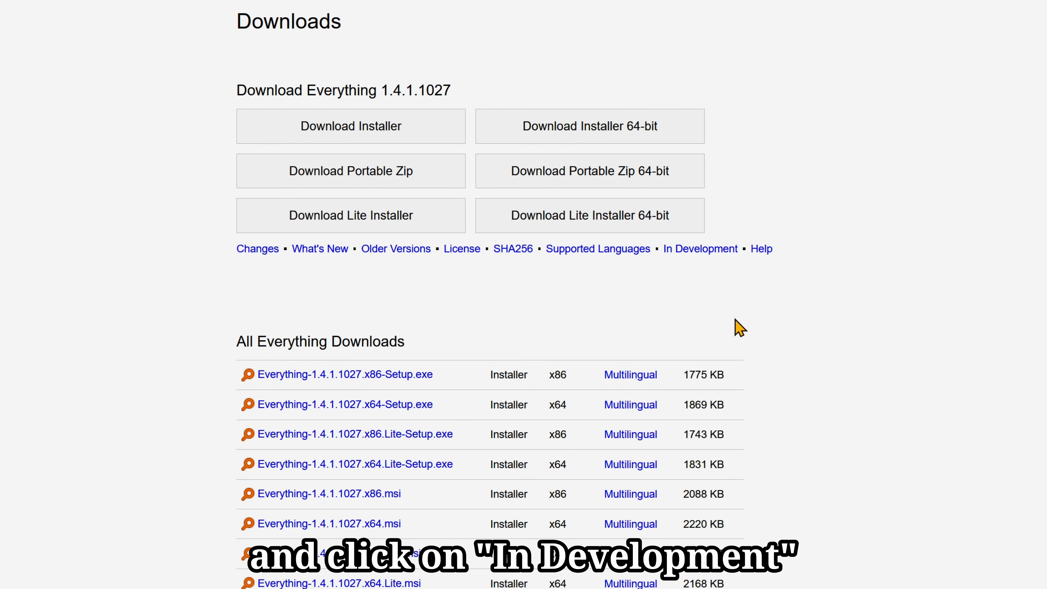
pyautogui.click(690, 250)
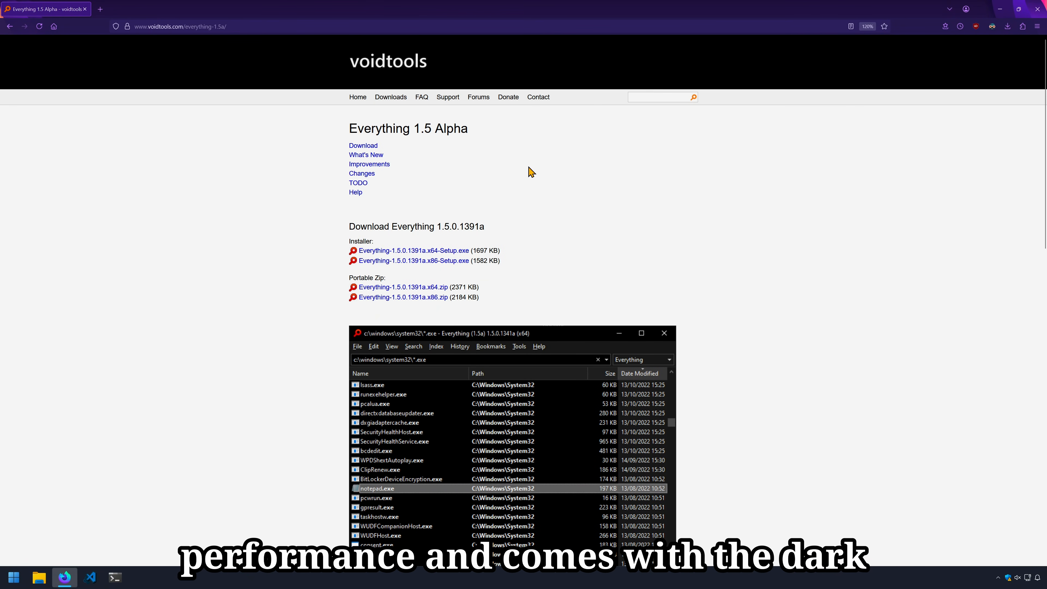
pyautogui.scroll(-5, 534, 169)
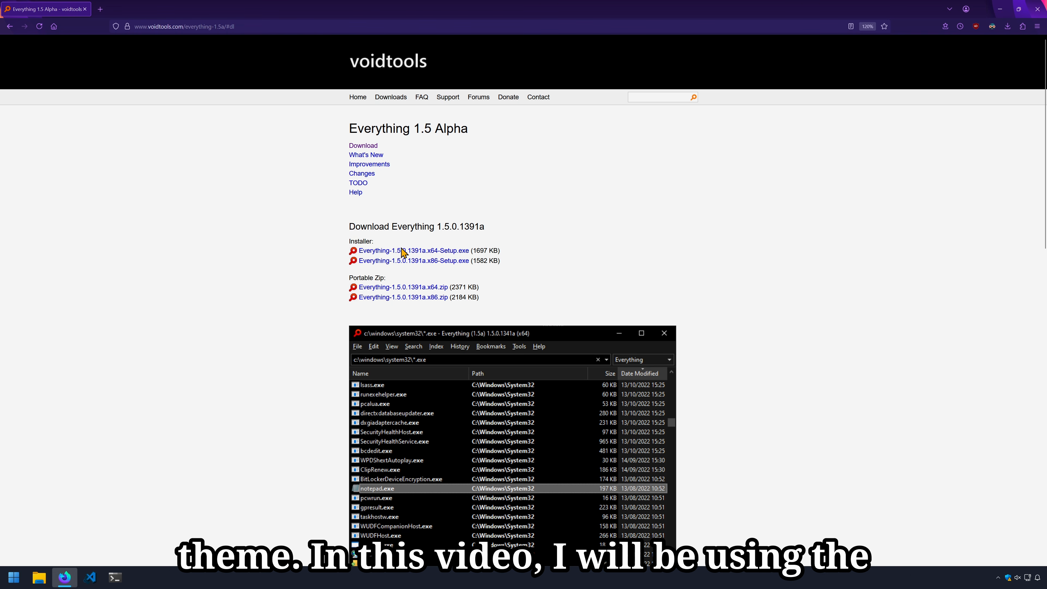
pyautogui.click(429, 256)
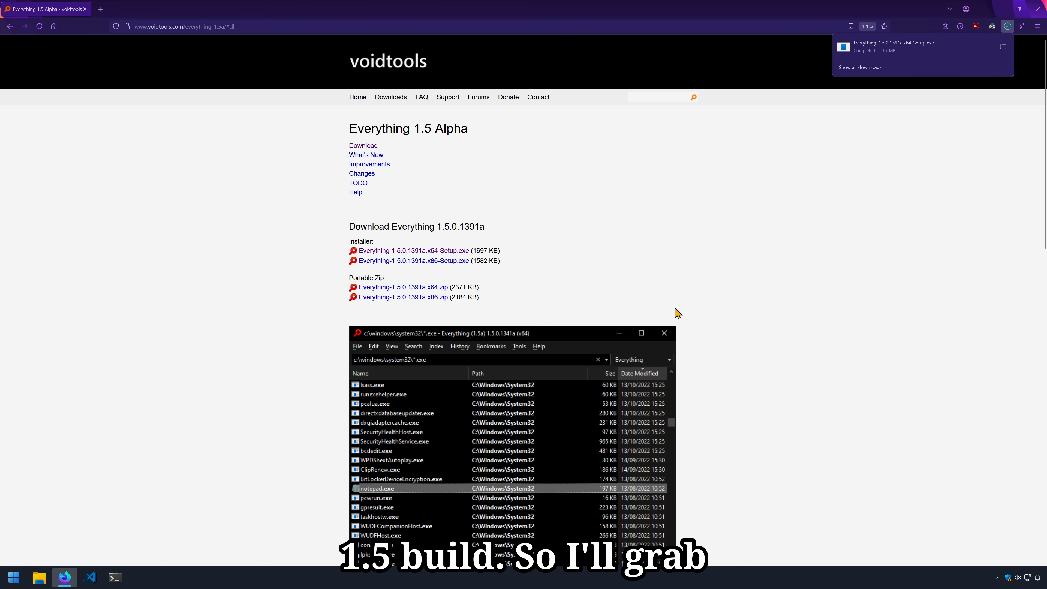
# Launch the downloaded installer, accept the license agreement and keep the recommended data location and Everything Service options.
pyautogui.click(962, 49)
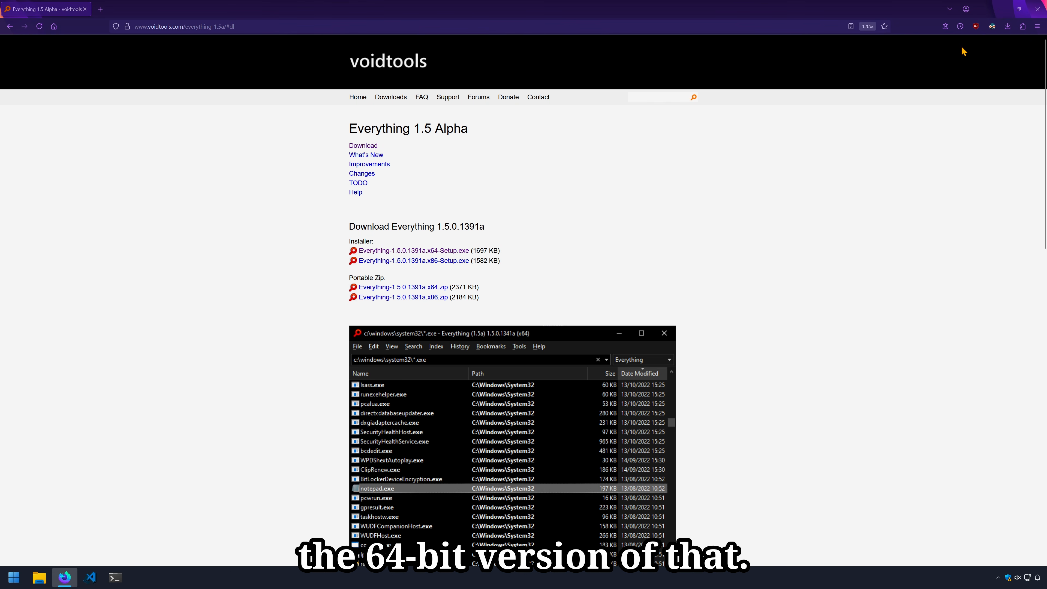
pyautogui.click(573, 357)
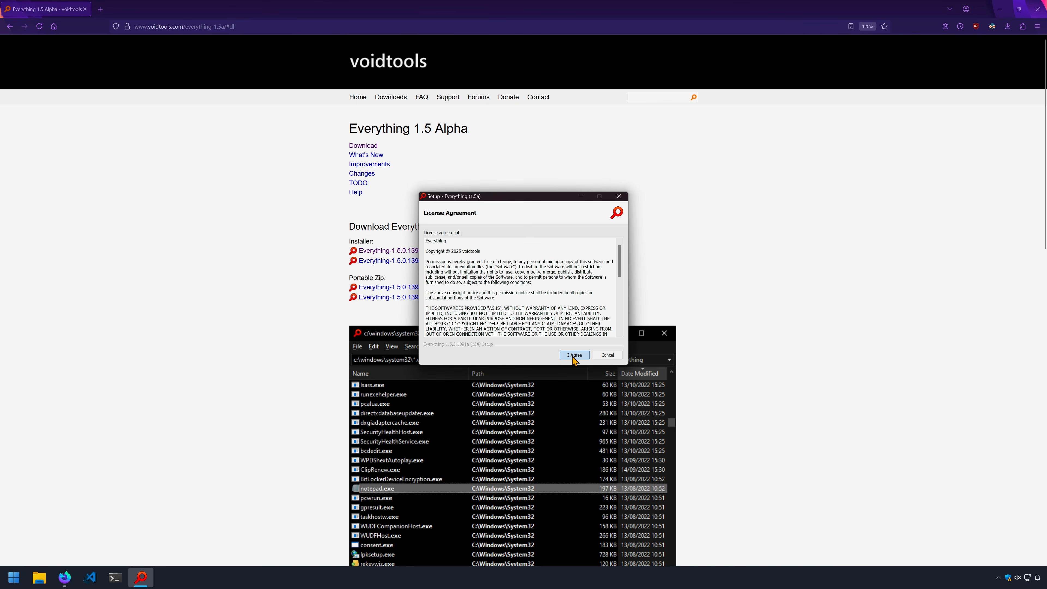
pyautogui.click(575, 355)
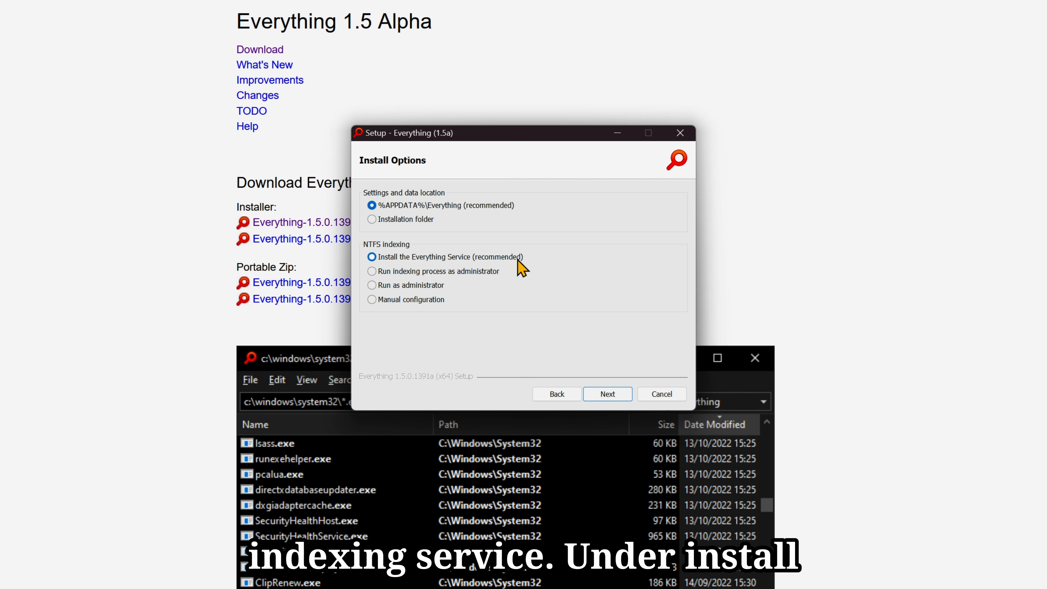
pyautogui.press('Return')
# Enable the update check, folder context menu item, Quick Launch shortcut, es: URL protocol and EFU file association install options.
pyautogui.click(412, 193)
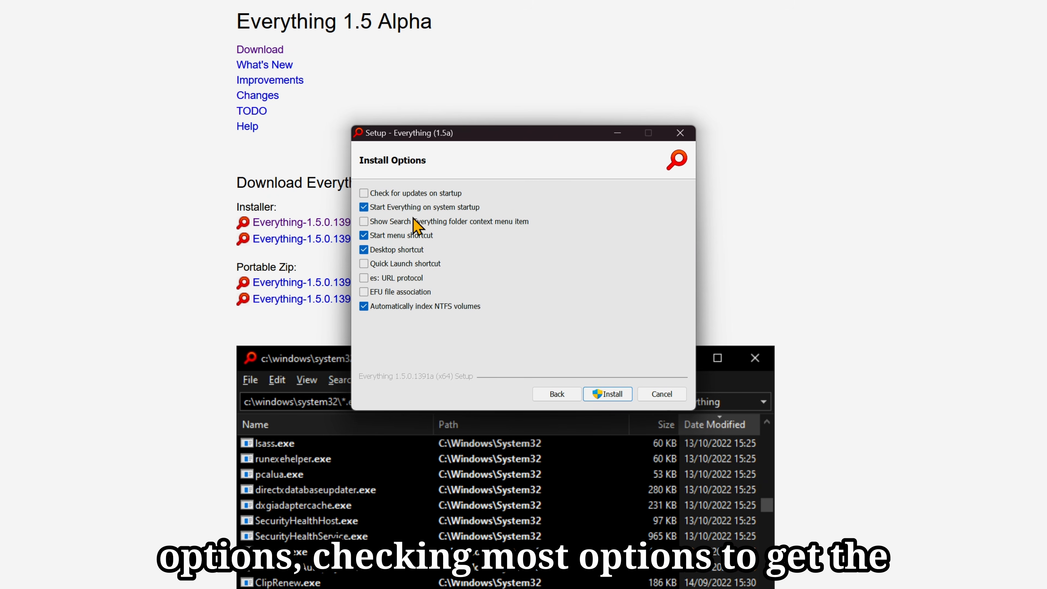
pyautogui.click(412, 222)
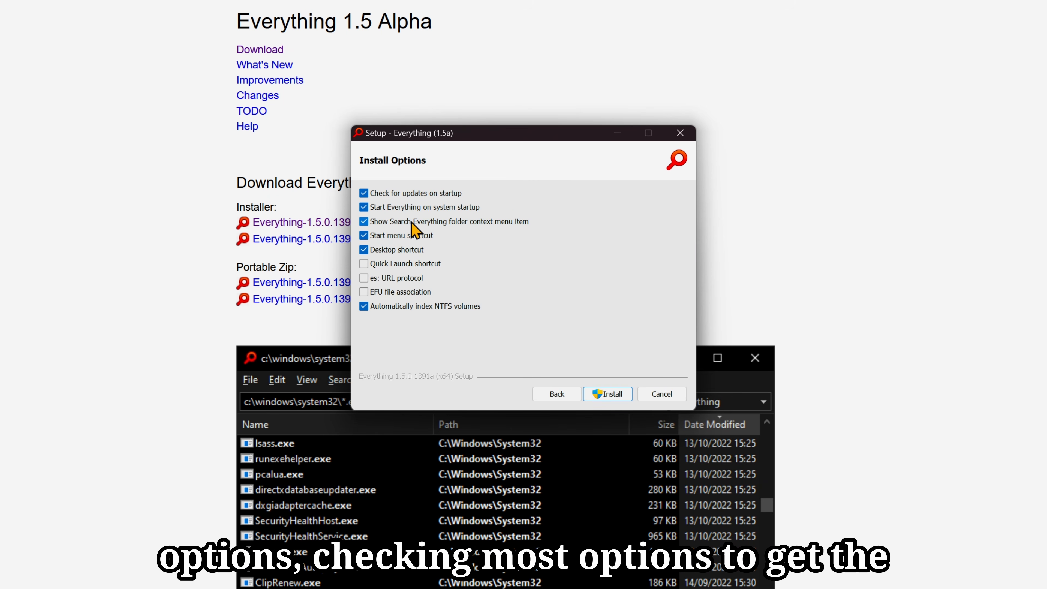
pyautogui.click(397, 294)
pyautogui.click(414, 264)
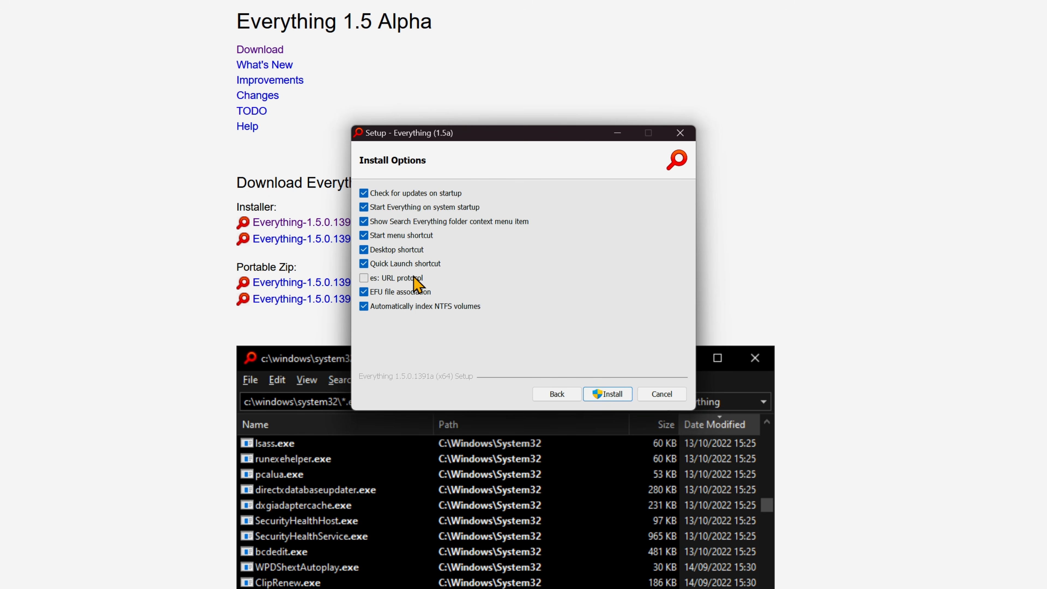
pyautogui.click(412, 276)
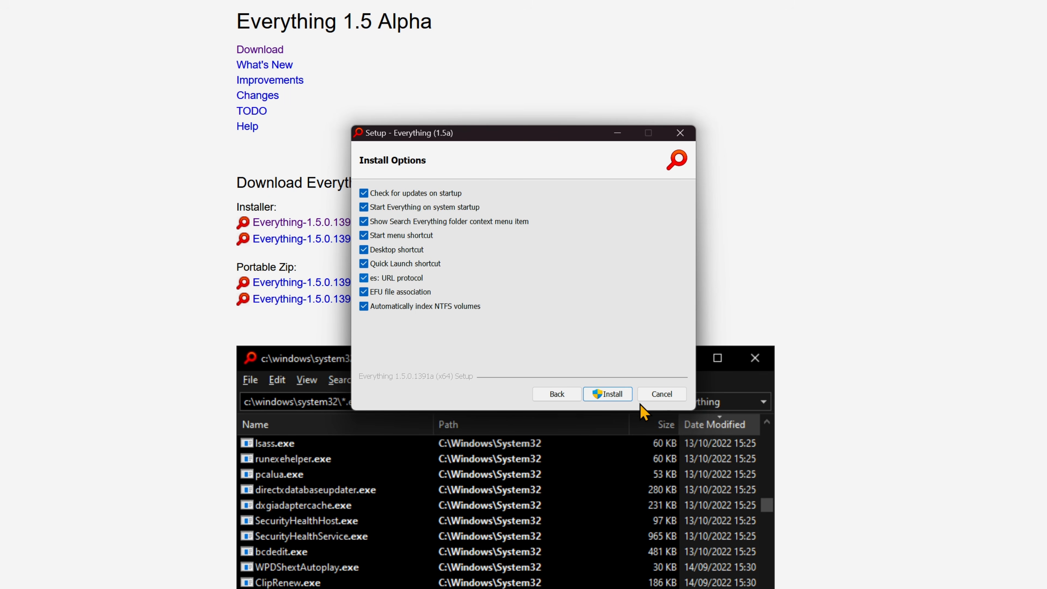
# Run the installation, allow it to change the device, and finish setup with Run Everything enabled.
pyautogui.click(601, 394)
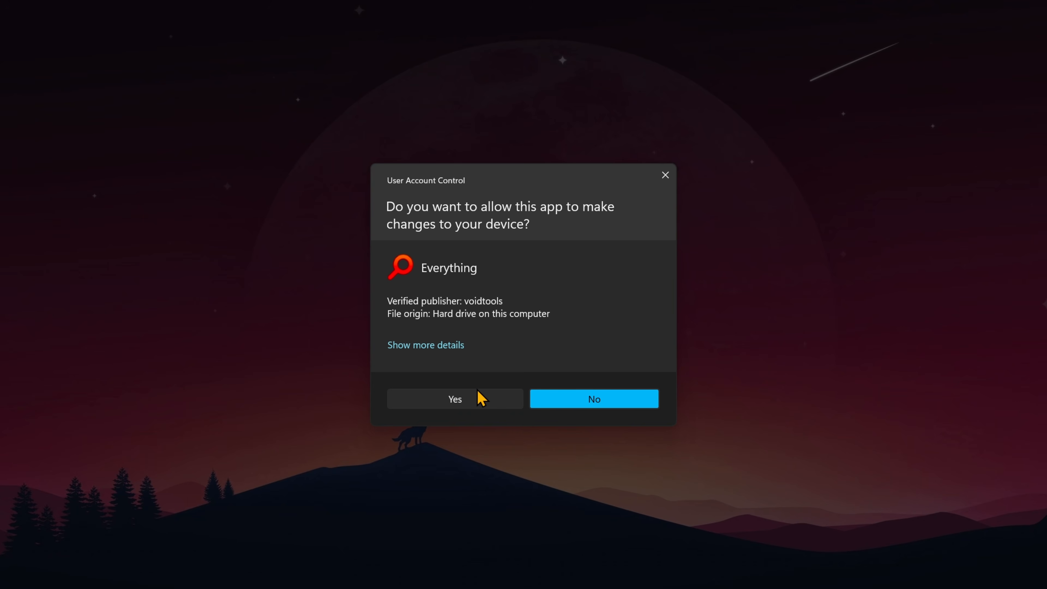
pyautogui.click(481, 398)
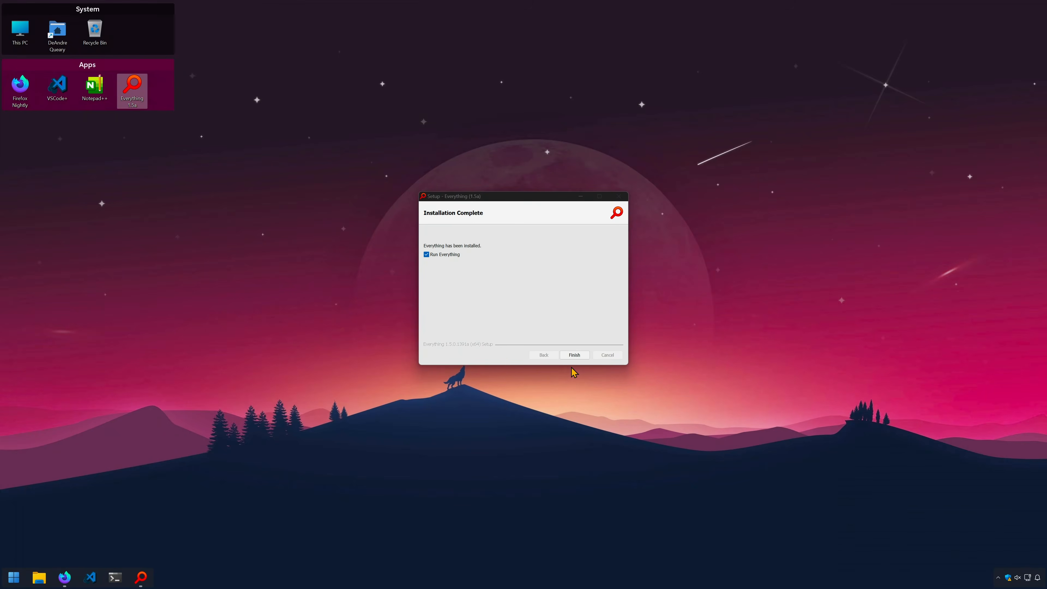
pyautogui.click(571, 357)
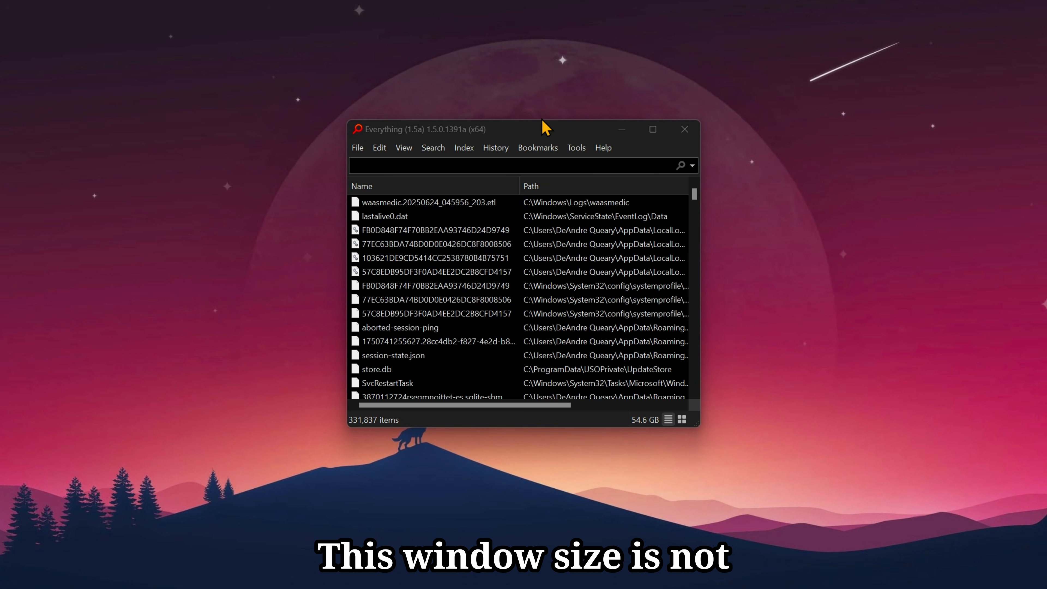
# Set the interface scale to 125% in the UI options.
pyautogui.click(572, 148)
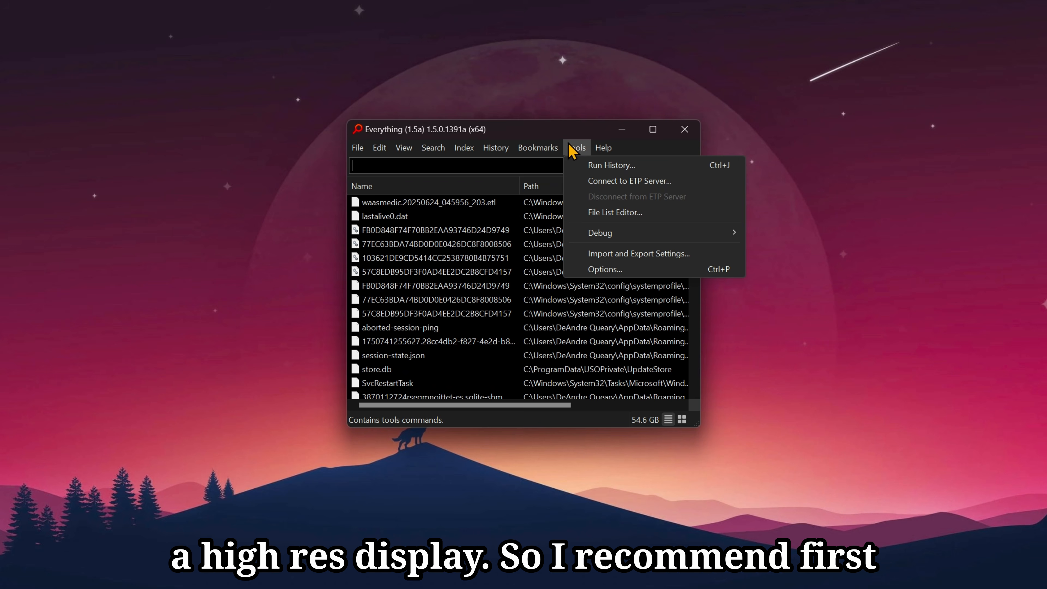
pyautogui.click(622, 270)
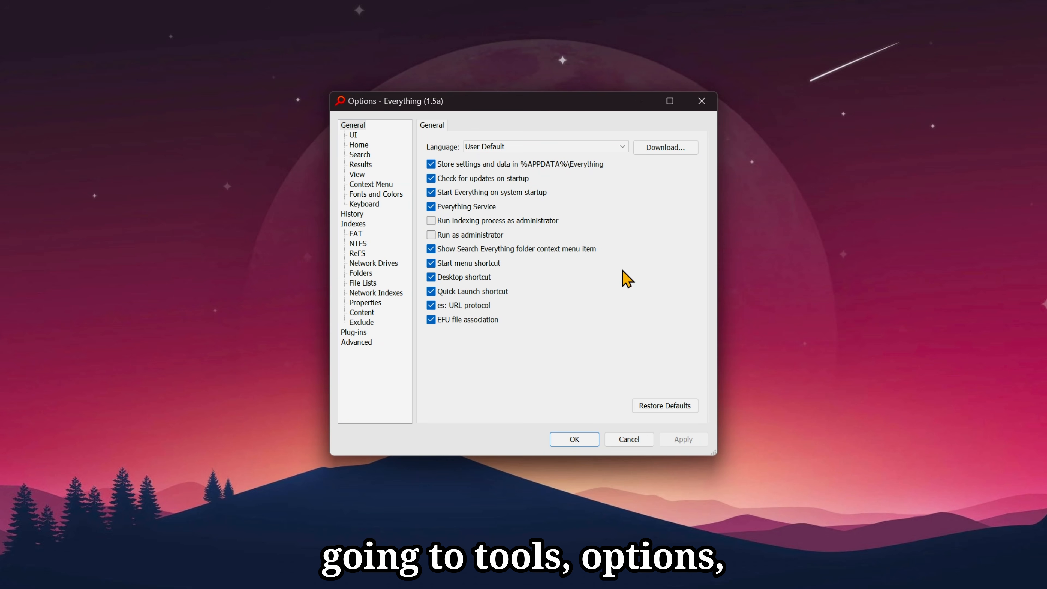
pyautogui.click(353, 137)
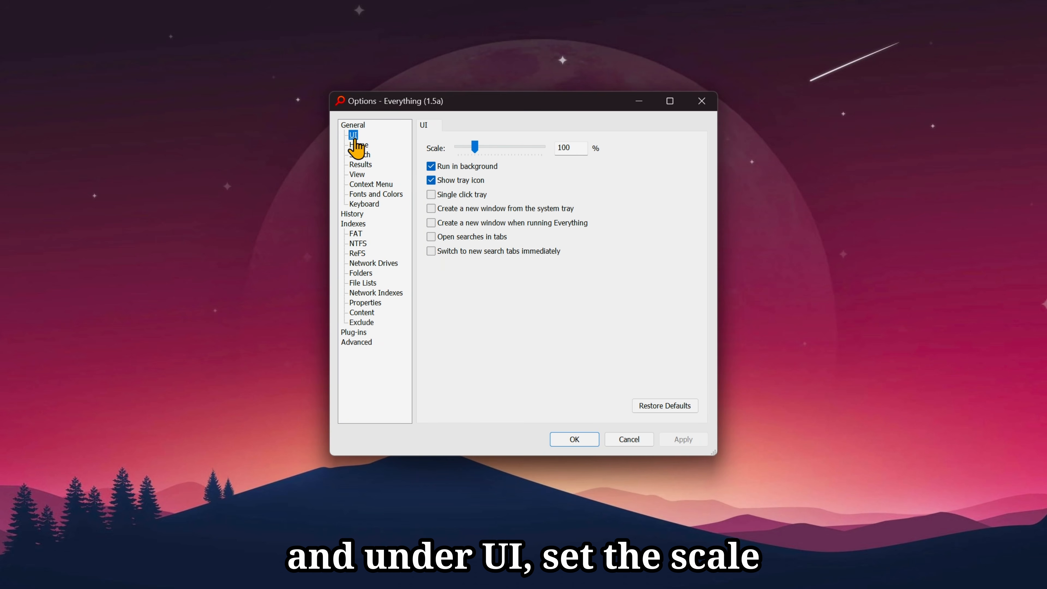
pyautogui.moveTo(475, 147); pyautogui.dragTo(488, 150)
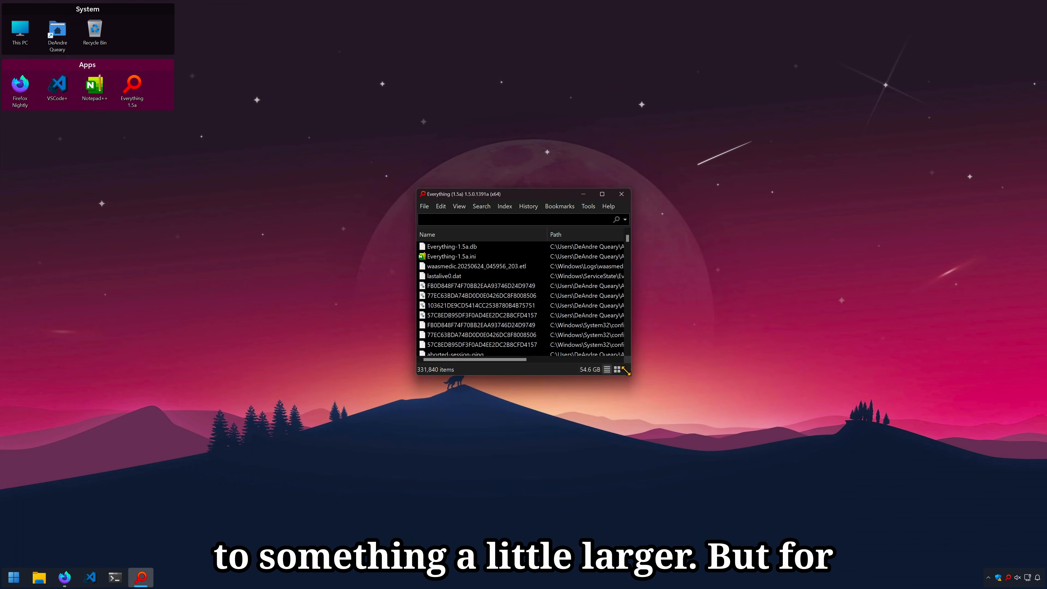
# Enlarge the search window to fill most of the desktop and set the interface scale to 150% in the UI options.
pyautogui.moveTo(626, 371); pyautogui.dragTo(946, 518)
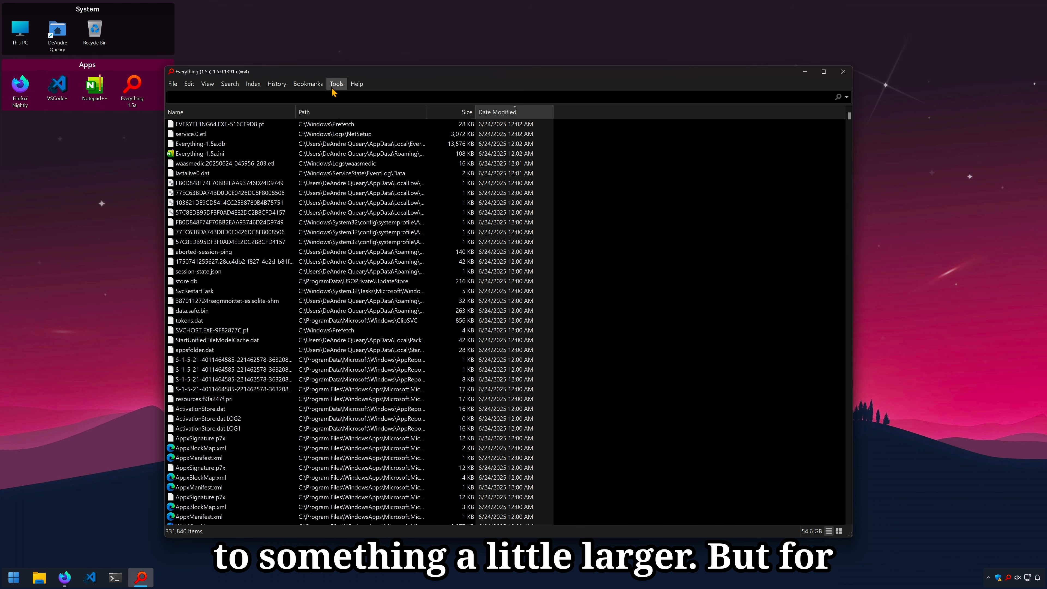
pyautogui.click(335, 86)
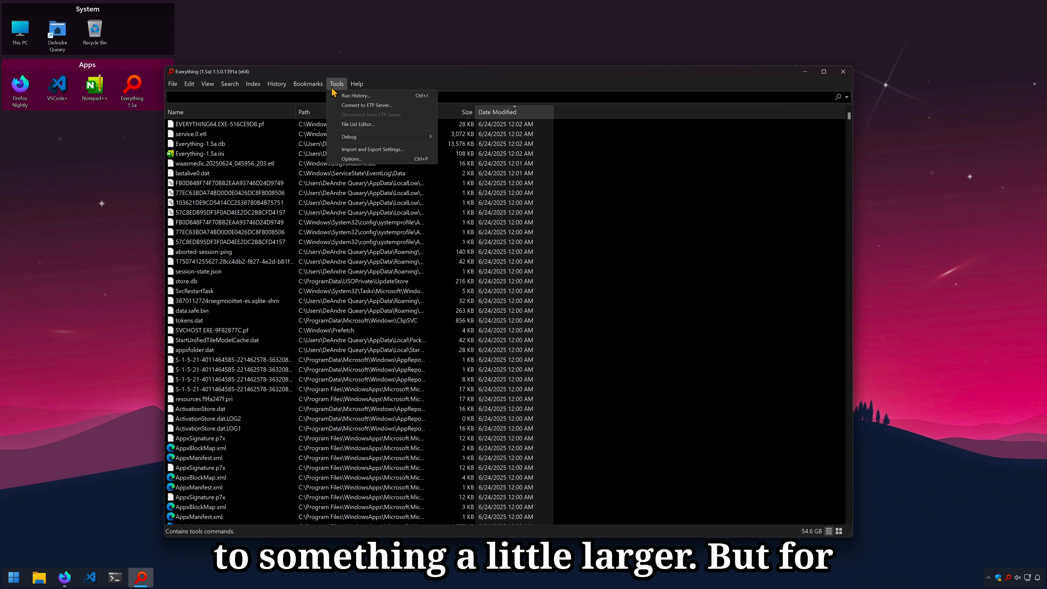
pyautogui.click(353, 159)
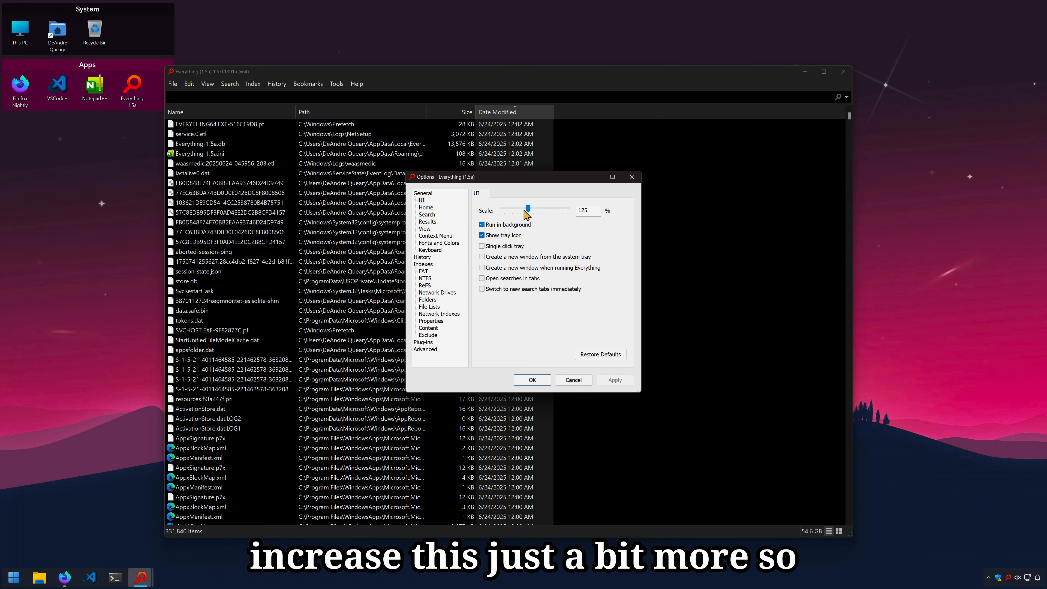
pyautogui.moveTo(527, 211); pyautogui.dragTo(532, 213)
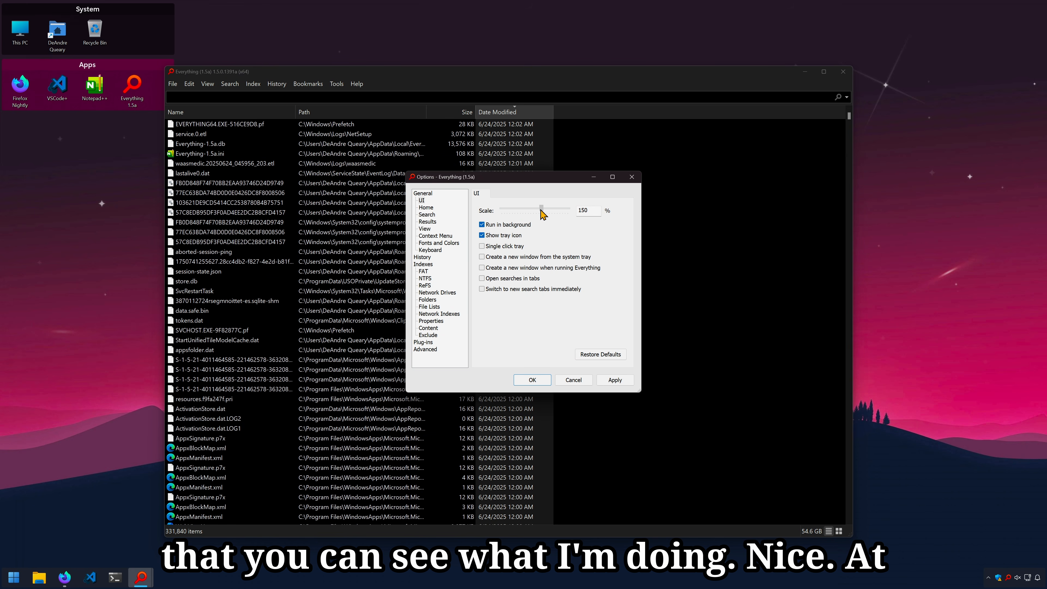
pyautogui.click(628, 380)
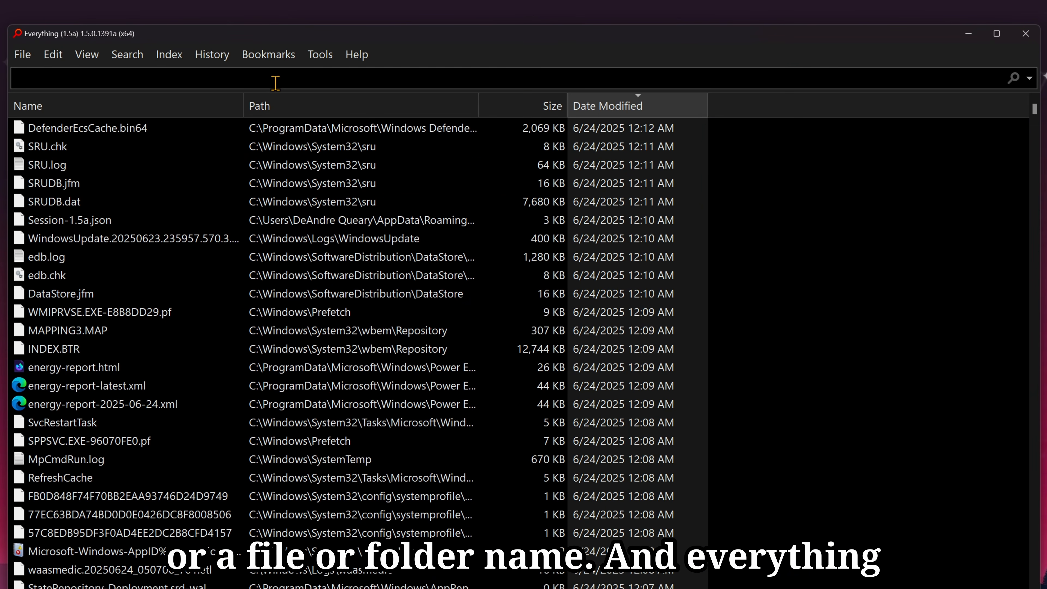
# Search for "wai lana" and create a new text file named "wai lana.txt" on the desktop.
pyautogui.write('wai lana')
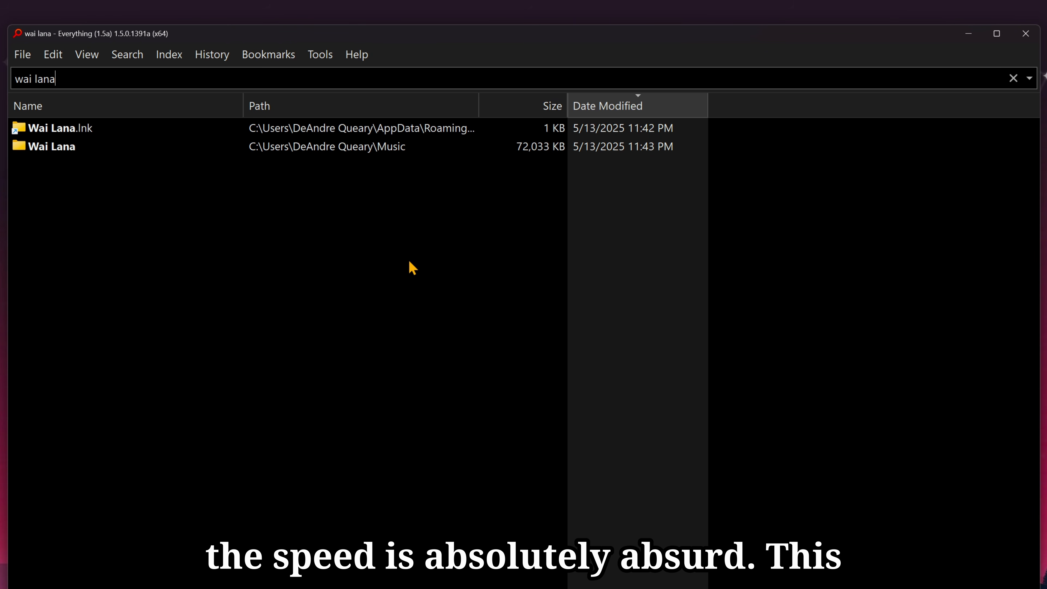
pyautogui.rightClick(18, 159)
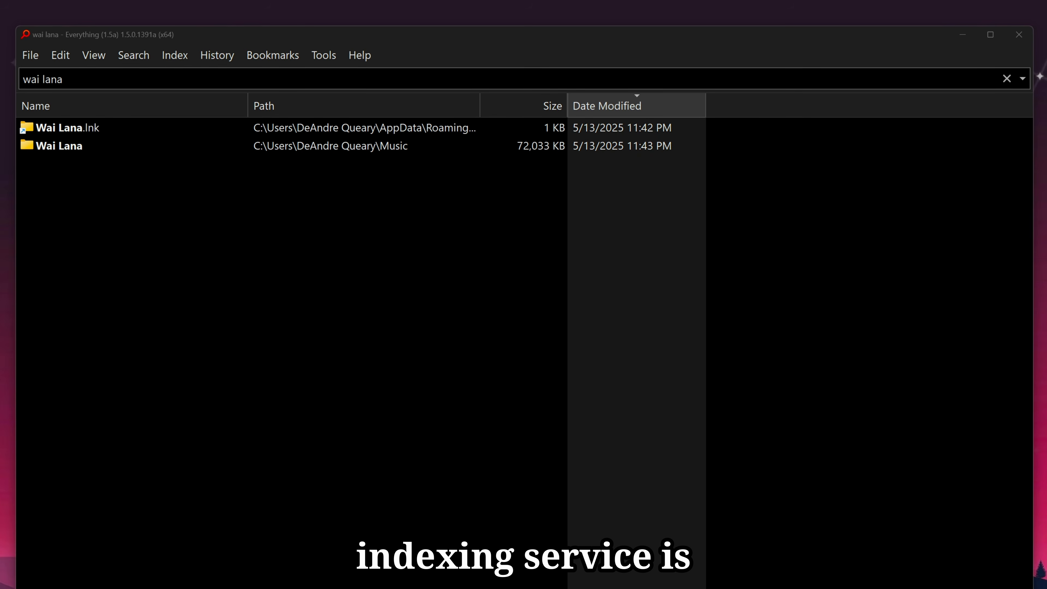
pyautogui.moveTo(72, 303)
pyautogui.click(139, 336)
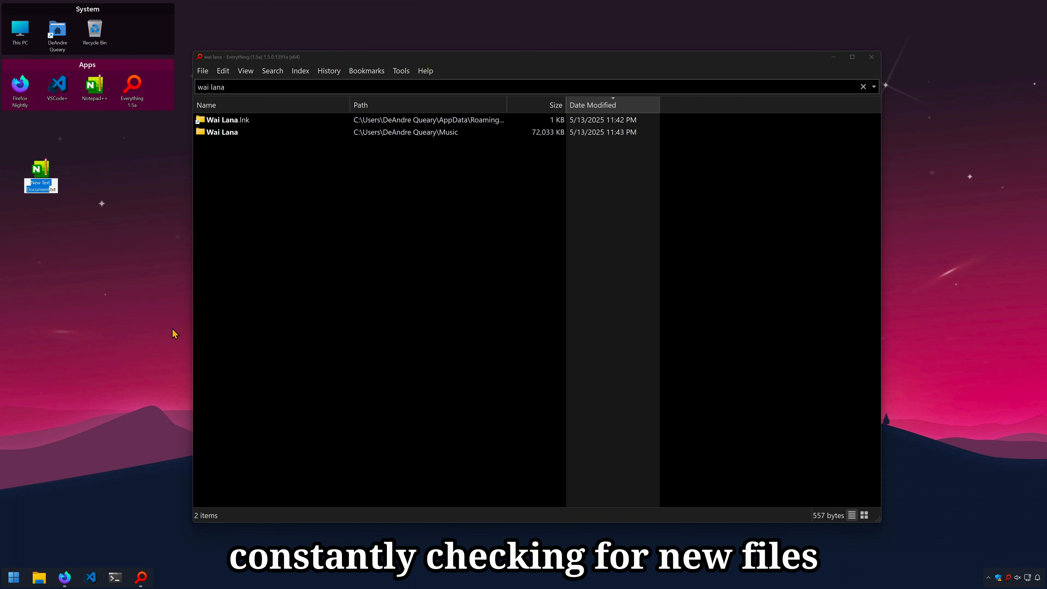
pyautogui.write('wai lana')
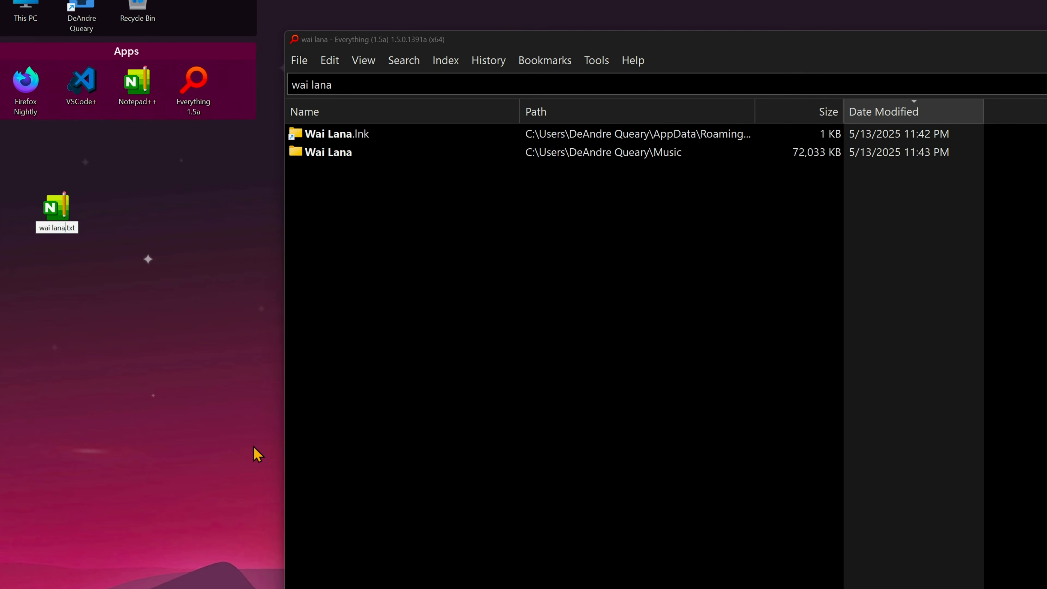
pyautogui.press('Return')
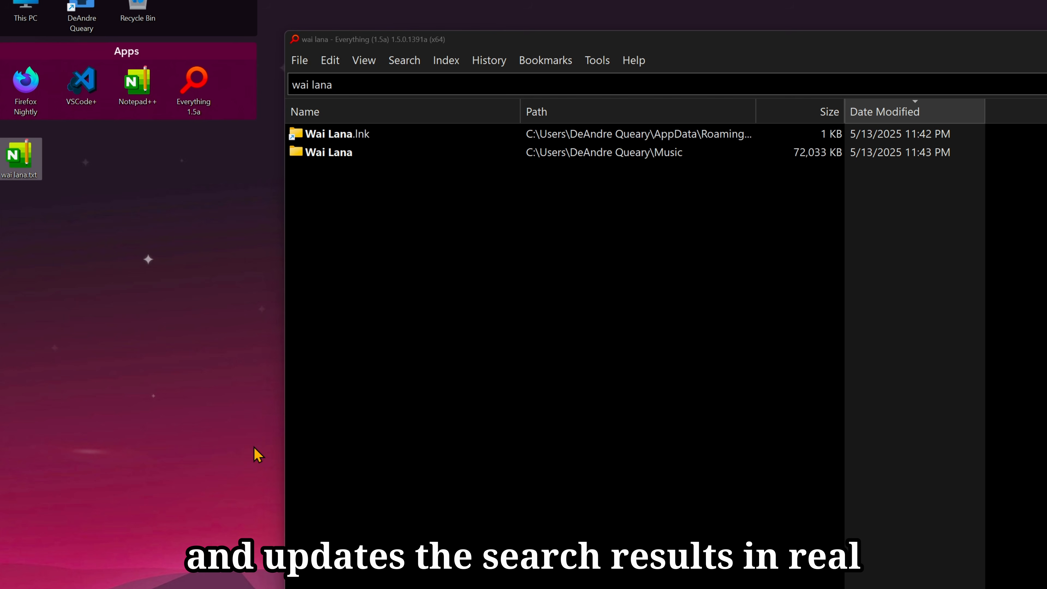
pyautogui.click(596, 387)
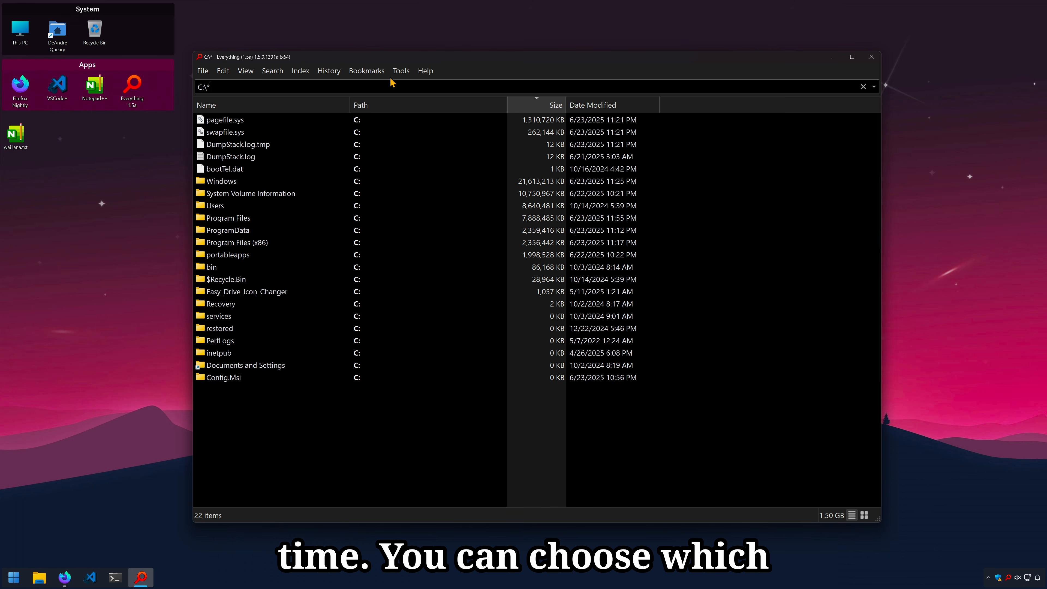
# Review the Indexes and NTFS settings in the options, and leave them without saving changes.
pyautogui.click(400, 71)
pyautogui.click(414, 147)
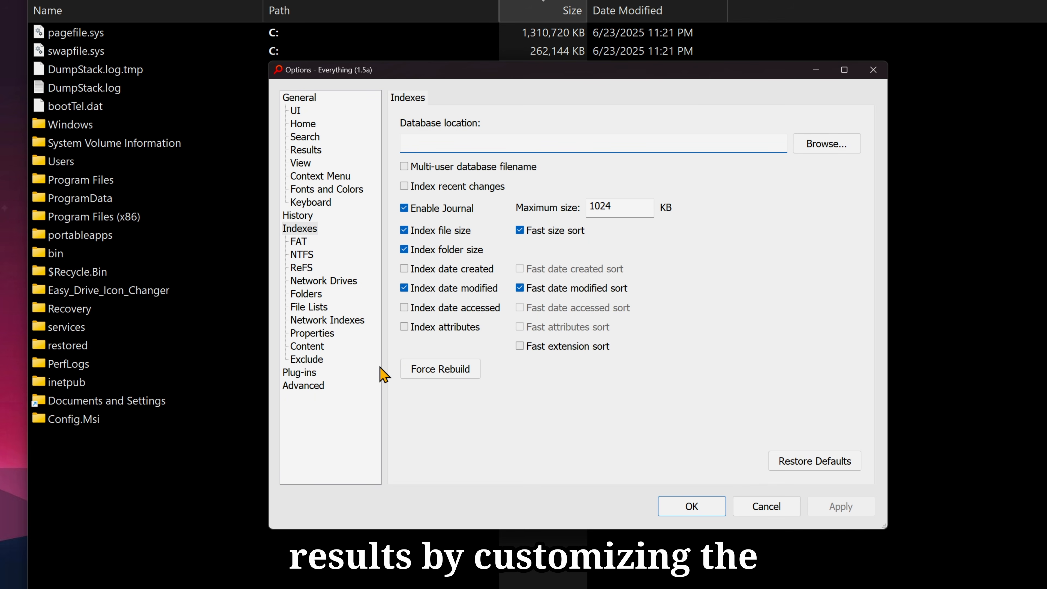
pyautogui.click(299, 230)
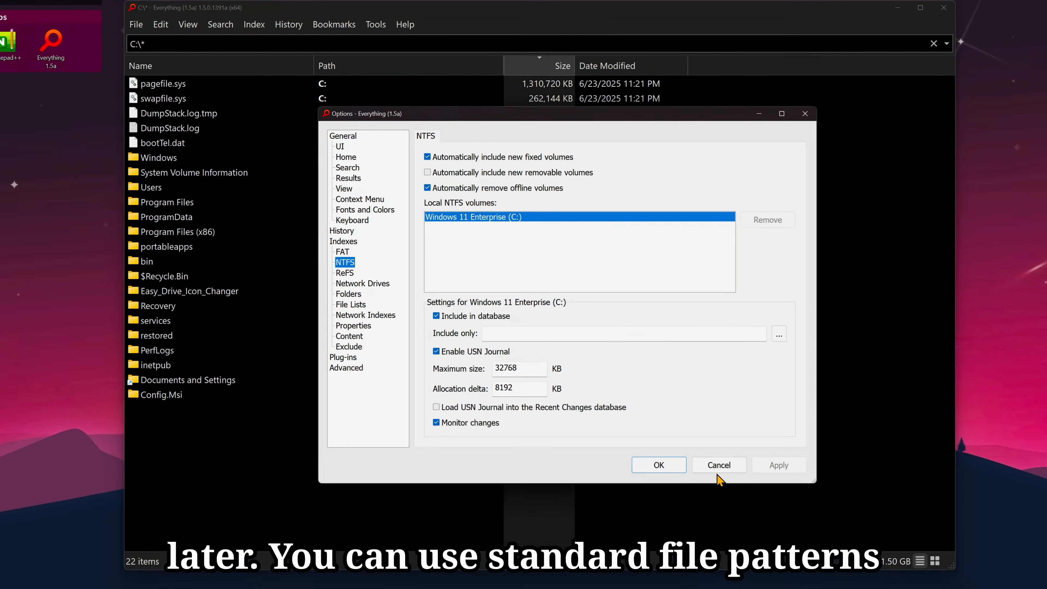
pyautogui.click(766, 507)
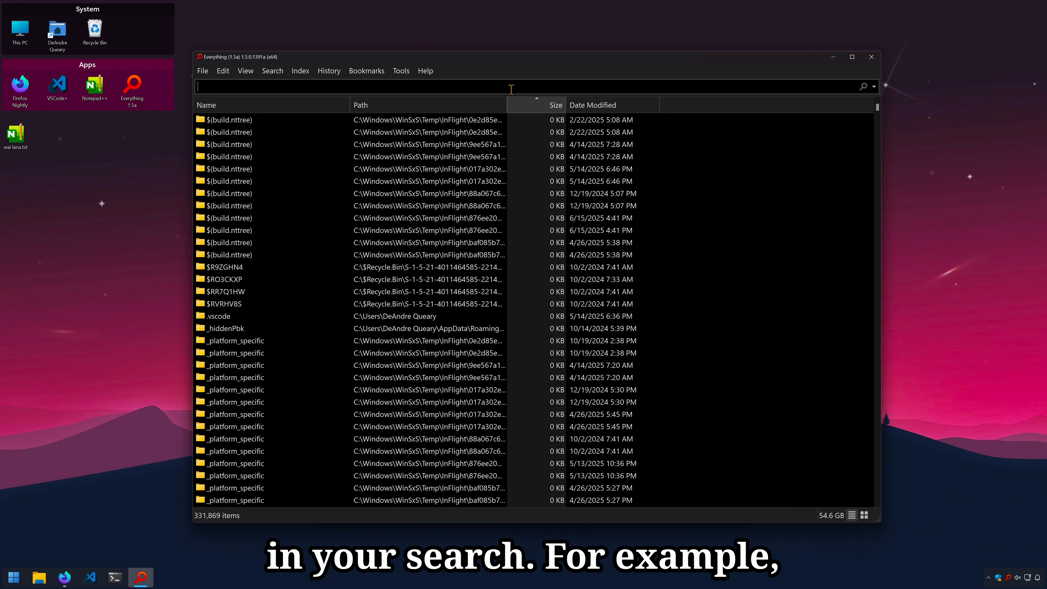
# Search for "C:\*" to list only the root of the C drive, and compare it with the drive in File Explorer.
pyautogui.write('C:')
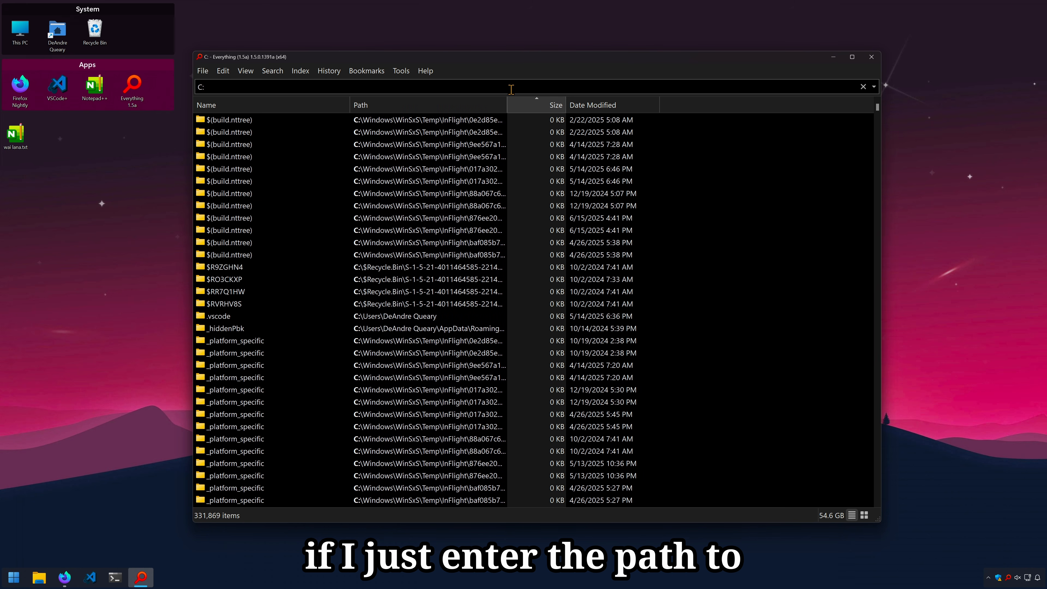
pyautogui.write('\\*')
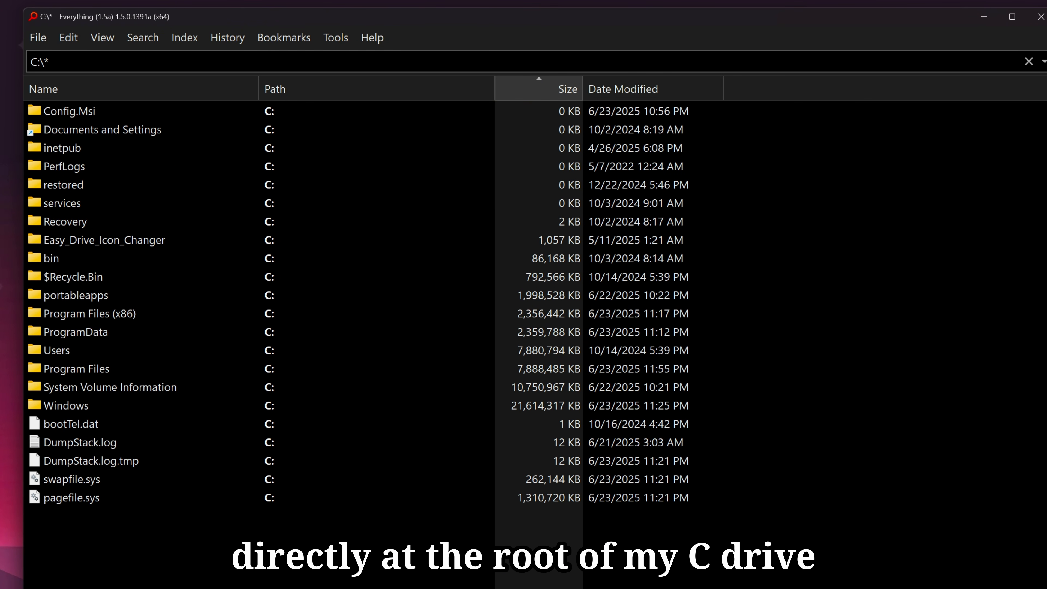
pyautogui.press('super')
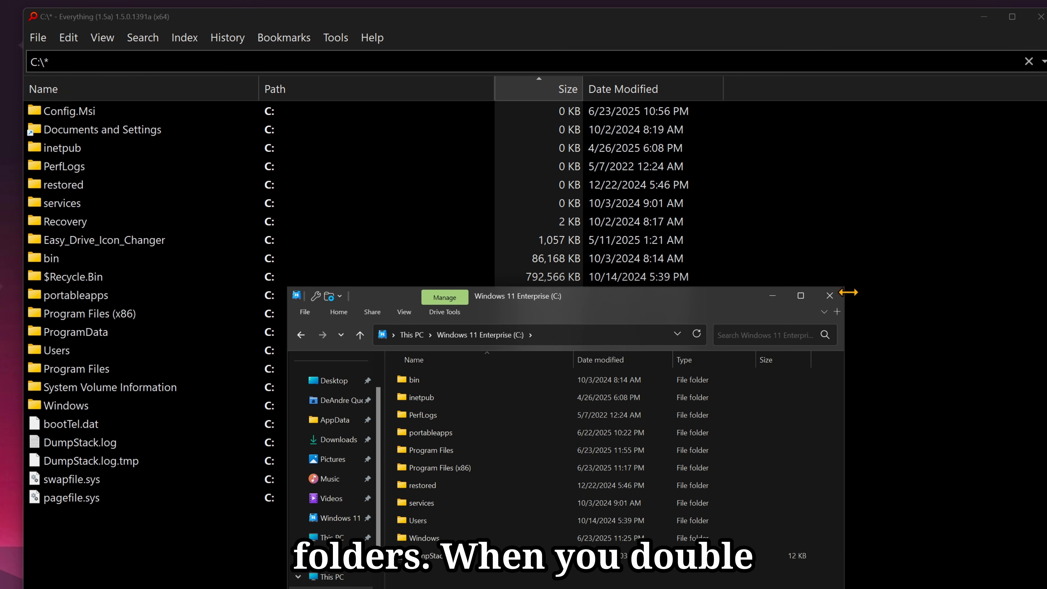
pyautogui.click(841, 298)
# Open the bin folder and its path in File Explorer, and run Search in Everything on the folder.
pyautogui.doubleClick(110, 260)
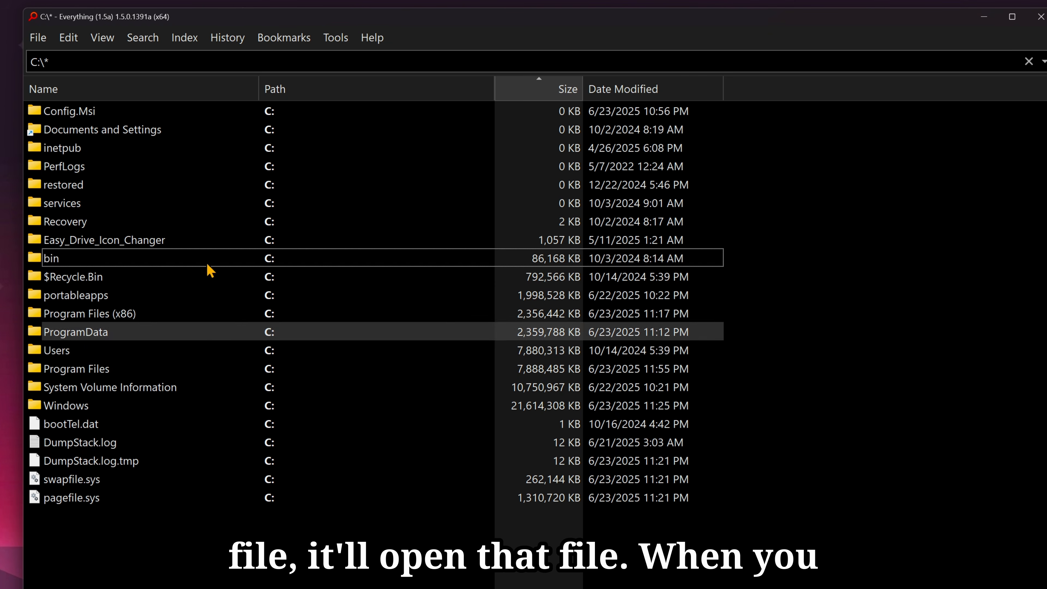
pyautogui.click(201, 256)
pyautogui.rightClick(201, 257)
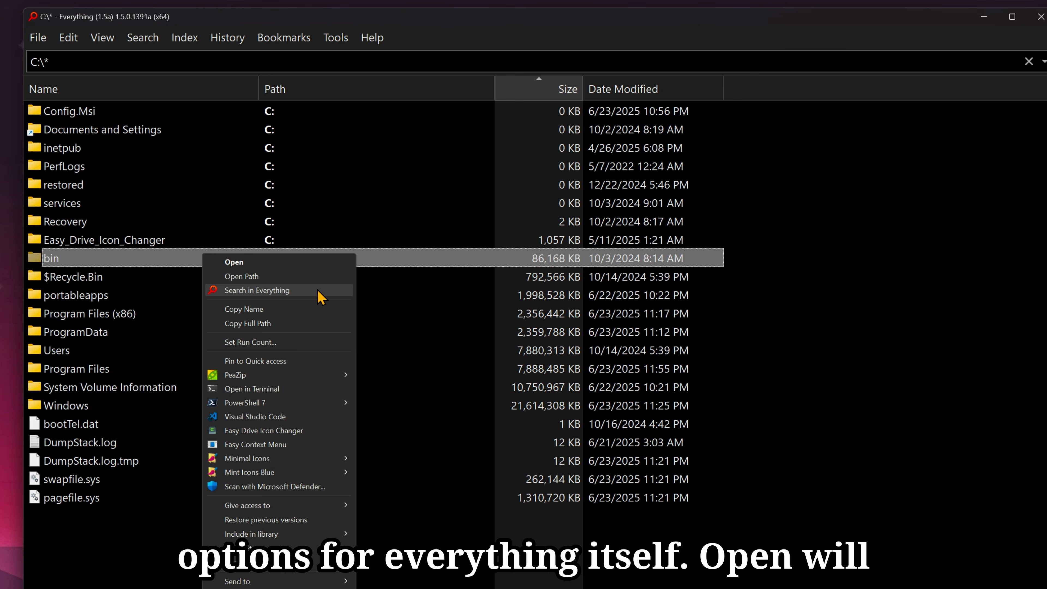
pyautogui.click(314, 276)
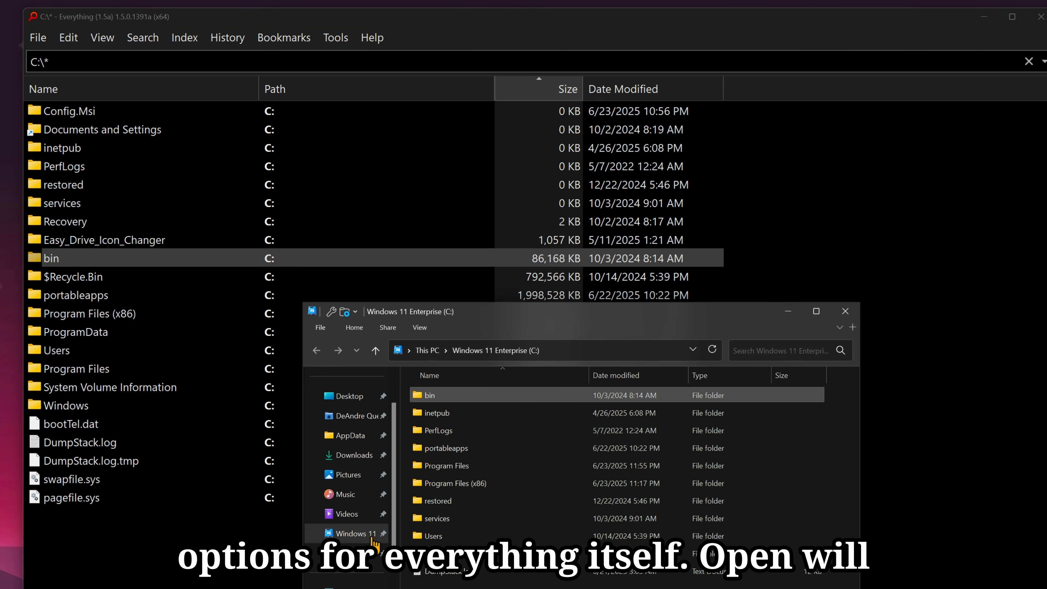
pyautogui.click(844, 312)
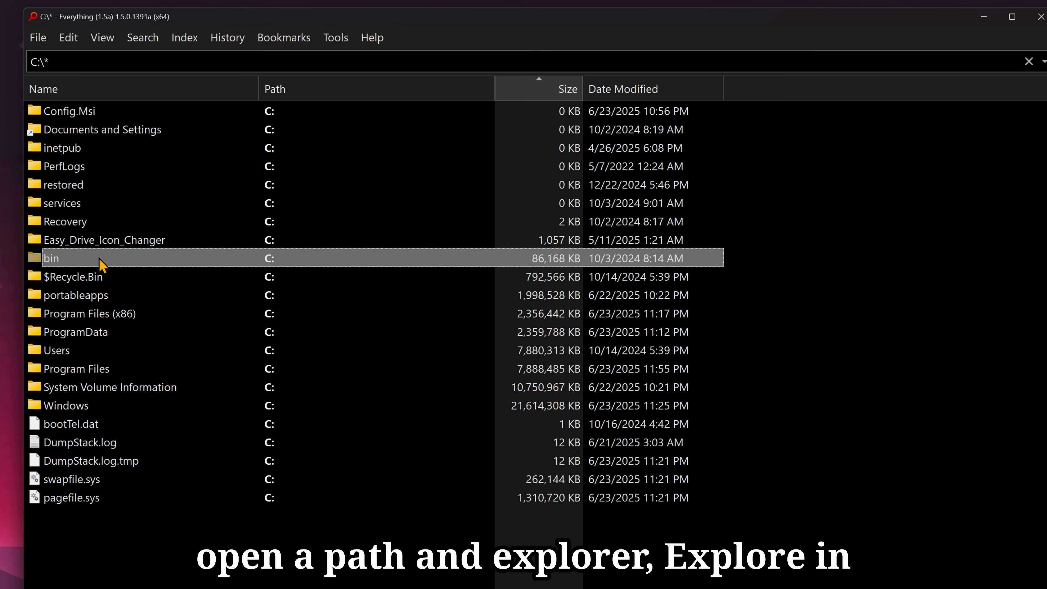
pyautogui.rightClick(167, 263)
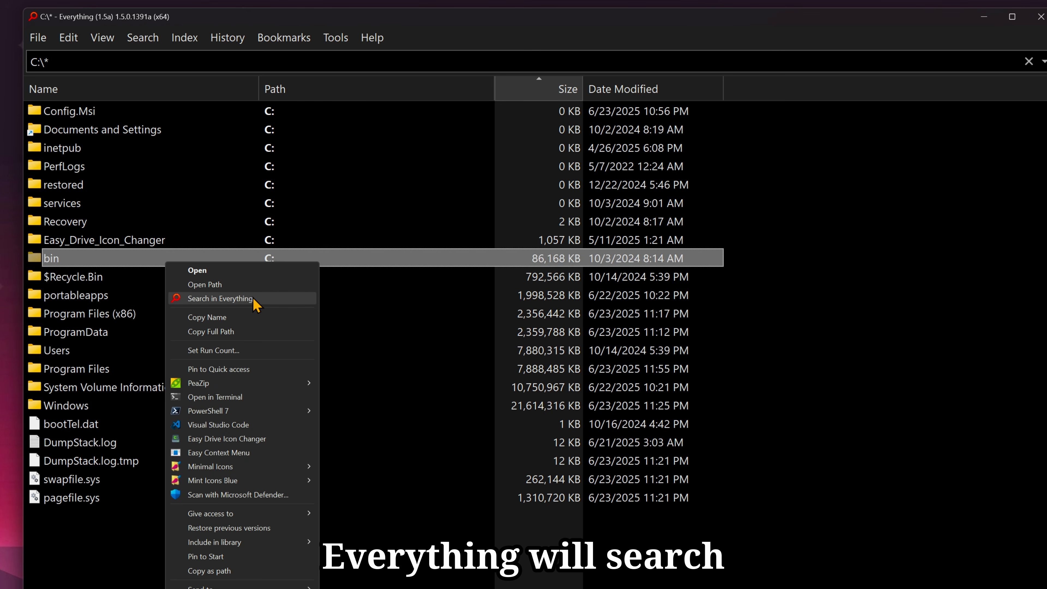
pyautogui.click(220, 299)
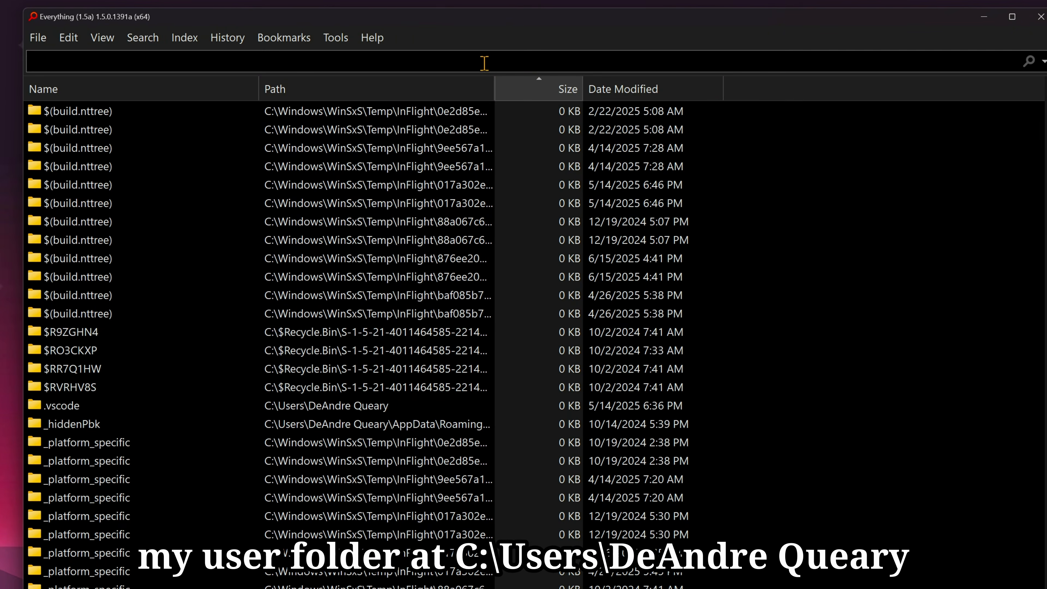
# Search for the personal user folder's full path under C:\Users in double quotes, and widen the Name column.
pyautogui.write('C:\\Users\\DeAndre Queary')
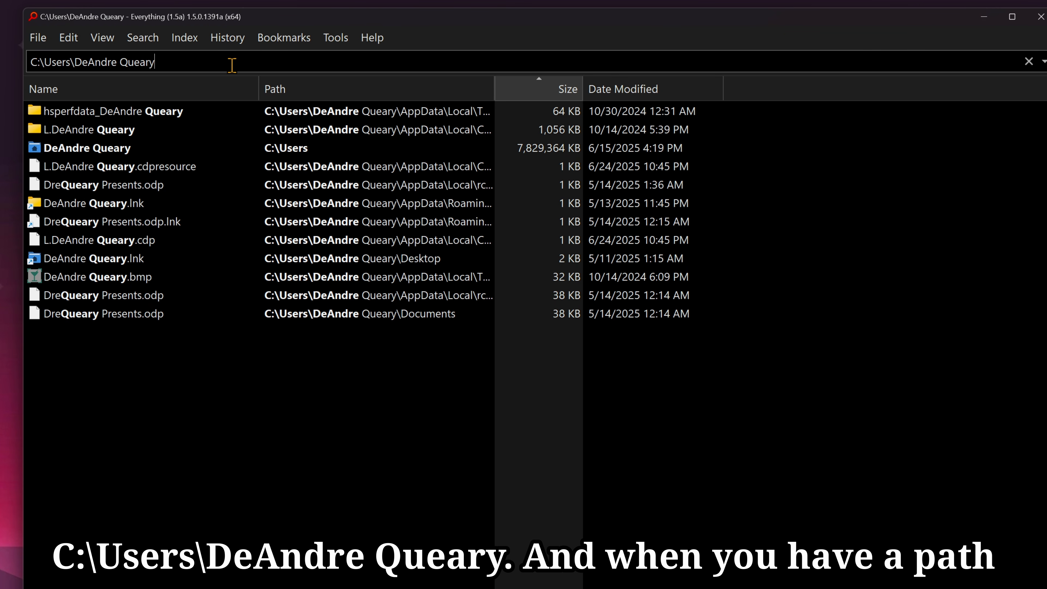
pyautogui.moveTo(232, 65); pyautogui.dragTo(183, 68)
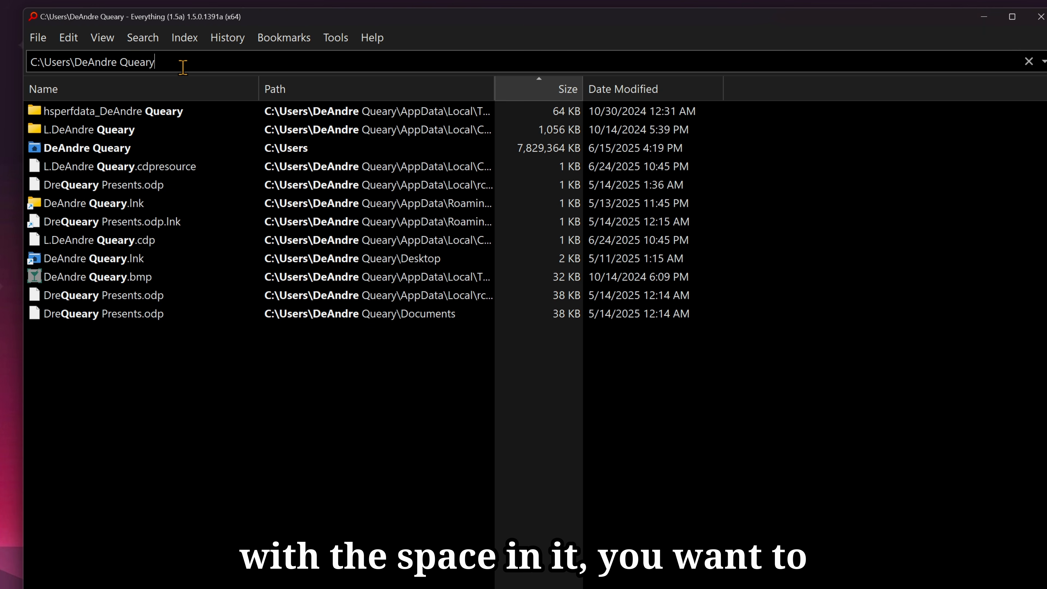
pyautogui.write('"')
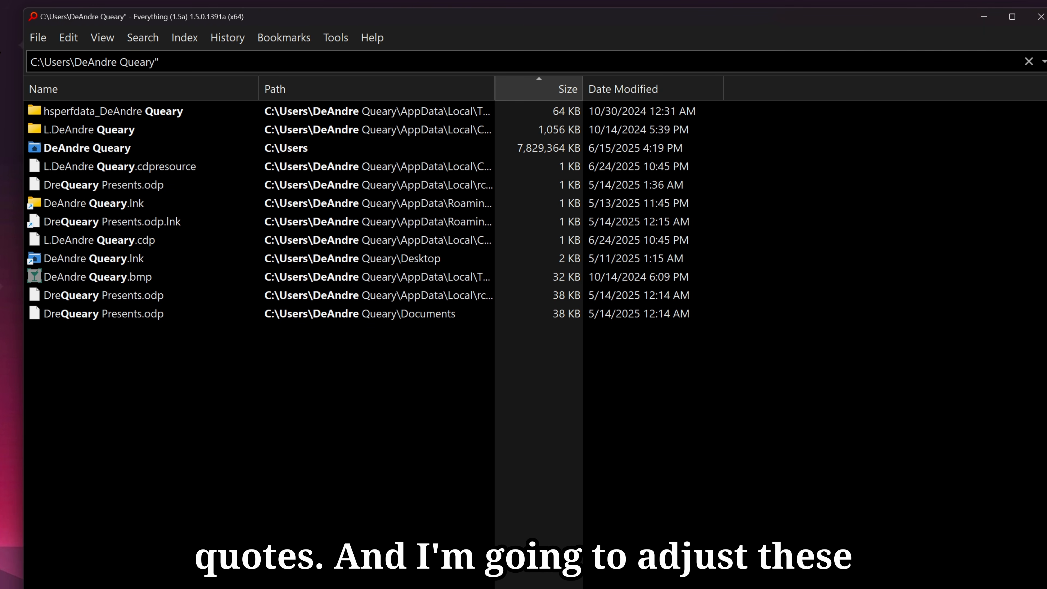
pyautogui.click(31, 62)
pyautogui.write('"')
pyautogui.click(164, 63)
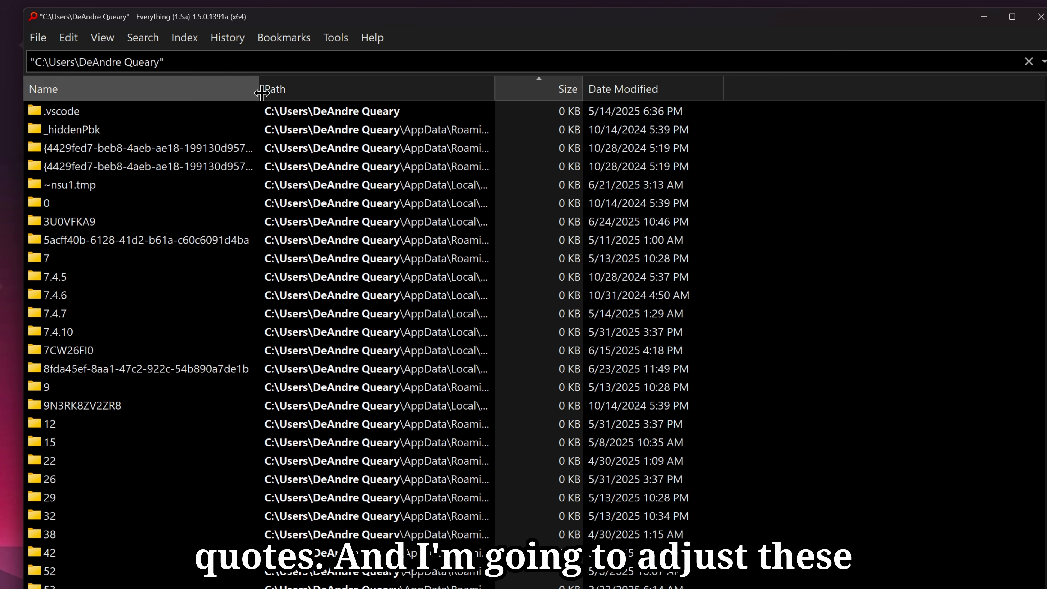
pyautogui.moveTo(258, 88); pyautogui.dragTo(407, 88)
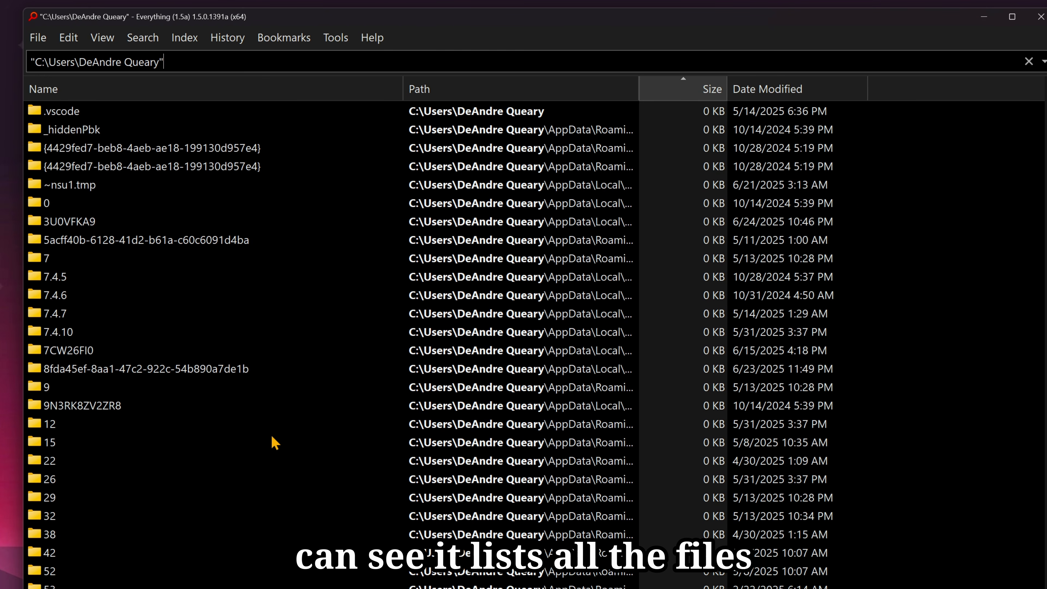
pyautogui.scroll(-20, 351, 499)
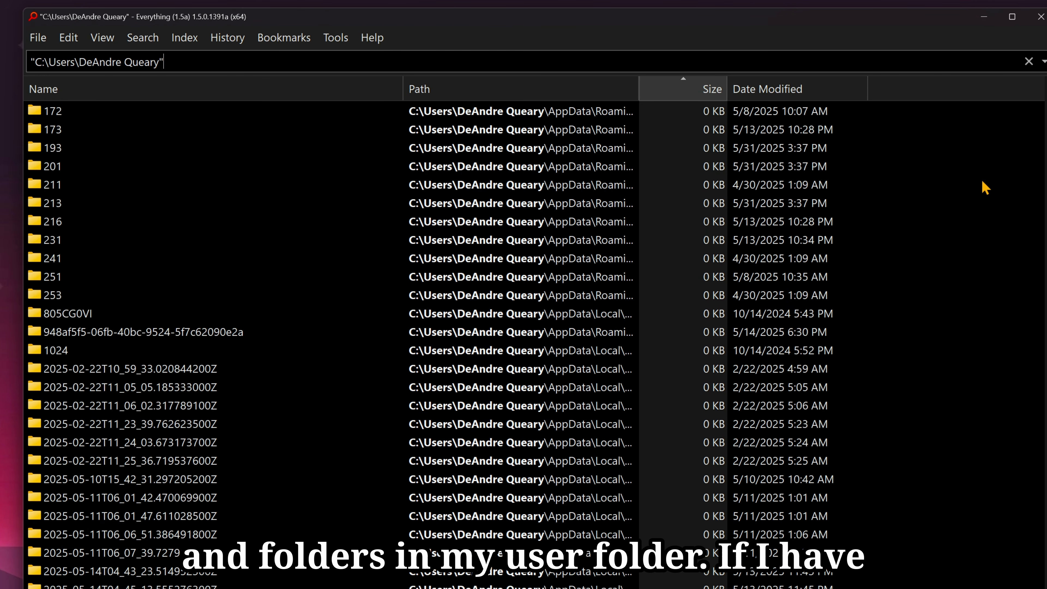
pyautogui.scroll(20, 535, 330)
# Append "\*" to the path inside the quotes to list only items directly in the user folder.
pyautogui.press('Left')
pyautogui.write('\\')
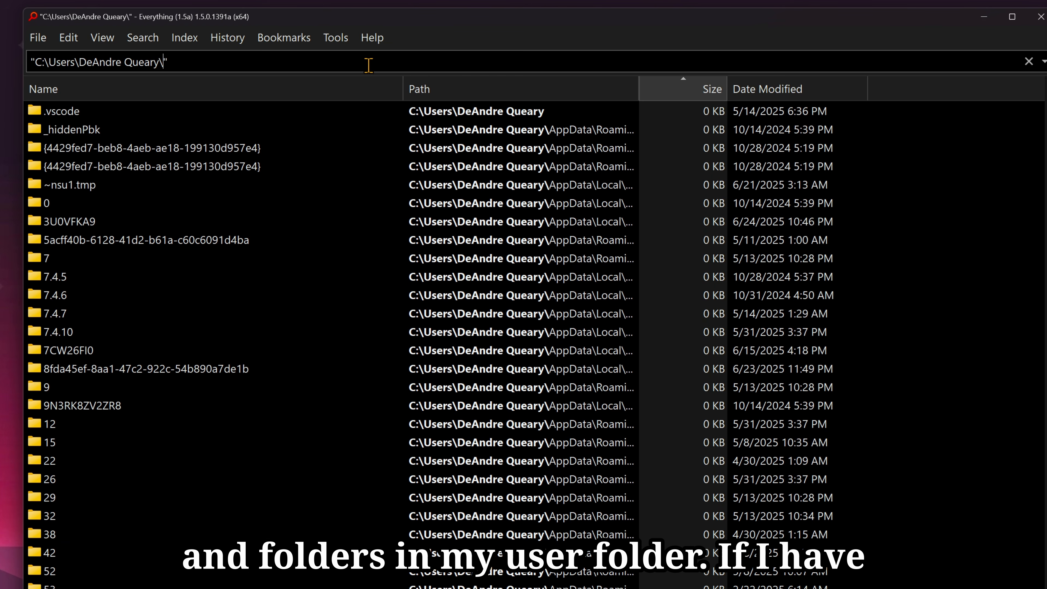
pyautogui.write('*')
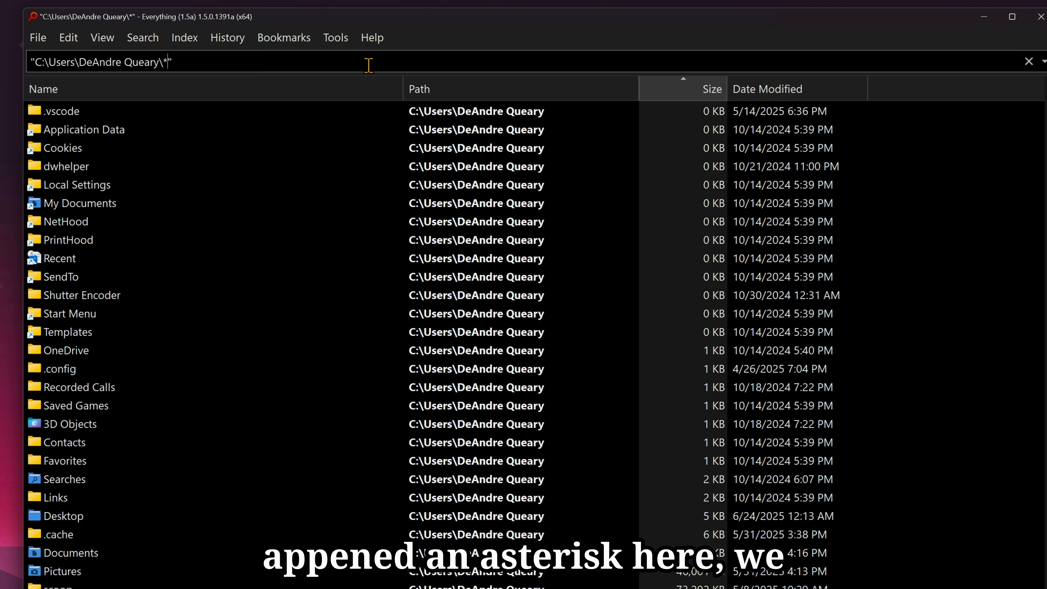
pyautogui.scroll(-3, 247, 350)
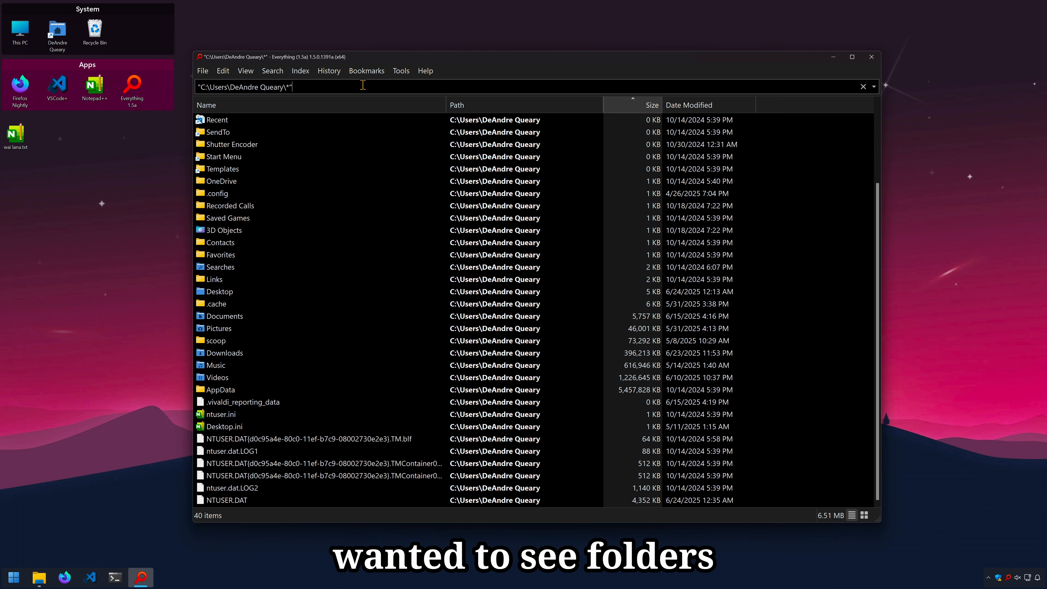
# Add the "folder:" filter after the quoted path to show only folders in the user folder.
pyautogui.write('fold')
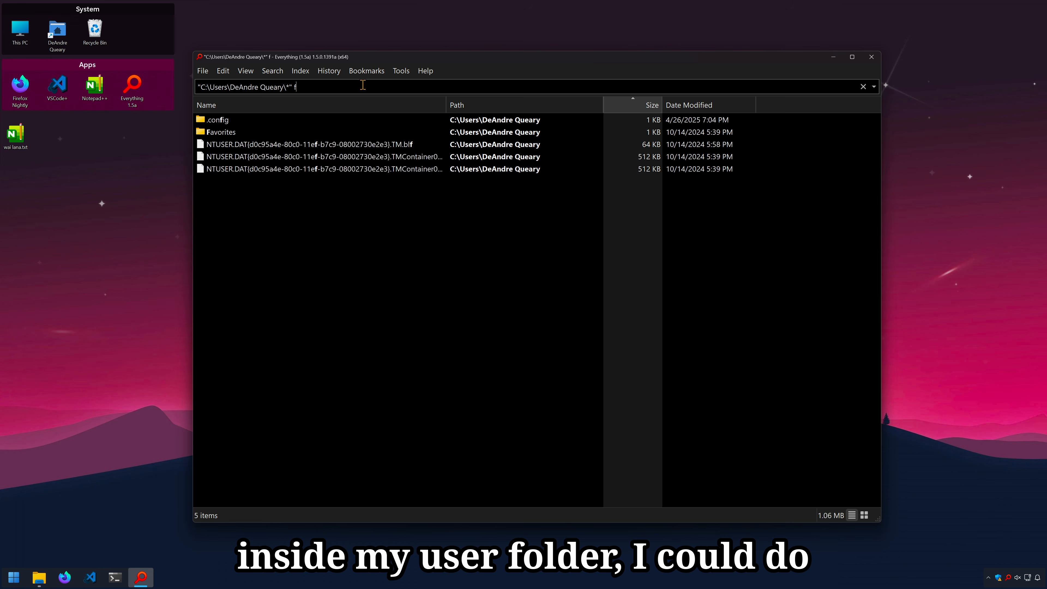
pyautogui.write('er')
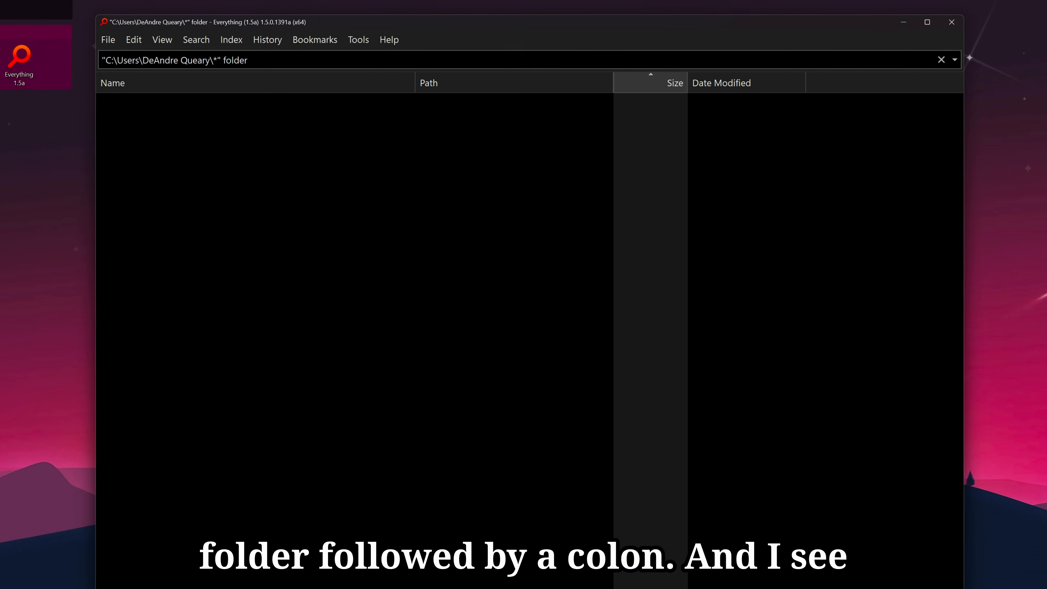
pyautogui.write(':')
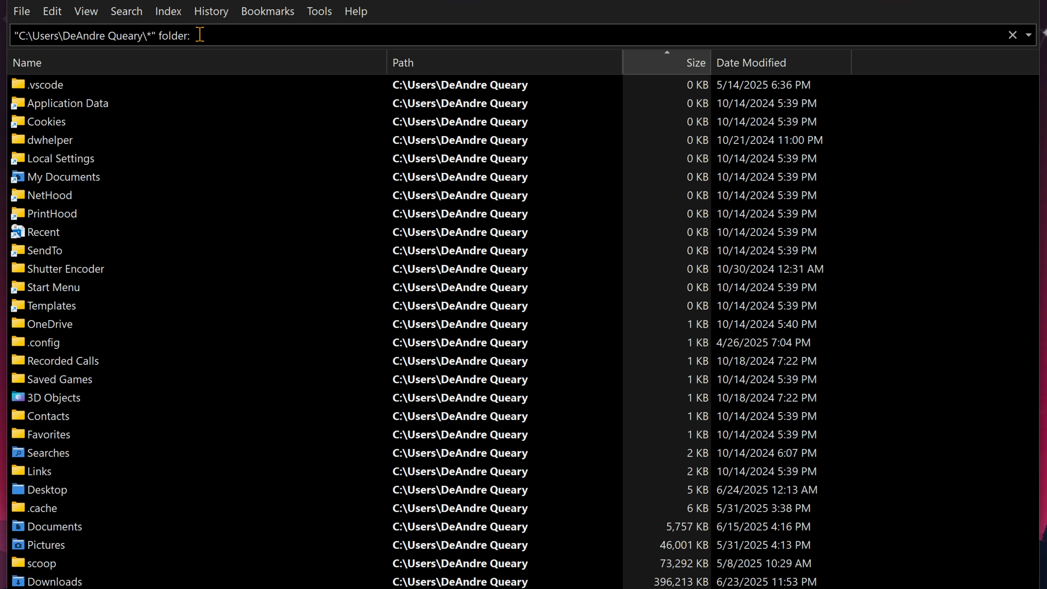
# Filter the user folder for files with "file:", and replace that filter with "doc:" for documents.
pyautogui.doubleClick(182, 36)
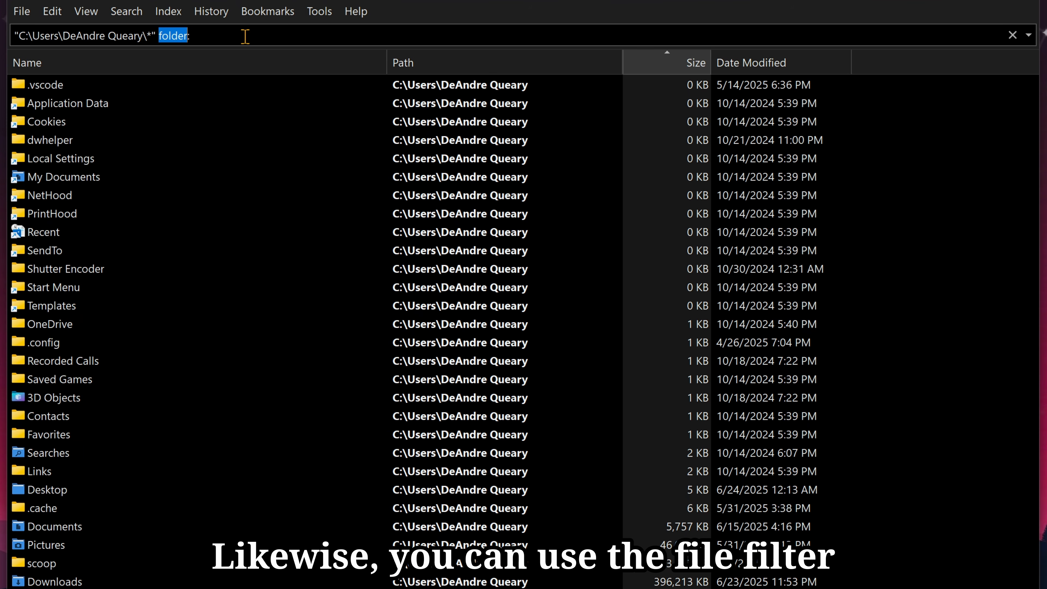
pyautogui.write('file')
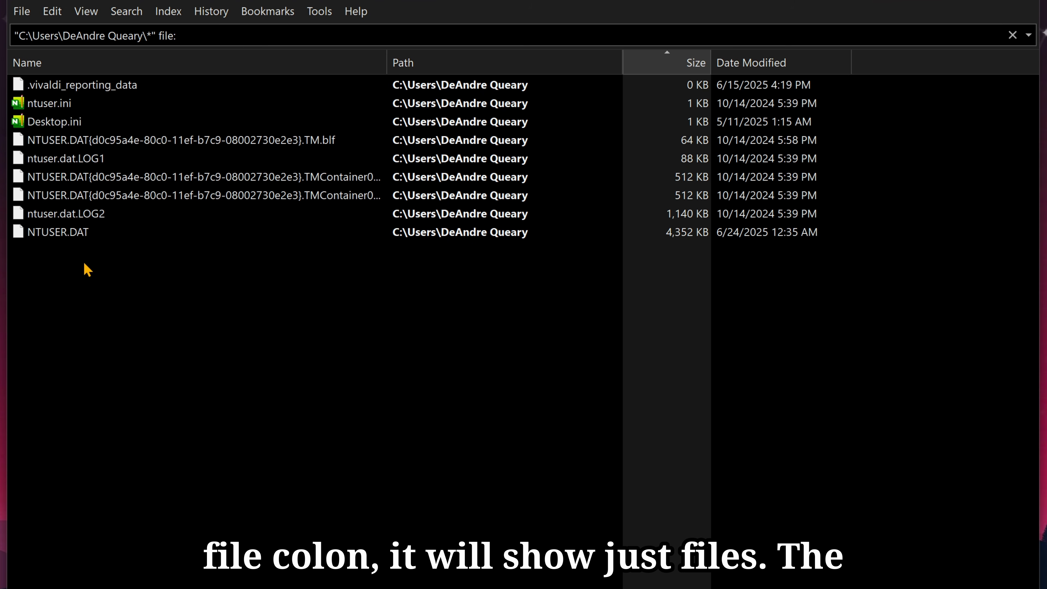
pyautogui.hotkey('ctrl', 'shift', 'Left')
pyautogui.write('doc:')
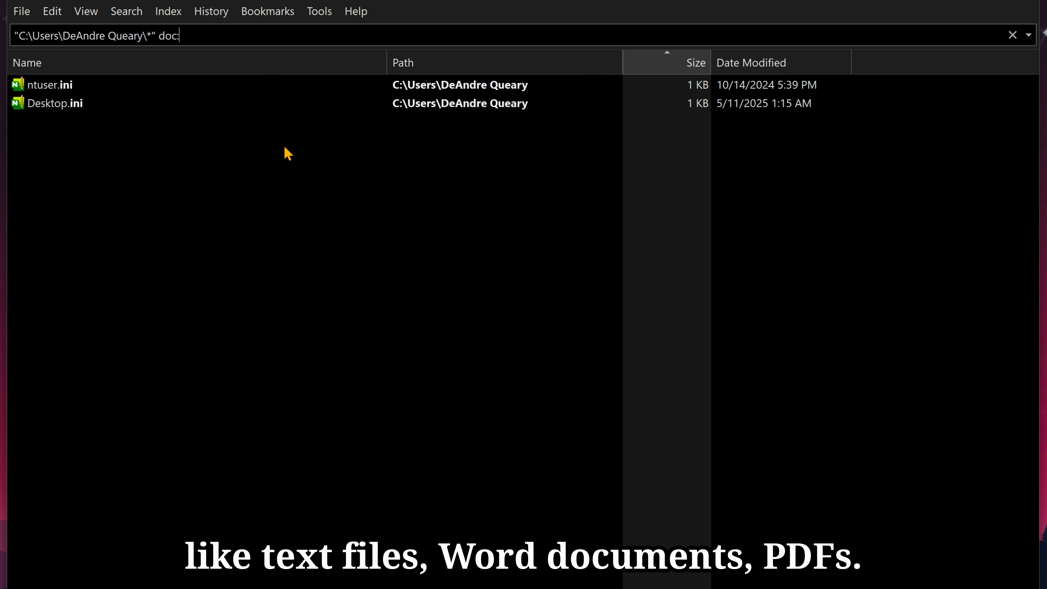
# Replace the "doc:" filter with "image:" to search for pictures directly in the user folder.
pyautogui.press('BackSpace')
pyautogui.press('BackSpace')
pyautogui.press('BackSpace')
pyautogui.press('BackSpace')
pyautogui.write('image:')
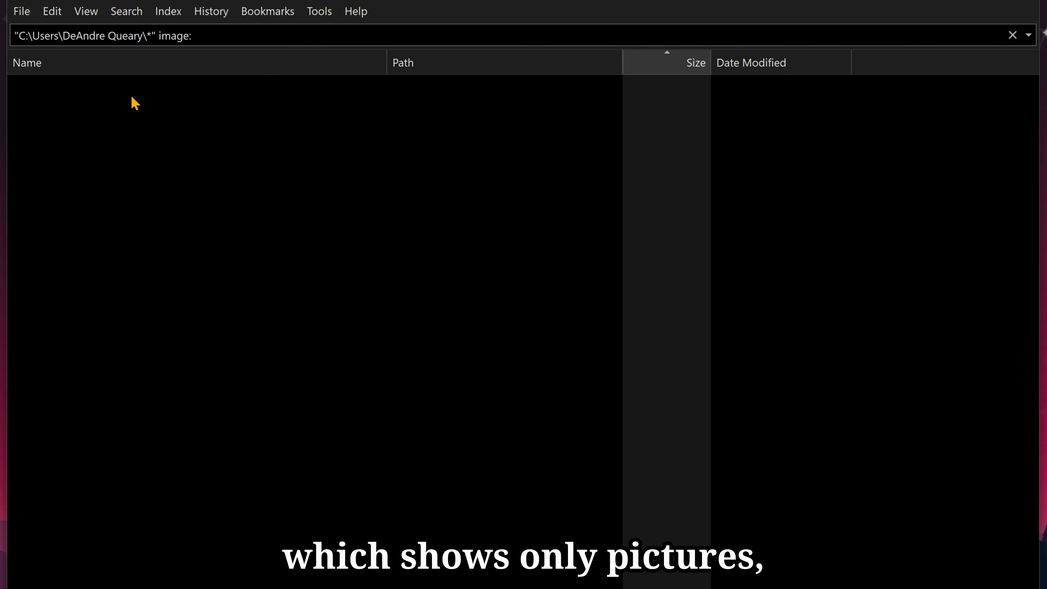
# Remove the asterisk from the quoted path to include subfolders, and browse the image results.
pyautogui.click(152, 35)
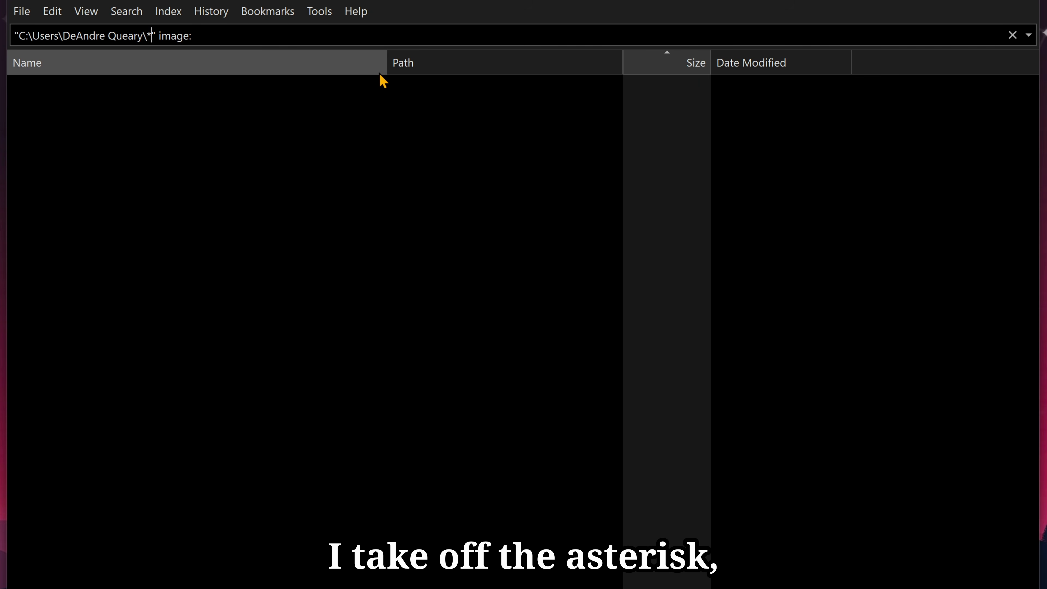
pyautogui.press('BackSpace')
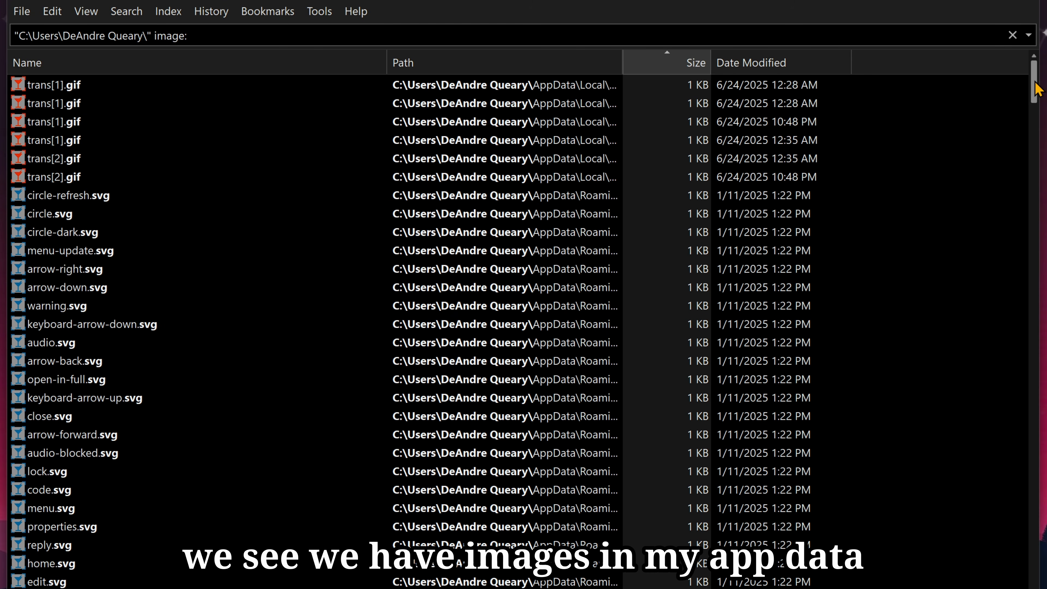
pyautogui.moveTo(1034, 82); pyautogui.dragTo(1038, 457)
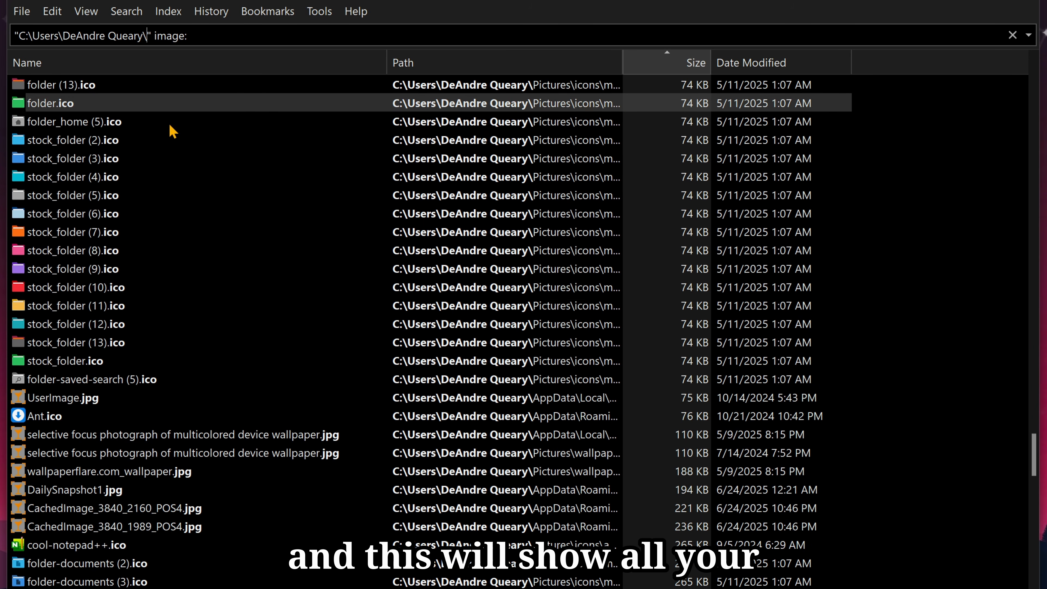
pyautogui.scroll(5, 170, 129)
# Replace the "image:" filter with "video:" and display the results as thumbnails.
pyautogui.click(167, 36)
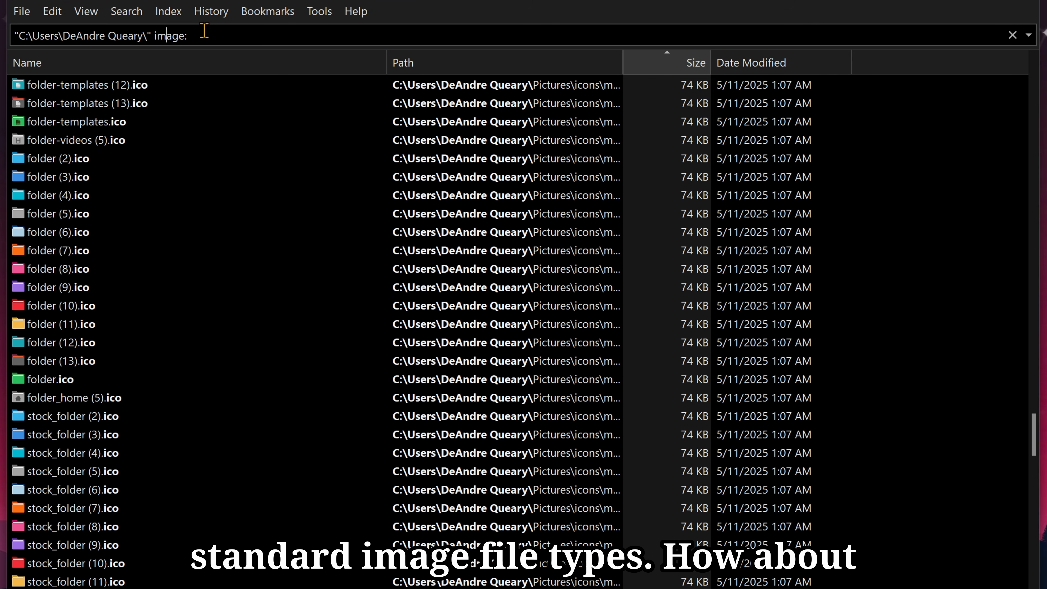
pyautogui.doubleClick(175, 36)
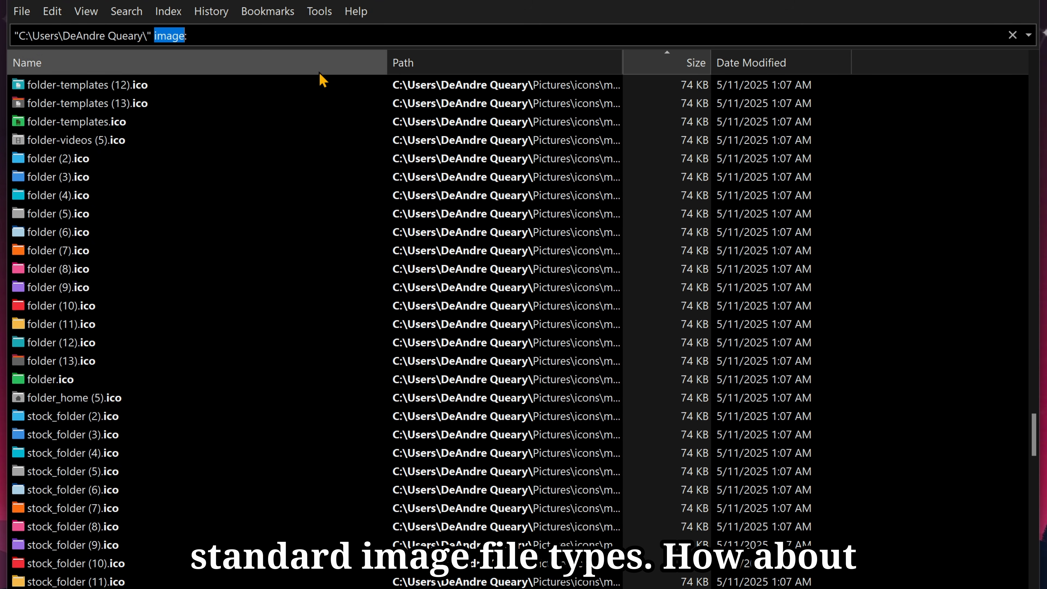
pyautogui.write('video')
pyautogui.hotkey('ctrl', 'shift', '2')
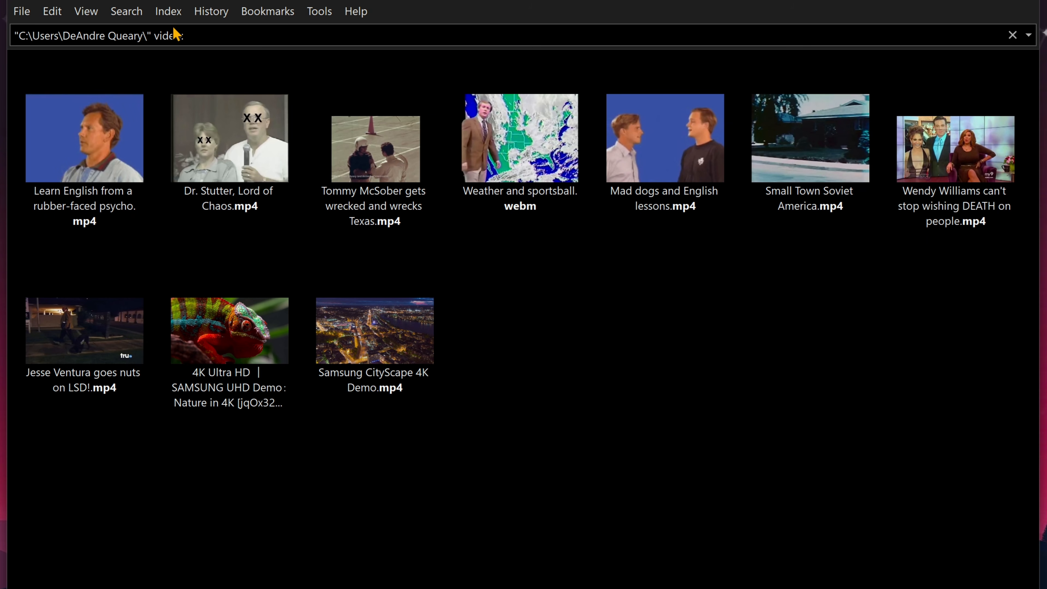
# Filter the user folder by "audio:", switch the filter to "exe:", and browse the executables and scripts.
pyautogui.doubleClick(175, 35)
pyautogui.write('audio')
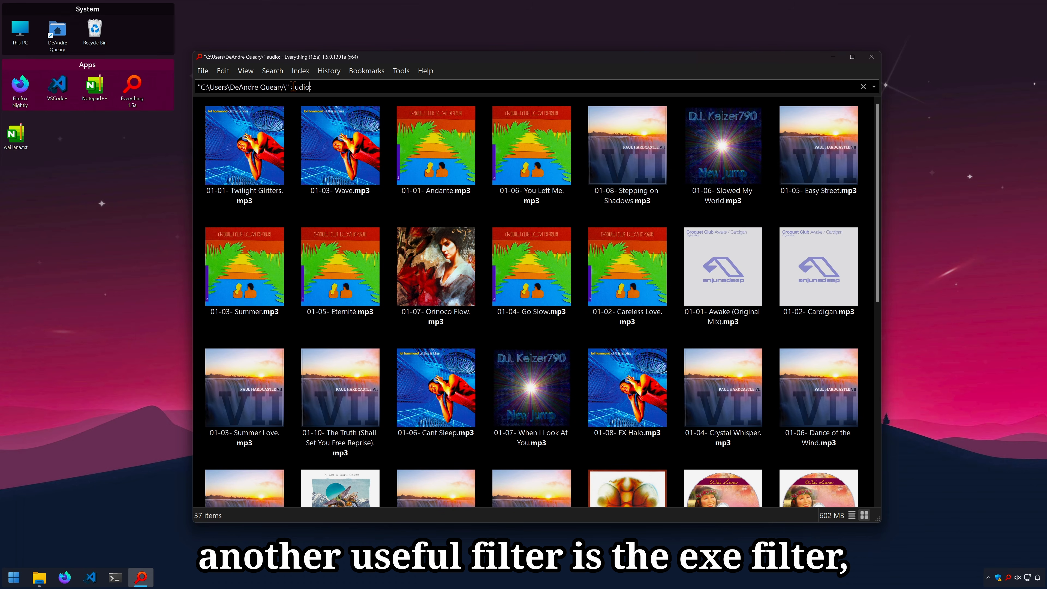
pyautogui.moveTo(153, 35); pyautogui.dragTo(284, 40)
pyautogui.write('exe:')
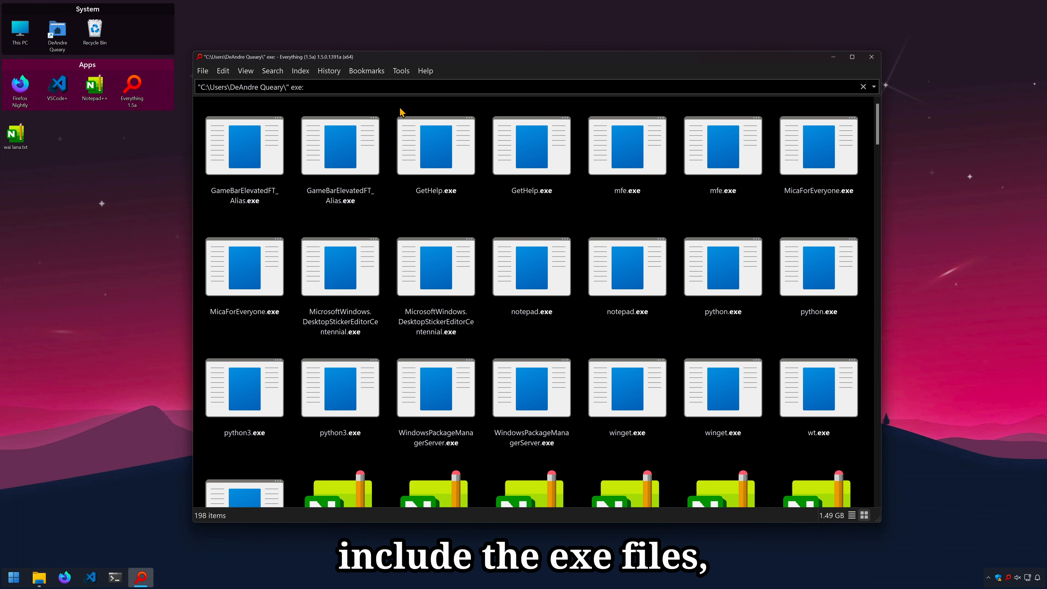
pyautogui.scroll(-3, 418, 148)
pyautogui.scroll(-6, 437, 285)
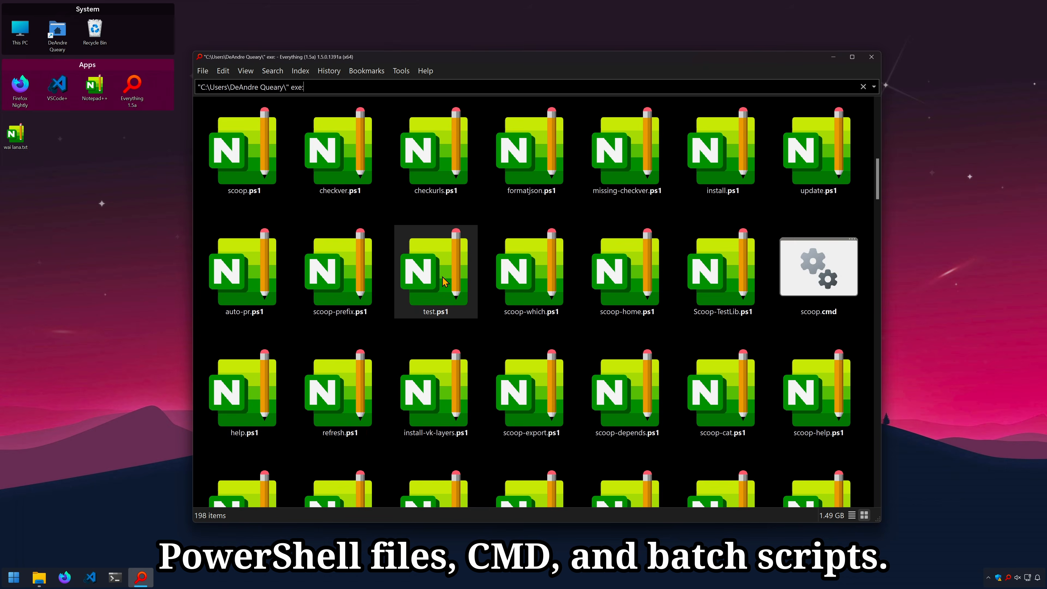
pyautogui.scroll(3, 445, 282)
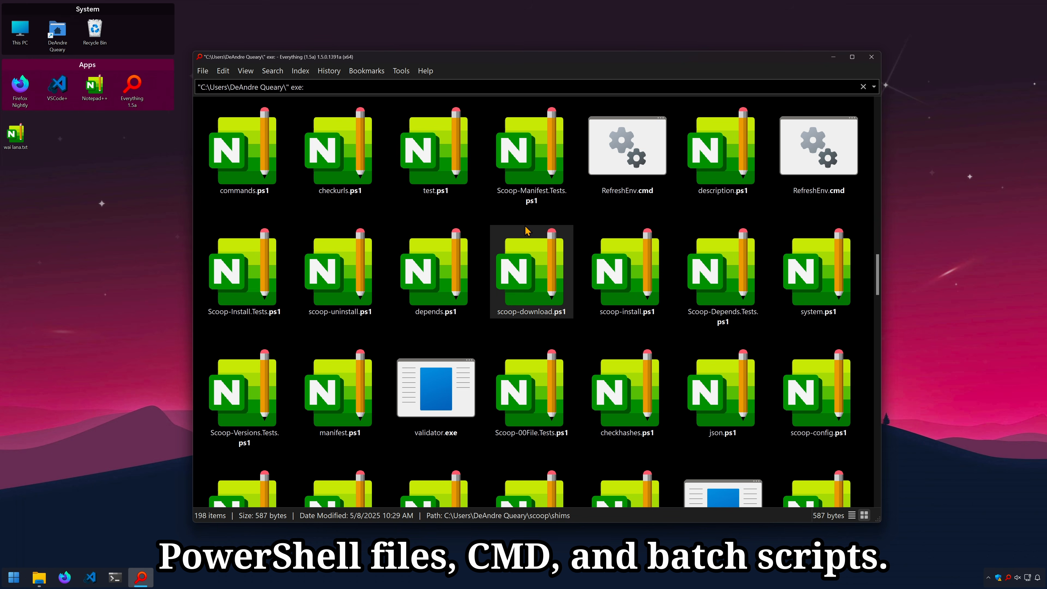
# Replace the "exe:" filter with "zip:" to search for compressed files in the user folder.
pyautogui.scroll(10, 525, 226)
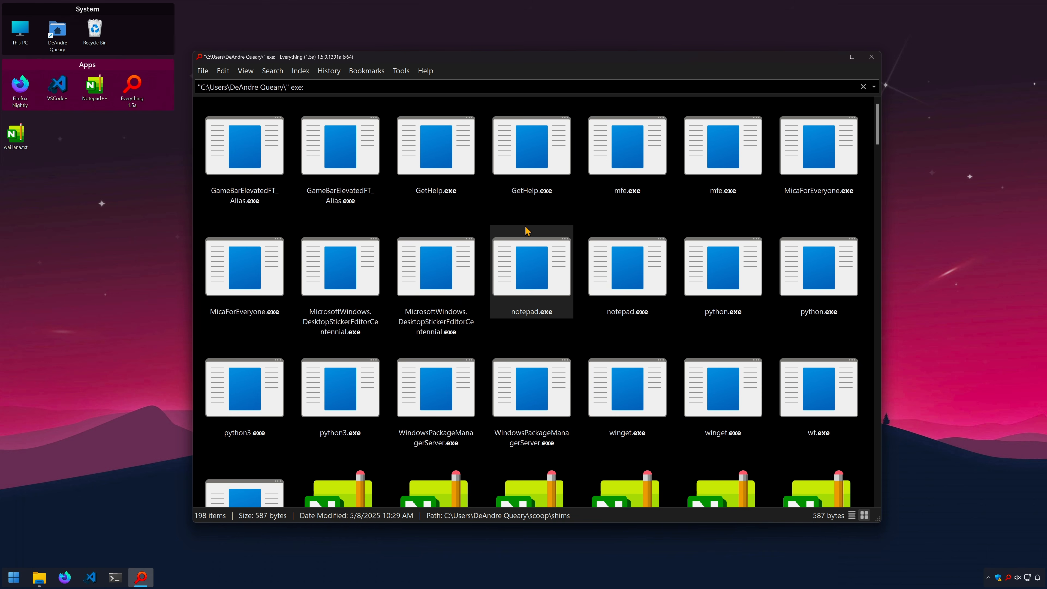
pyautogui.click(321, 88)
pyautogui.press('BackSpace')
pyautogui.press('BackSpace')
pyautogui.press('BackSpace')
pyautogui.press('BackSpace')
pyautogui.press('BackSpace')
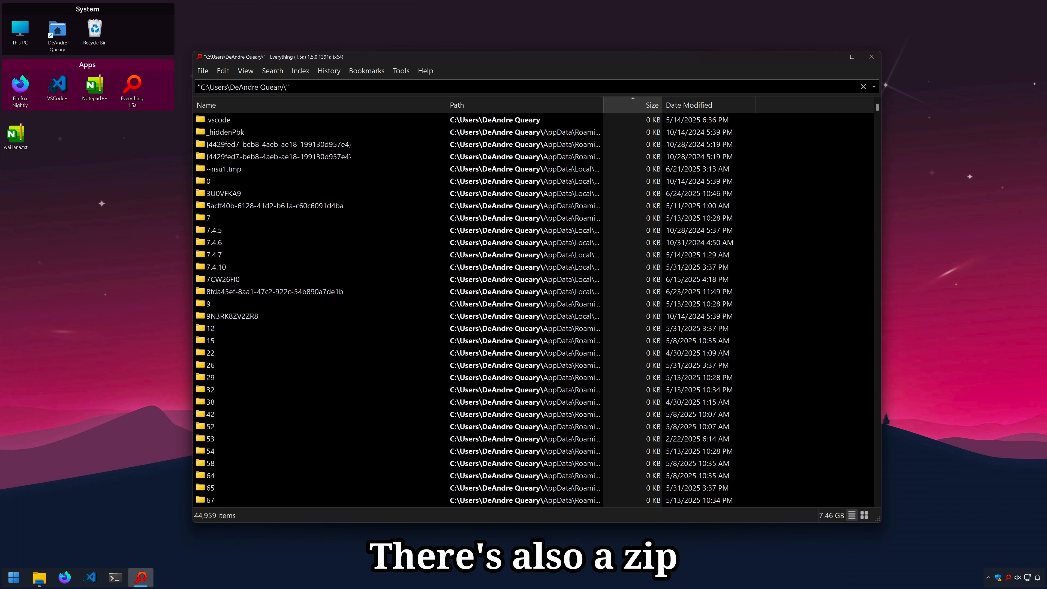
pyautogui.write('zip:')
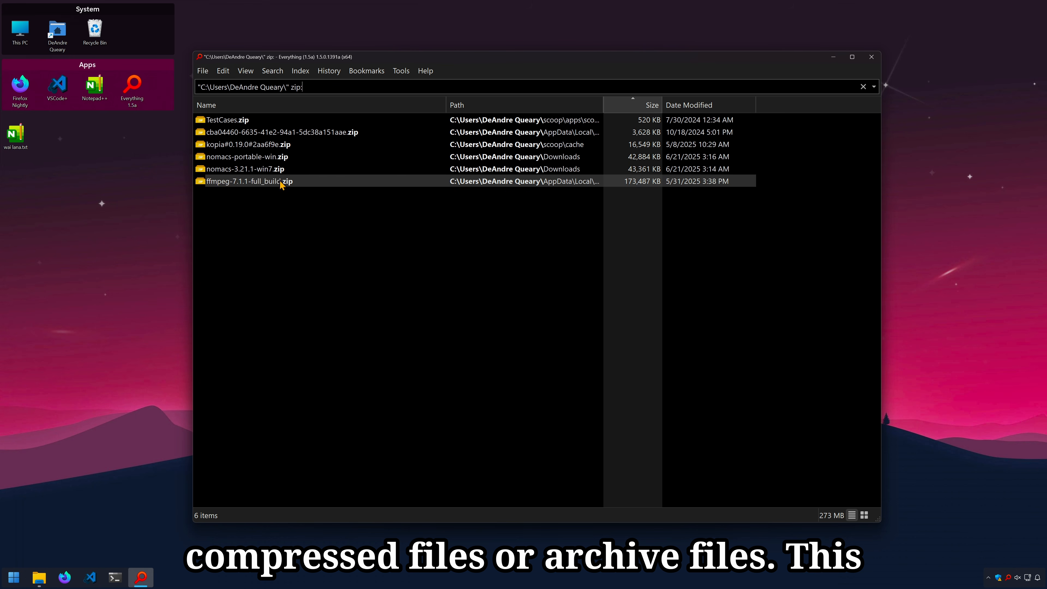
# Replace the "zip:" filter with the wildcard pattern "*.mp3" to search for MP3 files only.
pyautogui.press('BackSpace')
pyautogui.press('BackSpace')
pyautogui.press('BackSpace')
pyautogui.press('BackSpace')
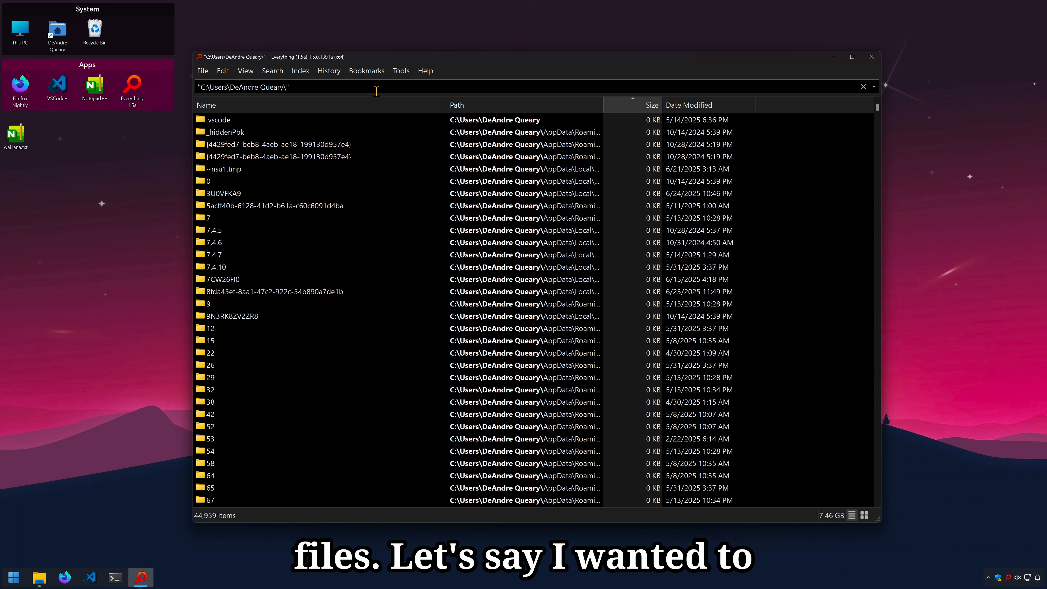
pyautogui.press('BackSpace')
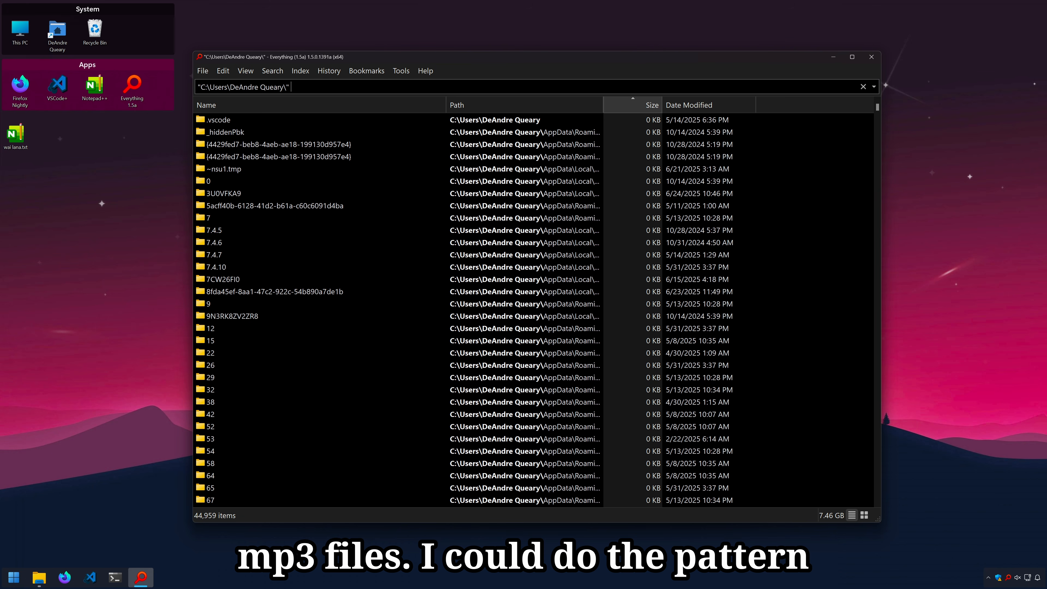
pyautogui.write('*')
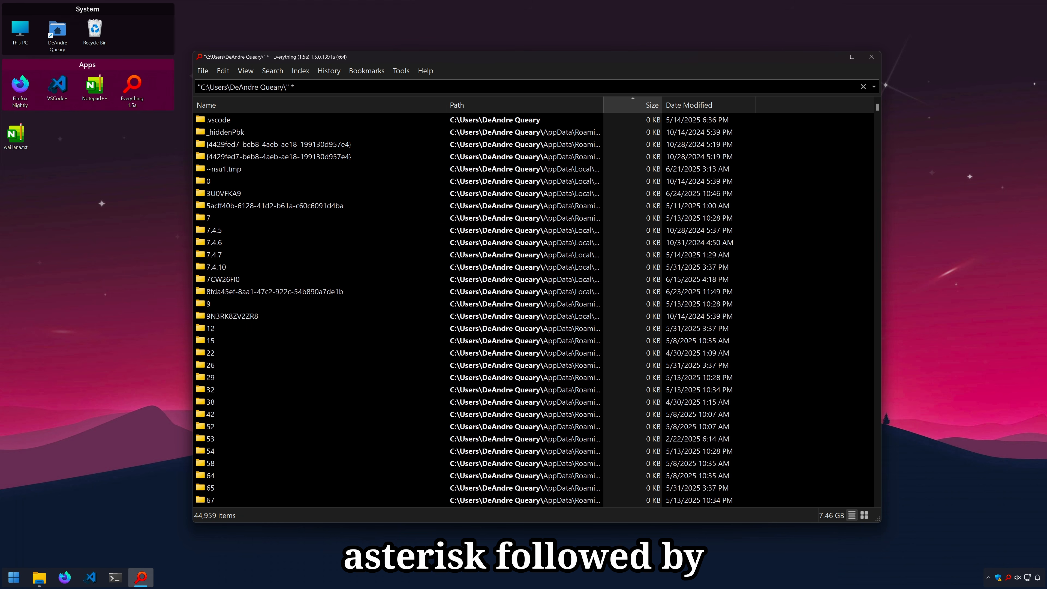
pyautogui.write('.')
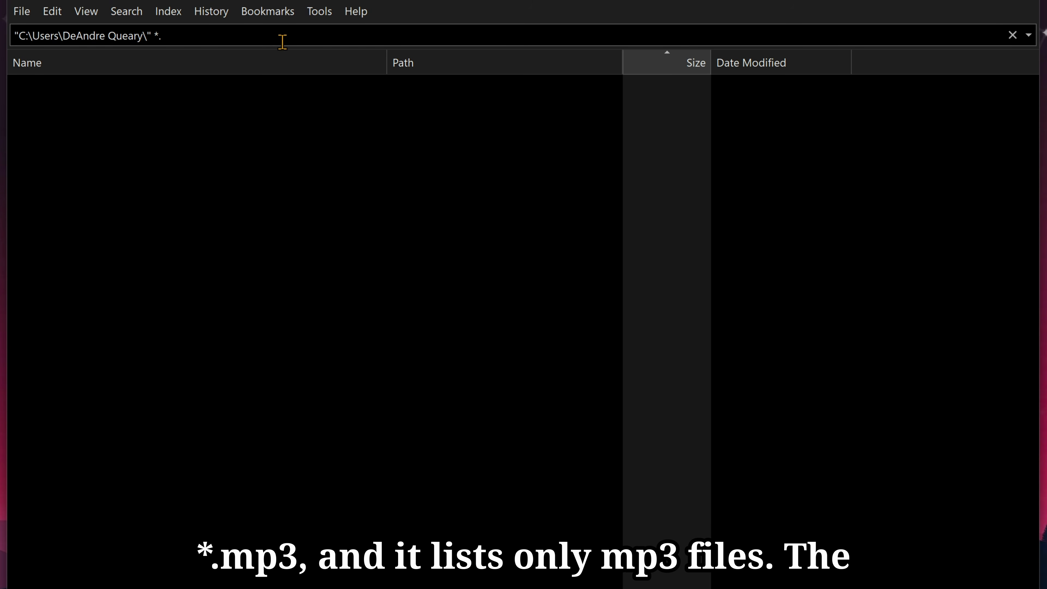
pyautogui.write('mp3')
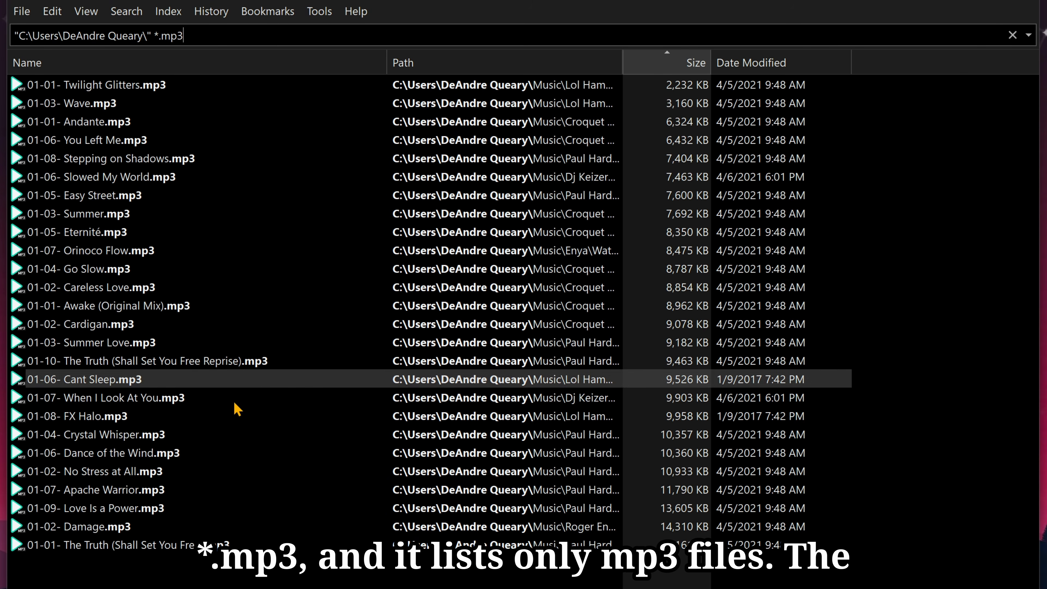
# Change the extension in the wildcard pattern to "png" to search for PNG files.
pyautogui.click(249, 100)
pyautogui.moveTo(161, 36); pyautogui.dragTo(263, 48)
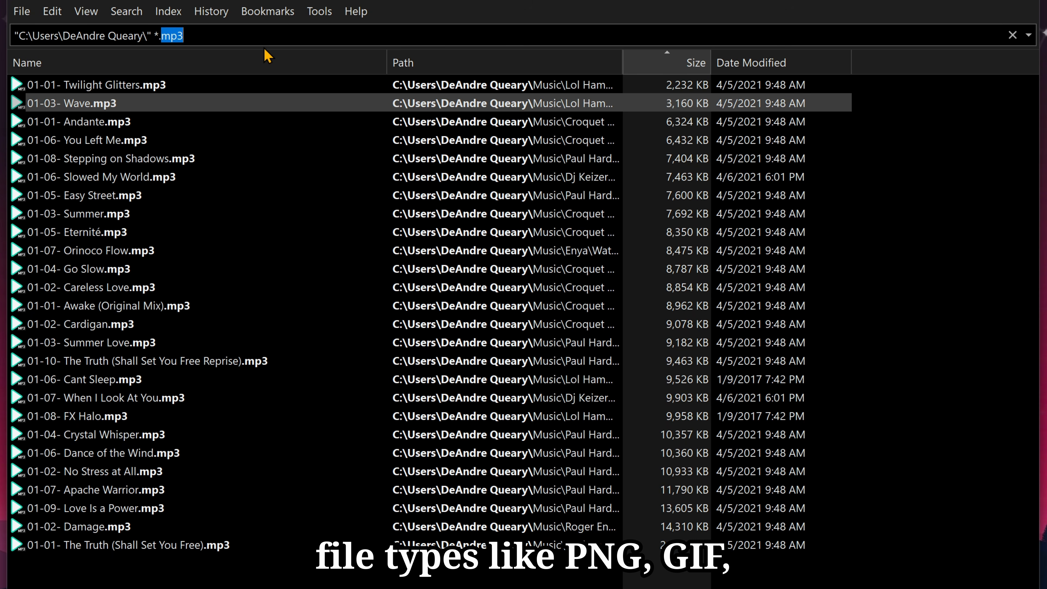
pyautogui.write('png')
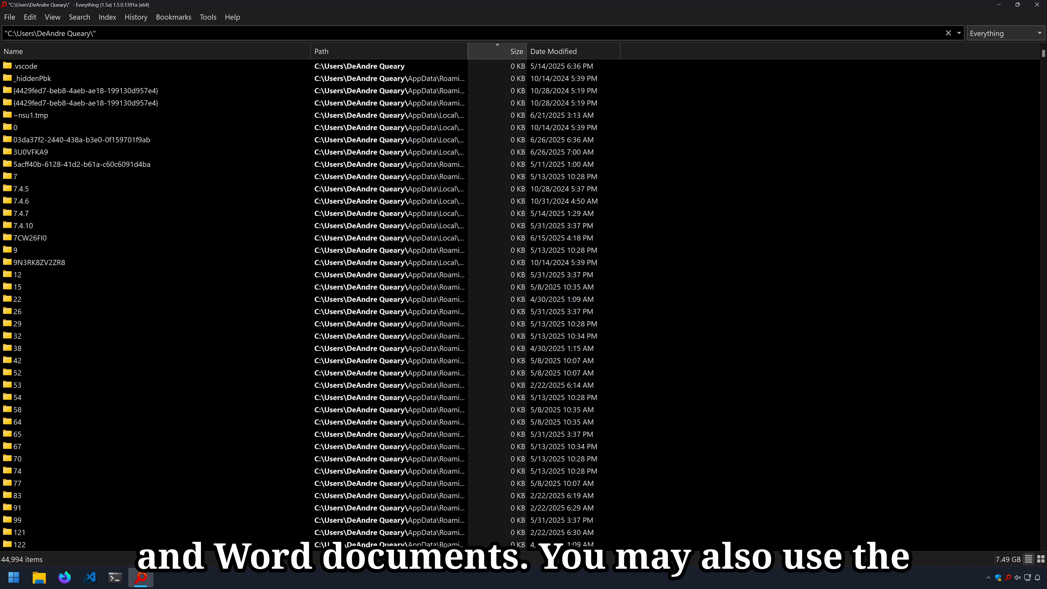
# Filter the user folder by "ext:png", and switch the extension to "mp4".
pyautogui.write('ext:')
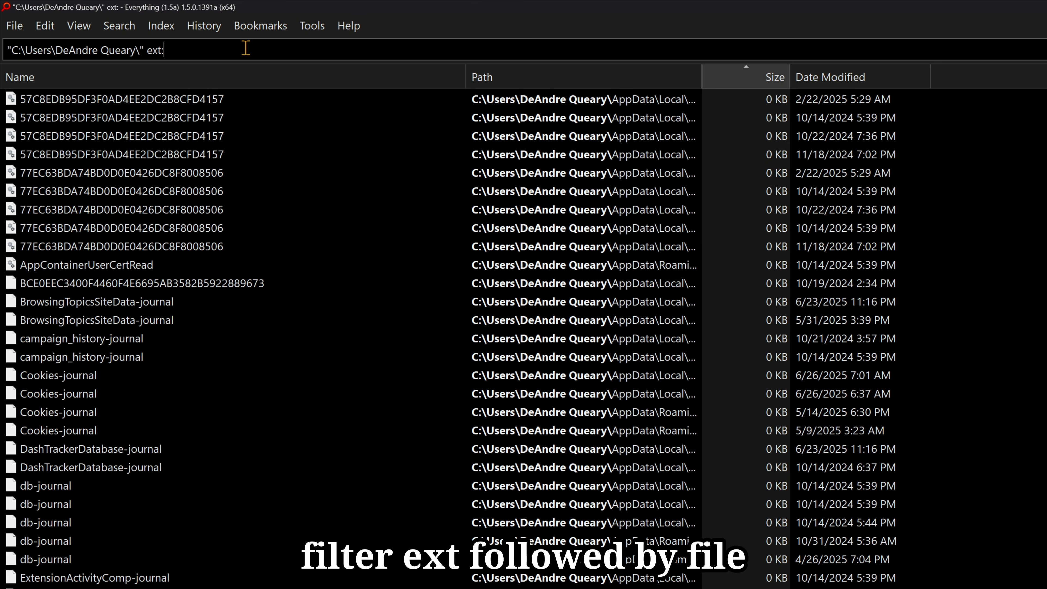
pyautogui.write('png')
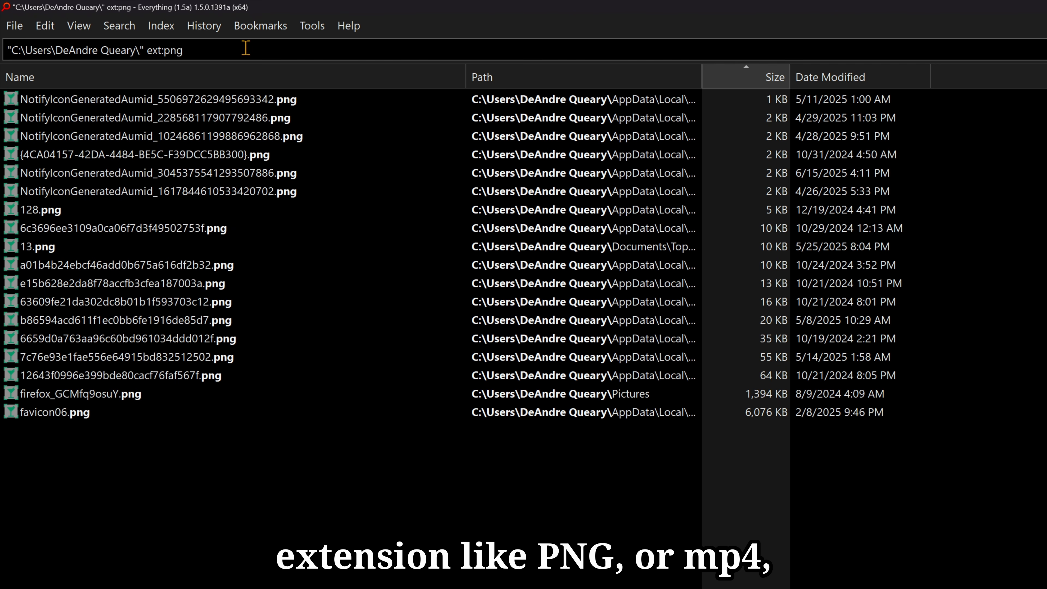
pyautogui.press('BackSpace')
pyautogui.press('BackSpace')
pyautogui.press('BackSpace')
pyautogui.write('mp4')
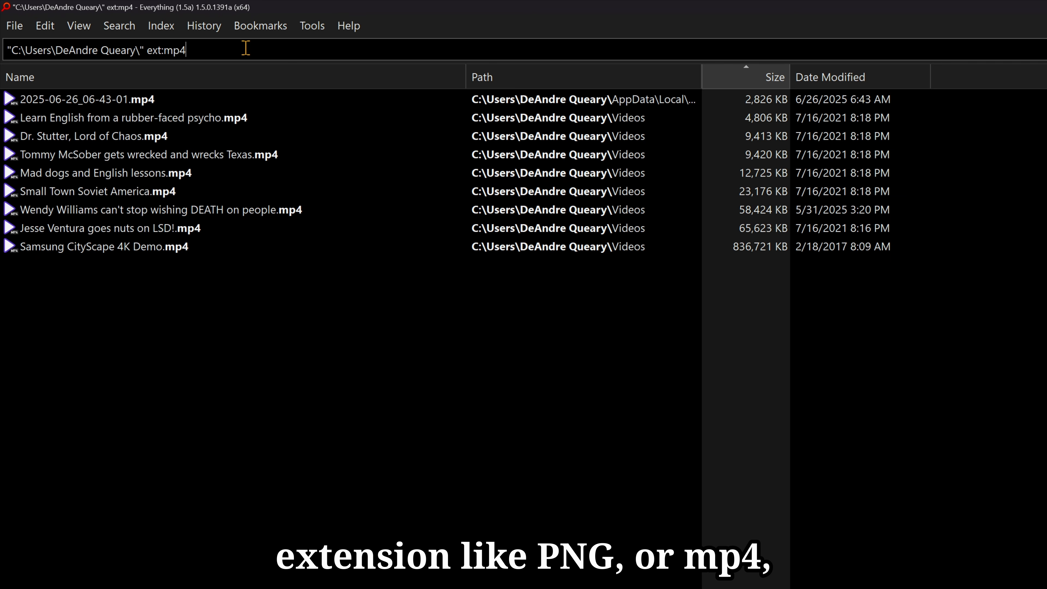
# Change the extension filter to "ext:log;txt" to search for log and text files together.
pyautogui.press('BackSpace')
pyautogui.press('BackSpace')
pyautogui.press('BackSpace')
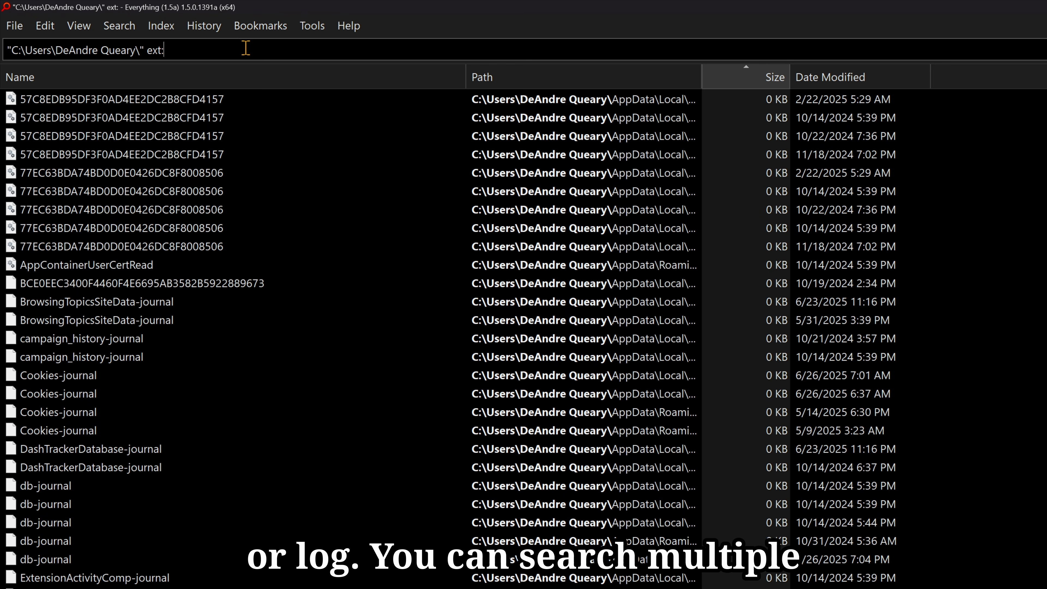
pyautogui.write('log')
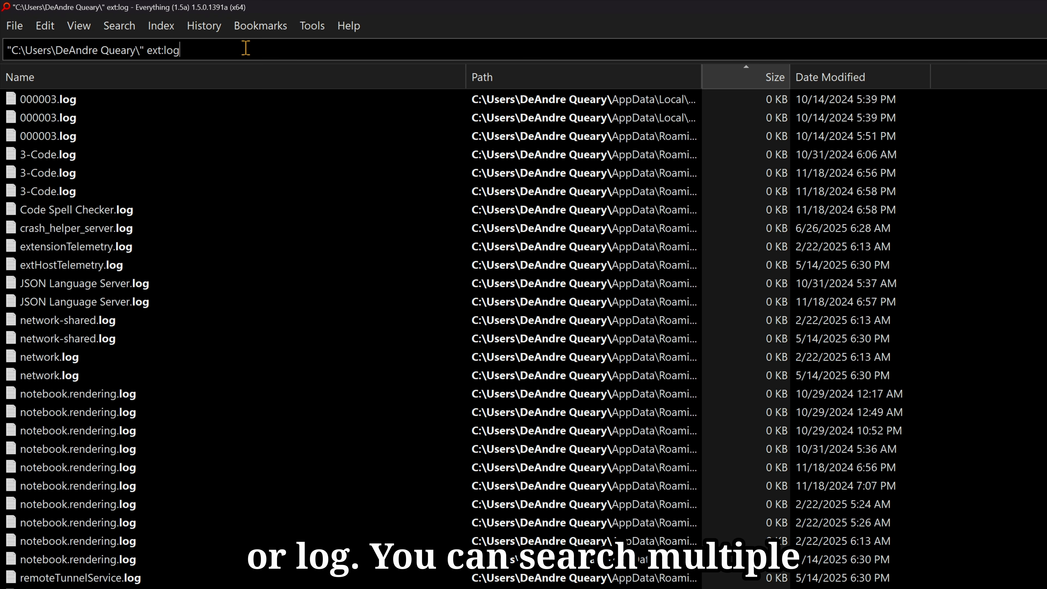
pyautogui.write(';')
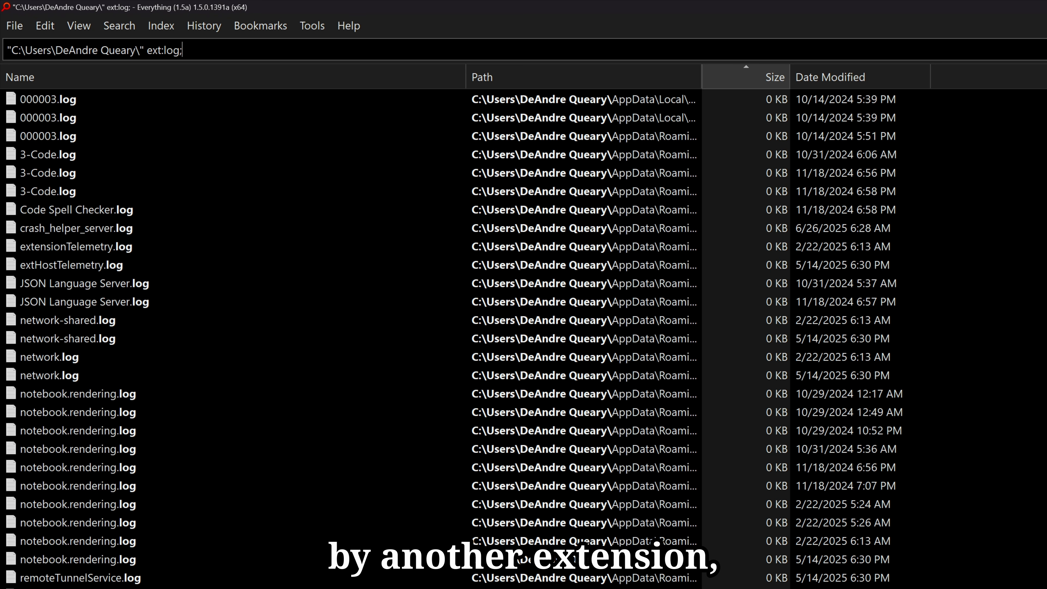
pyautogui.write('txt')
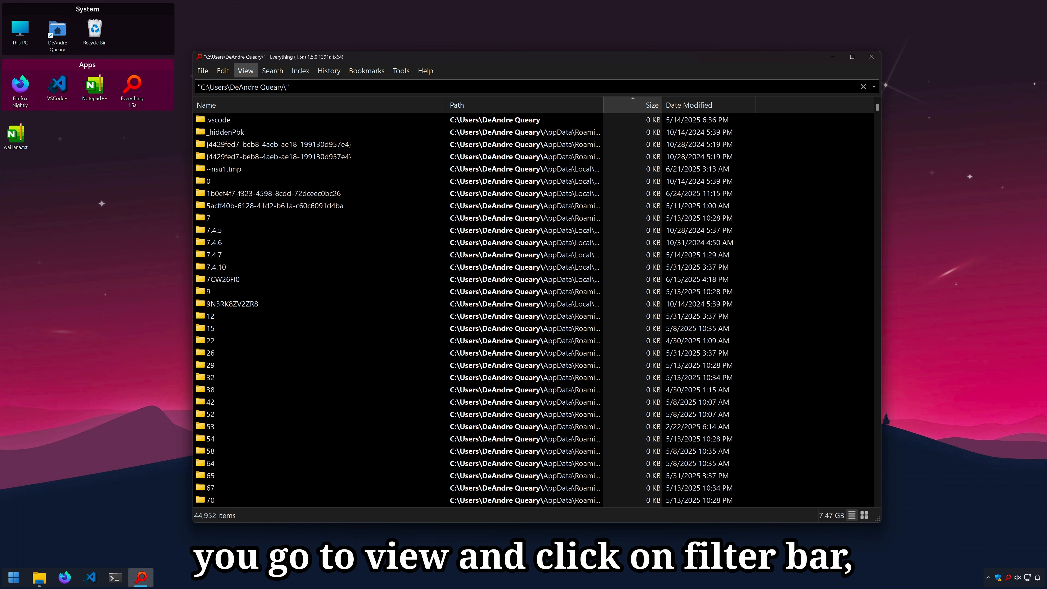
# Show the filter bar and restrict the user folder results to the Video filter.
pyautogui.click(245, 71)
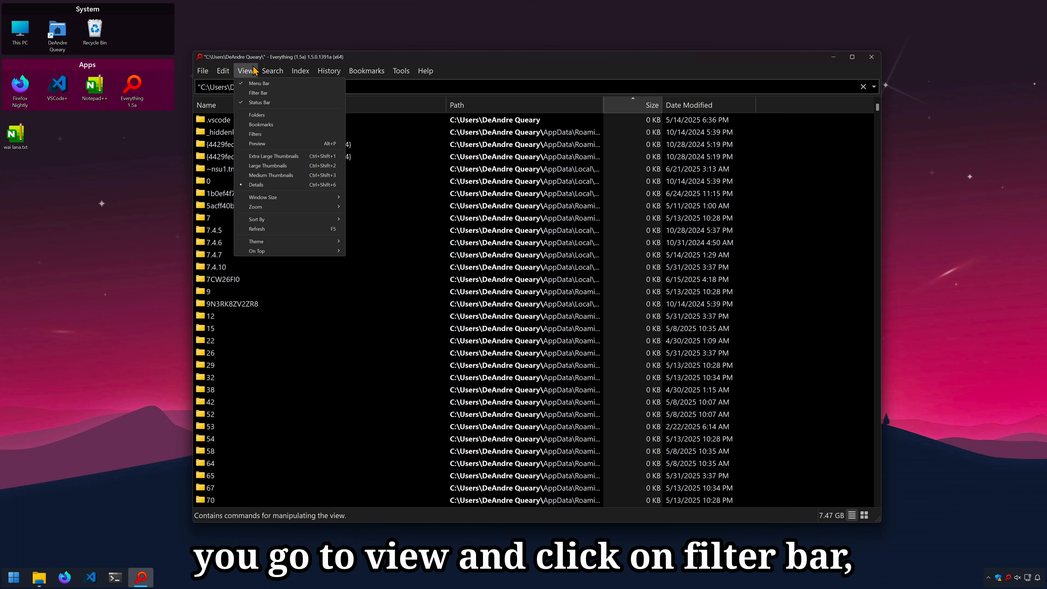
pyautogui.click(307, 94)
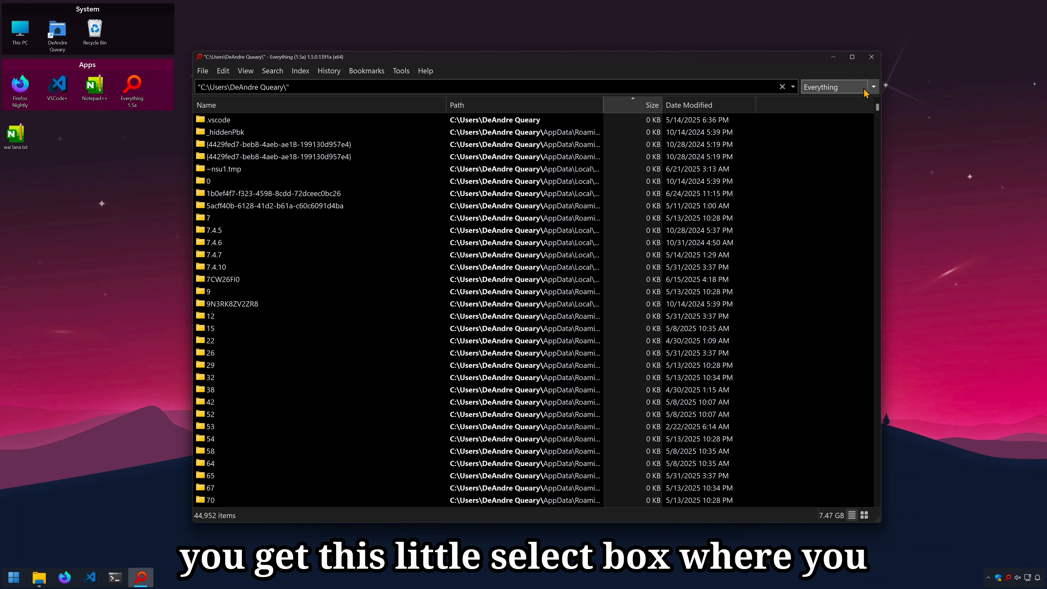
pyautogui.click(834, 89)
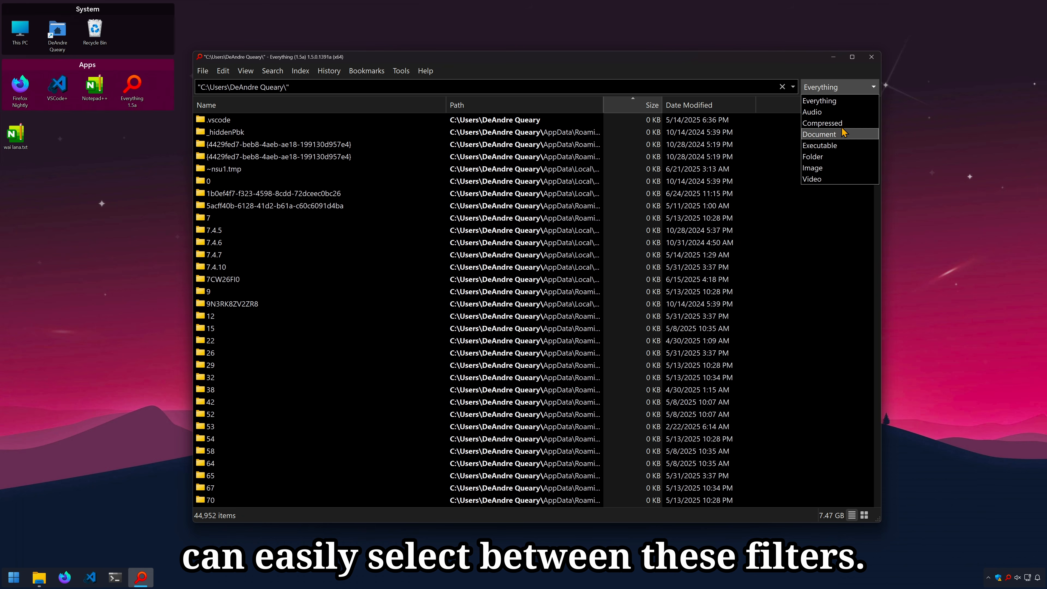
pyautogui.click(811, 178)
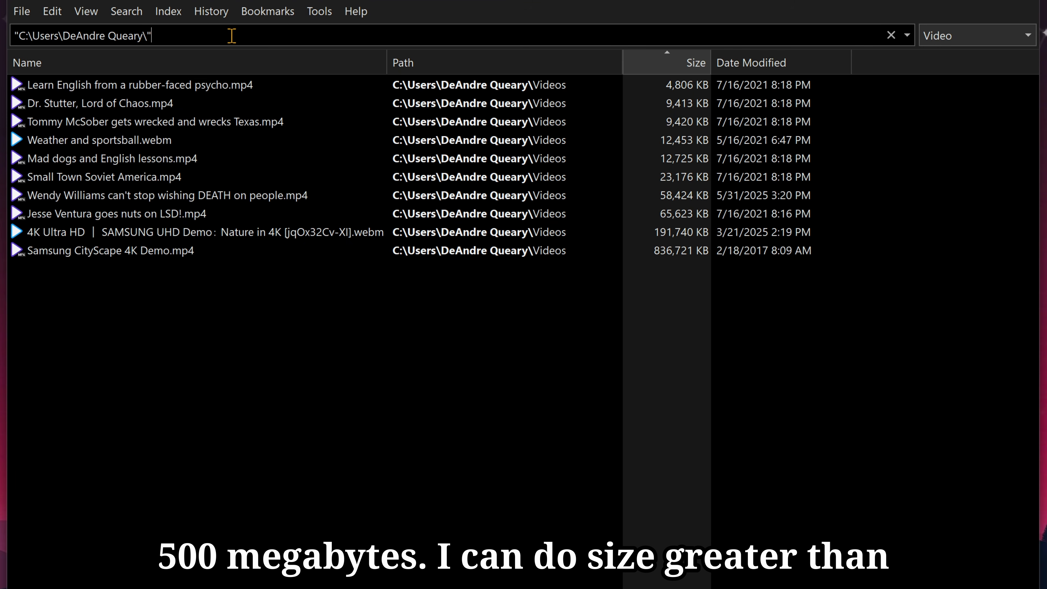
# Add "size:>500m" to the query to search for videos larger than 500 MB.
pyautogui.write('ize')
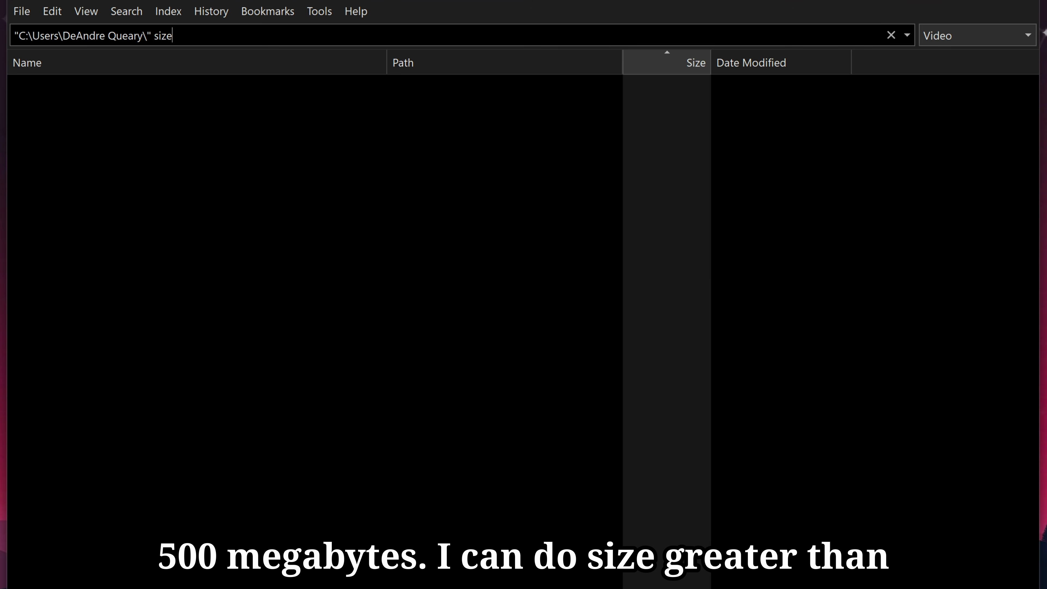
pyautogui.write(':>500')
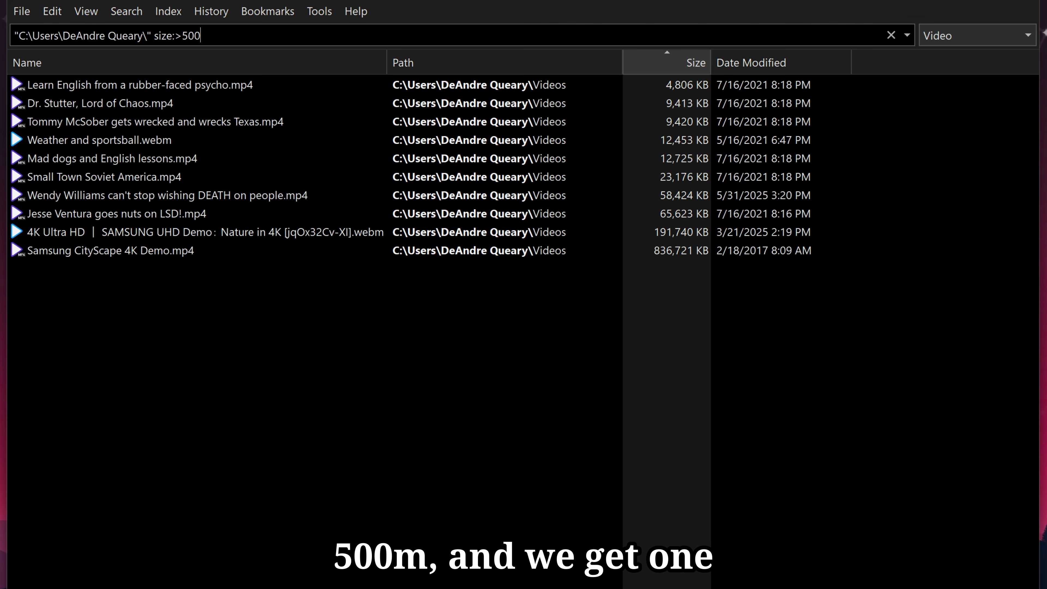
pyautogui.write('m')
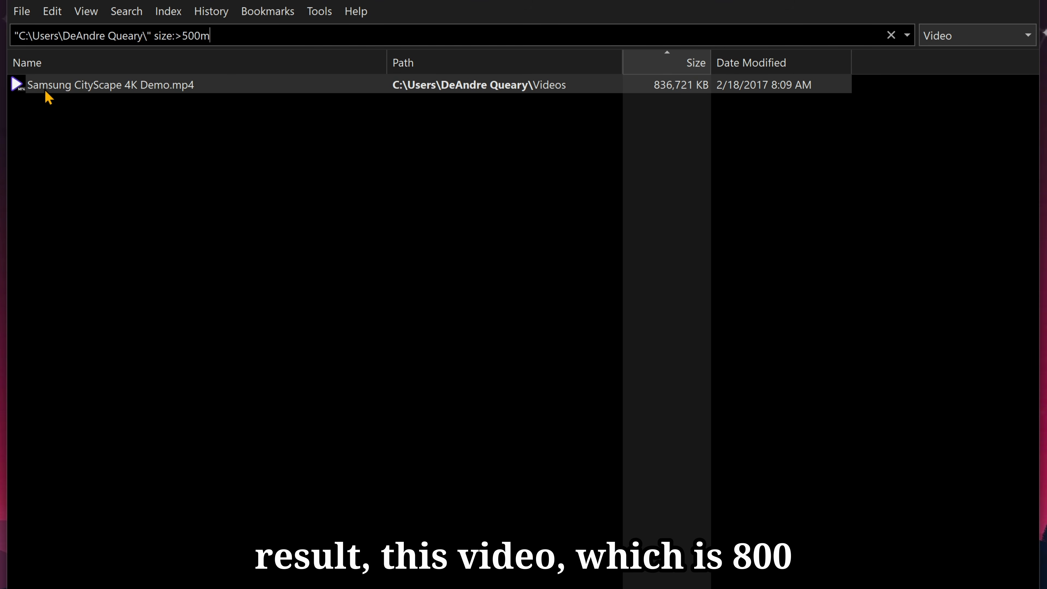
pyautogui.click(638, 88)
# Change the size comparison to "size:<500m" to search for videos smaller than 500 MB.
pyautogui.click(275, 35)
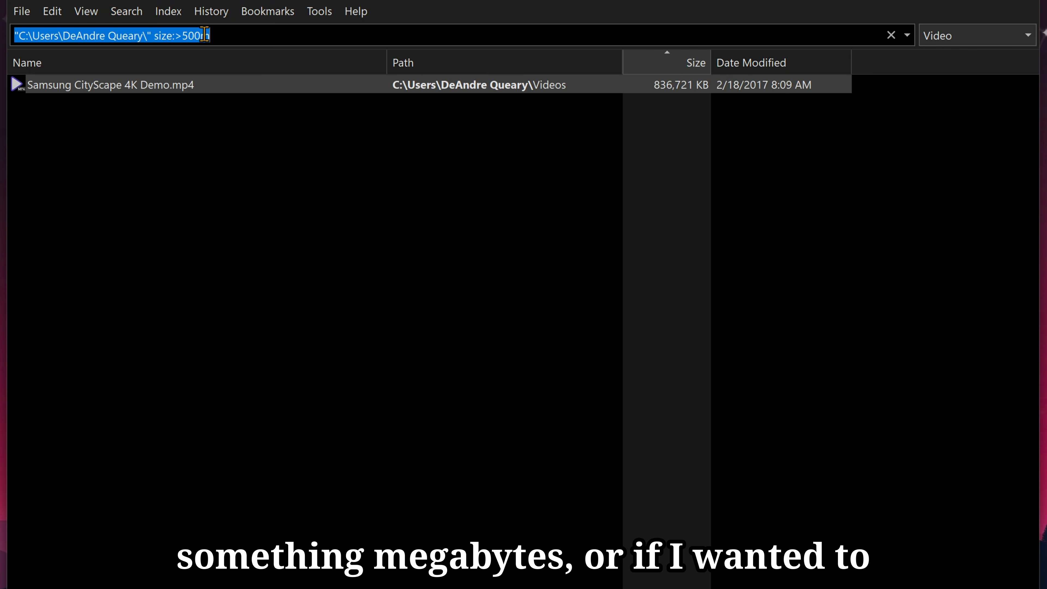
pyautogui.click(275, 35)
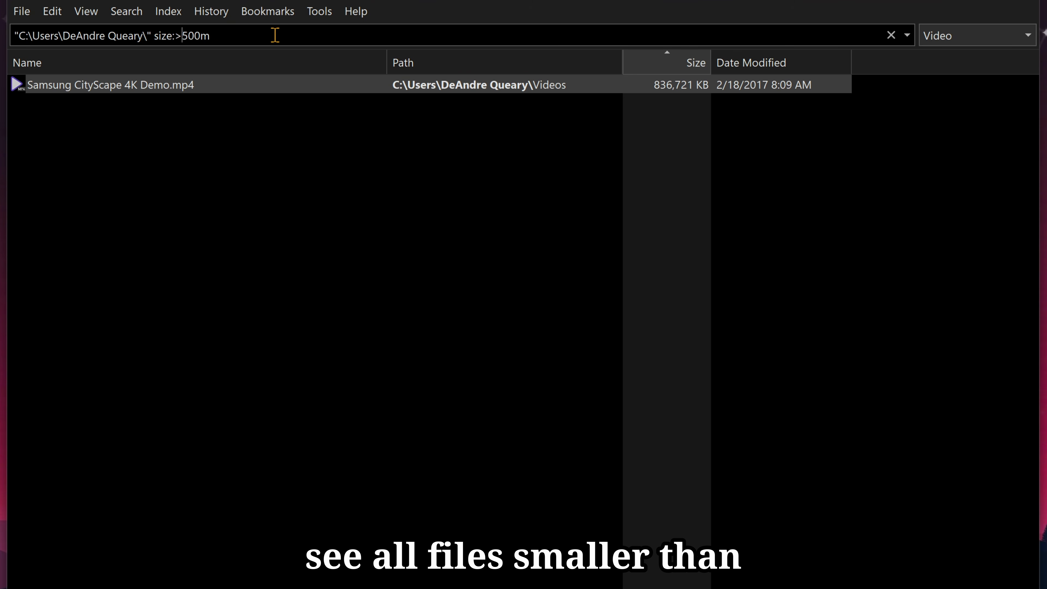
pyautogui.hotkey('shift', 'Left')
pyautogui.write('<')
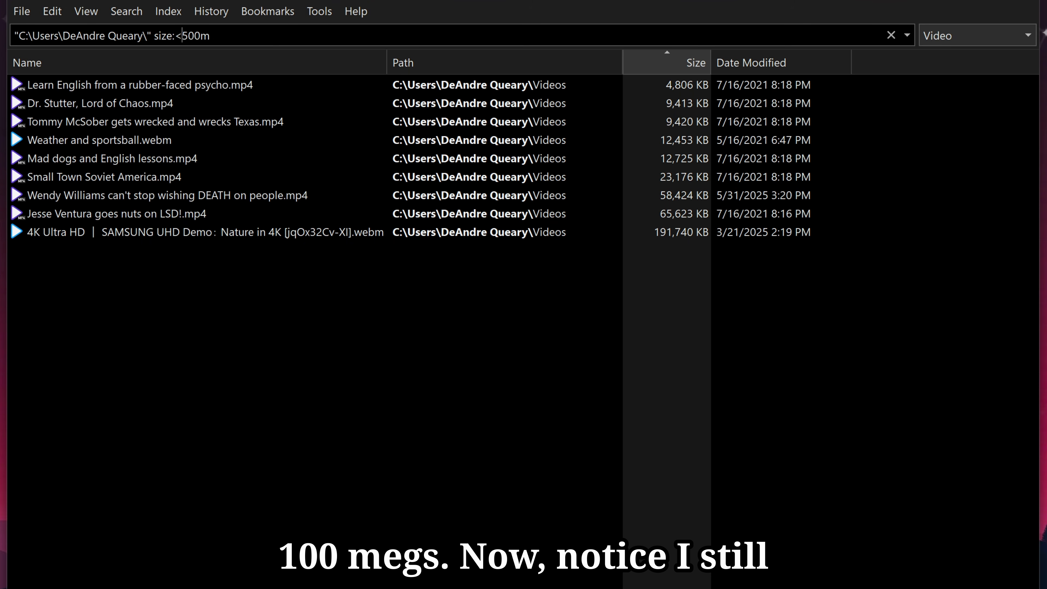
# Compare the results under 500 MB using the Everything, Audio and Video filters, ending on Audio.
pyautogui.click(986, 33)
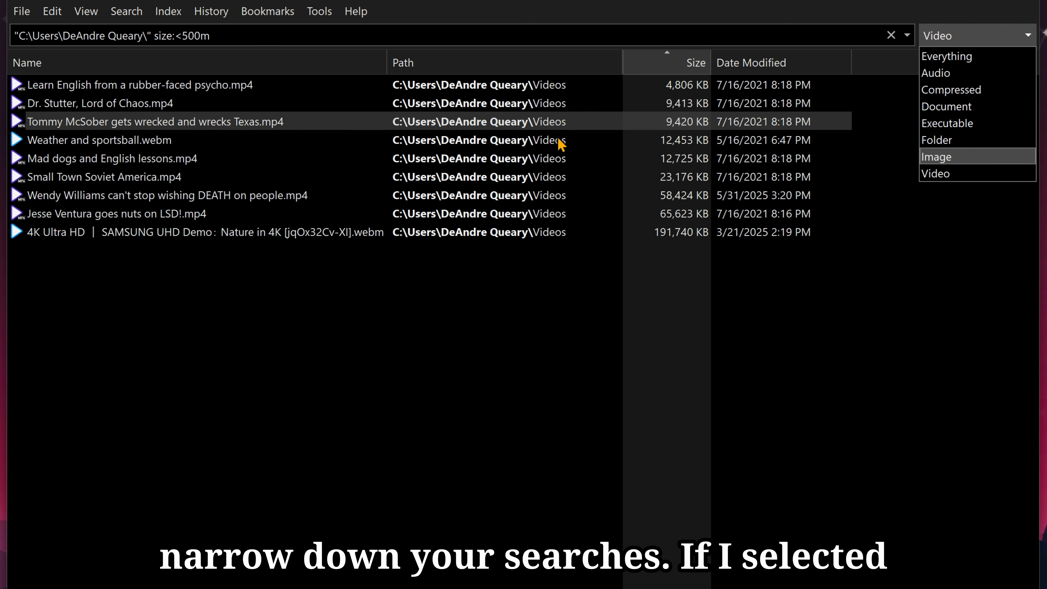
pyautogui.click(963, 56)
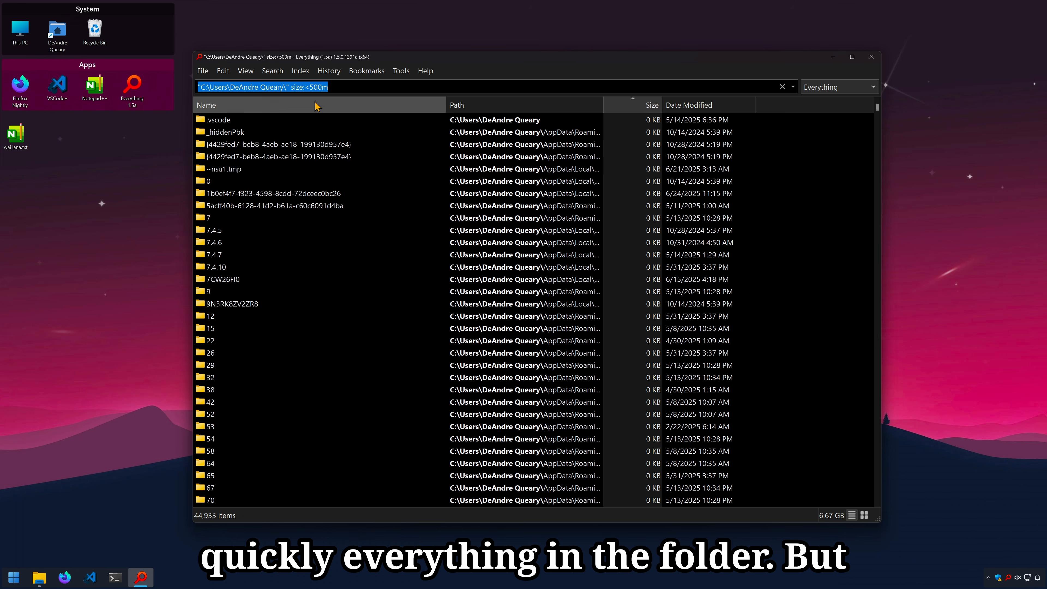
pyautogui.click(838, 87)
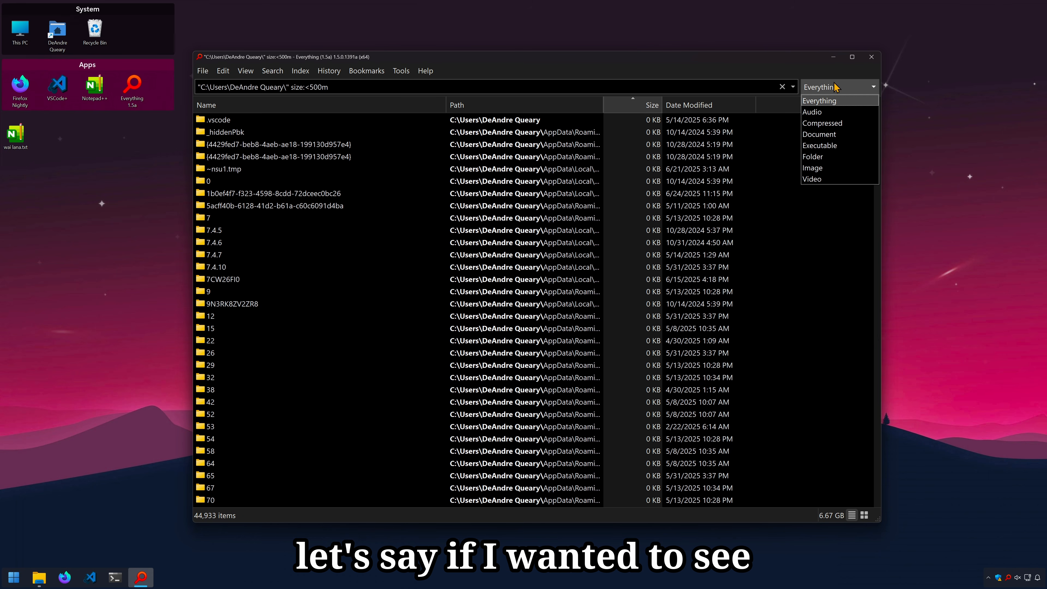
pyautogui.click(827, 112)
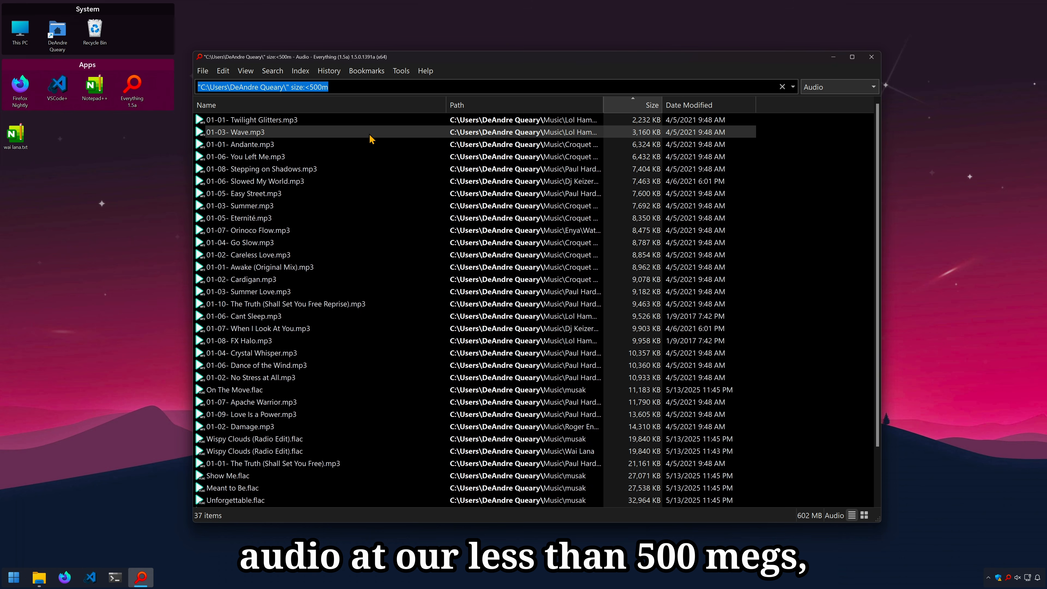
pyautogui.click(861, 87)
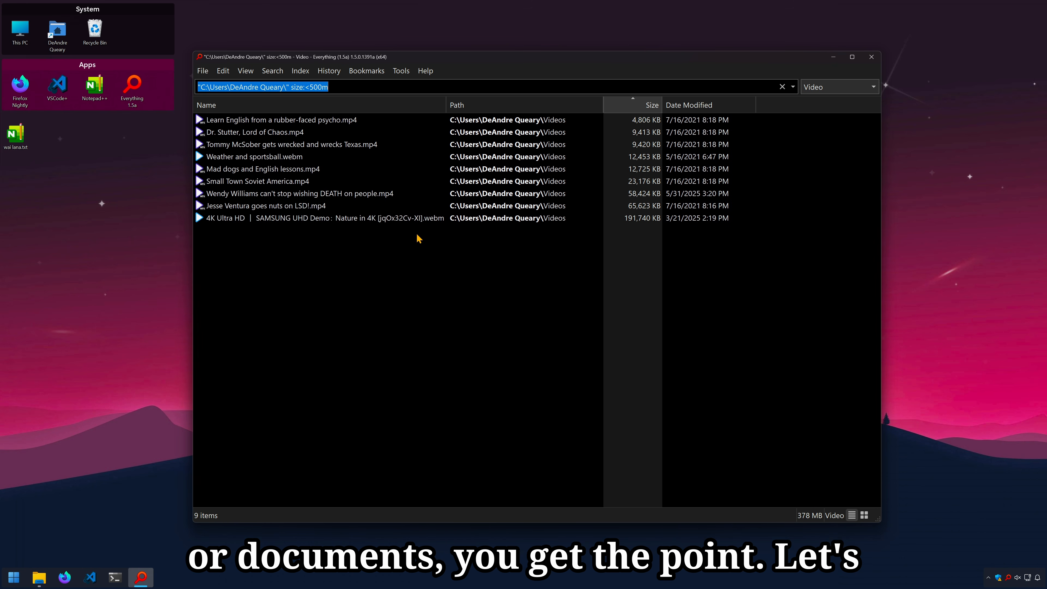
pyautogui.click(862, 87)
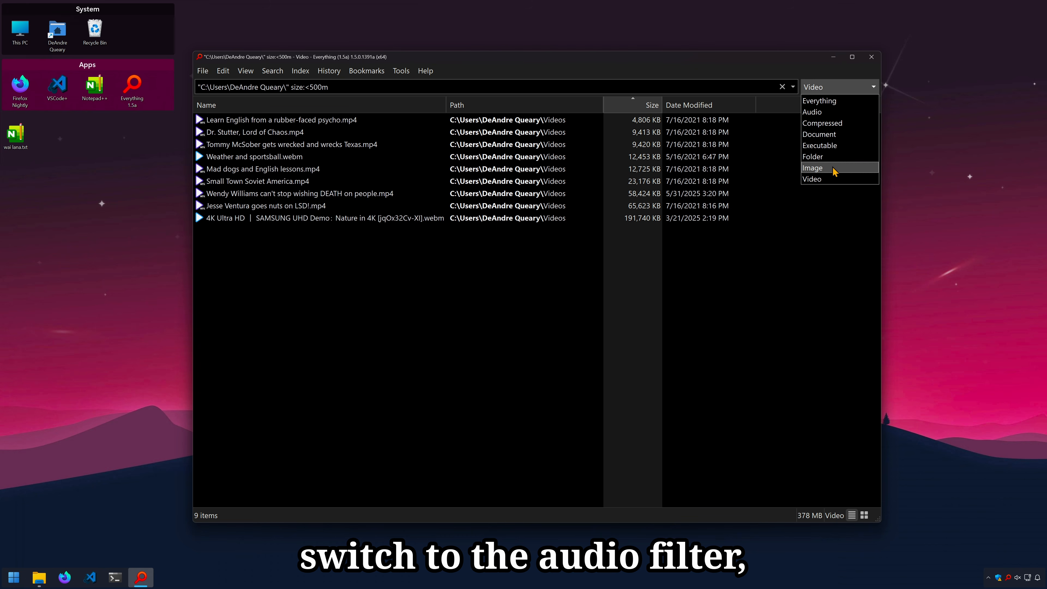
pyautogui.click(830, 113)
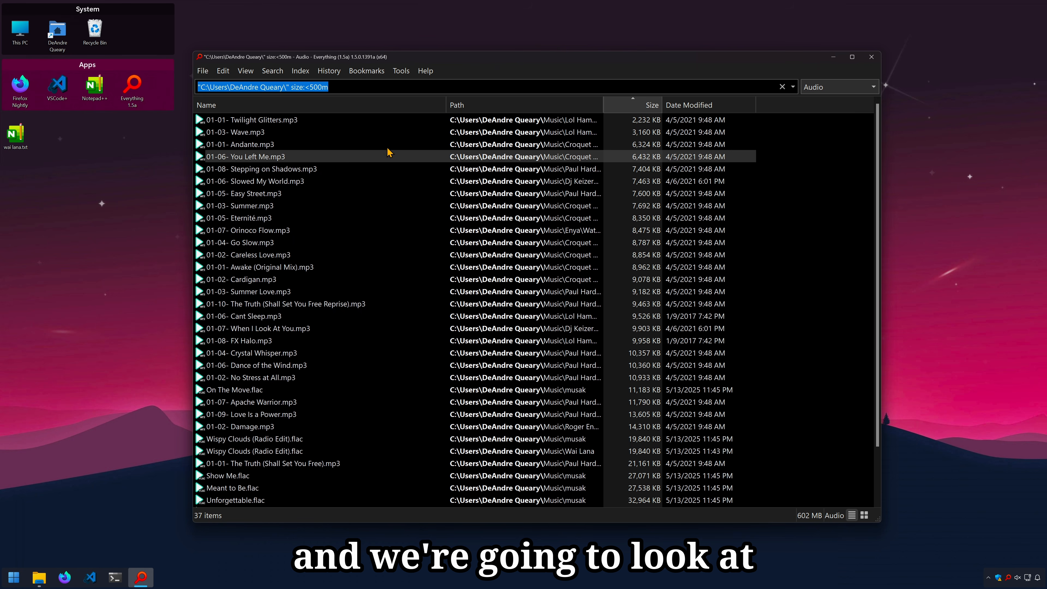
# Replace the size condition in the query with a date prefix, trying "dm", "dc" and "da" and ending on "dm:".
pyautogui.doubleClick(293, 87)
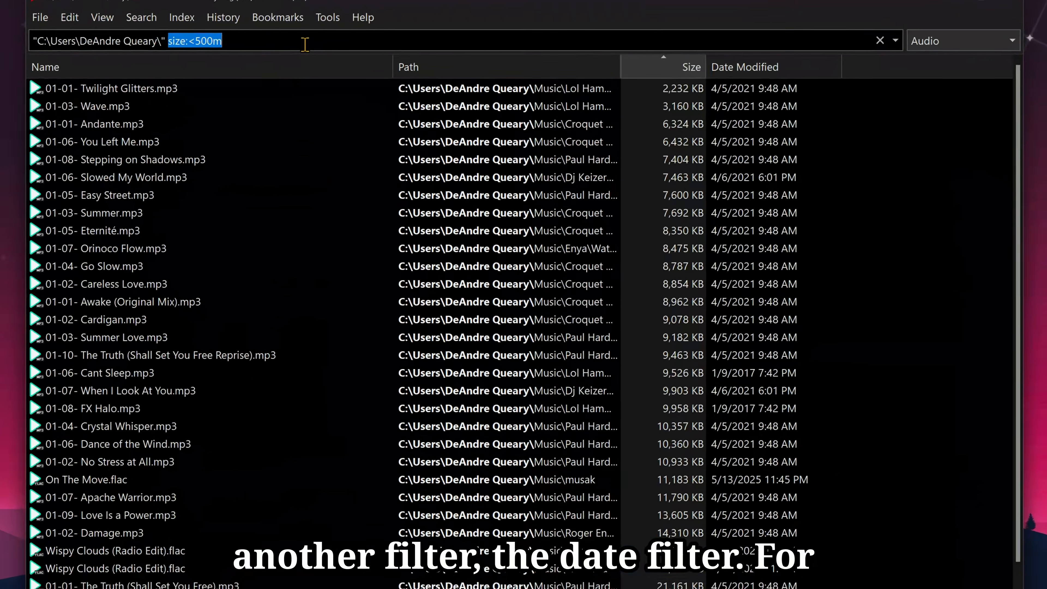
pyautogui.press('BackSpace')
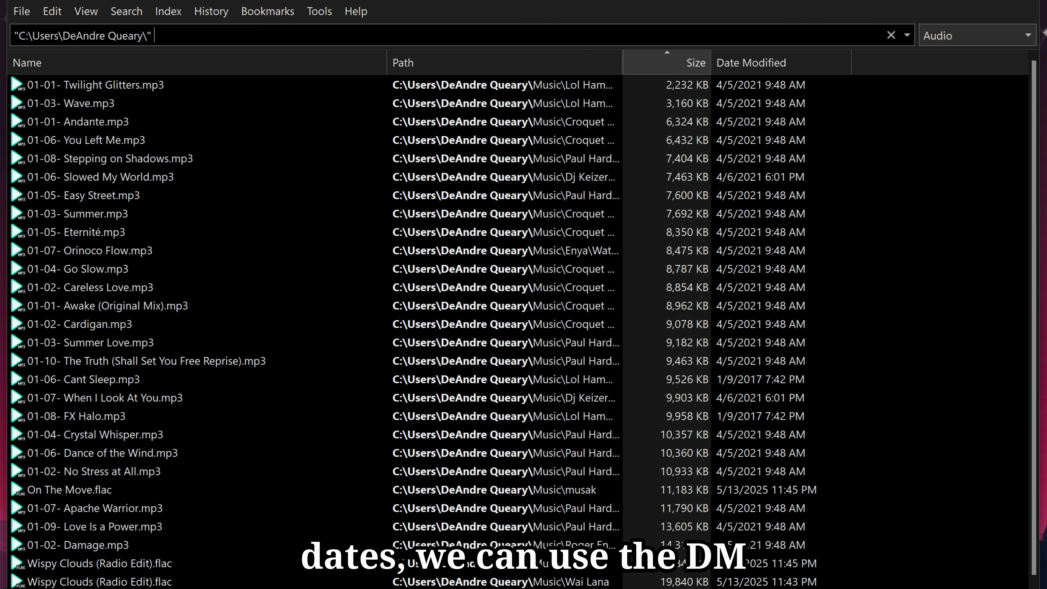
pyautogui.write('dm')
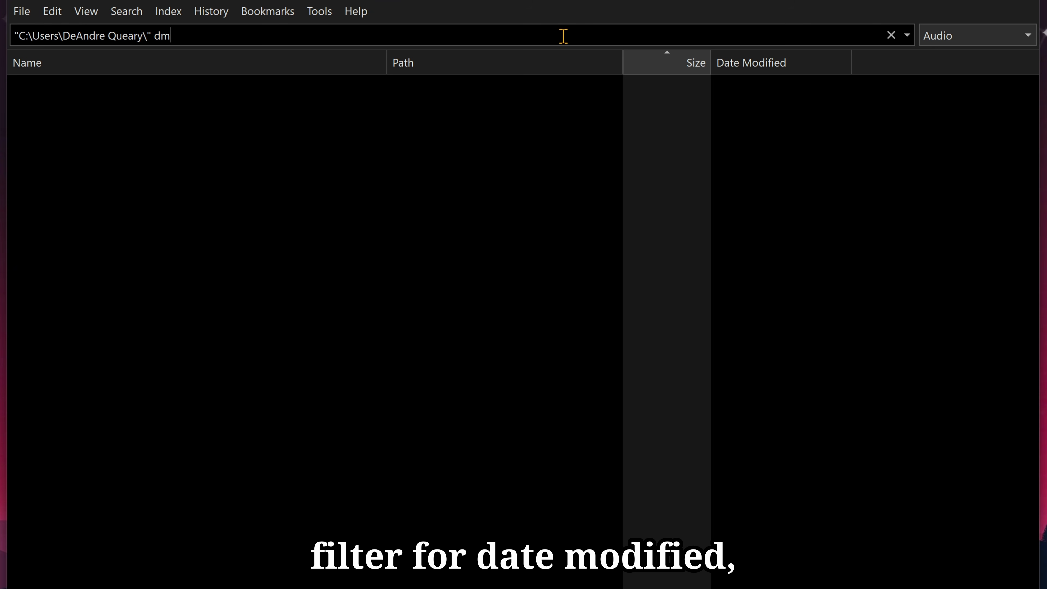
pyautogui.press('BackSpace')
pyautogui.write('c')
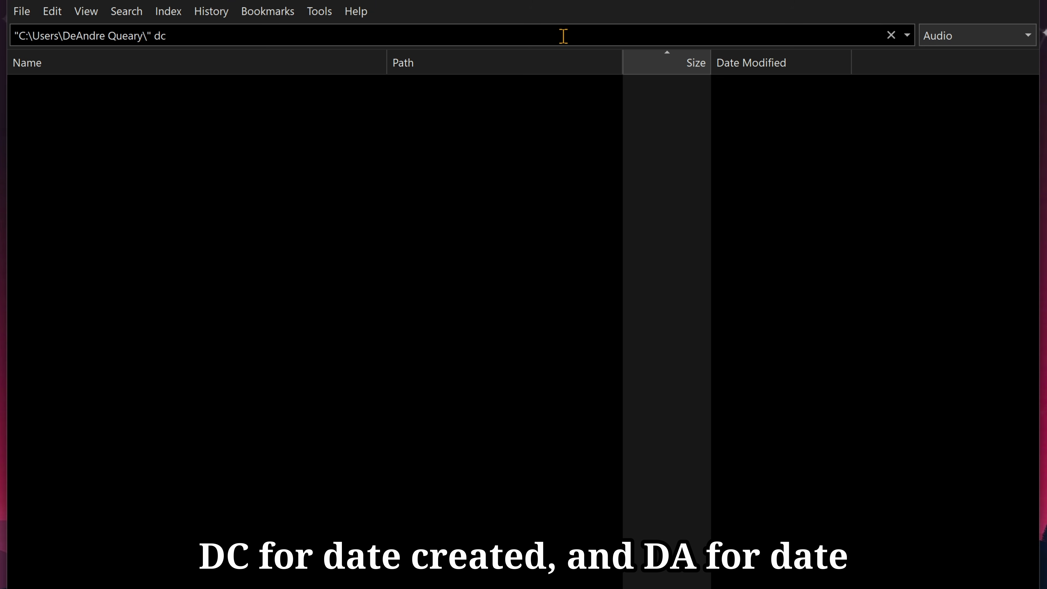
pyautogui.press('BackSpace')
pyautogui.write('a')
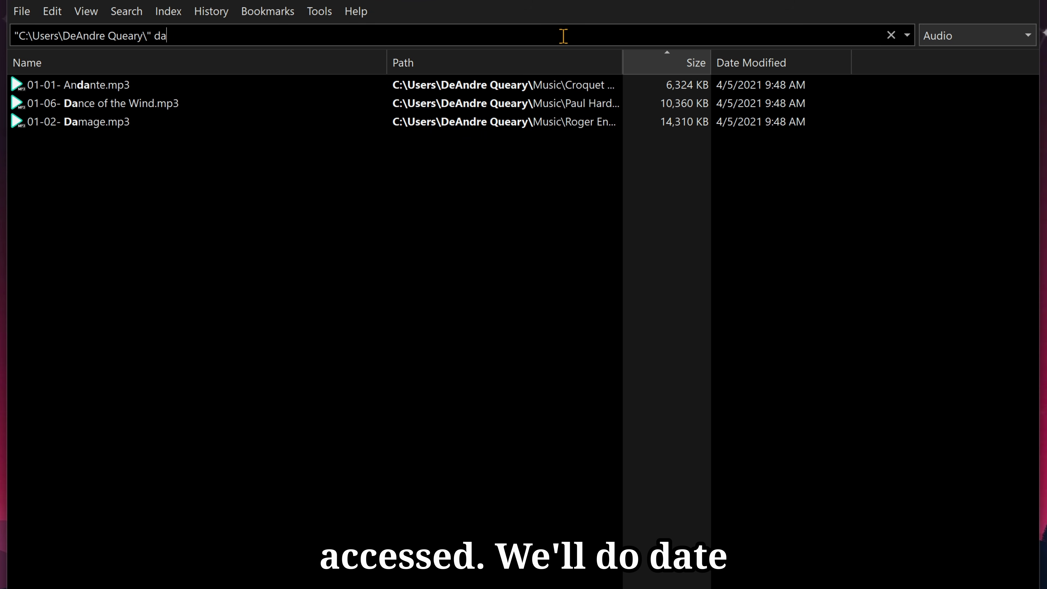
pyautogui.press('BackSpace')
pyautogui.write('m:')
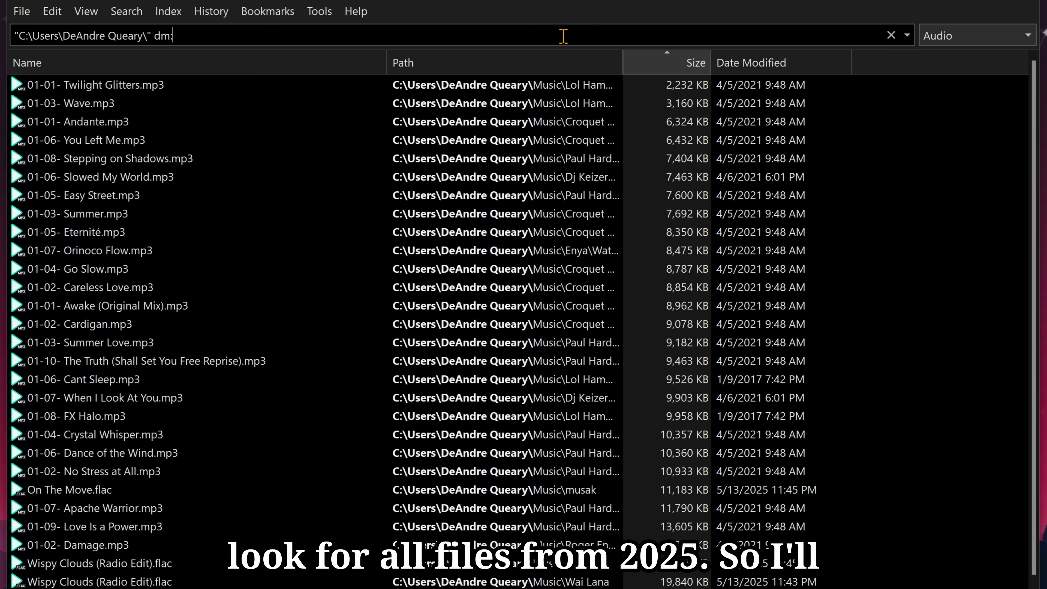
# Search the audio files by modification year, first with "dm:2025" and again with "dm:2021".
pyautogui.write('2025')
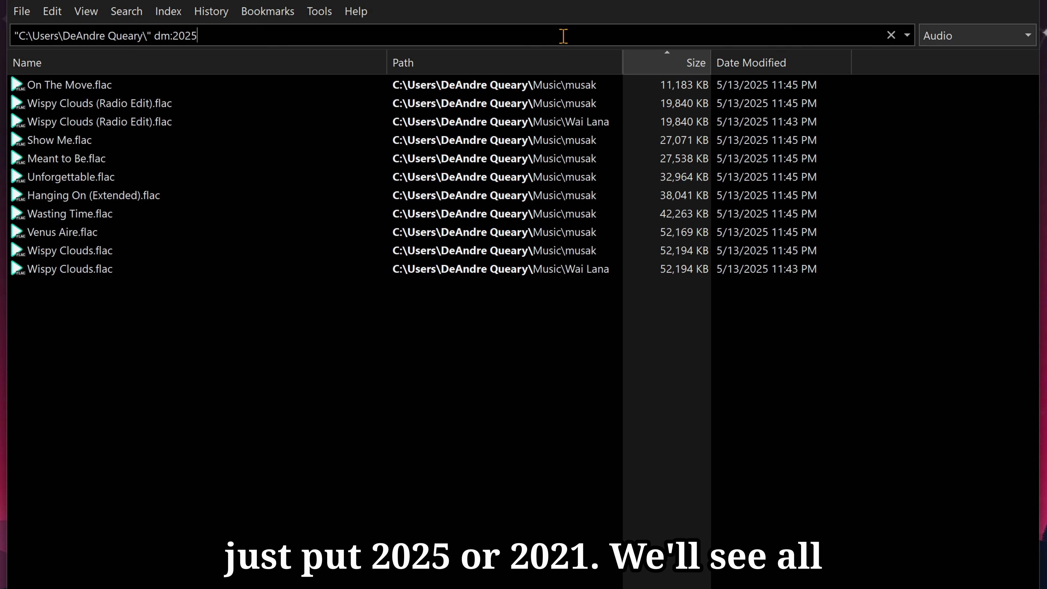
pyautogui.press('BackSpace')
pyautogui.write('1')
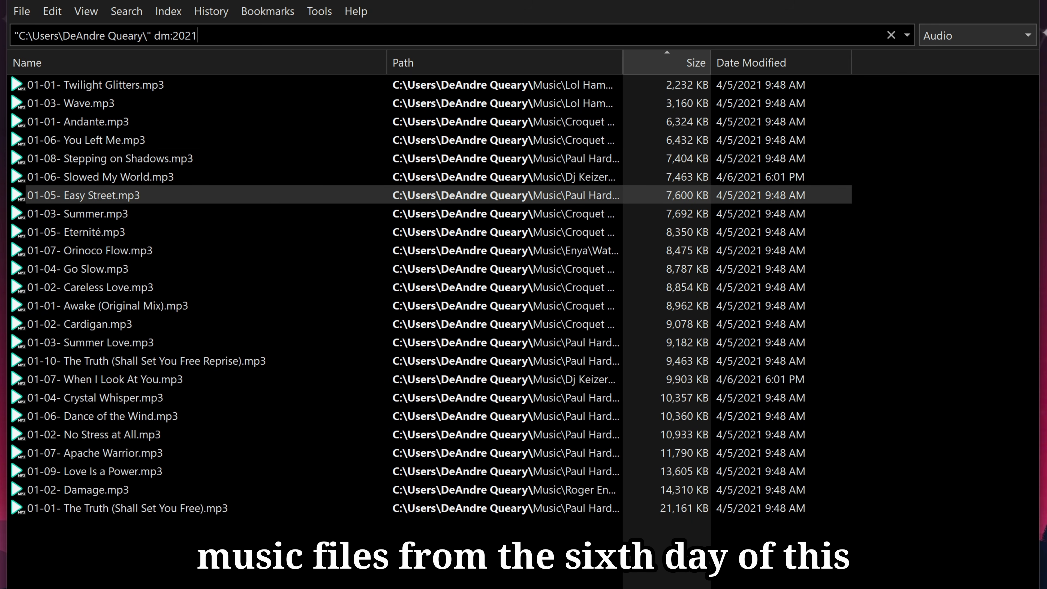
# Narrow the modification date condition to "dm:2021-04-06" to search for audio files from that single day.
pyautogui.click(799, 181)
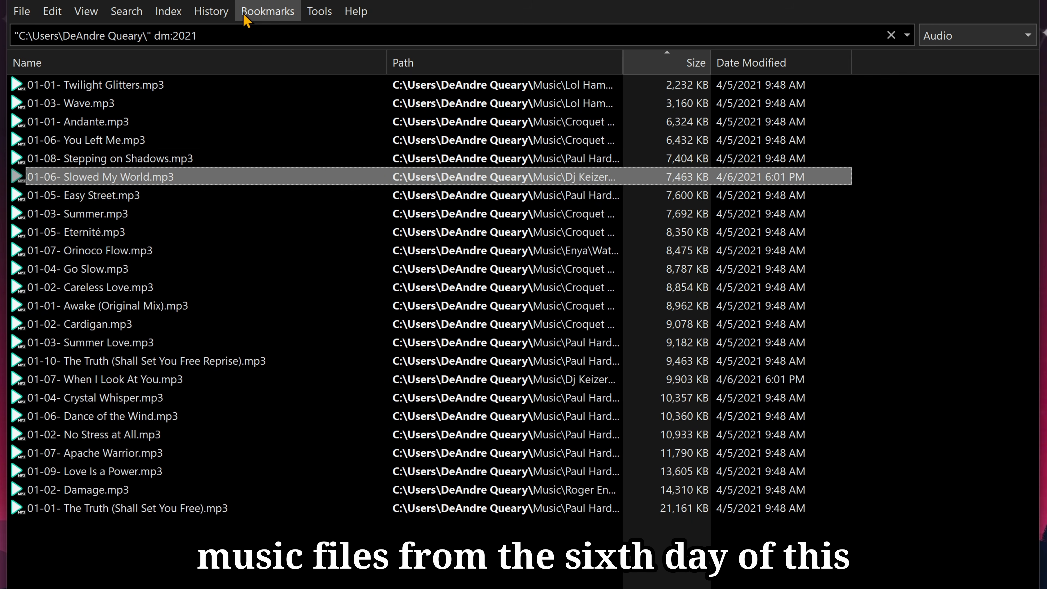
pyautogui.click(302, 36)
pyautogui.write('-04-')
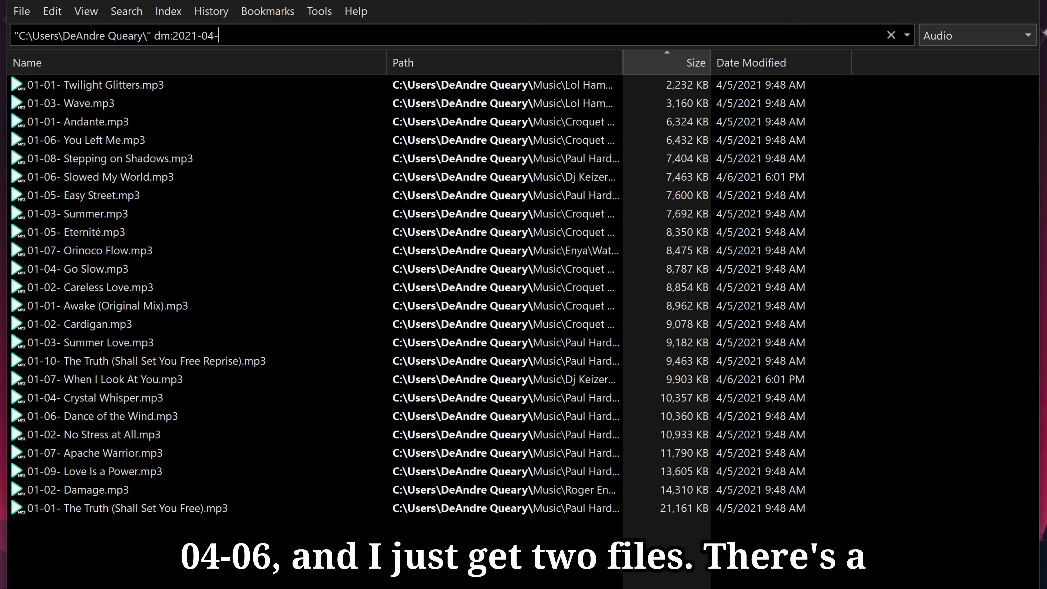
pyautogui.write('06')
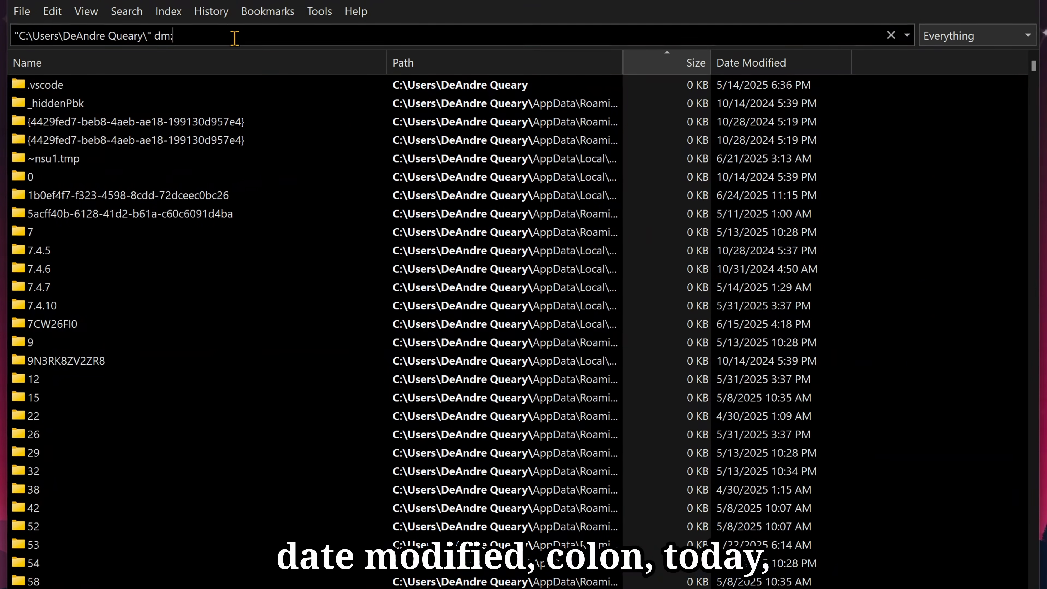
# Search the user folder for items modified today with "dm:today" and within the year with "dm:year".
pyautogui.write('today')
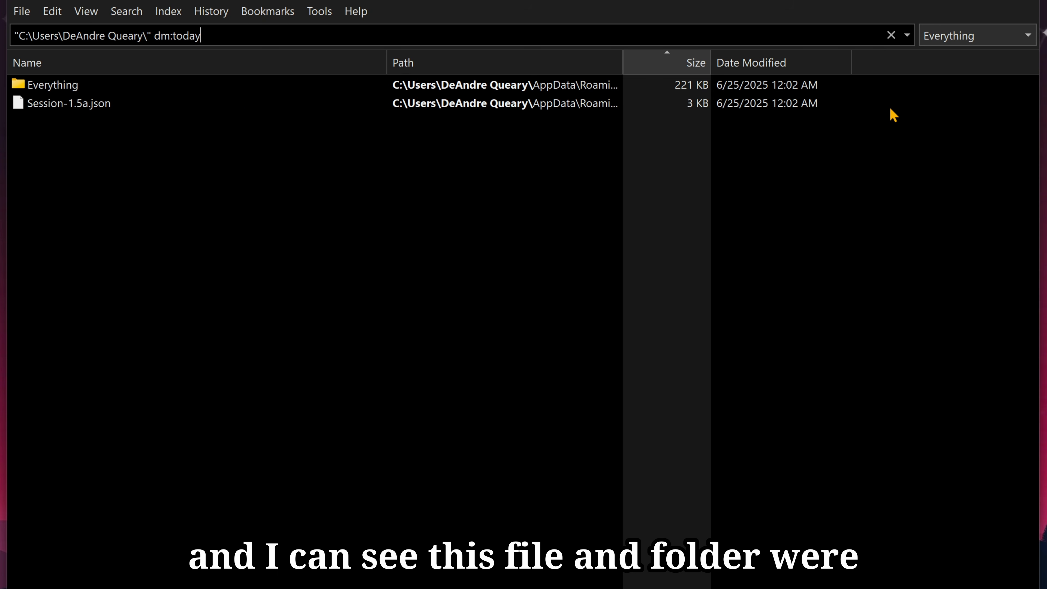
pyautogui.doubleClick(217, 31)
pyautogui.write('year')
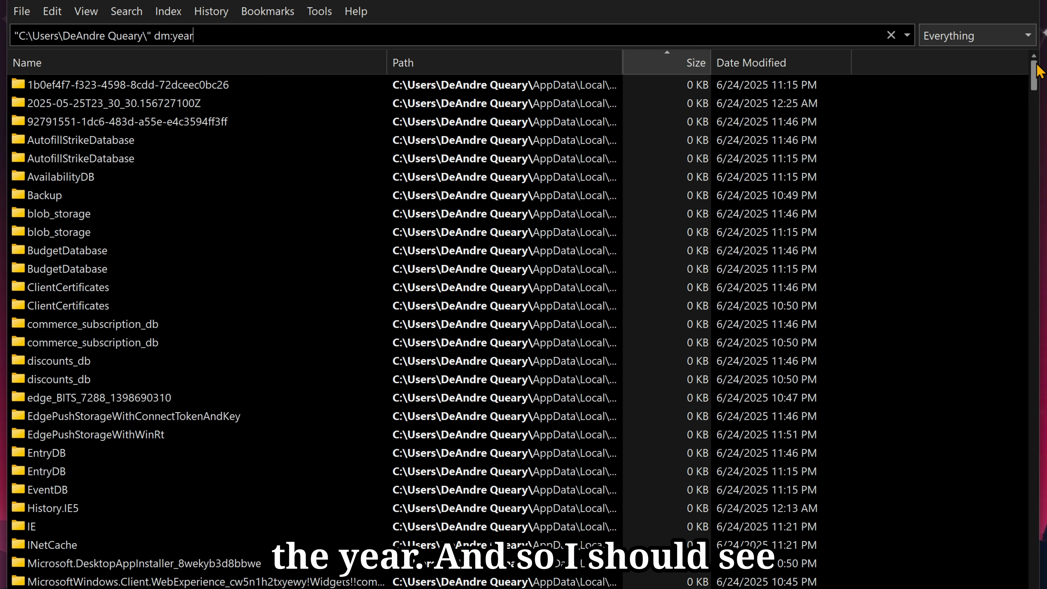
pyautogui.moveTo(1038, 70); pyautogui.dragTo(1014, 39)
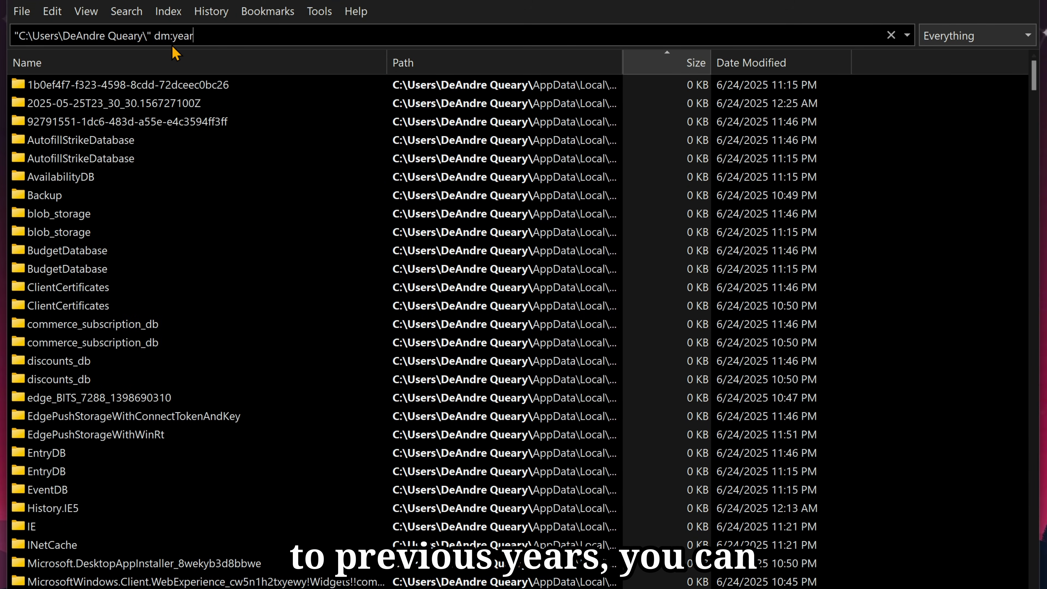
# Search by modification month with "april", change it to "may", and add "video:" to limit the May results to videos.
pyautogui.press('BackSpace')
pyautogui.press('BackSpace')
pyautogui.press('BackSpace')
pyautogui.press('BackSpace')
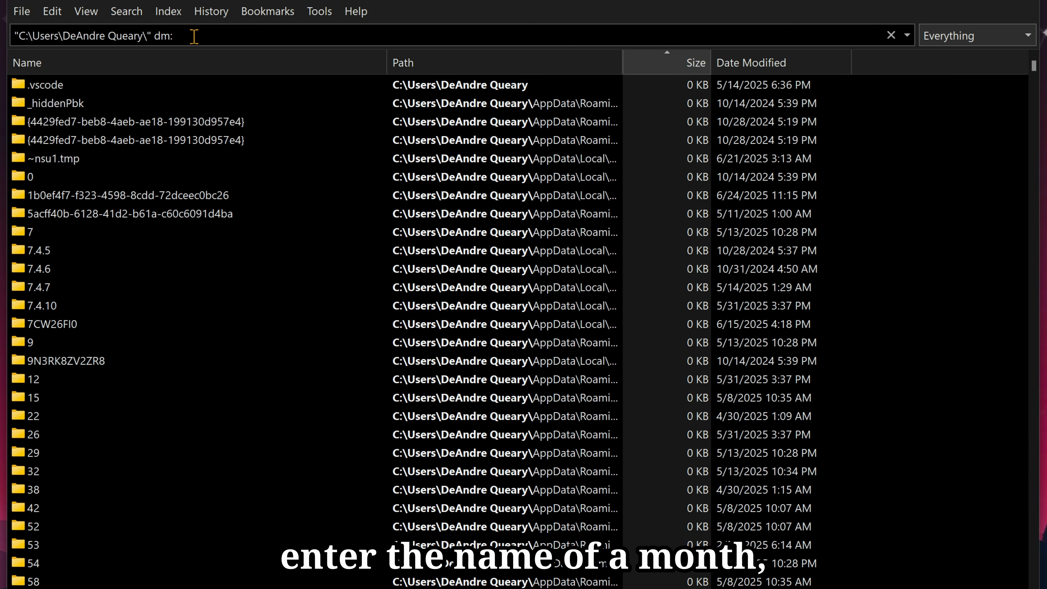
pyautogui.write('april')
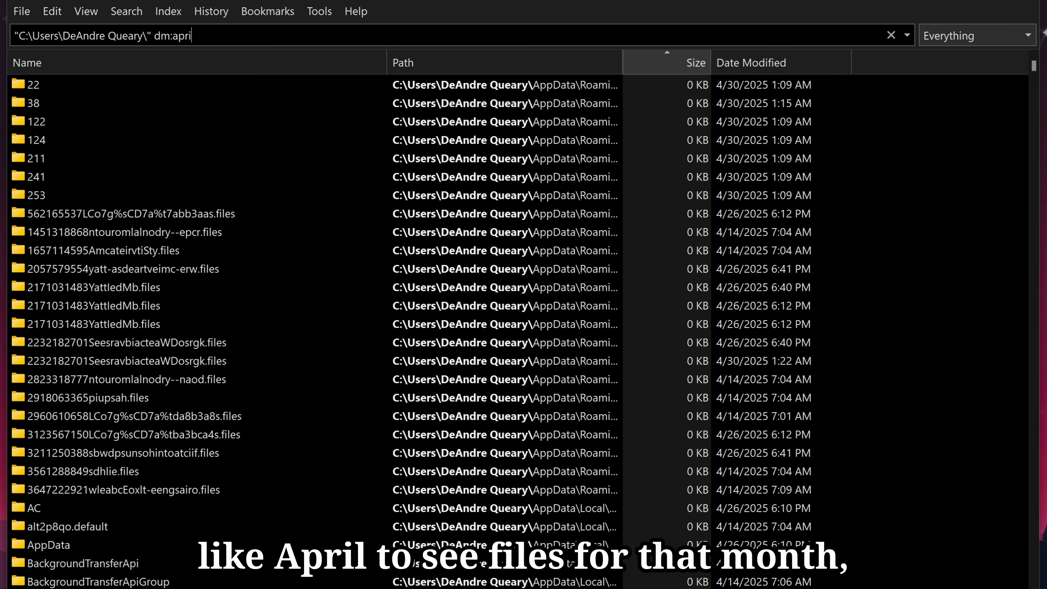
pyautogui.doubleClick(200, 37)
pyautogui.write('may')
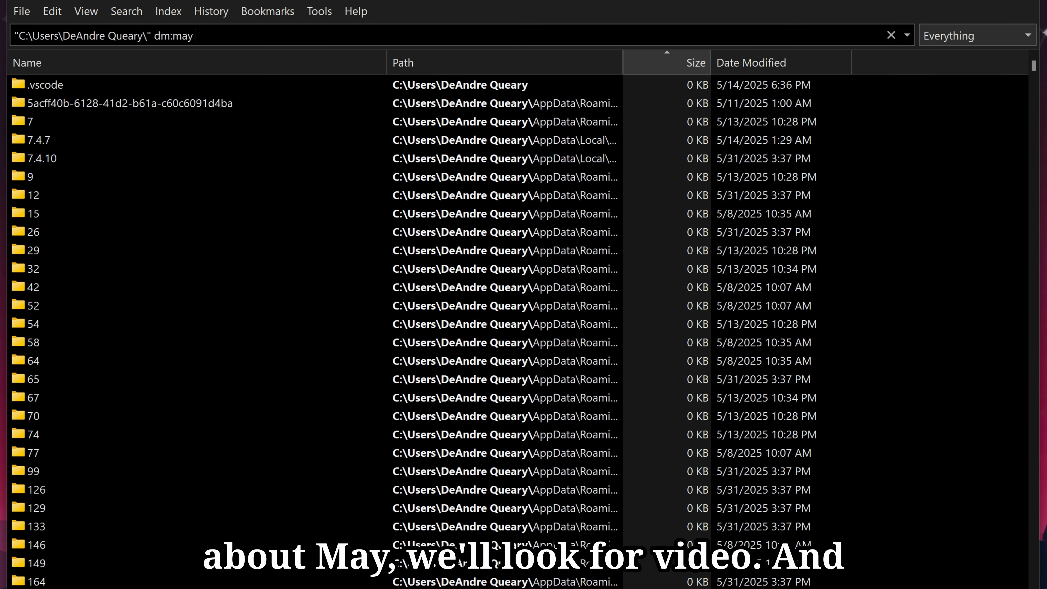
pyautogui.write(' video:')
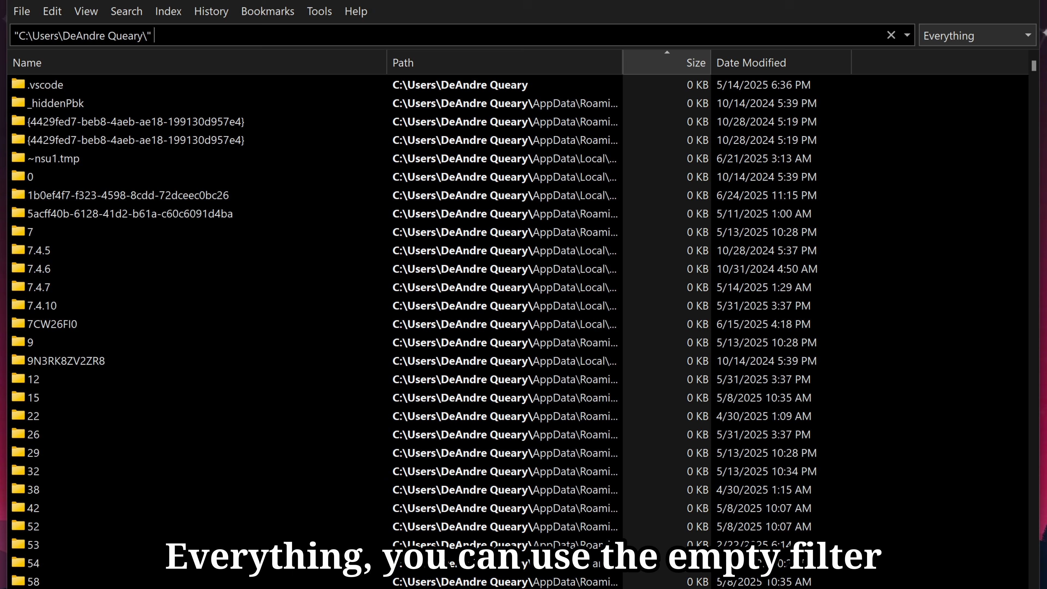
# Try the "empty:", "dupe:" and "root:" filters in turn in the user folder search.
pyautogui.write('empty:')
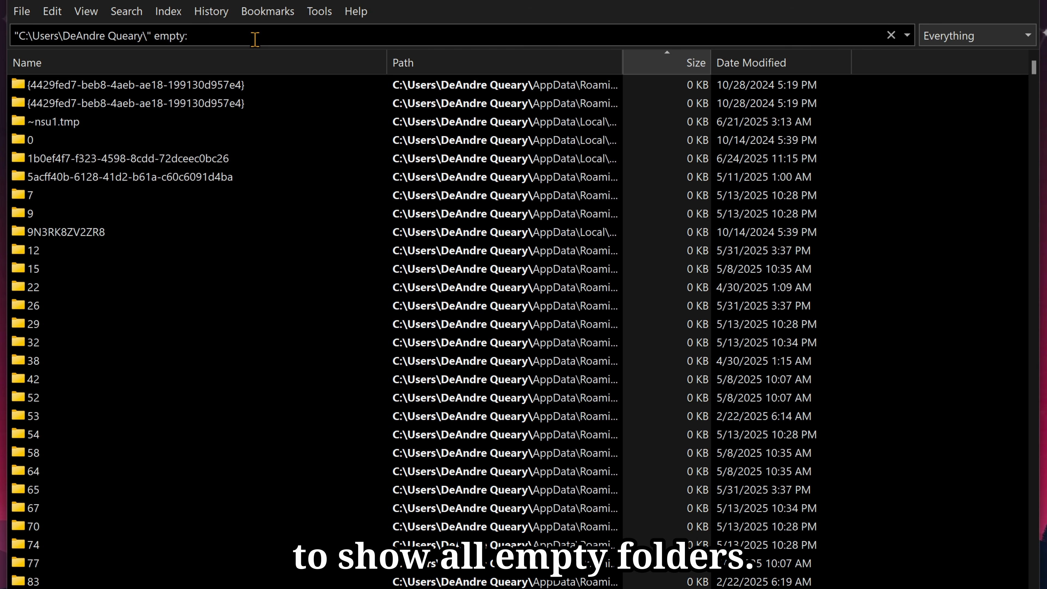
pyautogui.press('BackSpace')
pyautogui.press('BackSpace')
pyautogui.press('BackSpace')
pyautogui.press('BackSpace')
pyautogui.press('BackSpace')
pyautogui.press('BackSpace')
pyautogui.write('dupe:')
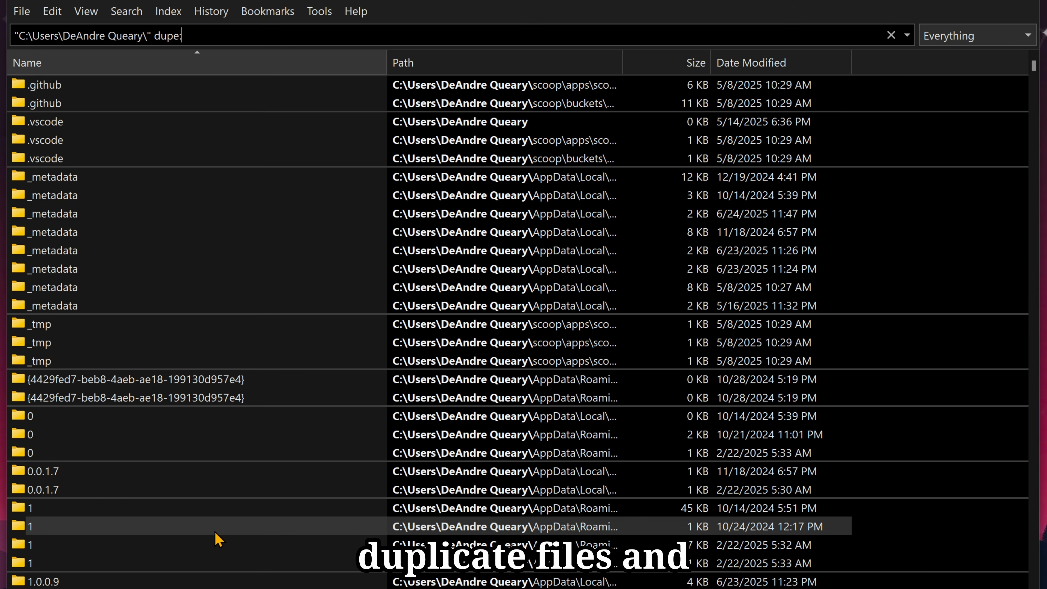
pyautogui.moveTo(1035, 64); pyautogui.dragTo(1034, 210)
pyautogui.write('root:')
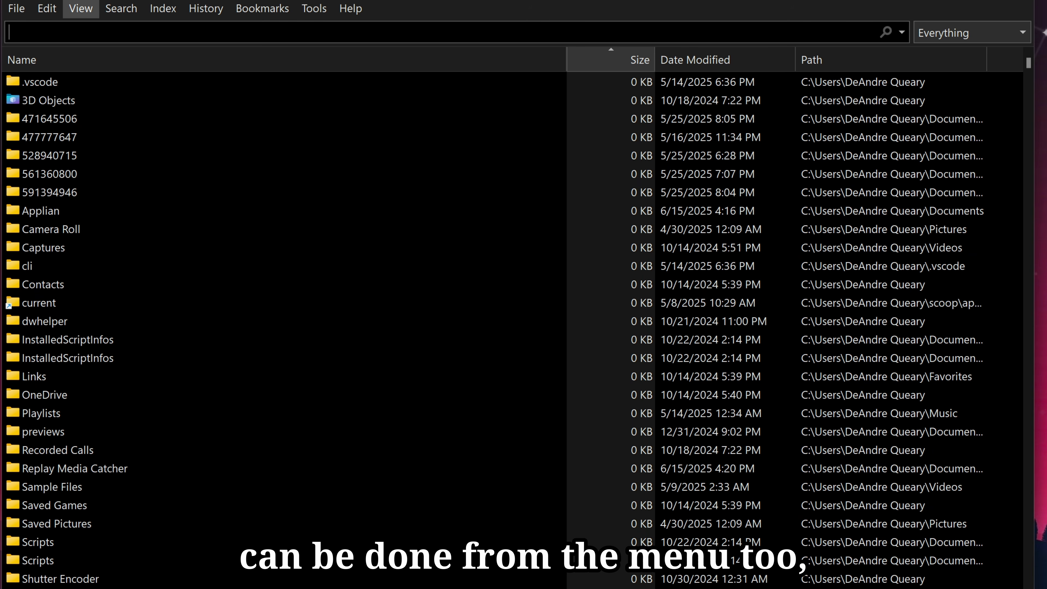
# Show the folder tree, list the user's Pictures folder from it and exclude subfolders from the results.
pyautogui.click(91, 6)
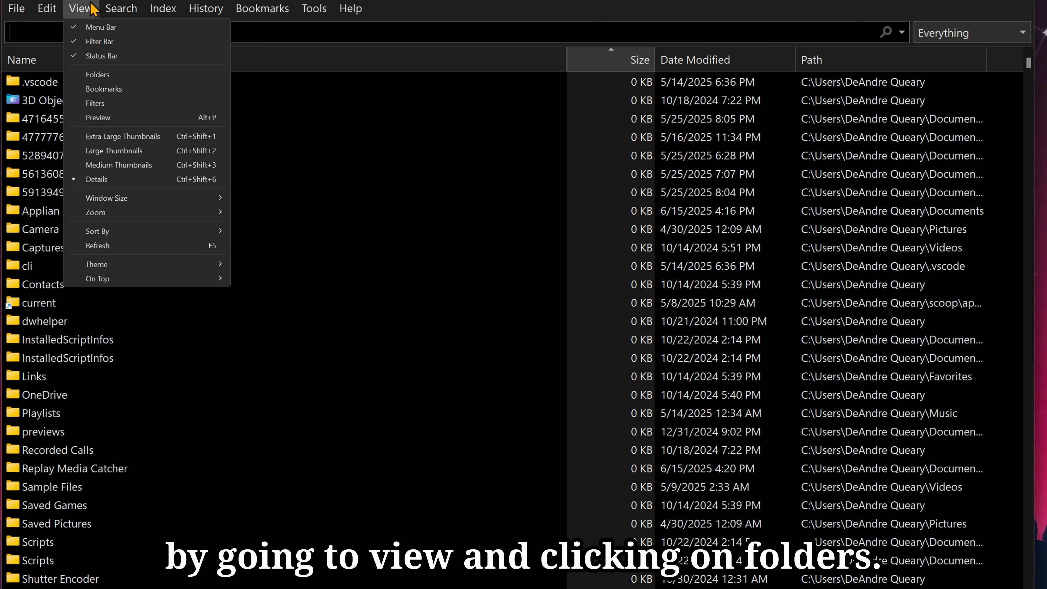
pyautogui.click(133, 76)
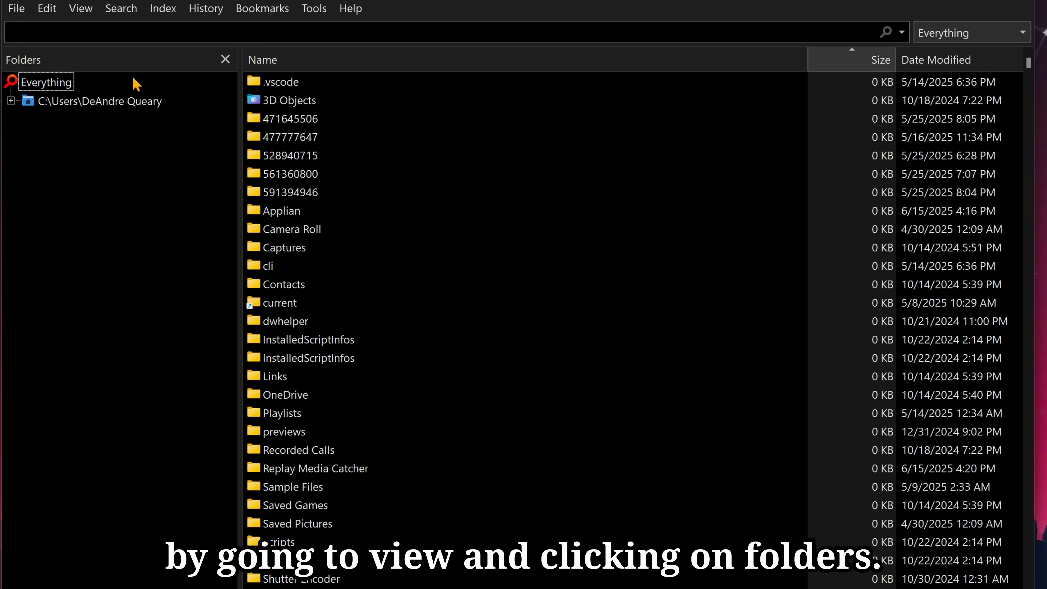
pyautogui.click(11, 101)
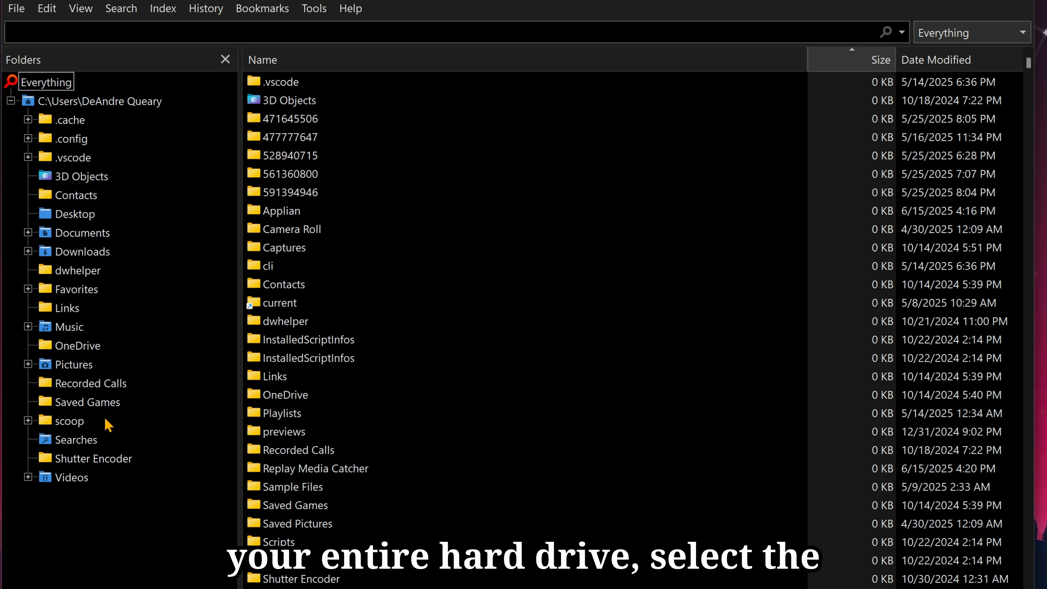
pyautogui.click(71, 364)
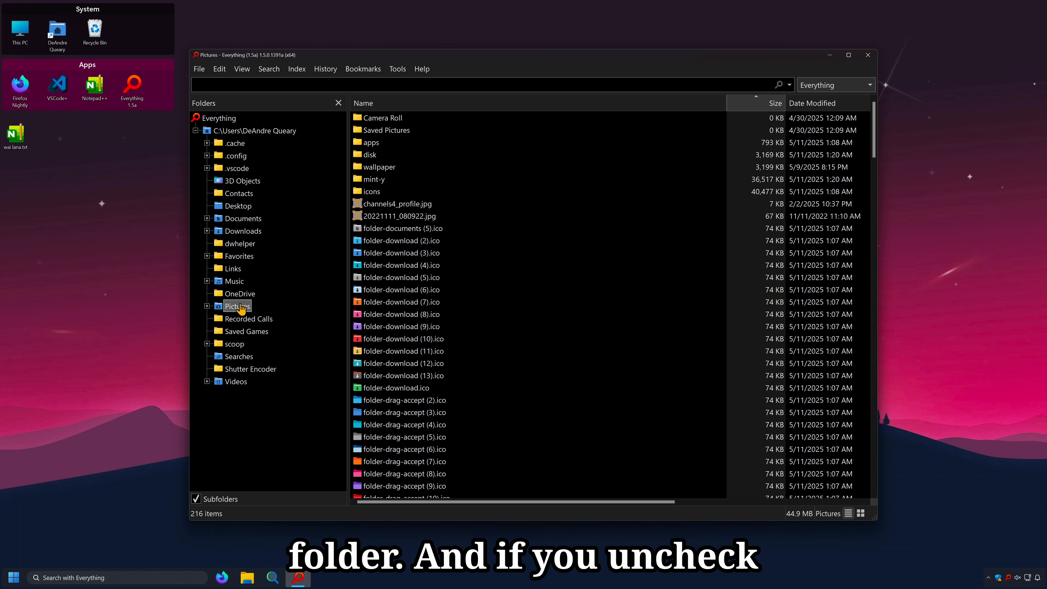
pyautogui.click(196, 499)
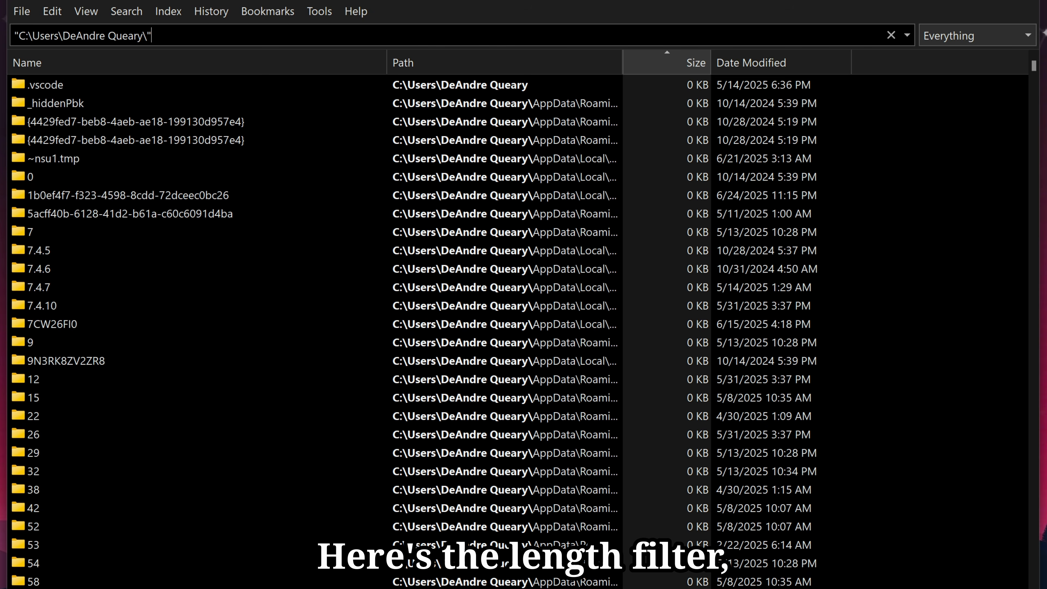
# Add "len:20" to the user folder query to search for names exactly 20 characters long.
pyautogui.write('le')
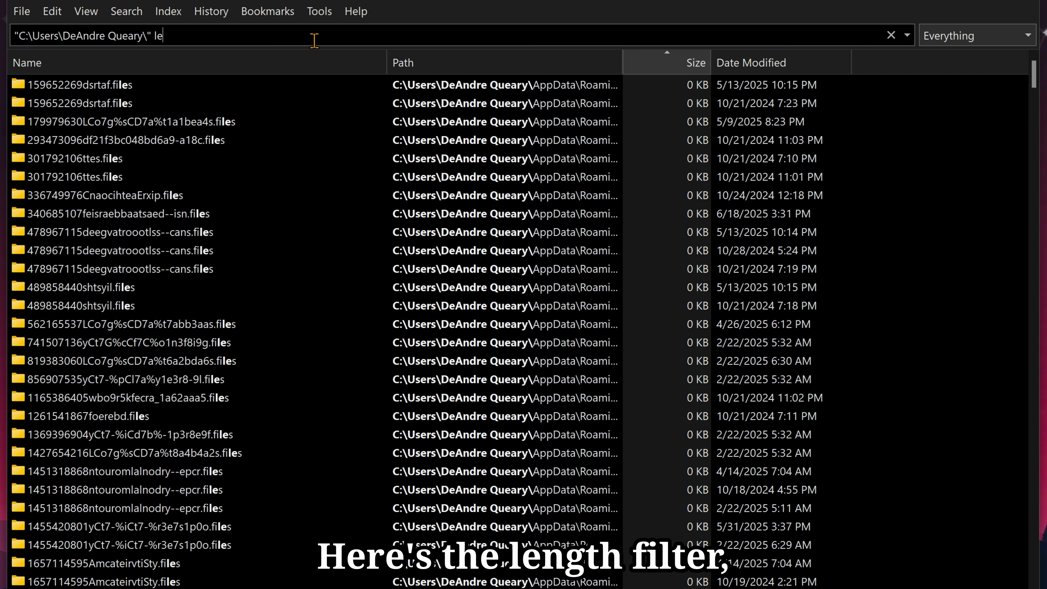
pyautogui.write('n:')
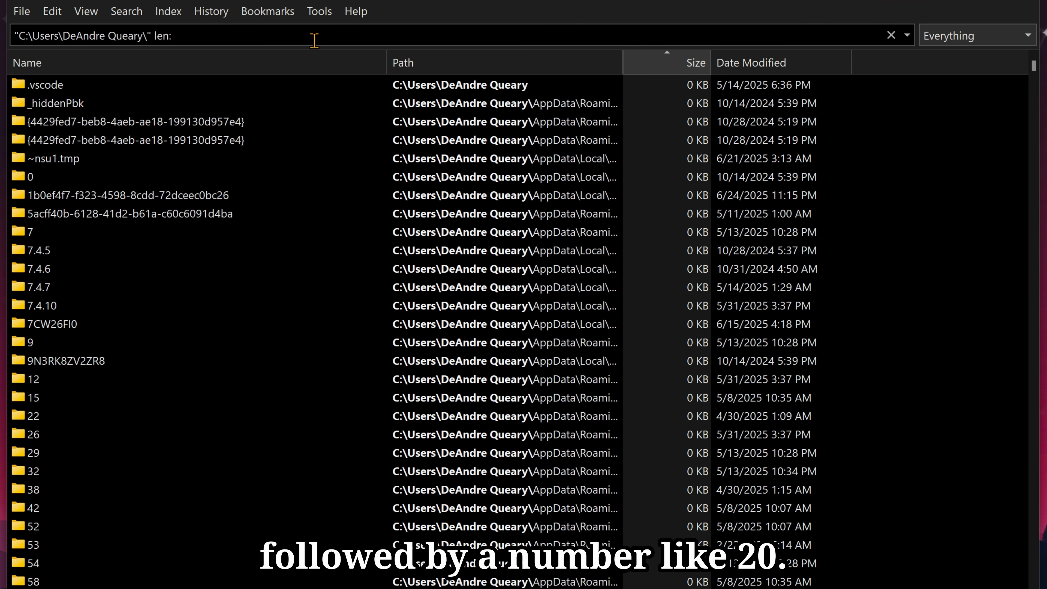
pyautogui.write('20')
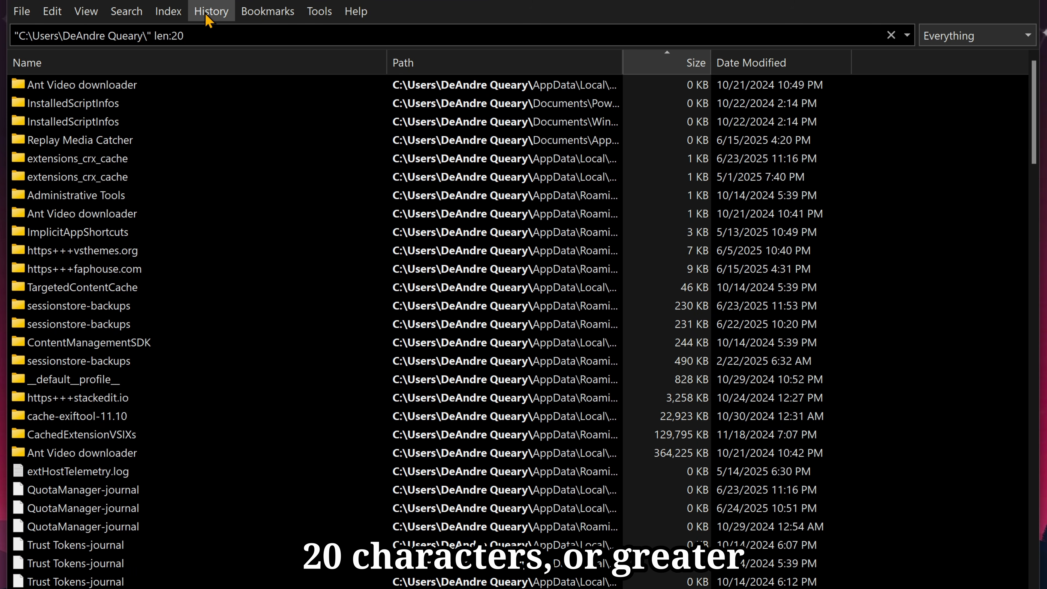
# Change the name length condition to "len:>20", look through the results, and switch it to "len:<20".
pyautogui.press('Left')
pyautogui.press('Left')
pyautogui.write('>')
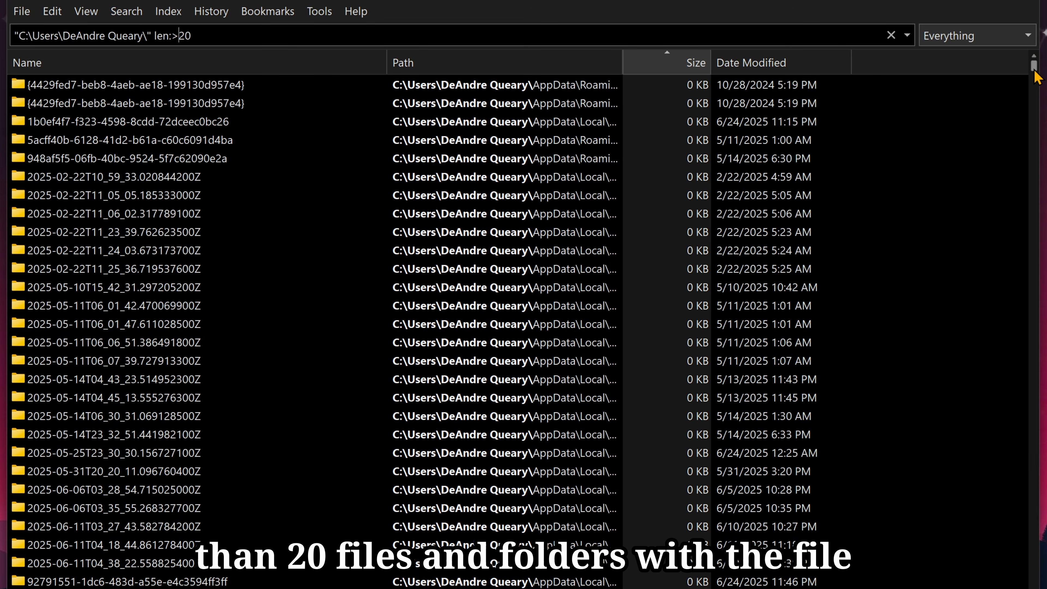
pyautogui.scroll(-20, 1037, 74)
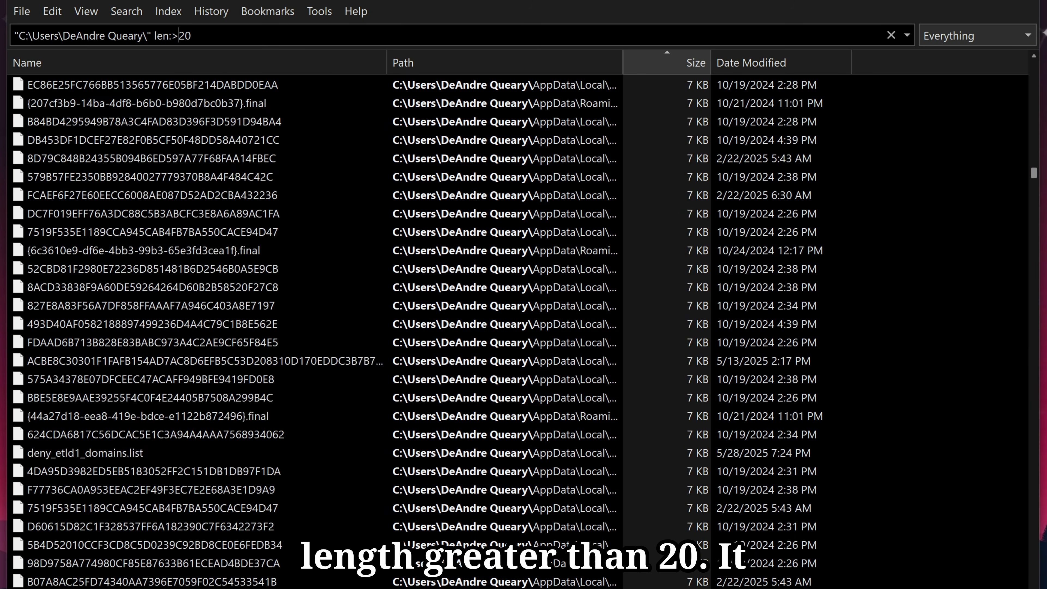
pyautogui.press('BackSpace')
pyautogui.write('<')
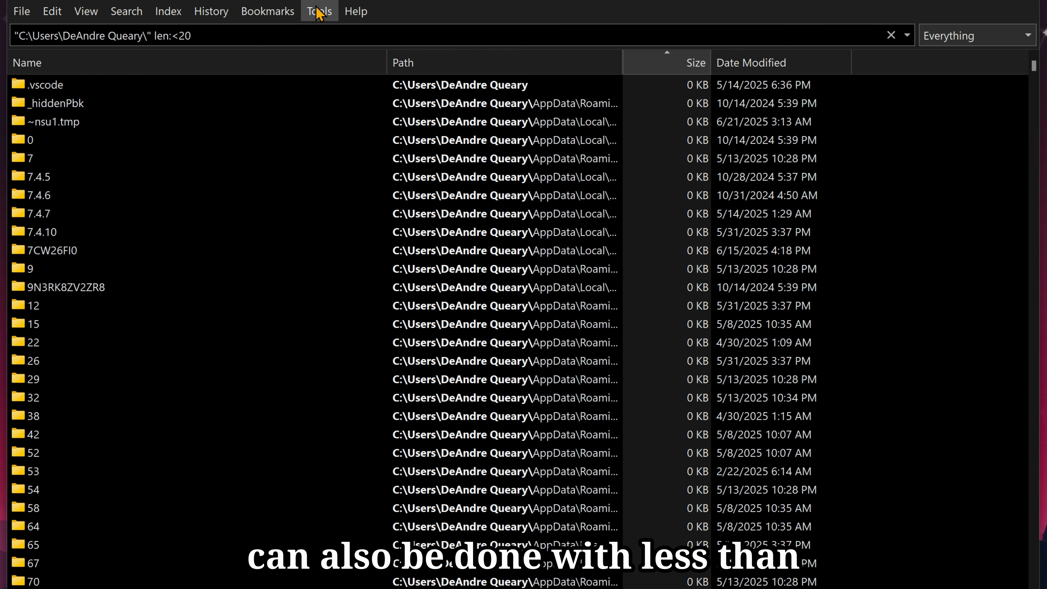
# Replace the length condition with exact:"wai lana.txt" to search for that exact file name.
pyautogui.press('BackSpace')
pyautogui.press('BackSpace')
pyautogui.press('BackSpace')
pyautogui.press('BackSpace')
pyautogui.press('BackSpace')
pyautogui.press('BackSpace')
pyautogui.press('BackSpace')
pyautogui.write('exact')
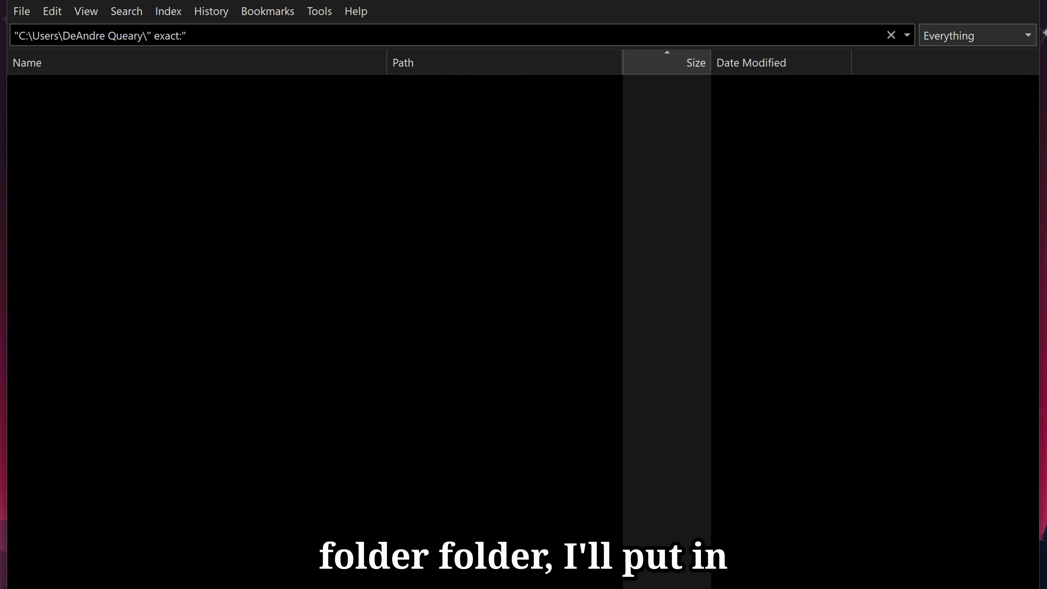
pyautogui.write(':"wai lana.')
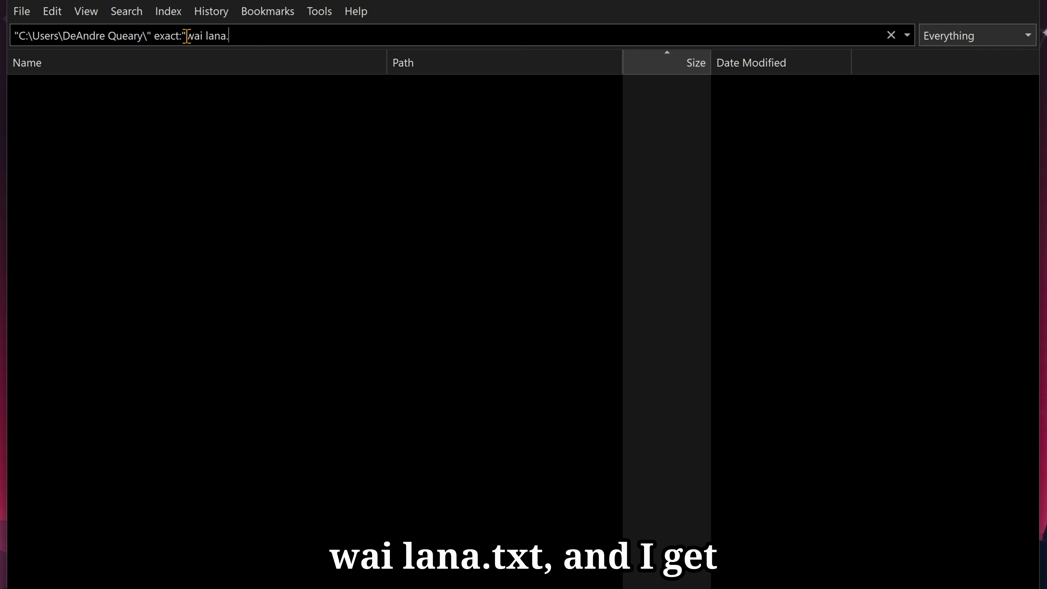
pyautogui.write('txt"')
pyautogui.click(36, 86)
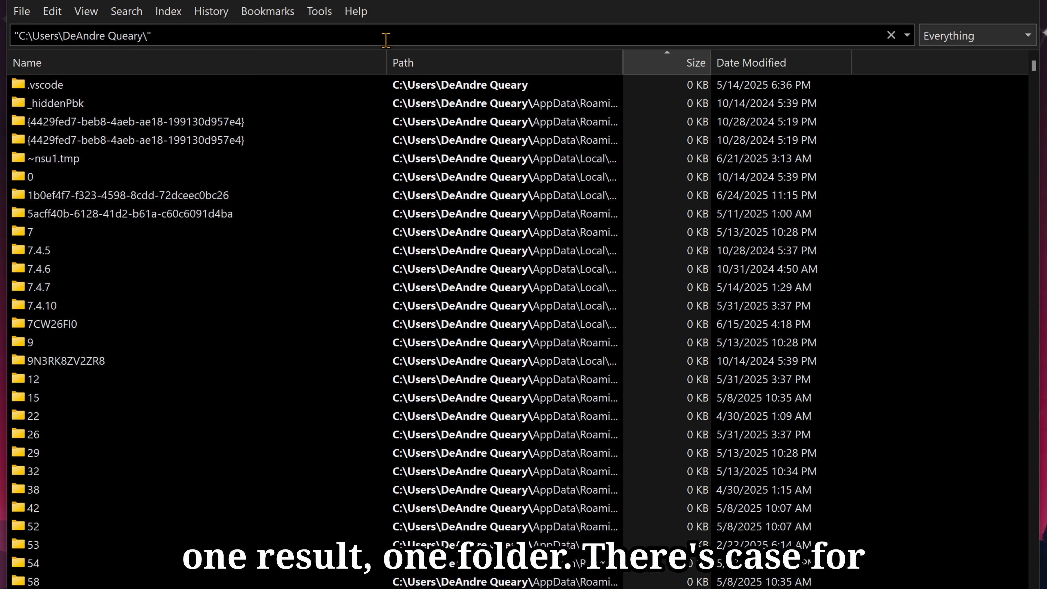
# Add case:"Wai Lana" to the user folder query to search for names with that exact capitalization.
pyautogui.write('case')
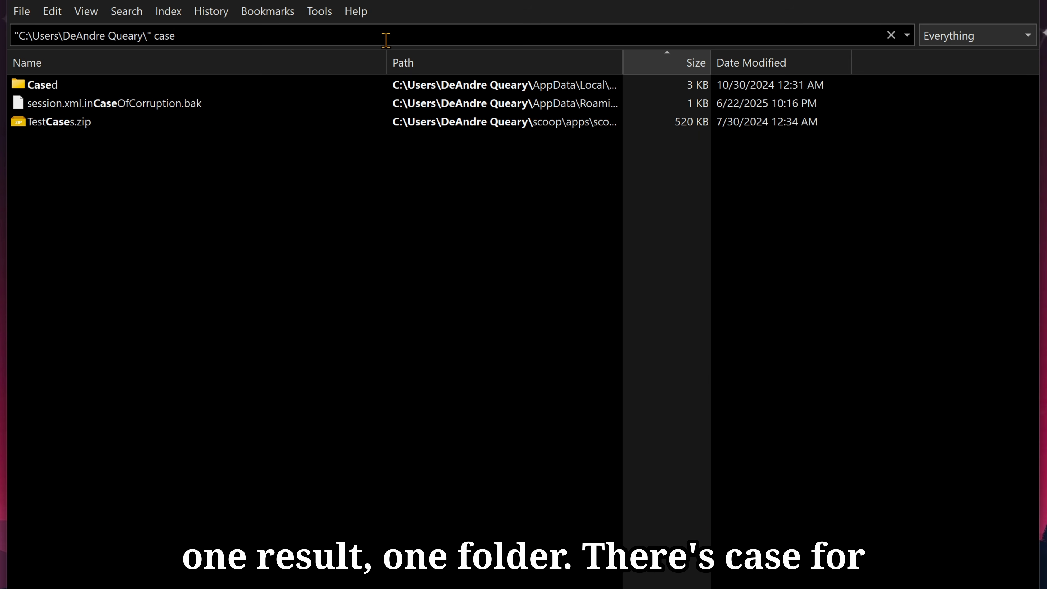
pyautogui.write(':')
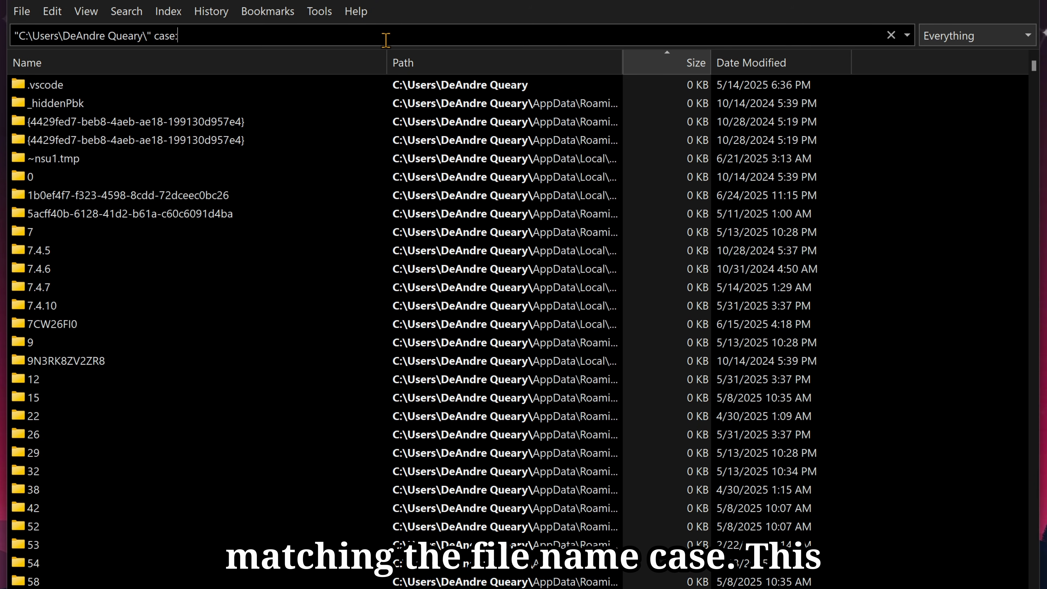
pyautogui.write('"wai lana')
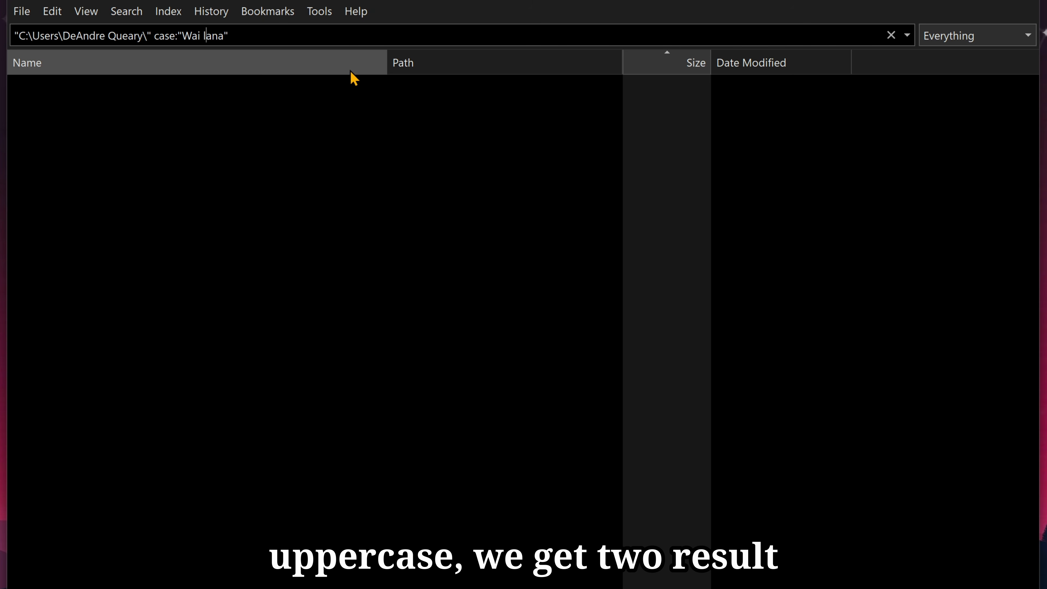
pyautogui.press('Delete')
pyautogui.write('L')
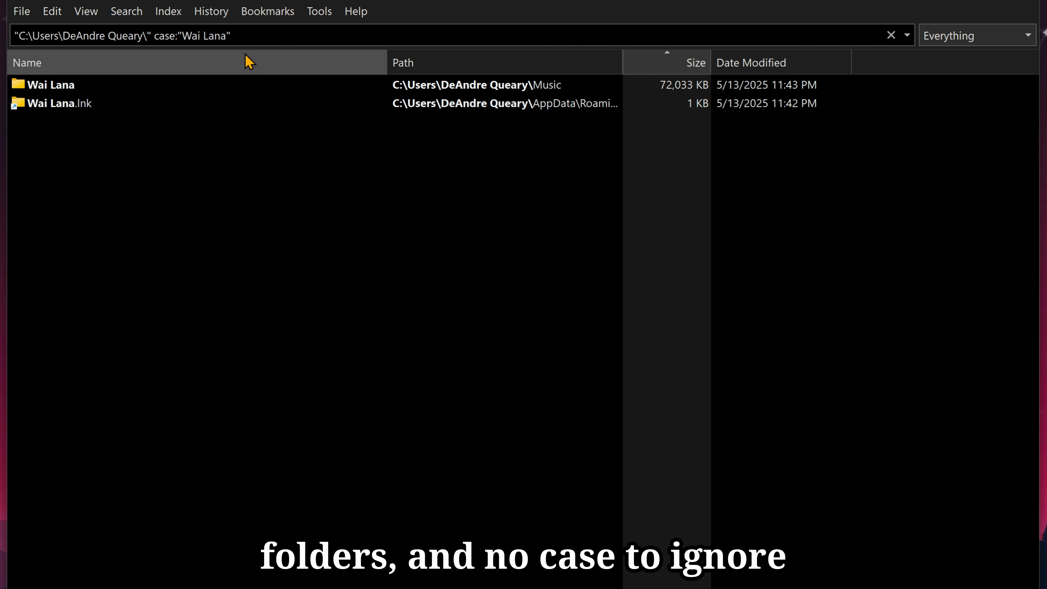
# Change the case condition to nocase:"Wai Lana" so that the search ignores capitalization.
pyautogui.hotkey('ctrl', 'Left')
pyautogui.hotkey('ctrl', 'Left')
pyautogui.write('no')
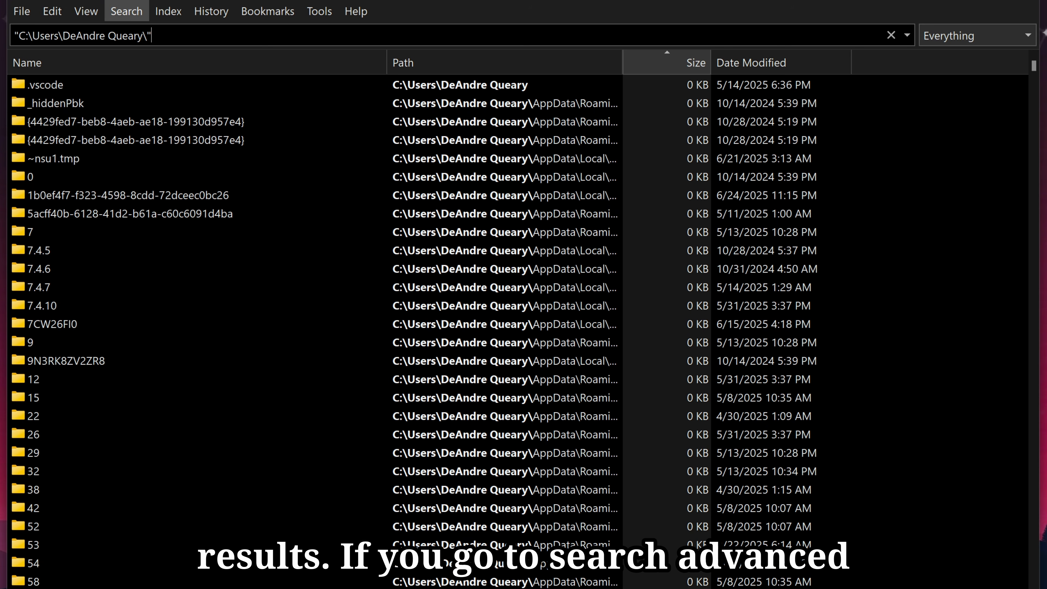
# Run an advanced search in the user folder for 100 to 500 MB items modified 01/25/2025 to 06/25/2025, and highlight the generated query.
pyautogui.click(114, 12)
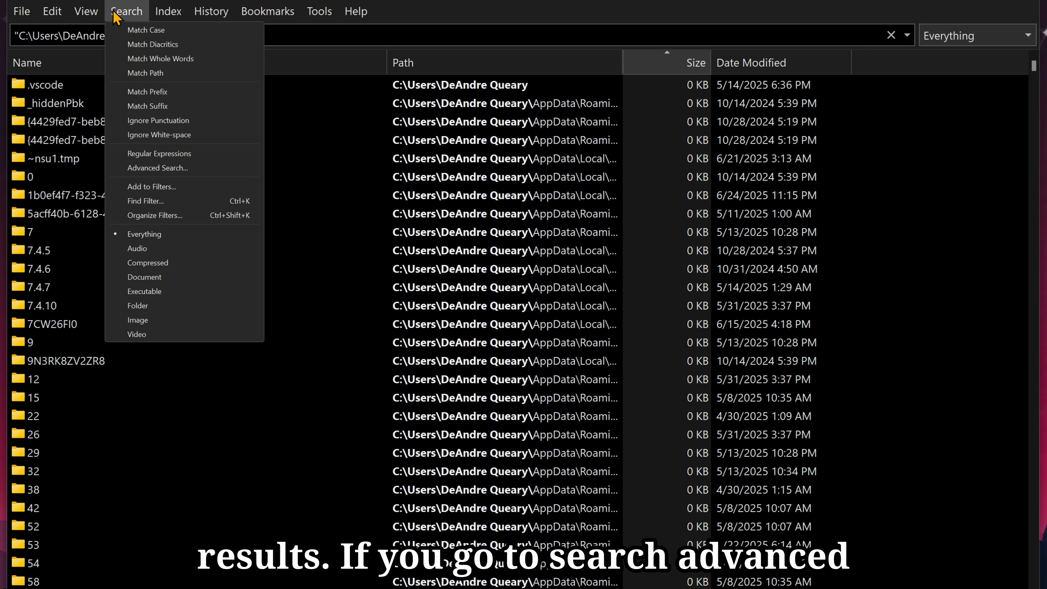
pyautogui.click(223, 174)
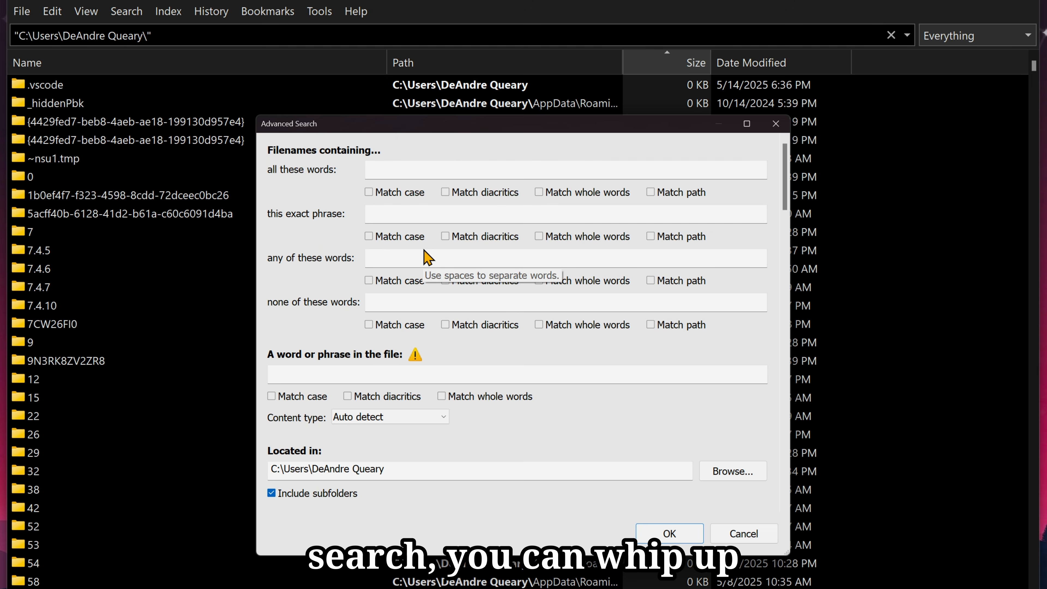
pyautogui.scroll(-5, 528, 292)
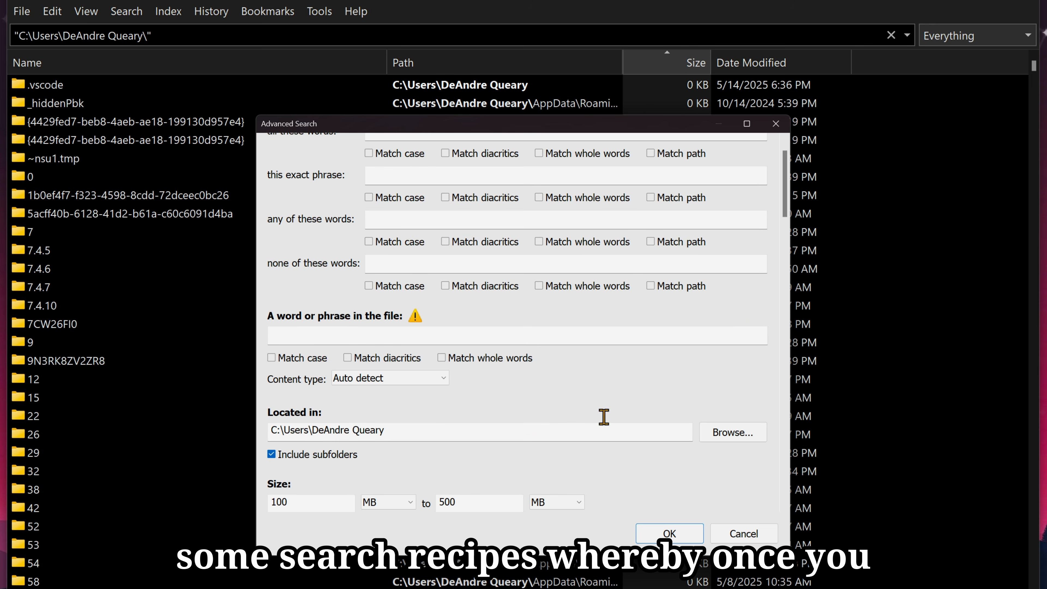
pyautogui.scroll(-12, 604, 417)
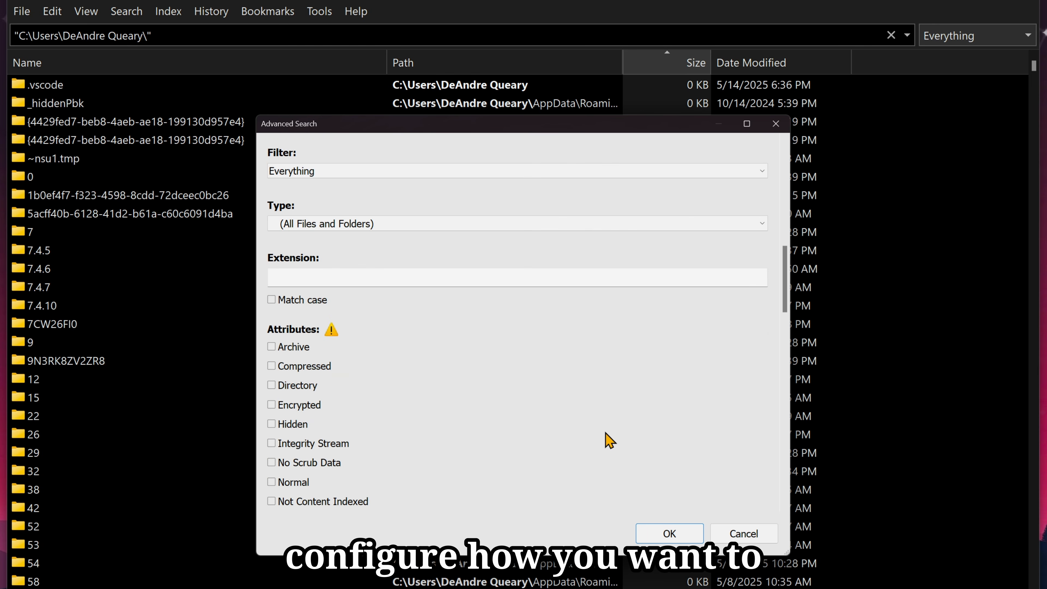
pyautogui.scroll(-3, 659, 524)
pyautogui.click(682, 534)
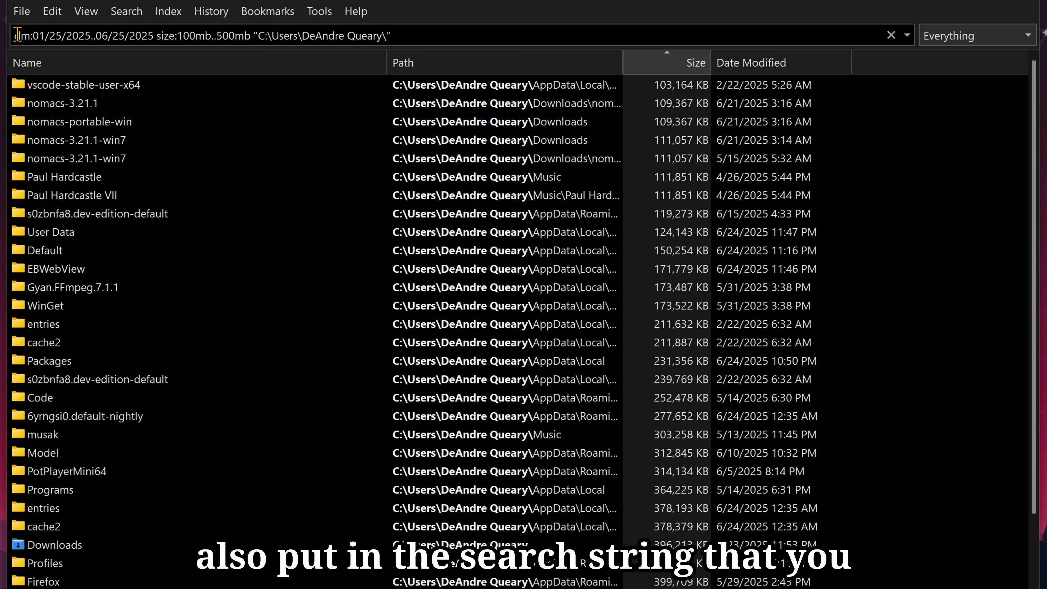
pyautogui.moveTo(15, 35); pyautogui.dragTo(416, 33)
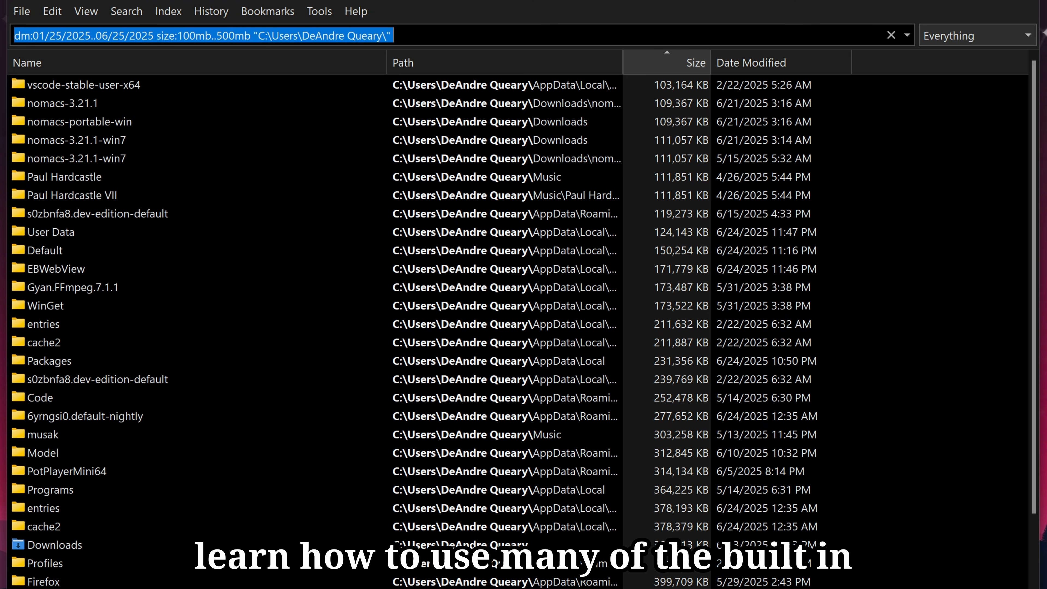
pyautogui.click(329, 36)
pyautogui.click(149, 323)
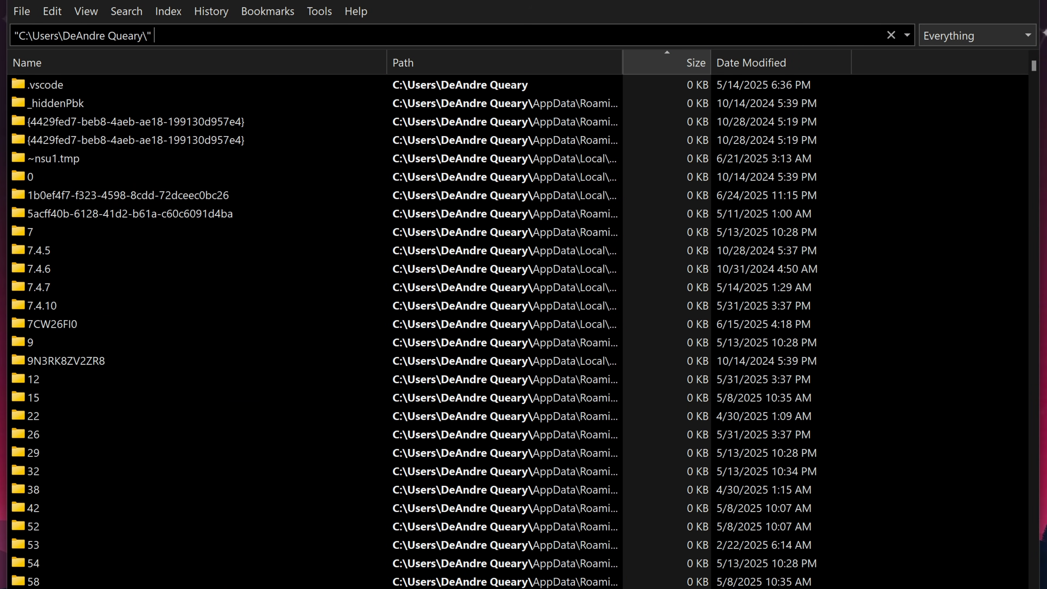
# Try the OR operator "|" and the NOT operator "!" after the user folder path, removing each one again.
pyautogui.write('|')
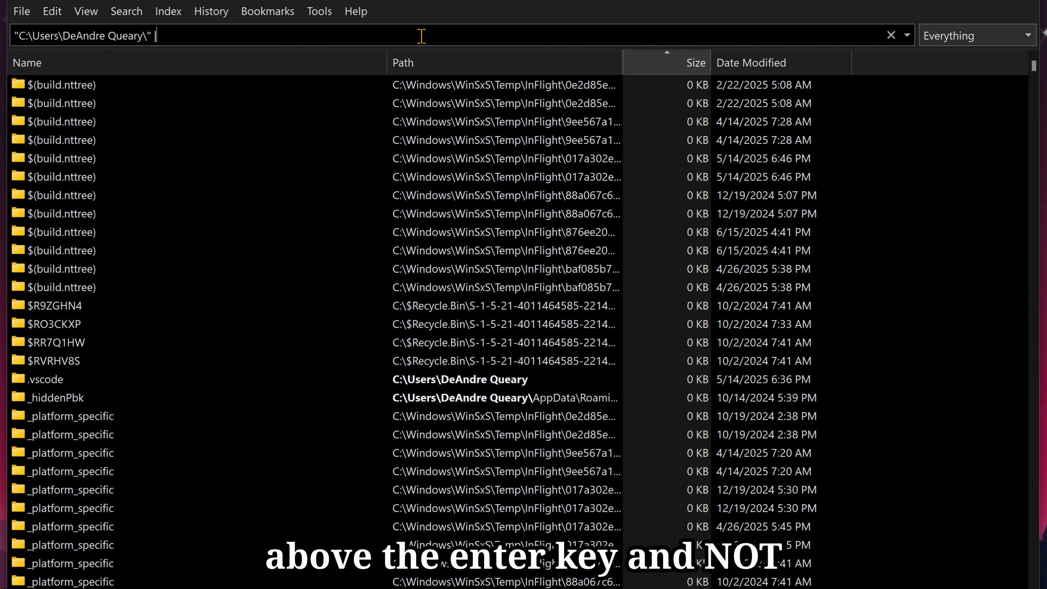
pyautogui.press('BackSpace')
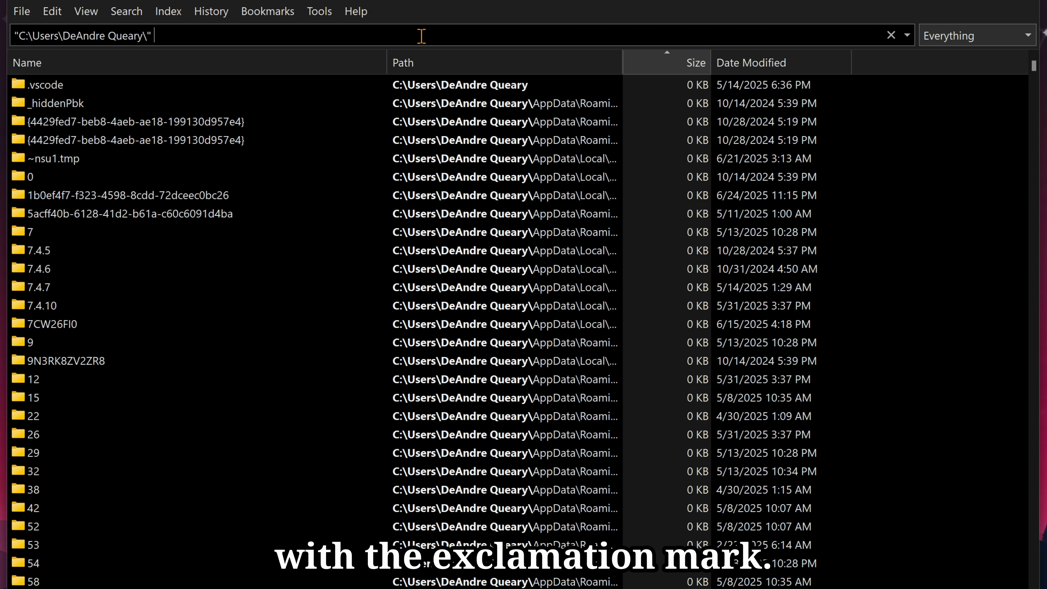
pyautogui.write('!')
pyautogui.press('BackSpace')
pyautogui.press('BackSpace')
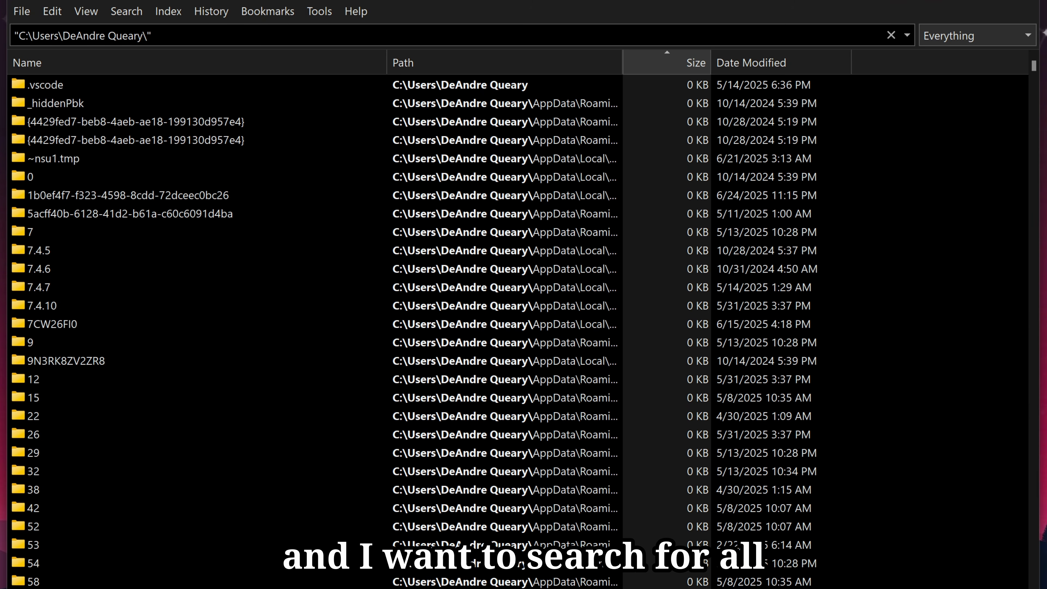
# Add "wai lana" *.txt to the user folder query to search for text files with that name.
pyautogui.write('"')
pyautogui.write('wai ')
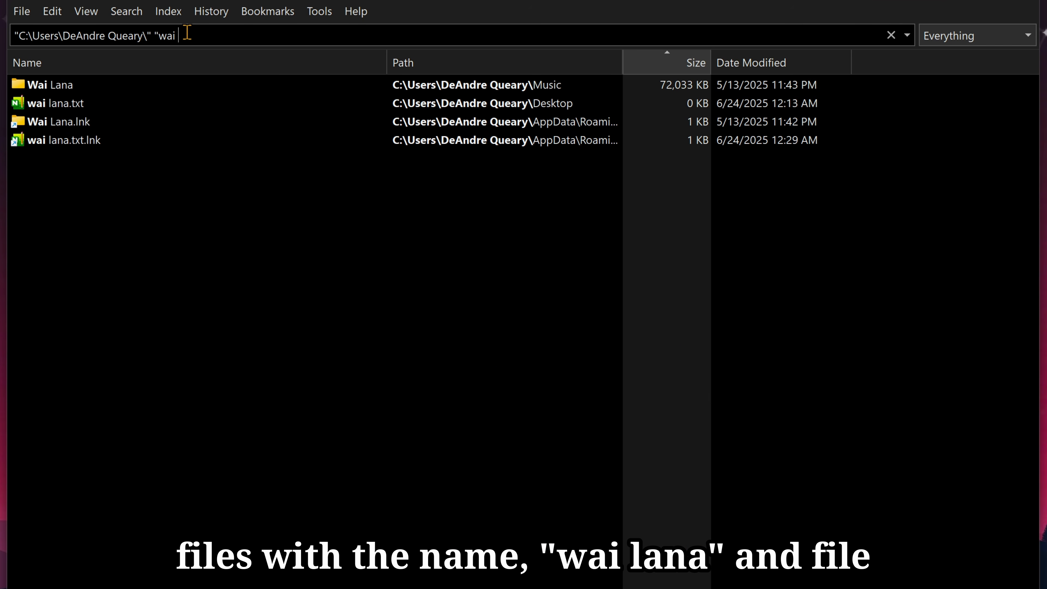
pyautogui.write('lana')
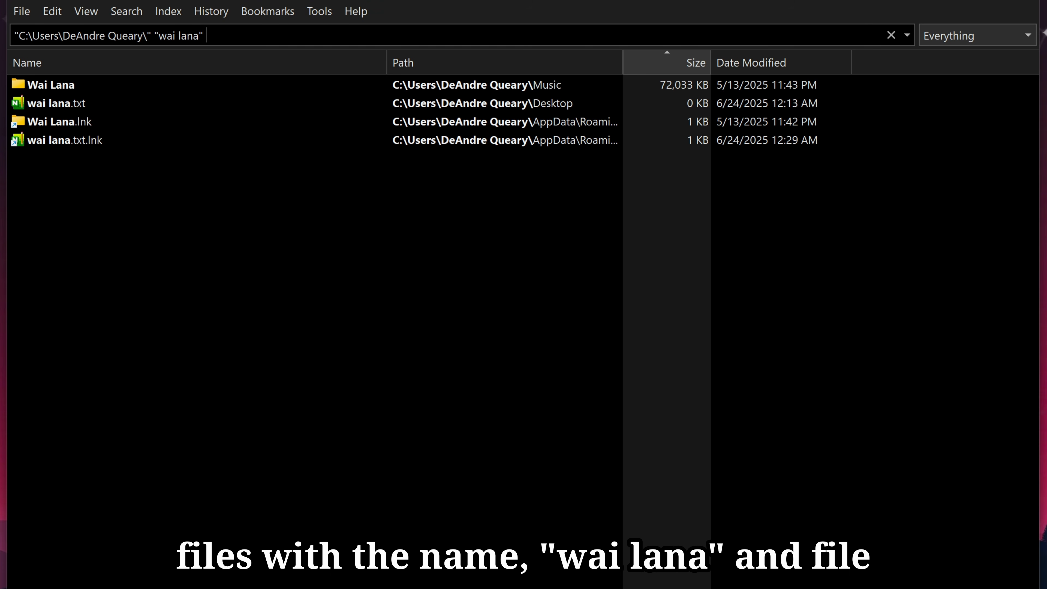
pyautogui.write('" *.txt')
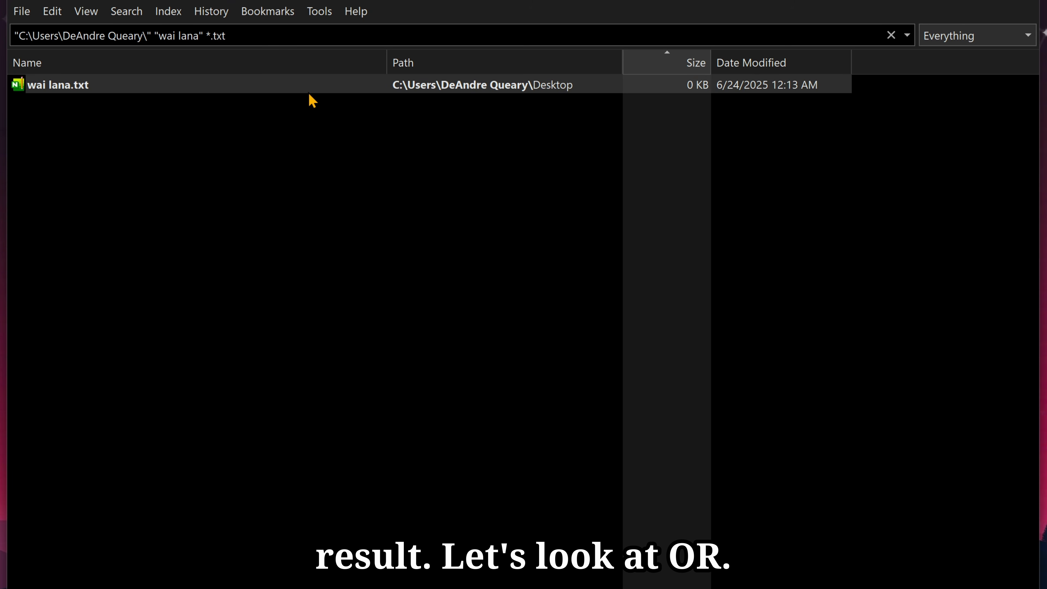
# Replace the name and extension conditions with "video:" to list all video files in the user folder.
pyautogui.hotkey('ctrl', 'shift', 'Left')
pyautogui.hotkey('ctrl', 'shift', 'Left')
pyautogui.hotkey('ctrl', 'shift', 'Left')
pyautogui.press('BackSpace')
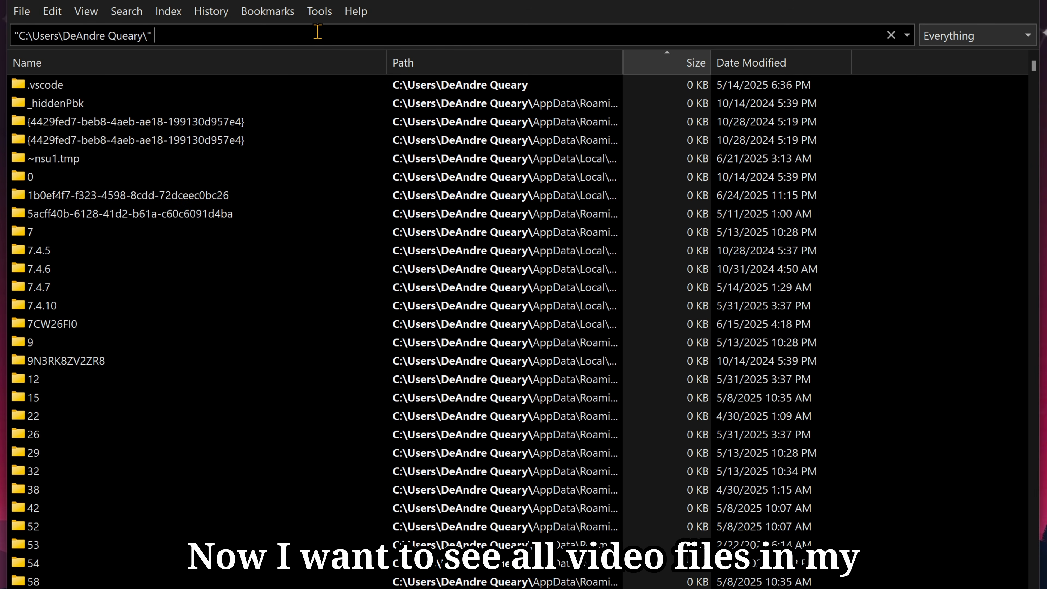
pyautogui.write('video:')
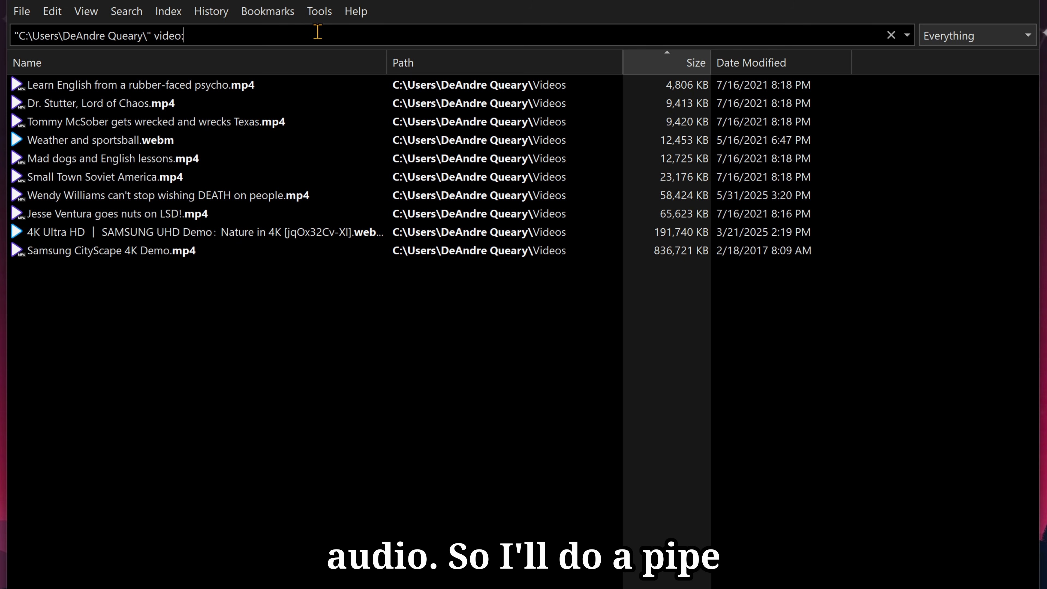
# Extend the query to "video:|audio:" to match video or audio files, and look through the results.
pyautogui.write('|')
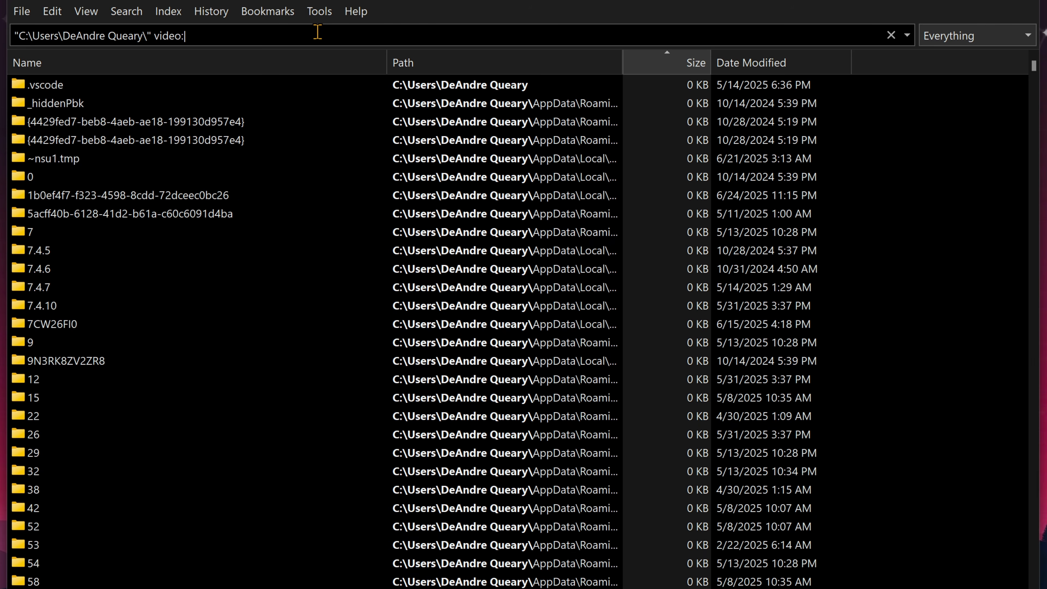
pyautogui.write('audio')
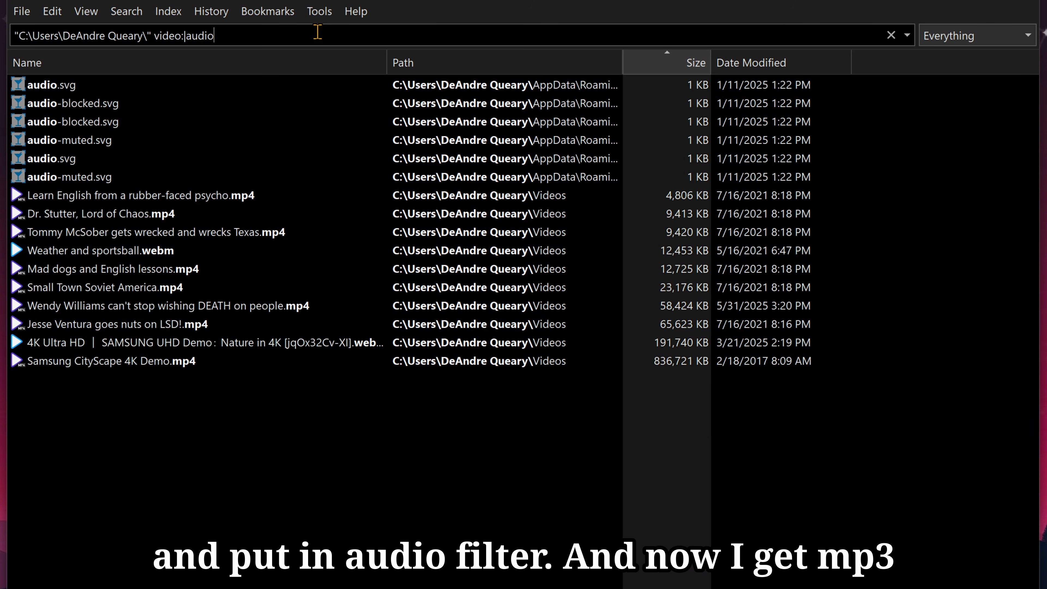
pyautogui.write(':')
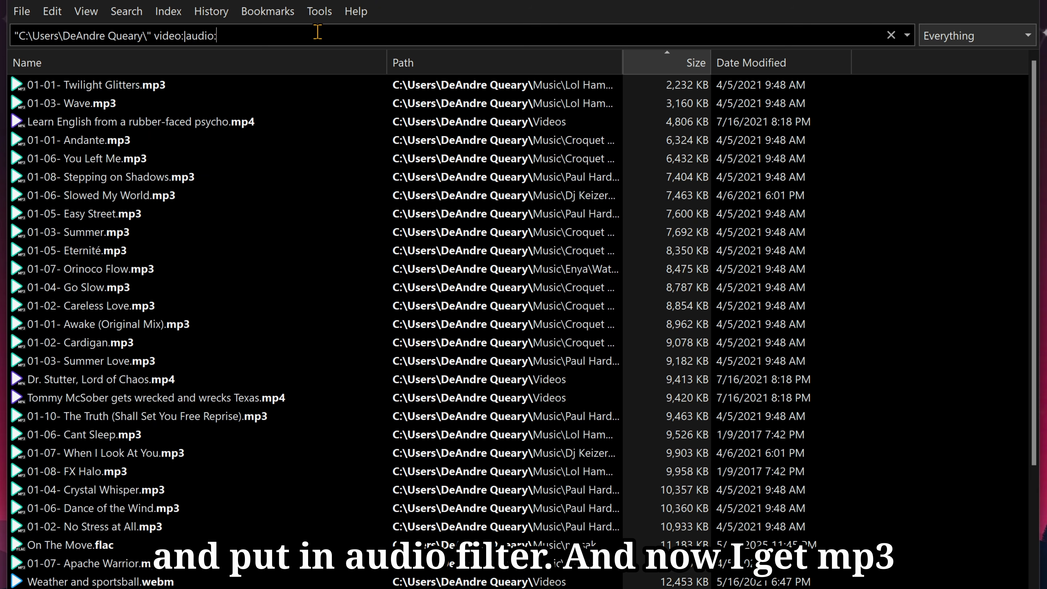
pyautogui.moveTo(1034, 85); pyautogui.dragTo(1041, 334)
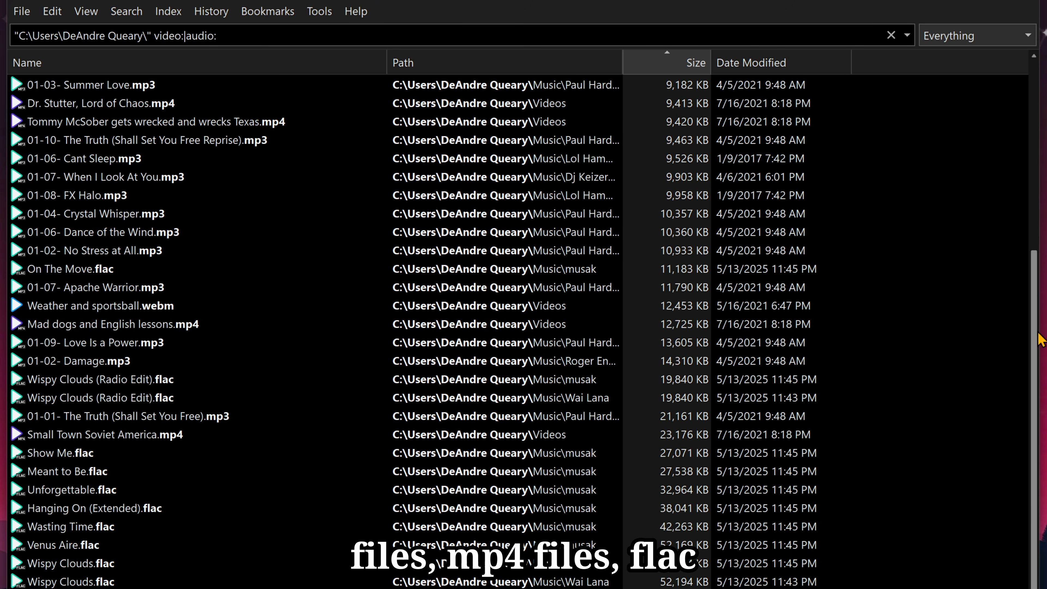
pyautogui.scroll(5, 180, 290)
# Replace the audio alternative with "!*.webm" to exclude webm files from the videos, and widen the Name column.
pyautogui.moveTo(184, 36); pyautogui.dragTo(286, 37)
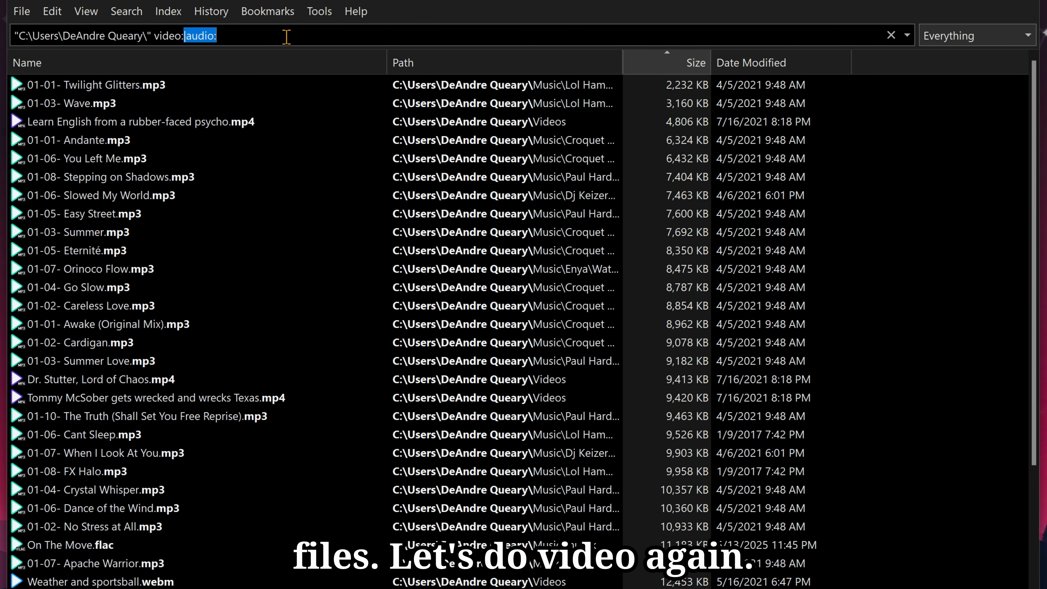
pyautogui.press('BackSpace')
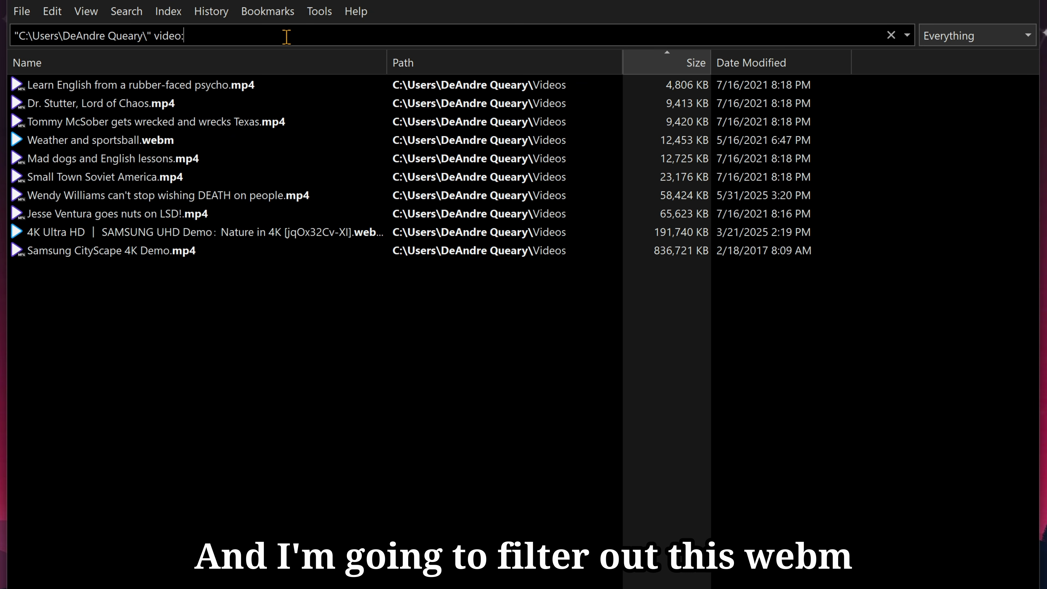
pyautogui.moveTo(387, 62); pyautogui.dragTo(475, 62)
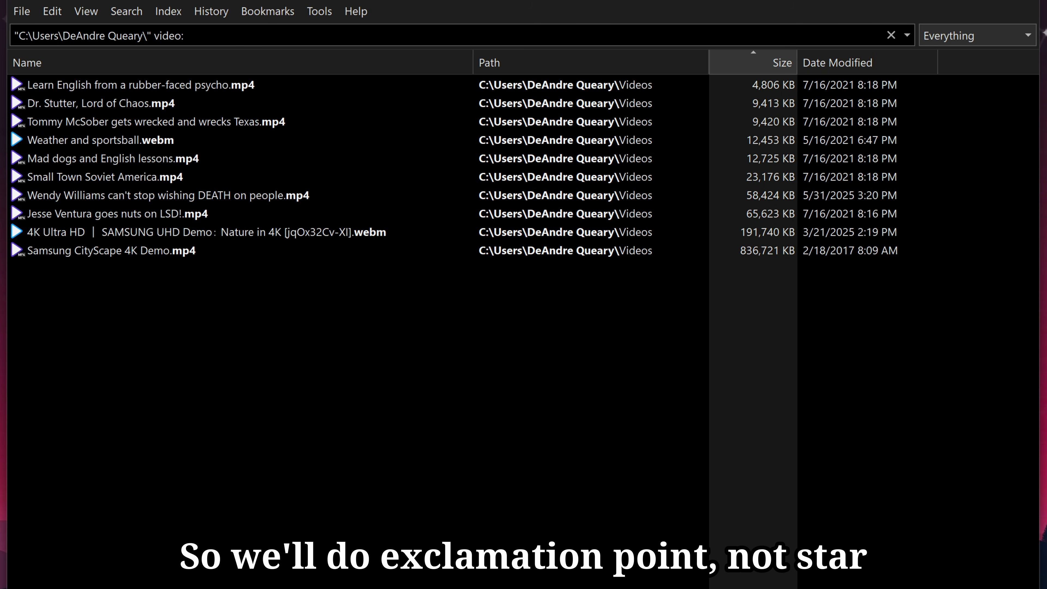
pyautogui.write('!')
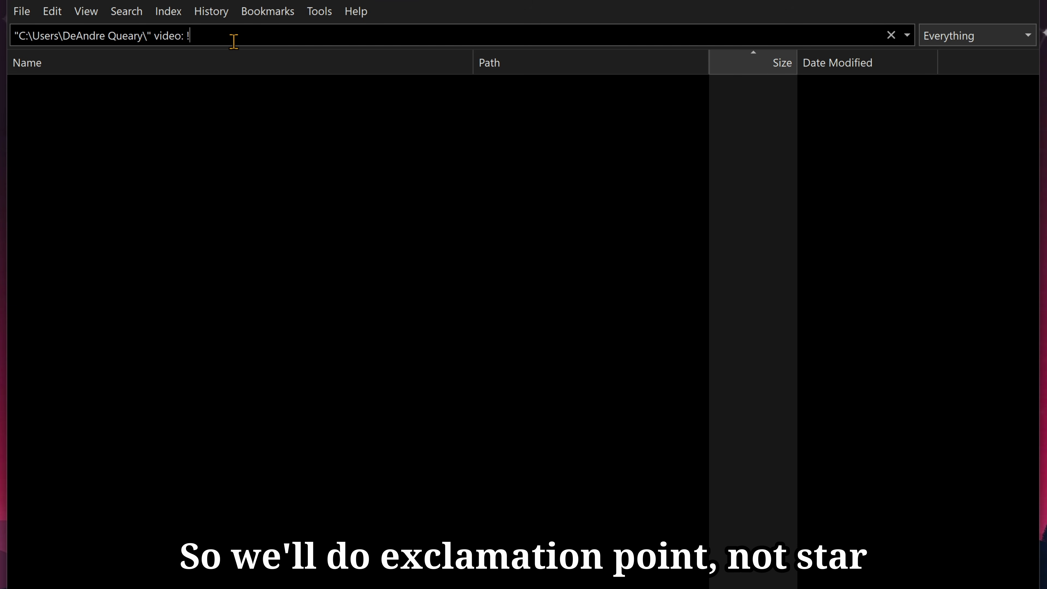
pyautogui.write('*.webm')
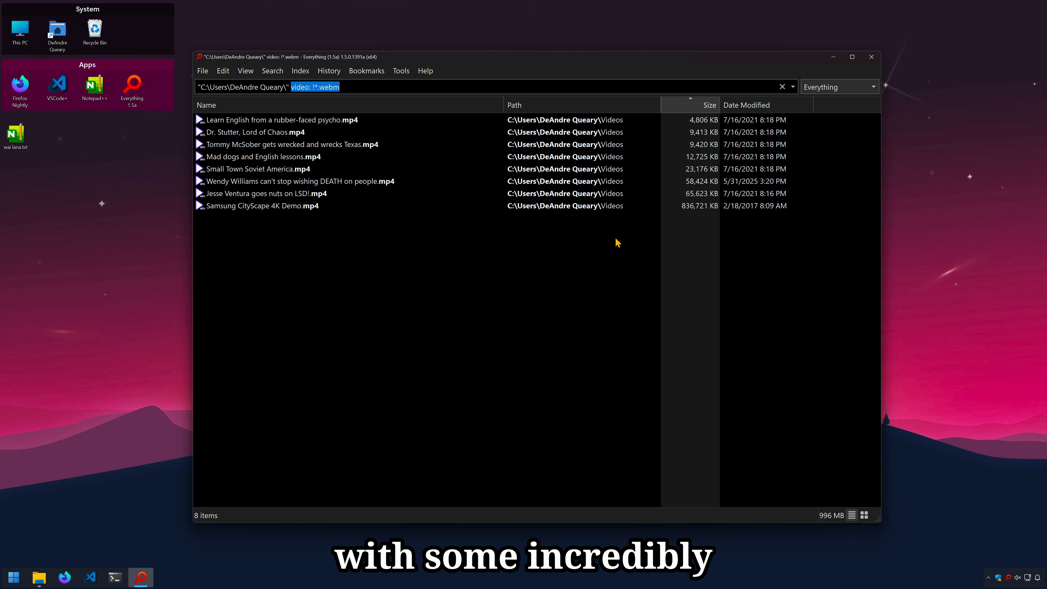
# Clear the whole search query, including the user folder path.
pyautogui.hotkey('ctrl', 'a')
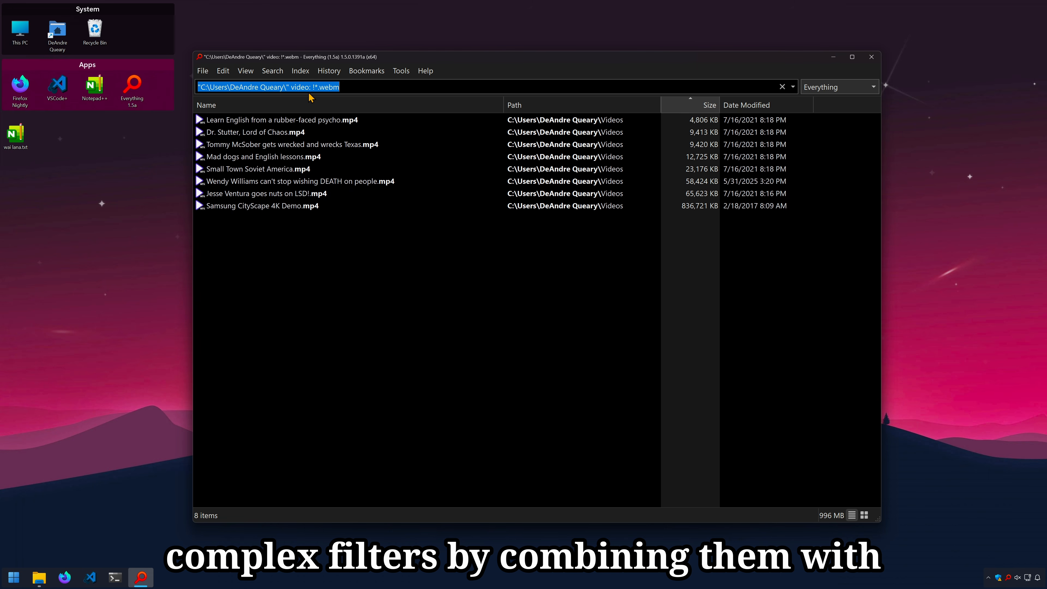
pyautogui.moveTo(289, 88); pyautogui.dragTo(399, 90)
pyautogui.press('BackSpace')
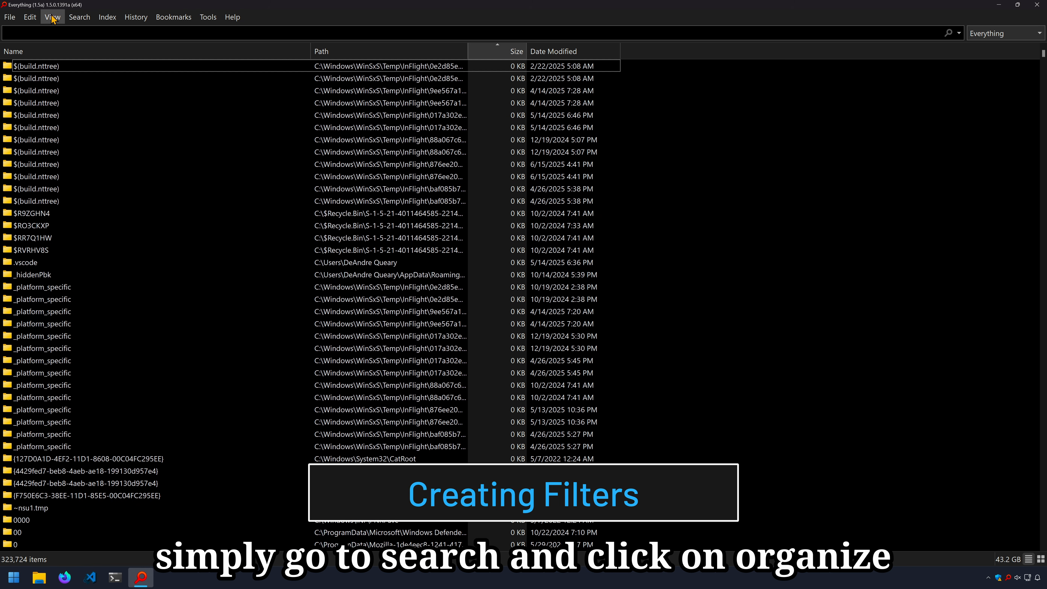
# Create a new filter named "Video 500m" with the search "video: size:>500m".
pyautogui.click(79, 17)
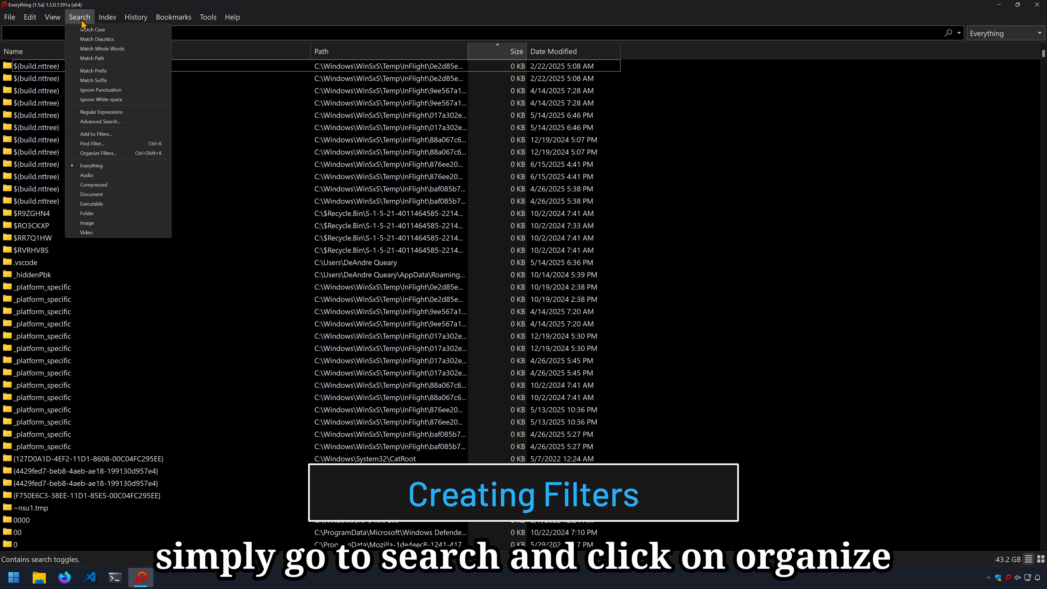
pyautogui.click(138, 153)
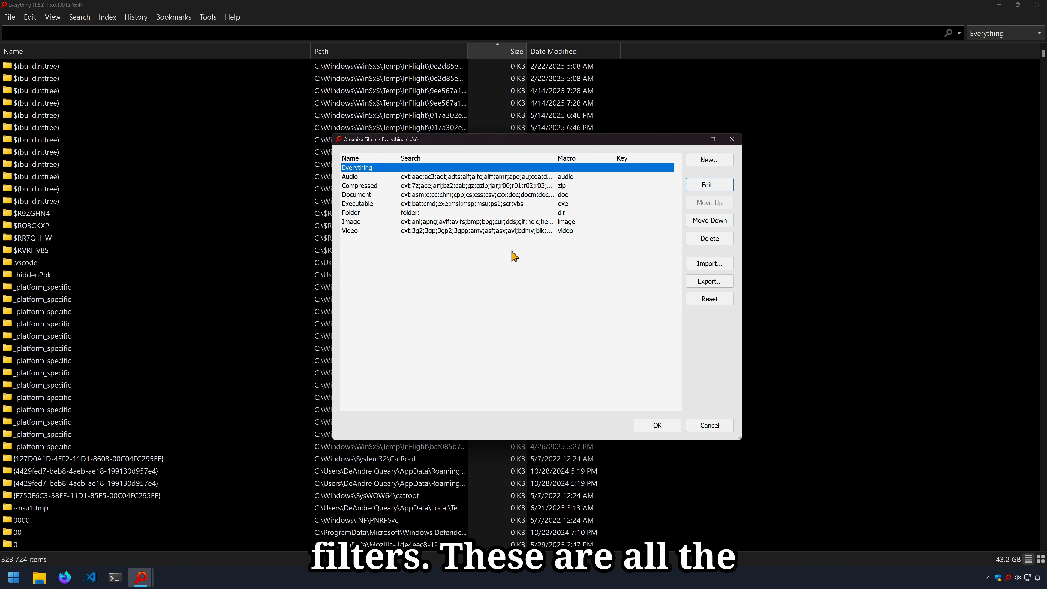
pyautogui.moveTo(512, 251); pyautogui.dragTo(385, 169)
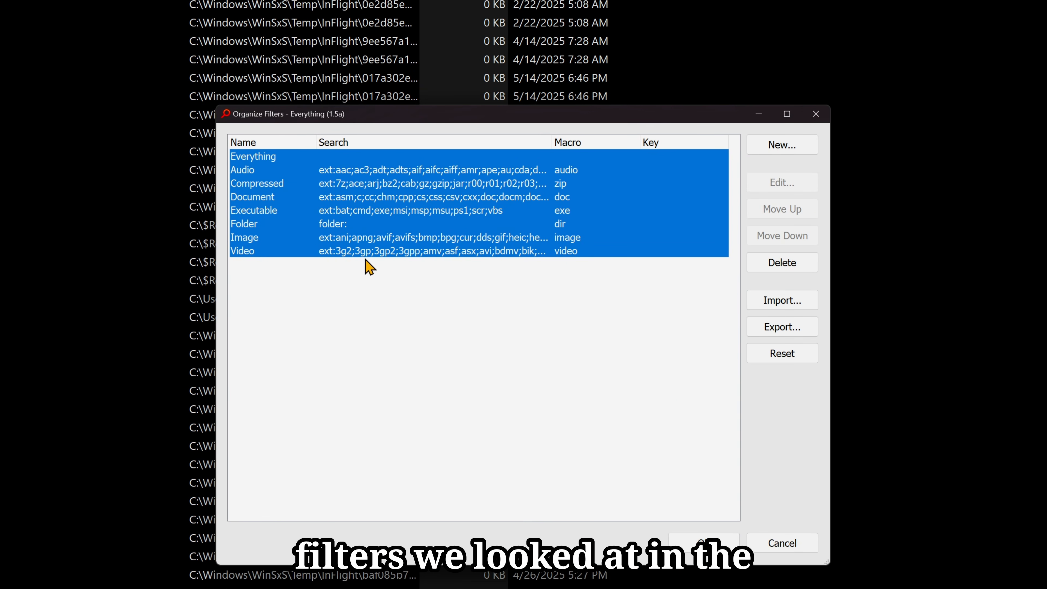
pyautogui.click(370, 267)
pyautogui.click(782, 144)
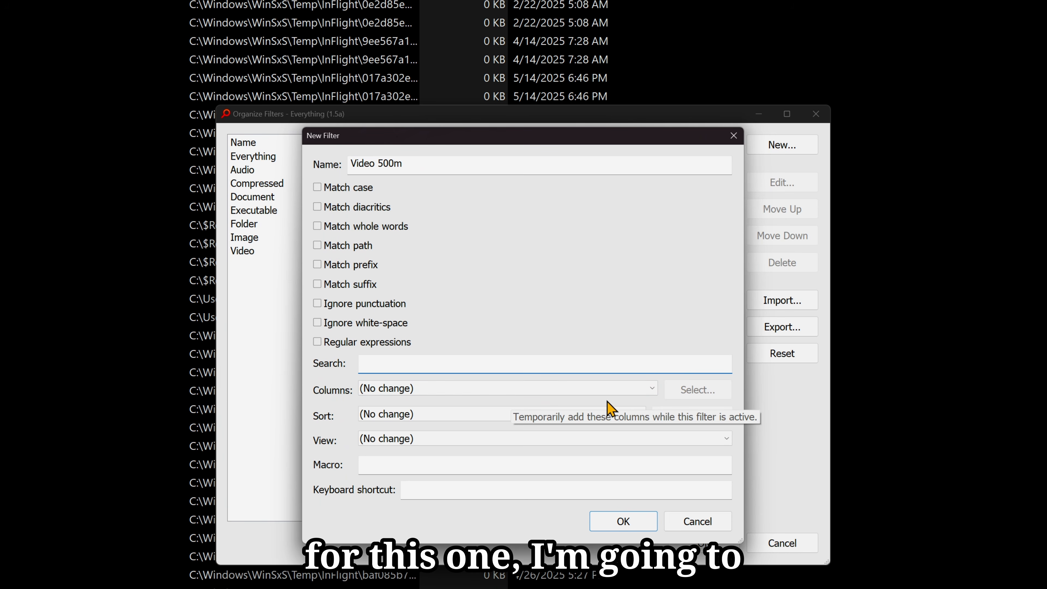
pyautogui.write('video: size')
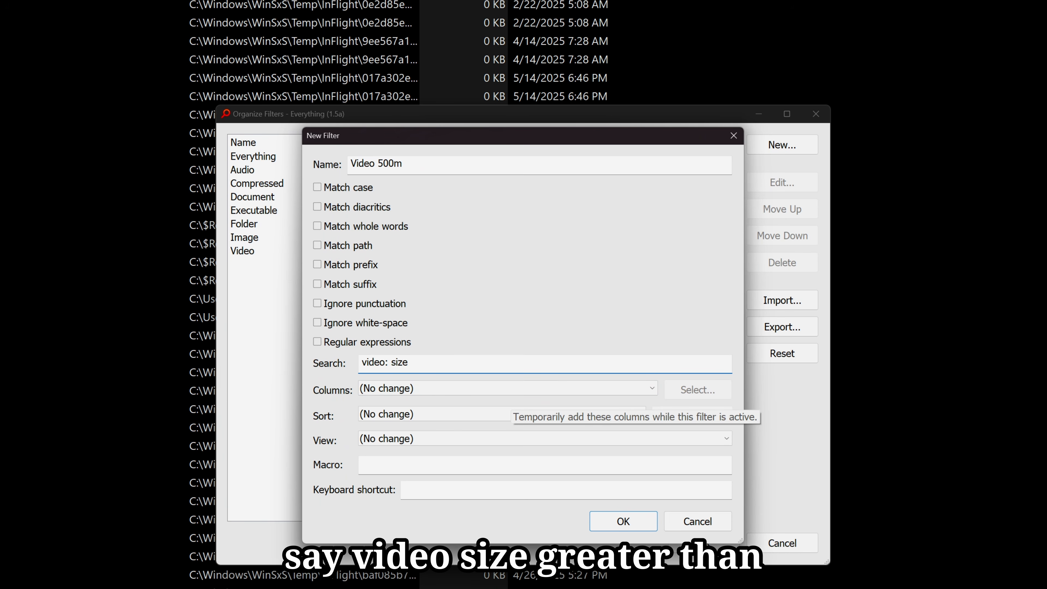
pyautogui.write(':>500m')
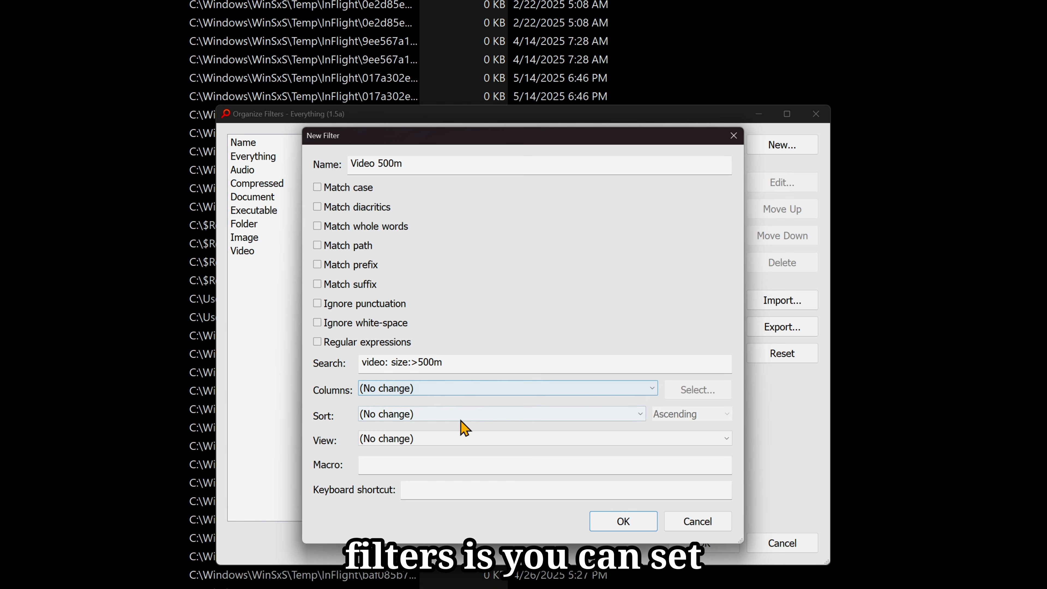
# Add the Video Format property from the Video category as an extra column for the new filter.
pyautogui.click(484, 390)
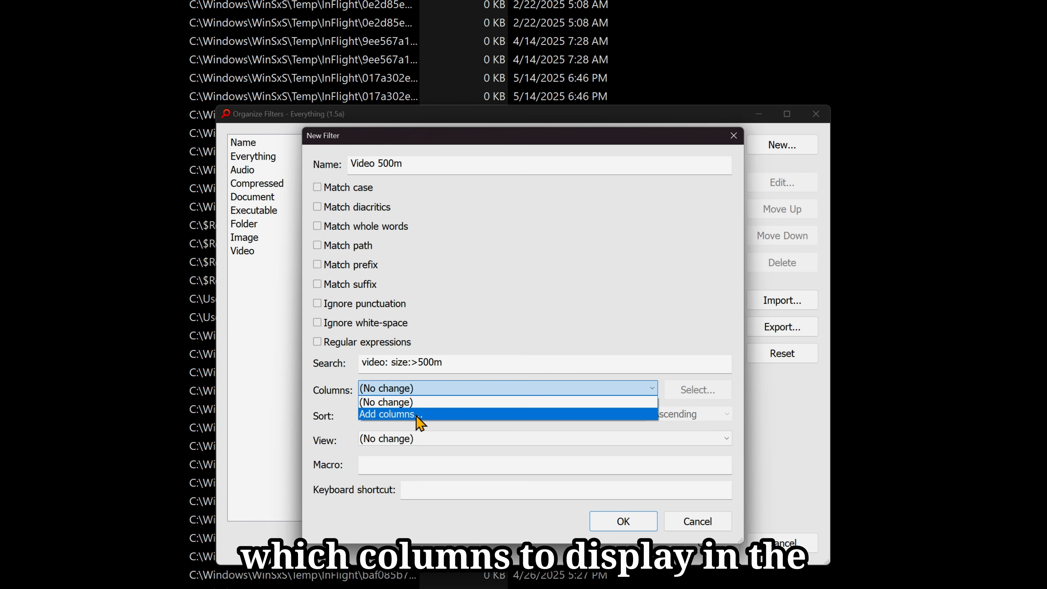
pyautogui.click(417, 414)
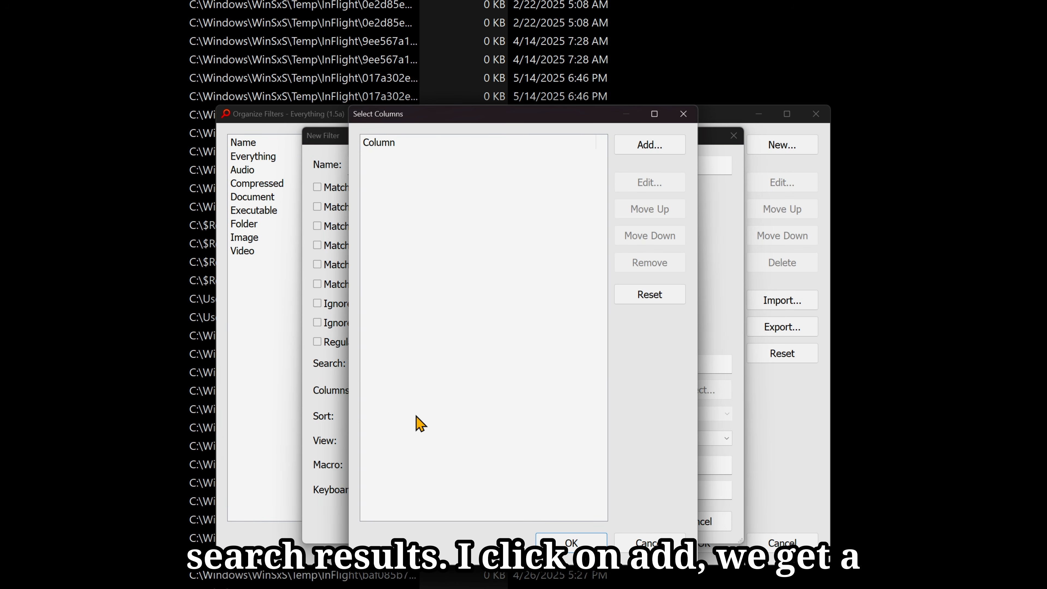
pyautogui.click(650, 145)
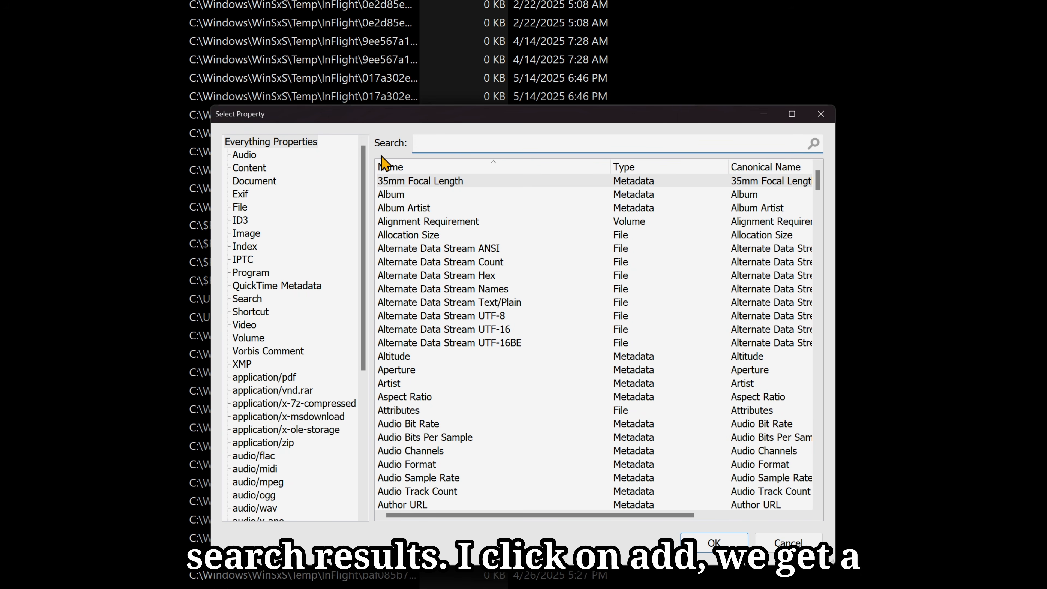
pyautogui.moveTo(368, 167); pyautogui.dragTo(367, 309)
pyautogui.moveTo(818, 181); pyautogui.dragTo(817, 305)
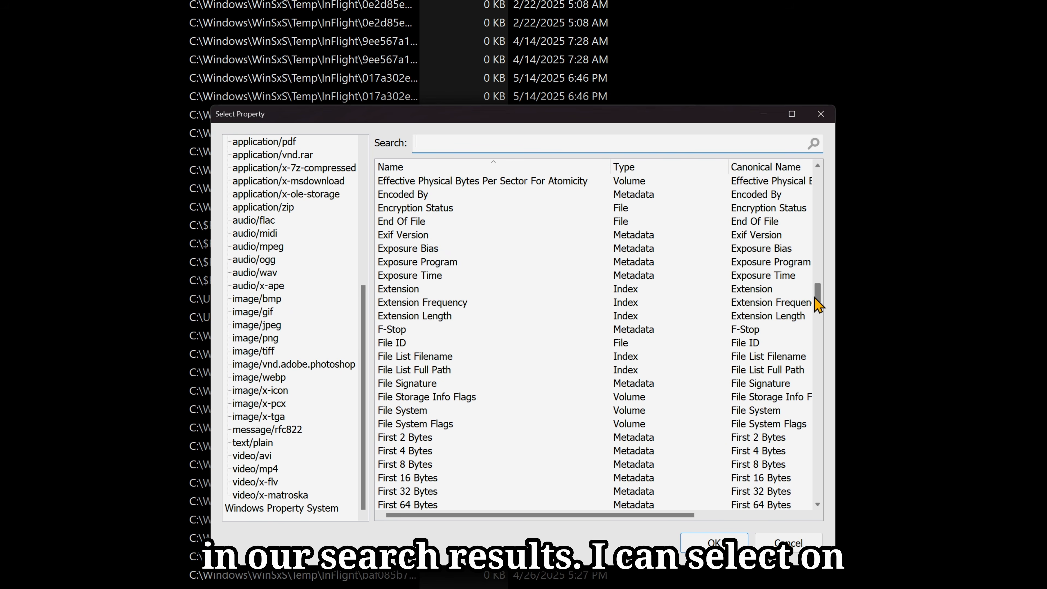
pyautogui.scroll(6, 264, 334)
pyautogui.click(245, 325)
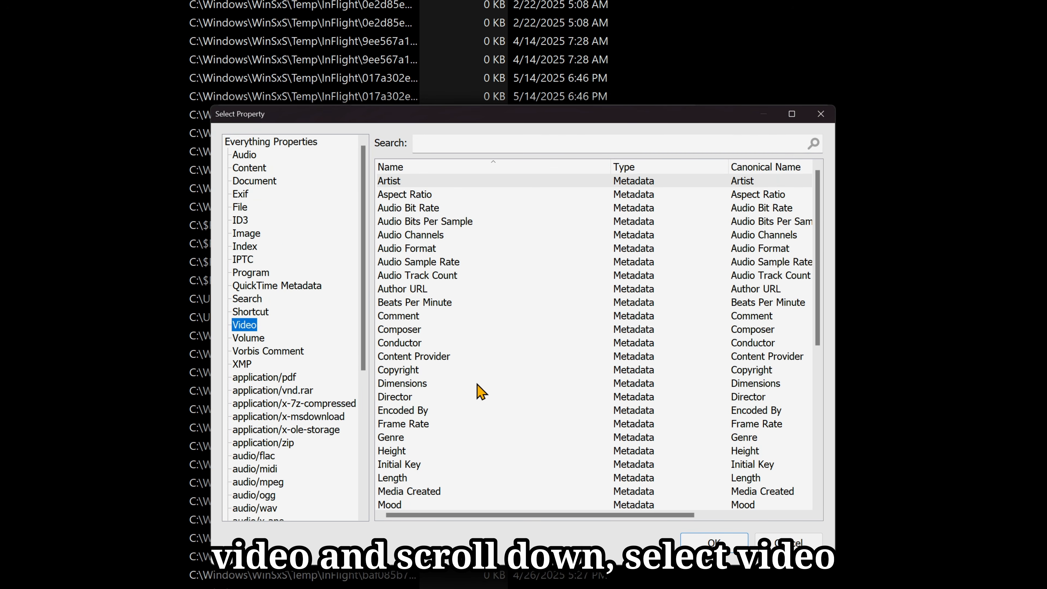
pyautogui.scroll(-7, 482, 392)
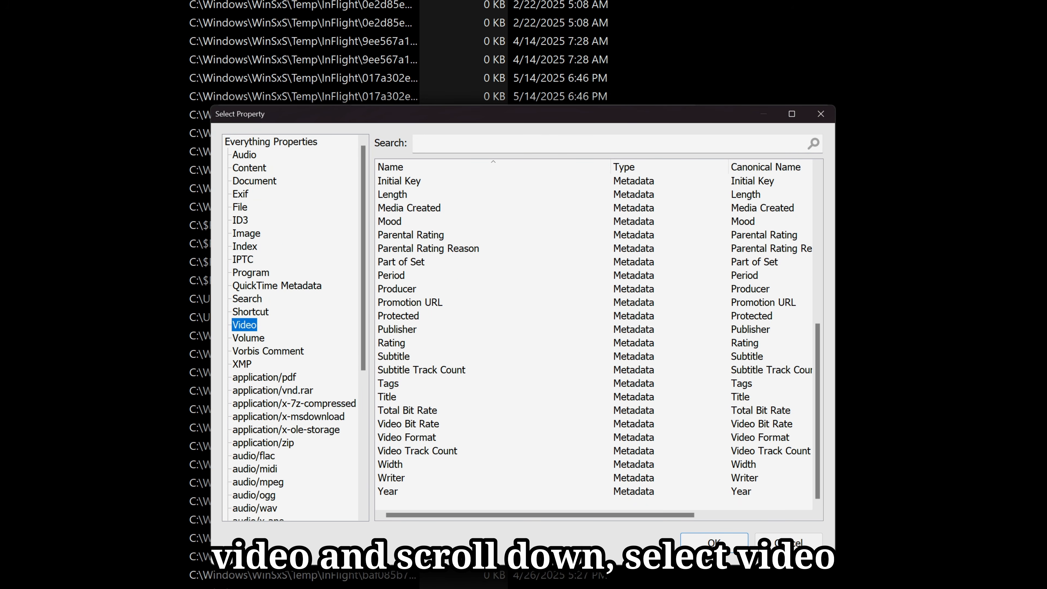
pyautogui.click(428, 437)
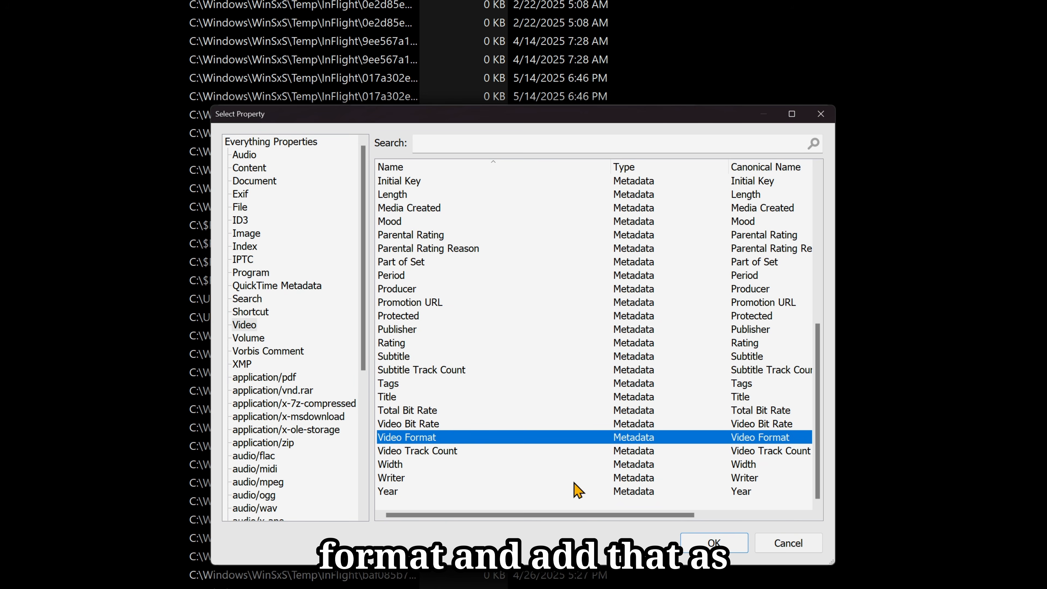
pyautogui.click(708, 544)
pyautogui.click(571, 543)
# Set the filter to sort by Type and display results as Thumbnails (128 x 128) (Large).
pyautogui.click(500, 413)
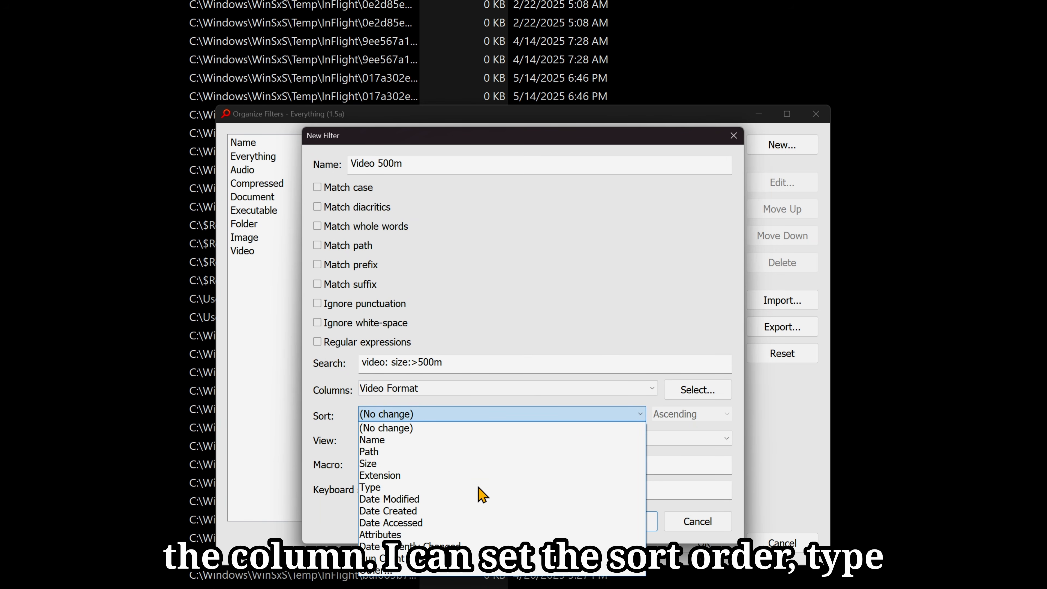
pyautogui.click(486, 487)
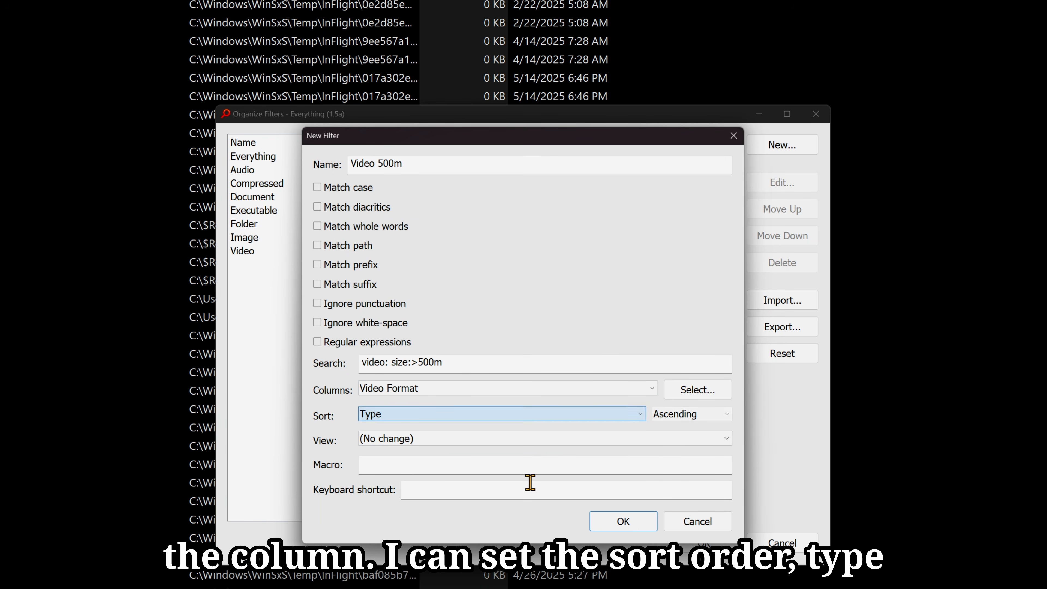
pyautogui.click(444, 439)
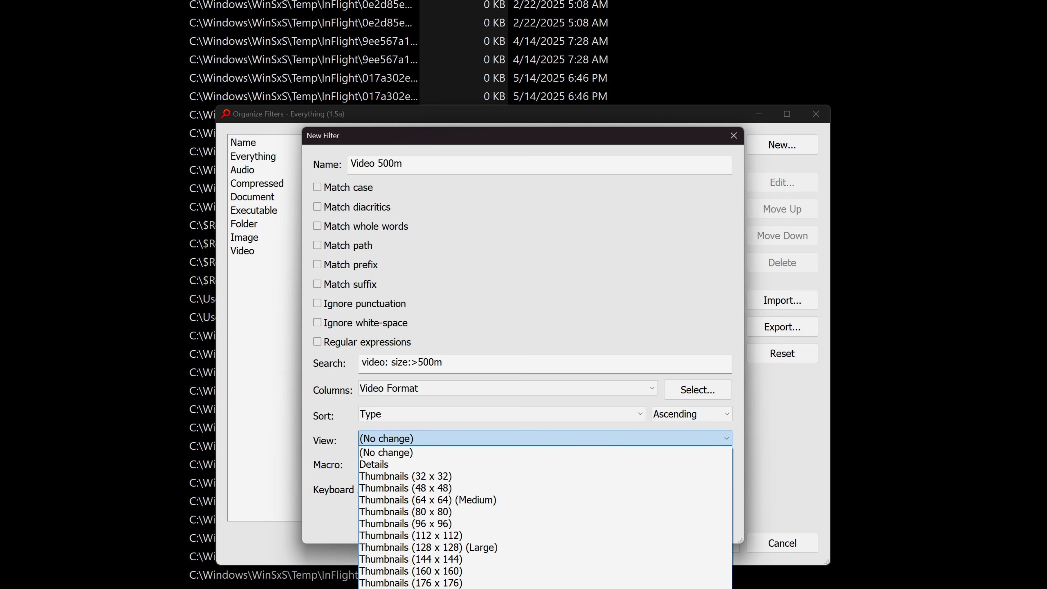
pyautogui.click(556, 548)
pyautogui.click(397, 460)
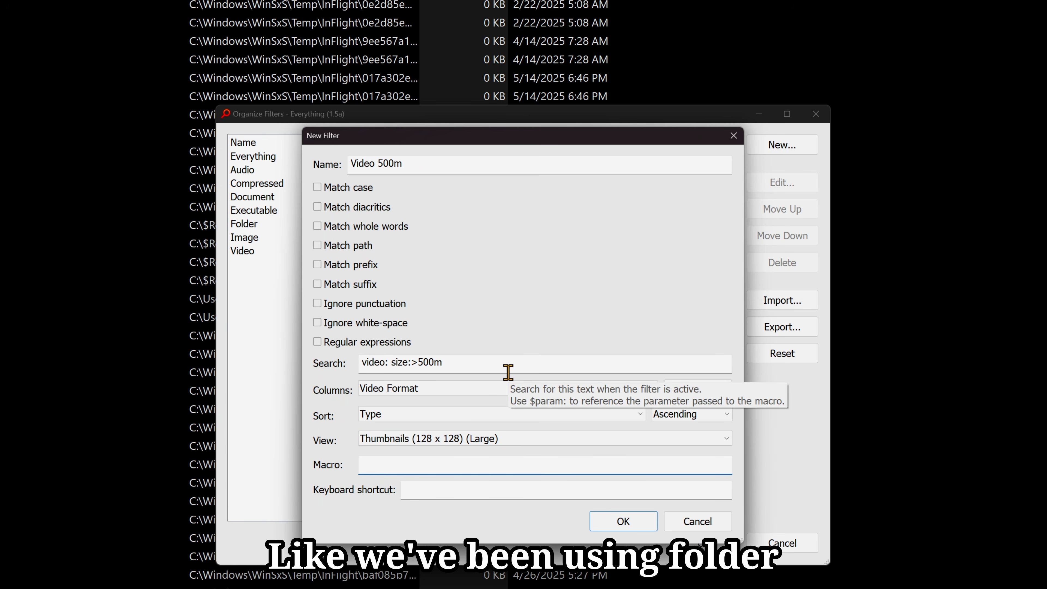
pyautogui.write('folder:')
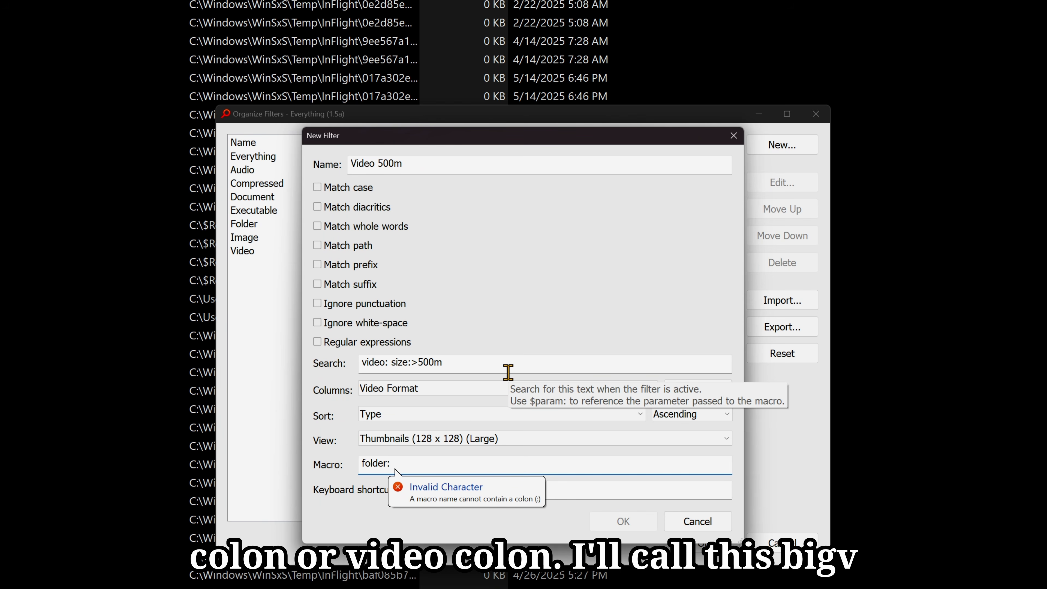
pyautogui.press('BackSpace')
pyautogui.press('BackSpace')
pyautogui.press('BackSpace')
pyautogui.press('BackSpace')
pyautogui.press('BackSpace')
pyautogui.press('BackSpace')
pyautogui.write('video:')
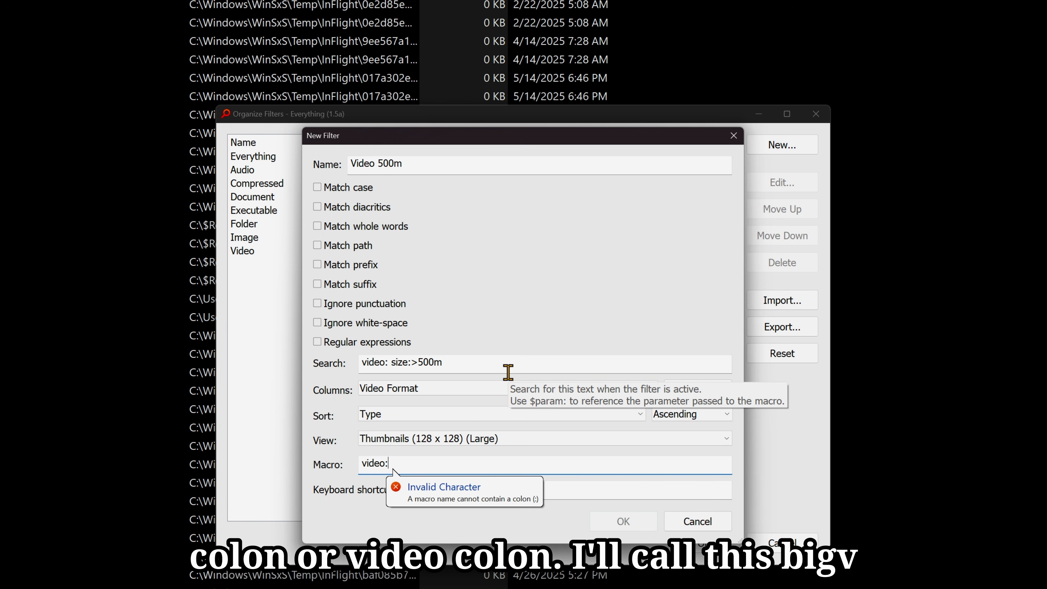
pyautogui.press('BackSpace')
pyautogui.press('BackSpace')
pyautogui.press('BackSpace')
pyautogui.press('BackSpace')
pyautogui.press('BackSpace')
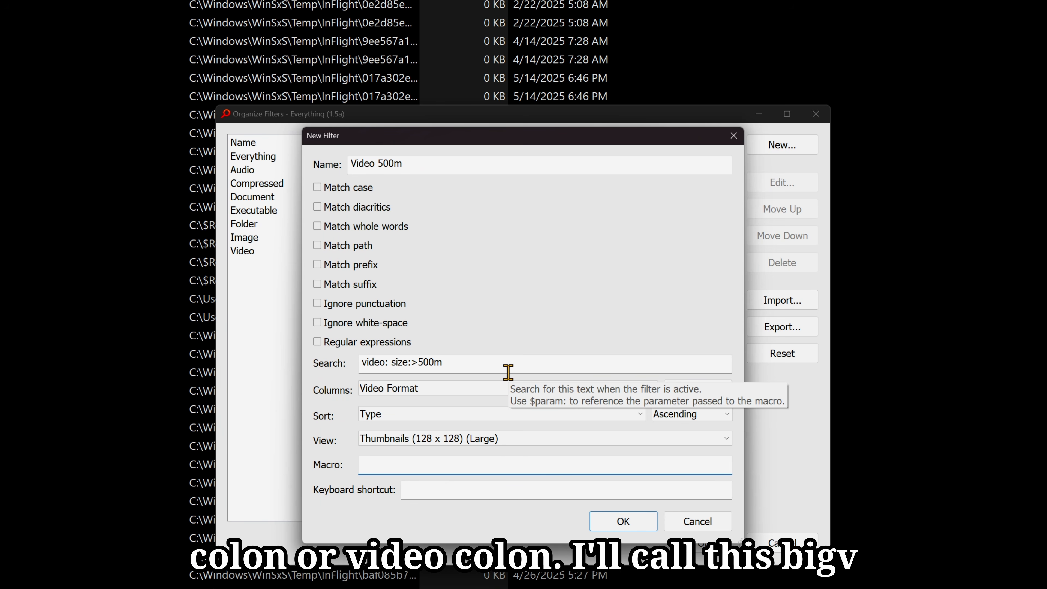
# Set the filter's macro to "bigv", then save the filter and the organized filter list.
pyautogui.write('bigv')
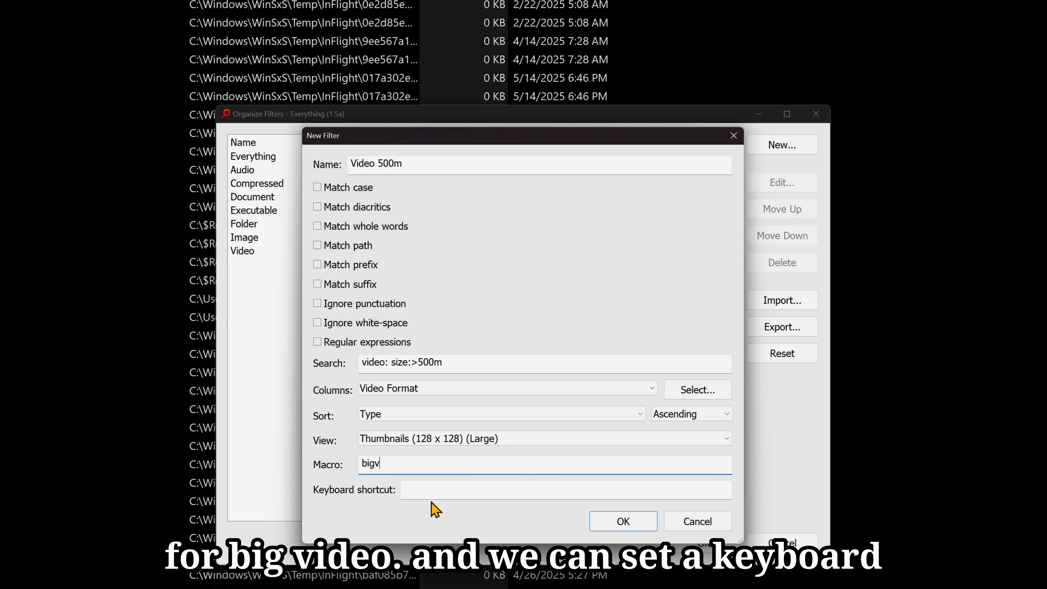
pyautogui.click(645, 527)
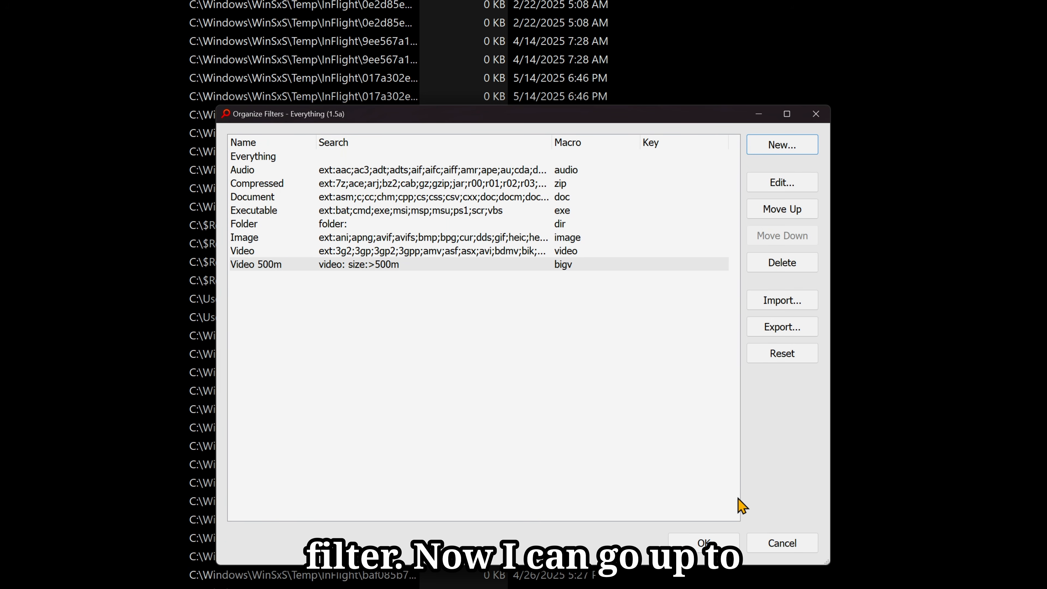
pyautogui.click(703, 542)
# Apply the Video 500m filter to the empty search and examine the matching video thumbnails.
pyautogui.click(1005, 33)
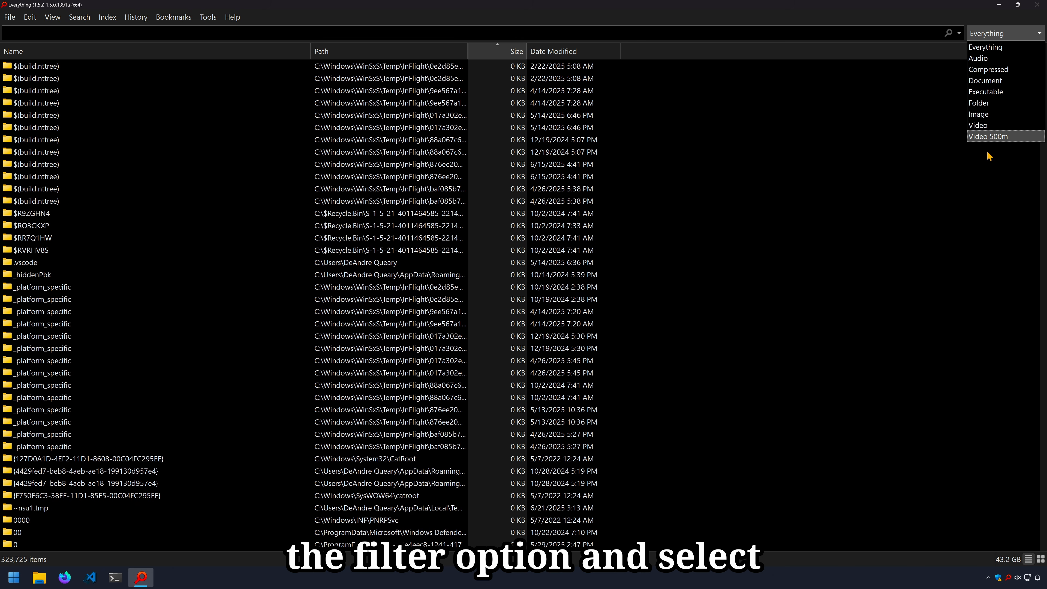
pyautogui.click(1002, 136)
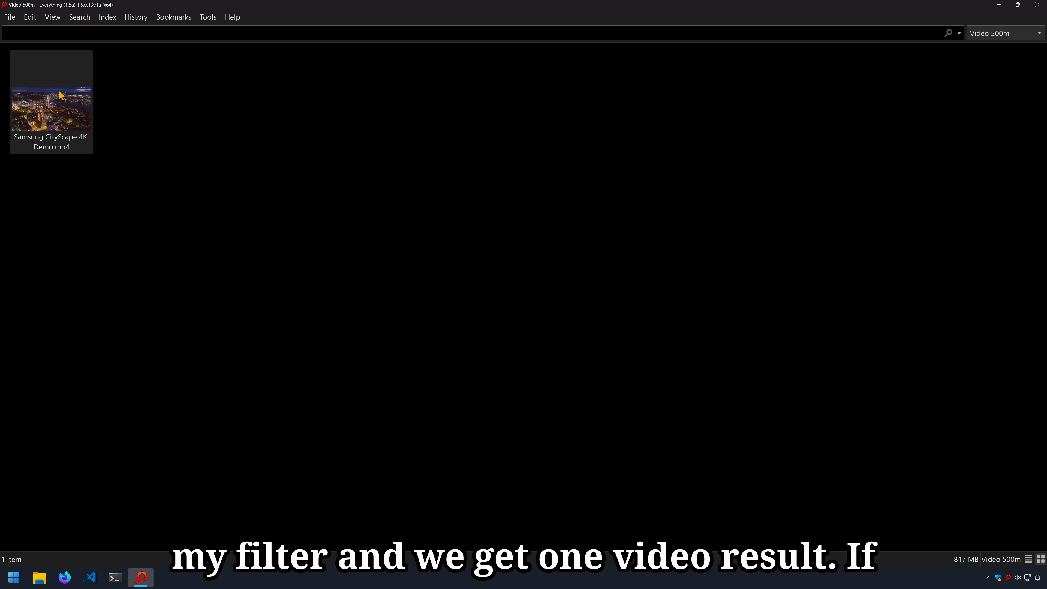
pyautogui.moveTo(95, 150)
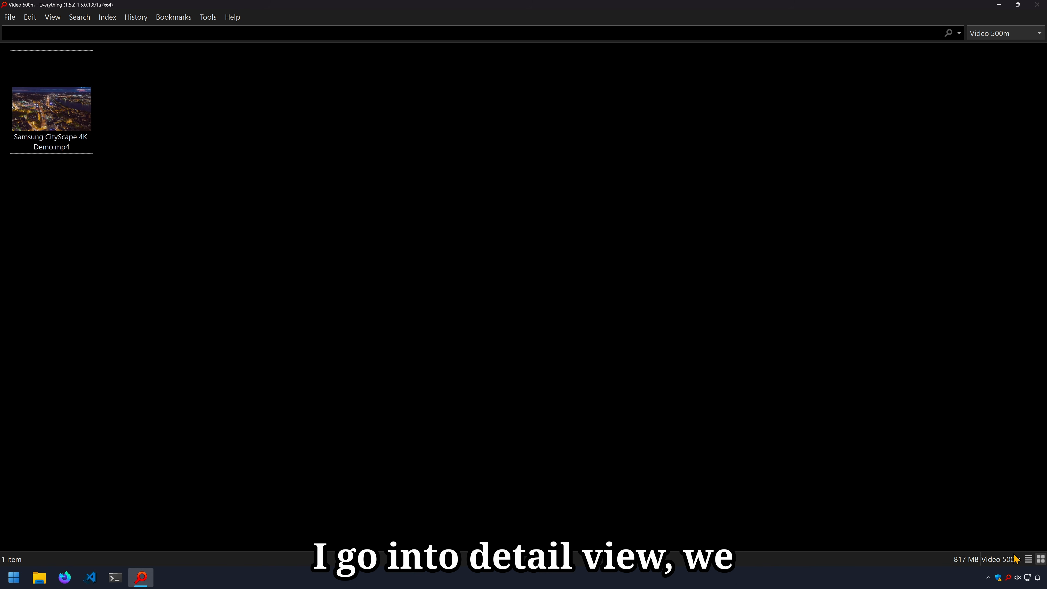
# Show the filtered results in details view and widen the Video Format column to read its full heading.
pyautogui.click(1028, 559)
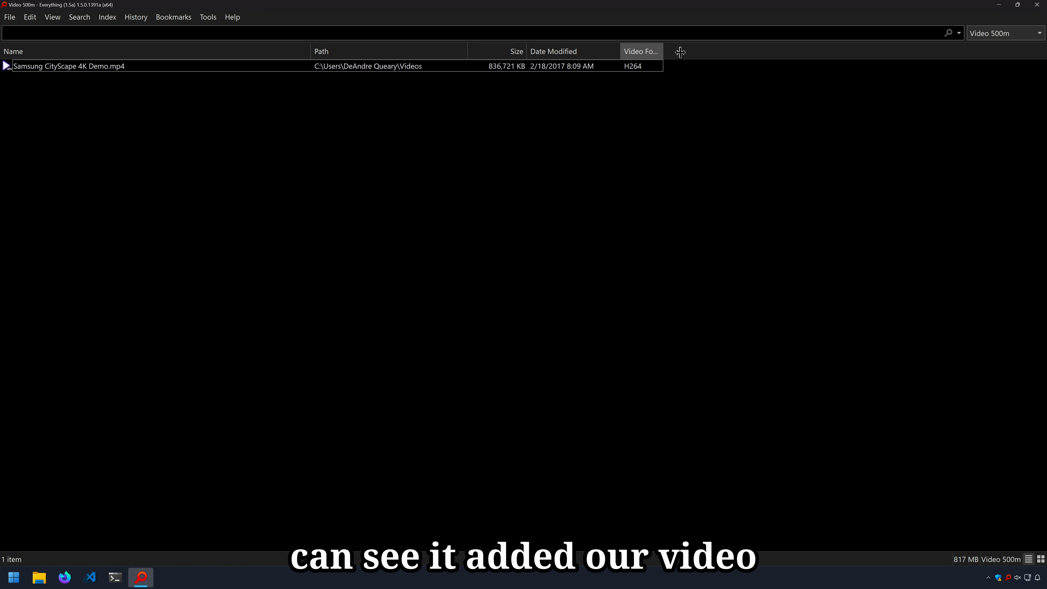
pyautogui.moveTo(662, 52); pyautogui.dragTo(716, 52)
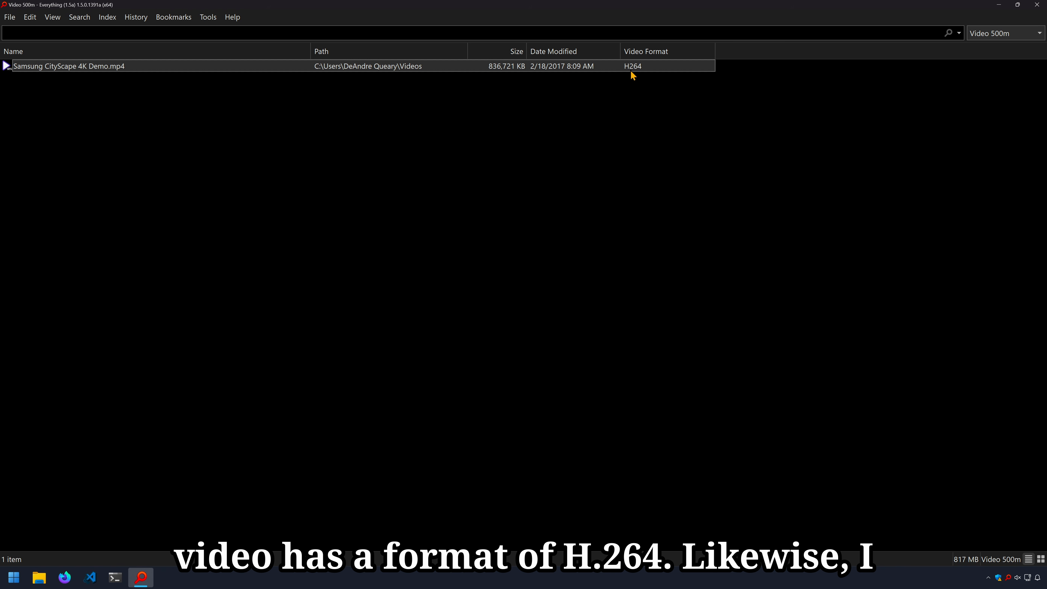
pyautogui.click(639, 69)
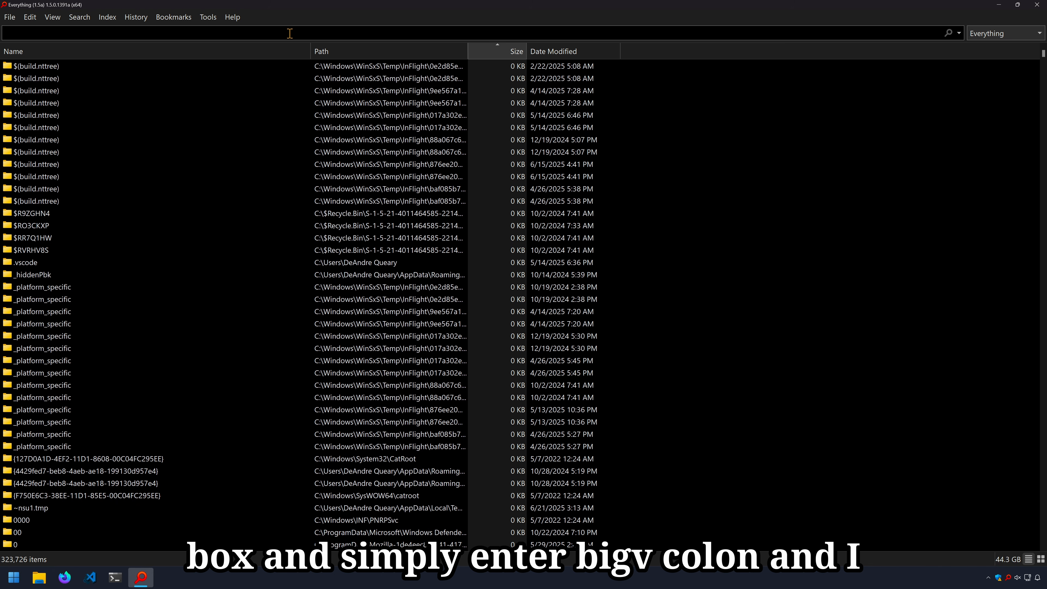
# Search for "bigv:" with the Everything filter active to list large videos through the macro.
pyautogui.write('bigv:')
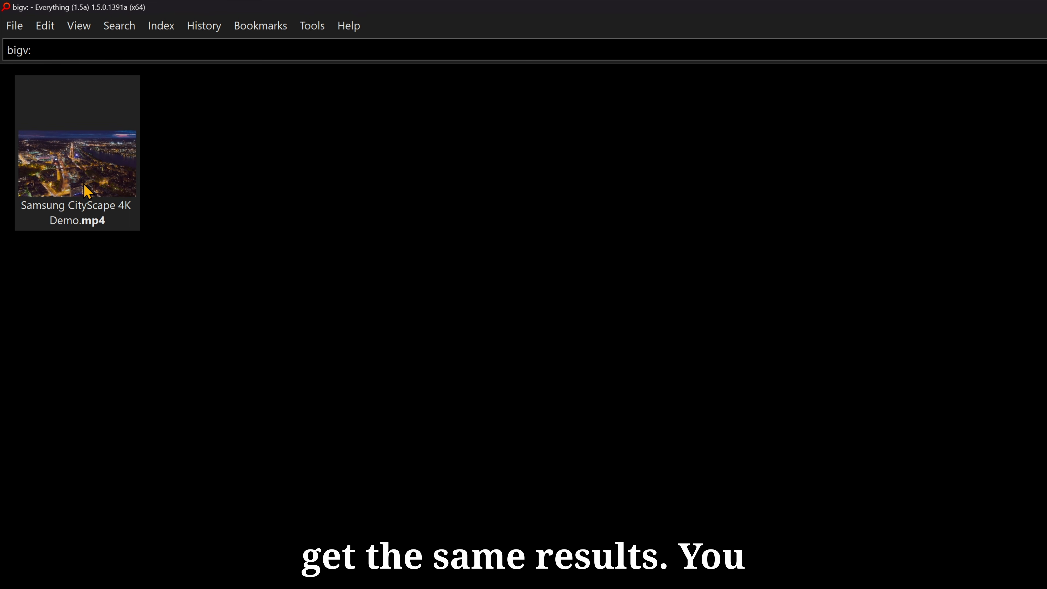
pyautogui.moveTo(72, 212)
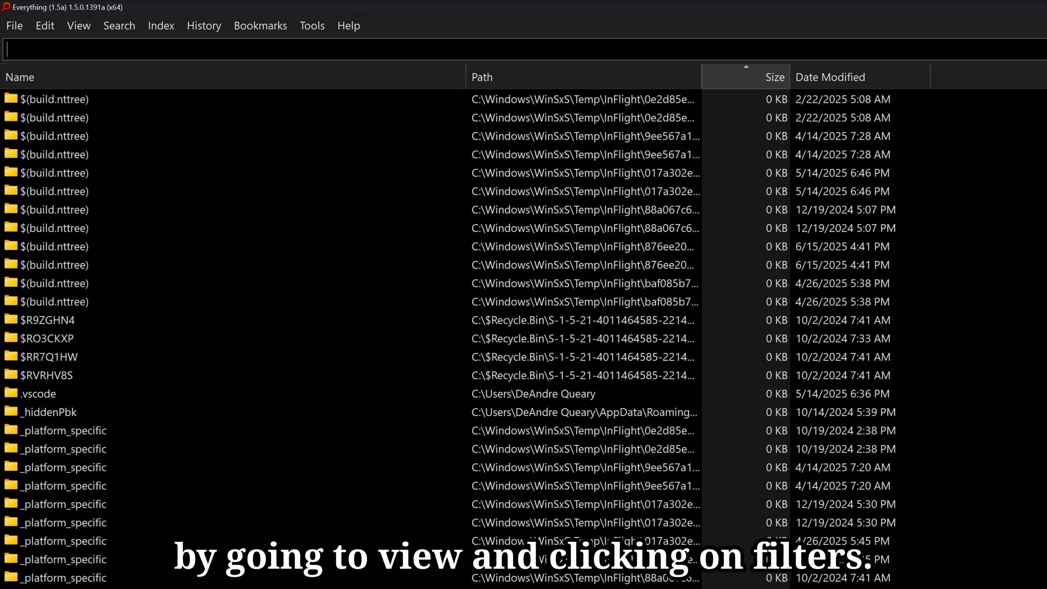
# Show the Filters panel and dock it to the right of the results list.
pyautogui.click(57, 28)
pyautogui.moveTo(79, 27)
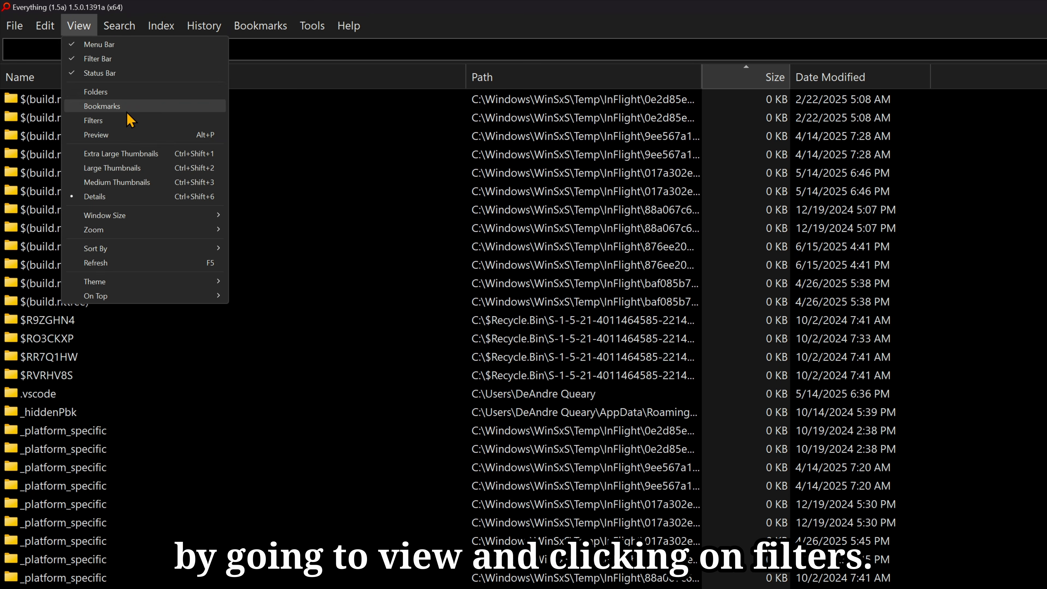
pyautogui.click(124, 120)
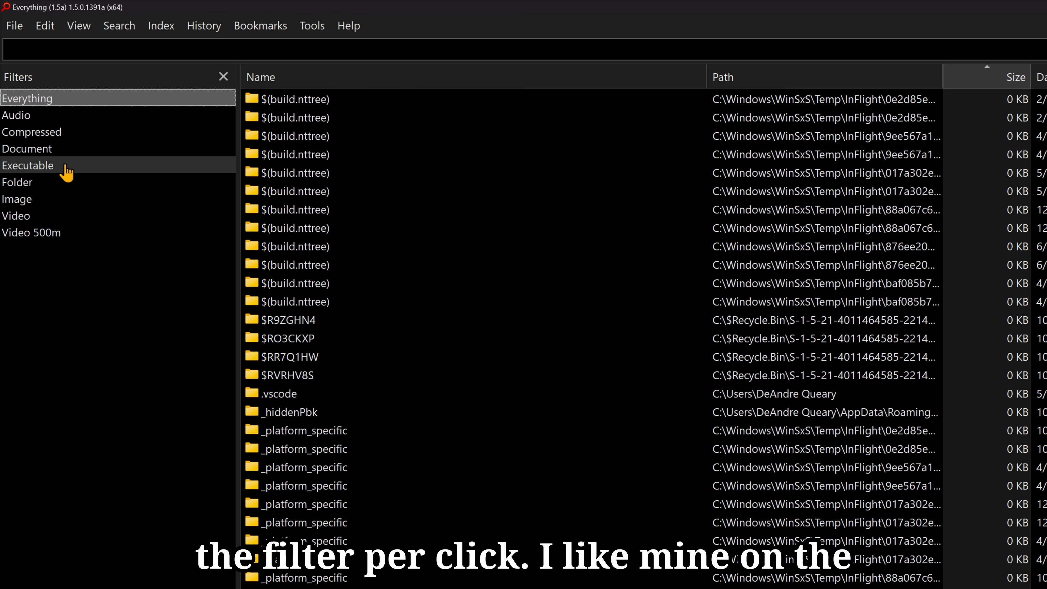
pyautogui.moveTo(25, 76); pyautogui.dragTo(948, 110)
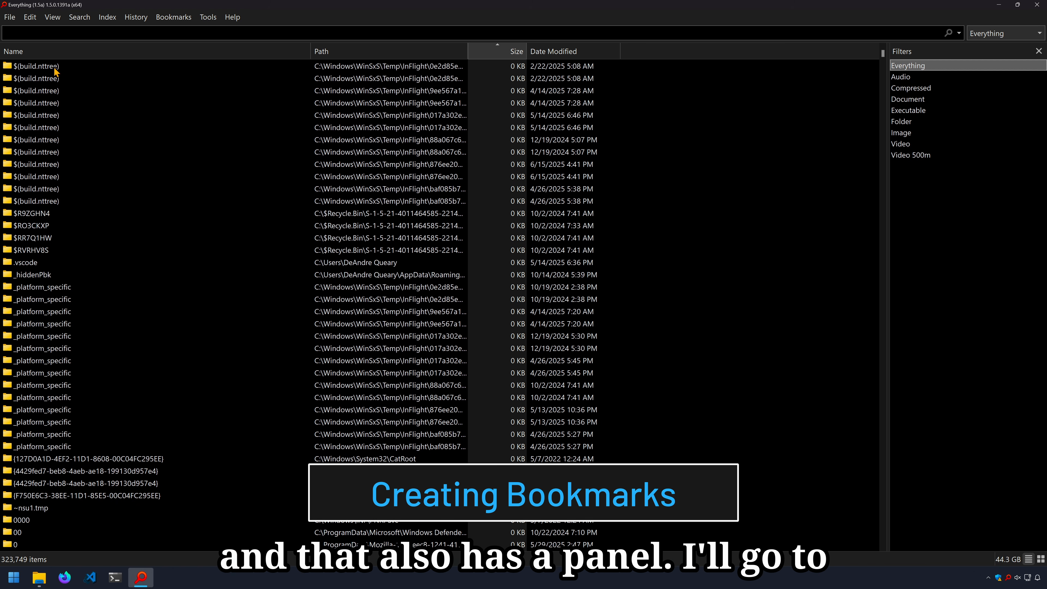
# Show the Bookmarks panel alongside the docked Filters panel.
pyautogui.click(53, 17)
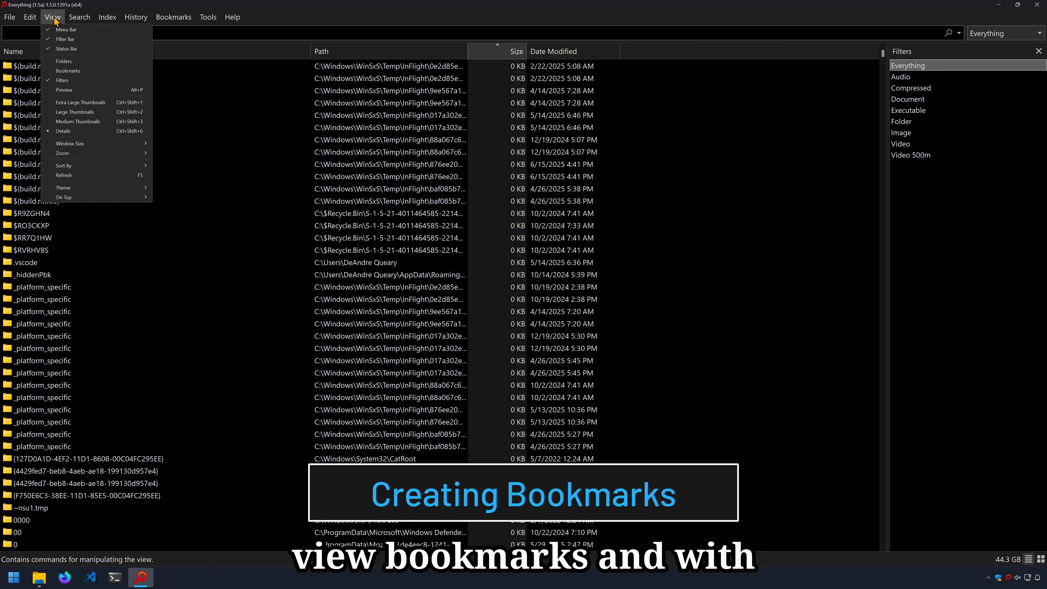
pyautogui.click(87, 72)
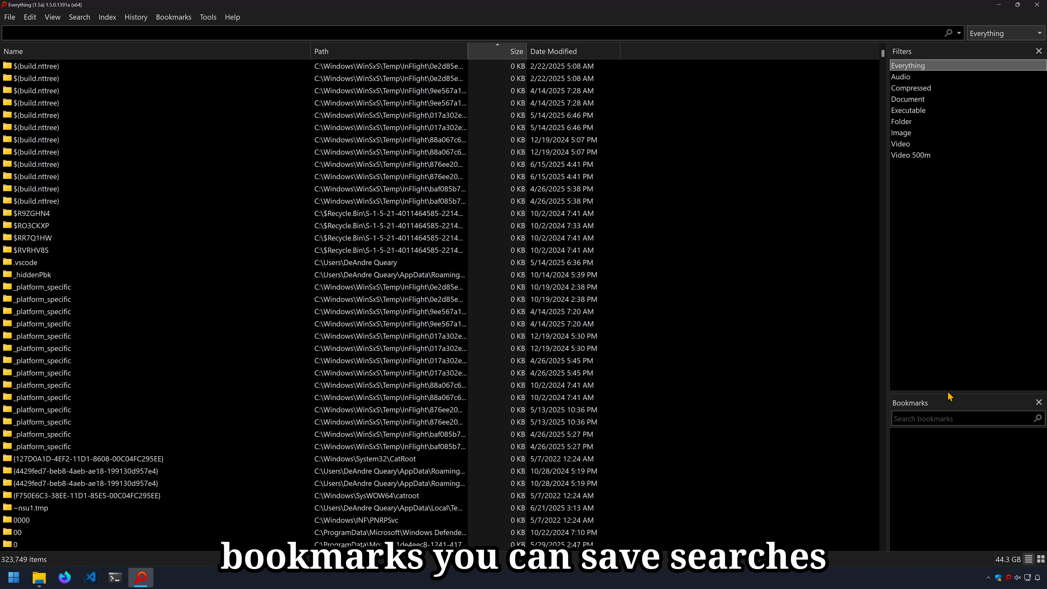
# Enlarge the Bookmarks panel and search for the root contents of the user profile's Pictures folder with "Pictures\*".
pyautogui.moveTo(947, 391); pyautogui.dragTo(960, 298)
pyautogui.moveTo(961, 298); pyautogui.dragTo(967, 275)
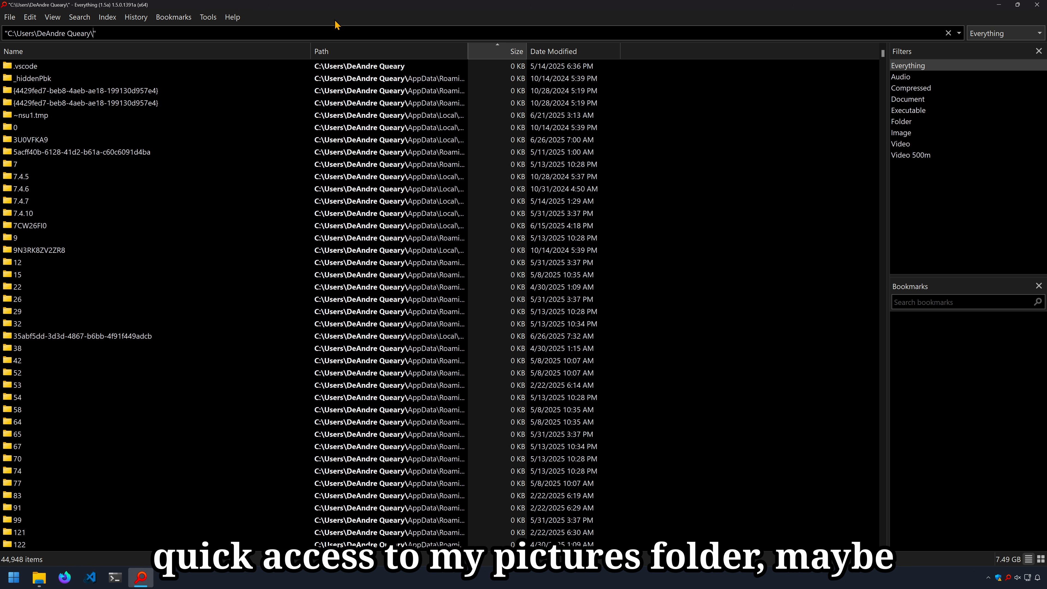
pyautogui.write('Pictures\\*')
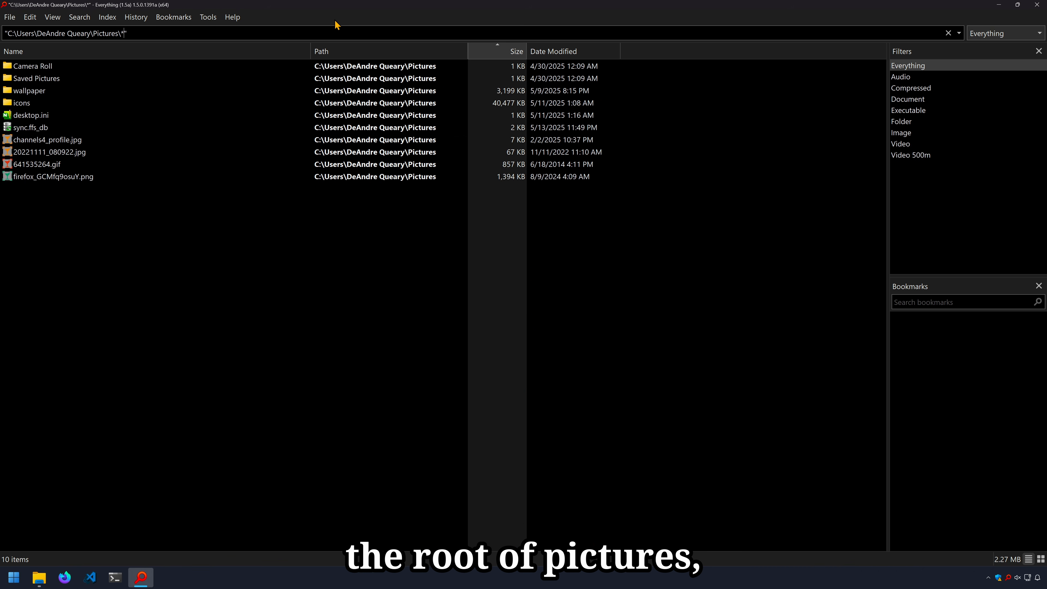
# Start a new bookmark from the current Pictures folder search and review its column, sort and macro options.
pyautogui.click(342, 354)
pyautogui.rightClick(953, 386)
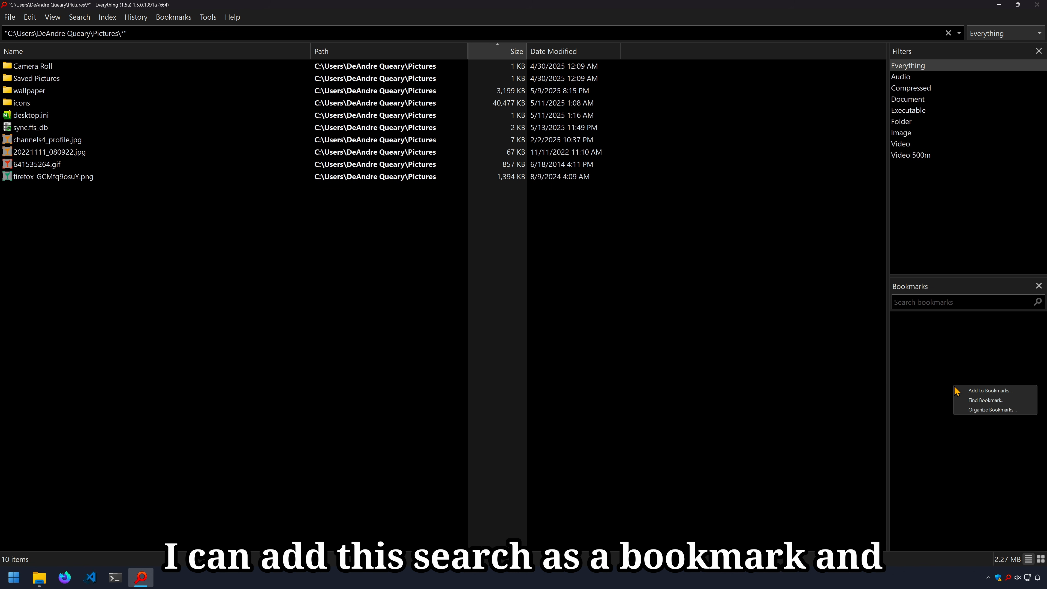
pyautogui.click(981, 390)
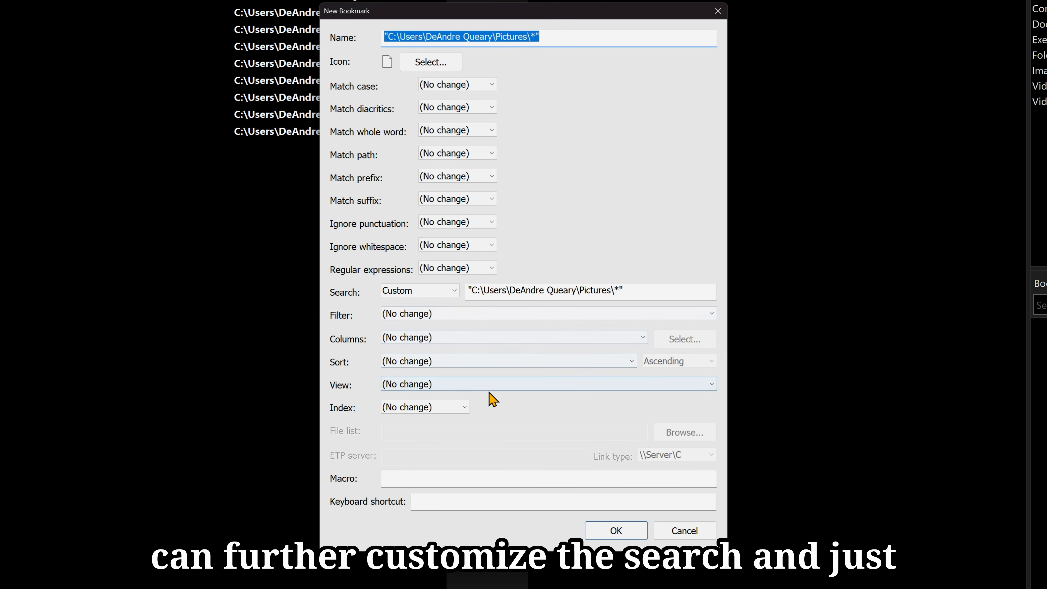
pyautogui.click(474, 337)
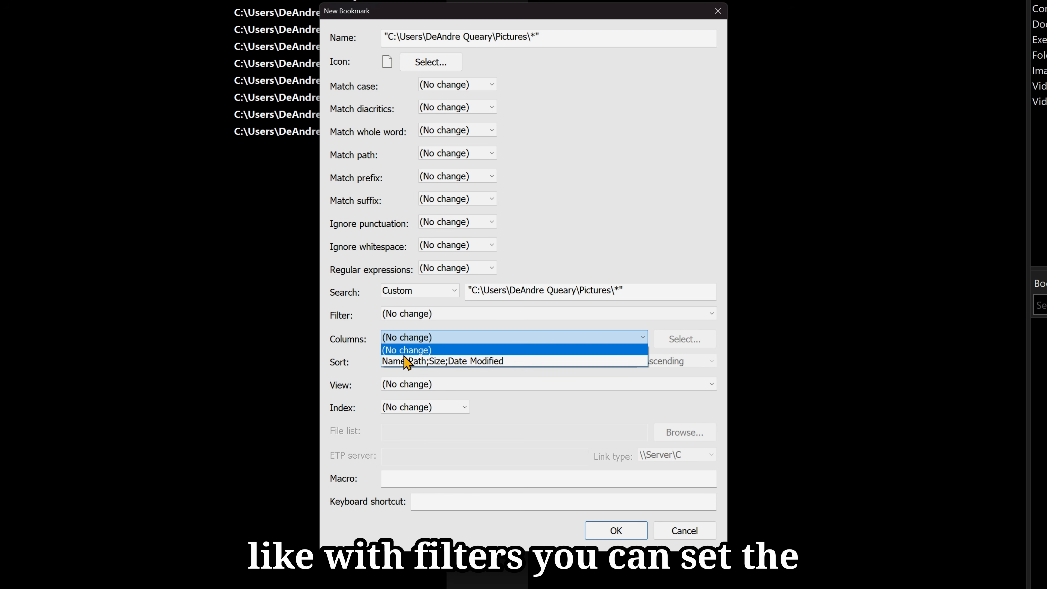
pyautogui.click(344, 361)
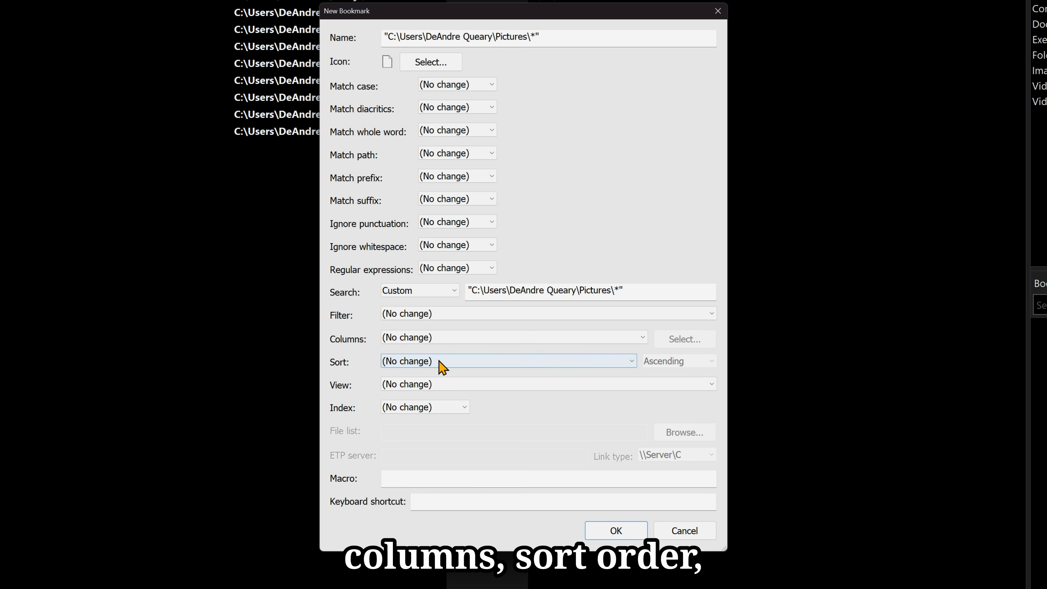
pyautogui.click(482, 477)
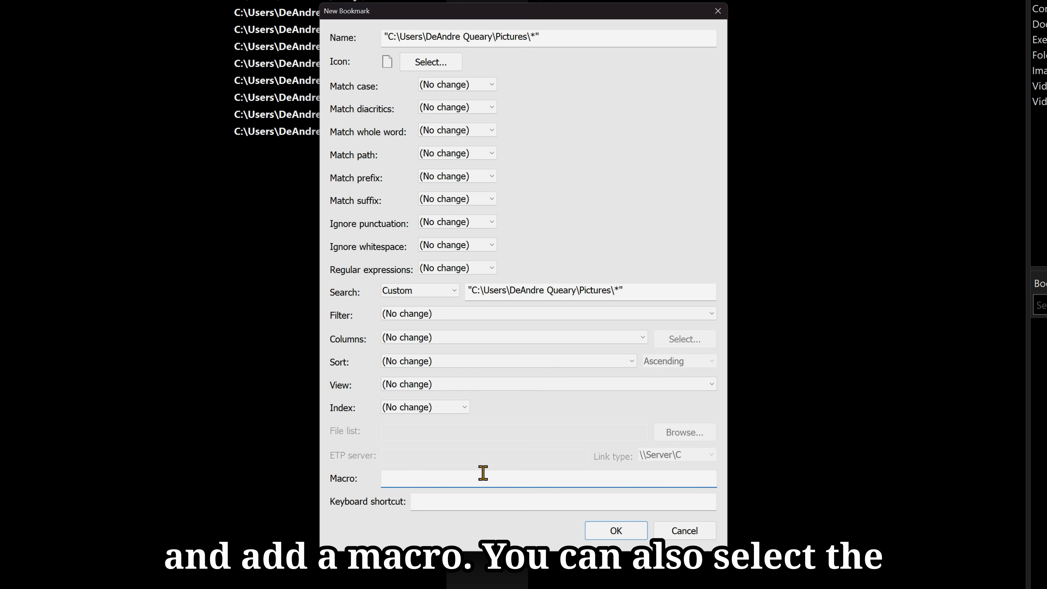
# Give the new bookmark the blue picture icon and save it.
pyautogui.click(406, 407)
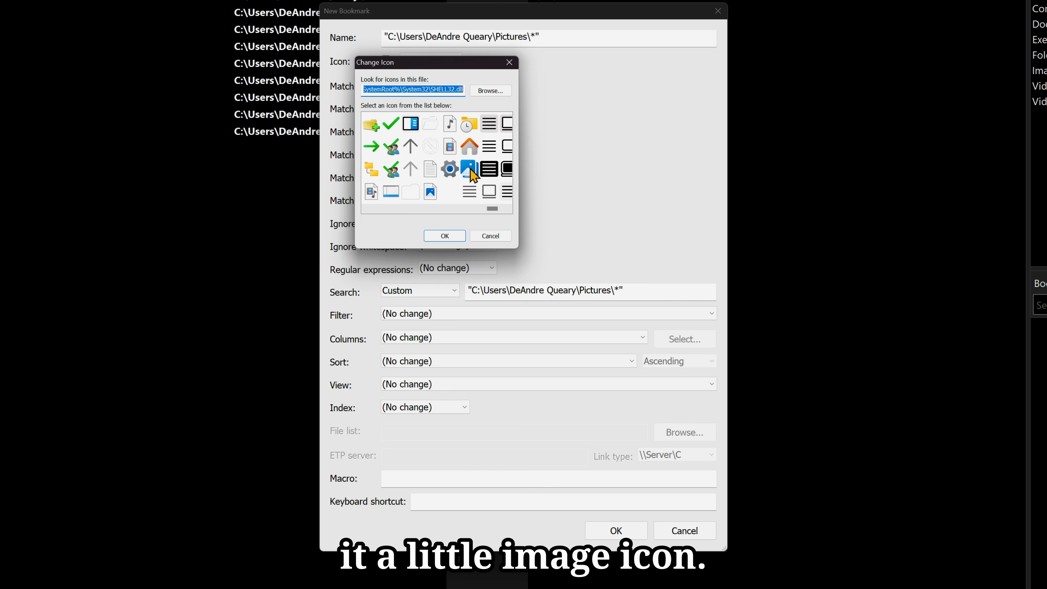
pyautogui.click(470, 169)
pyautogui.click(443, 237)
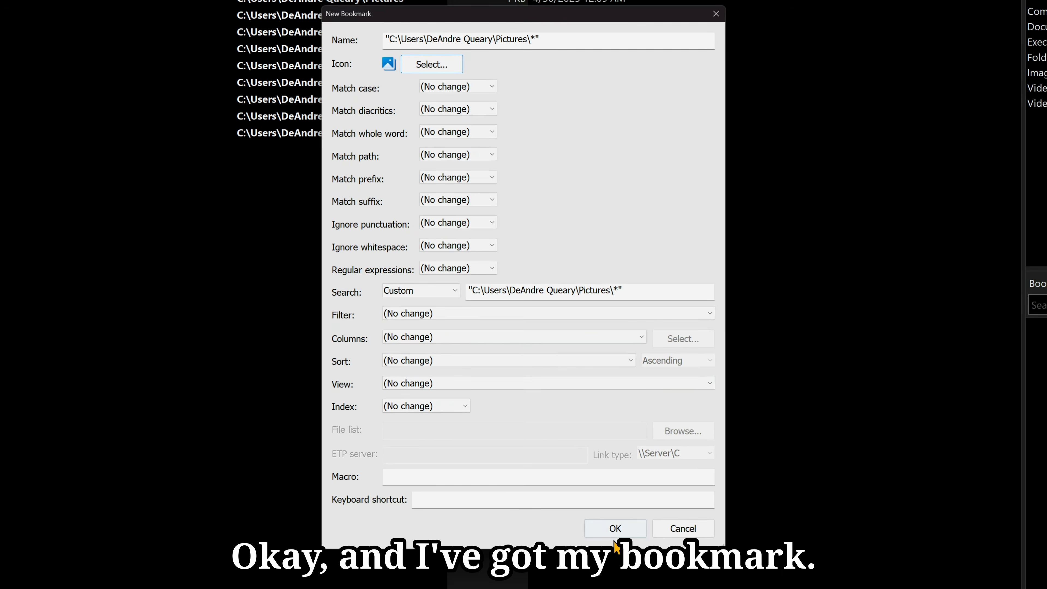
pyautogui.click(616, 530)
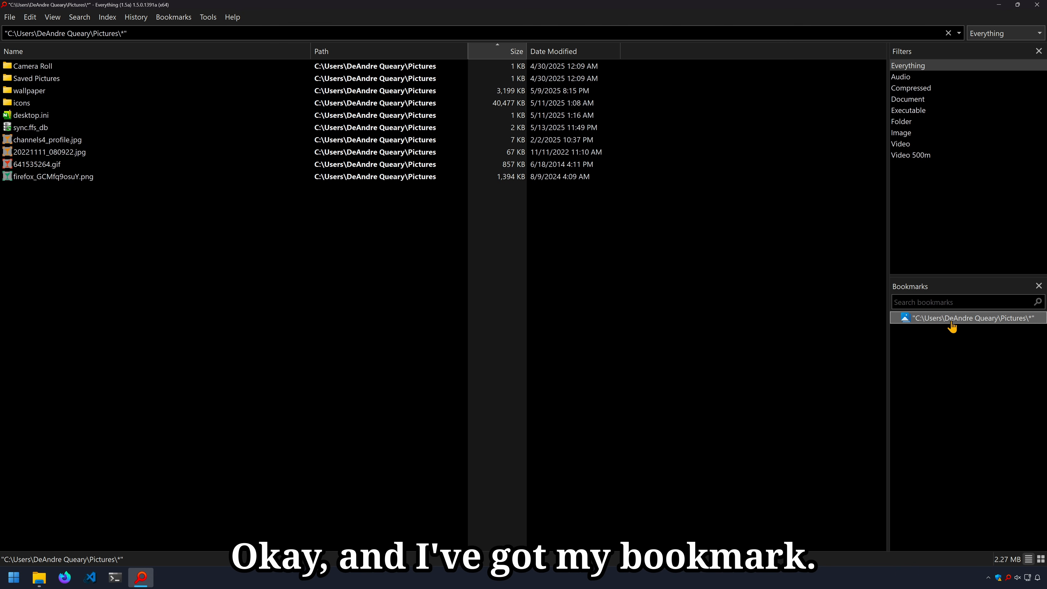
# Edit the saved bookmark and rename it as Pictures.
pyautogui.rightClick(952, 326)
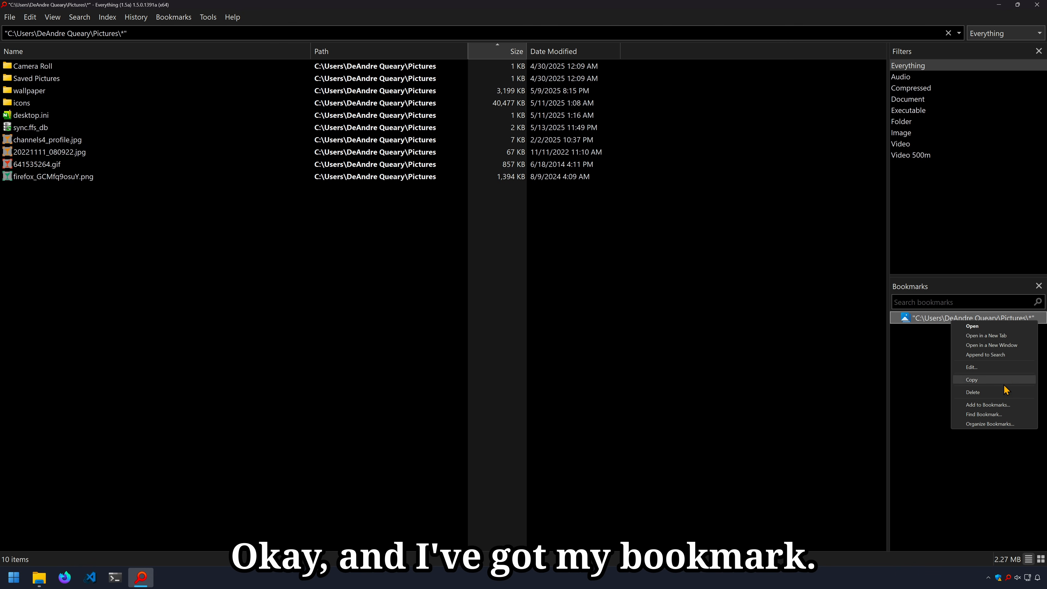
pyautogui.click(1006, 367)
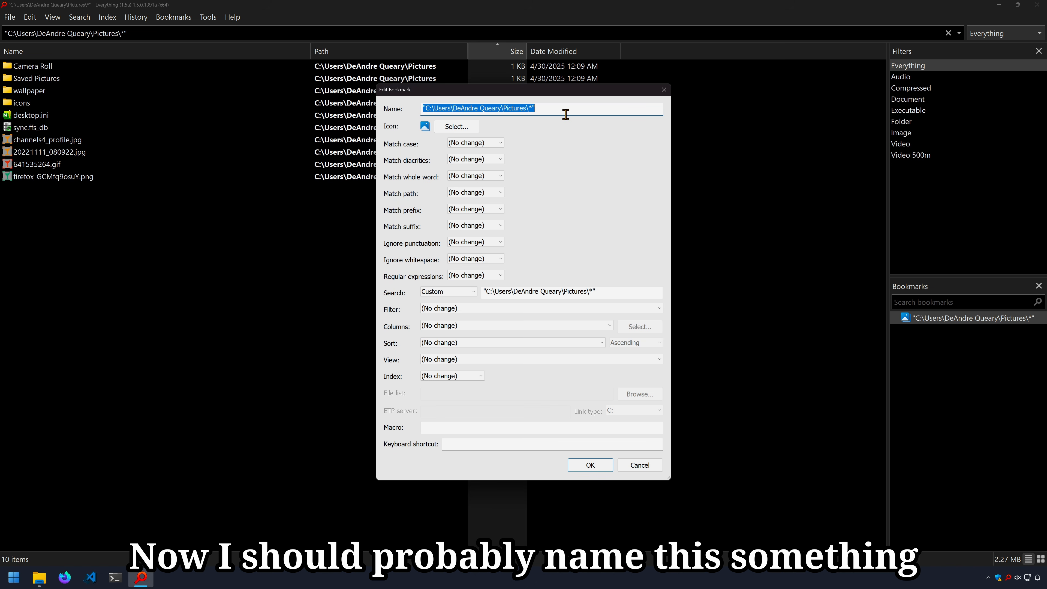
pyautogui.click(615, 113)
pyautogui.hotkey('ctrl', 'a')
pyautogui.write('Pictures')
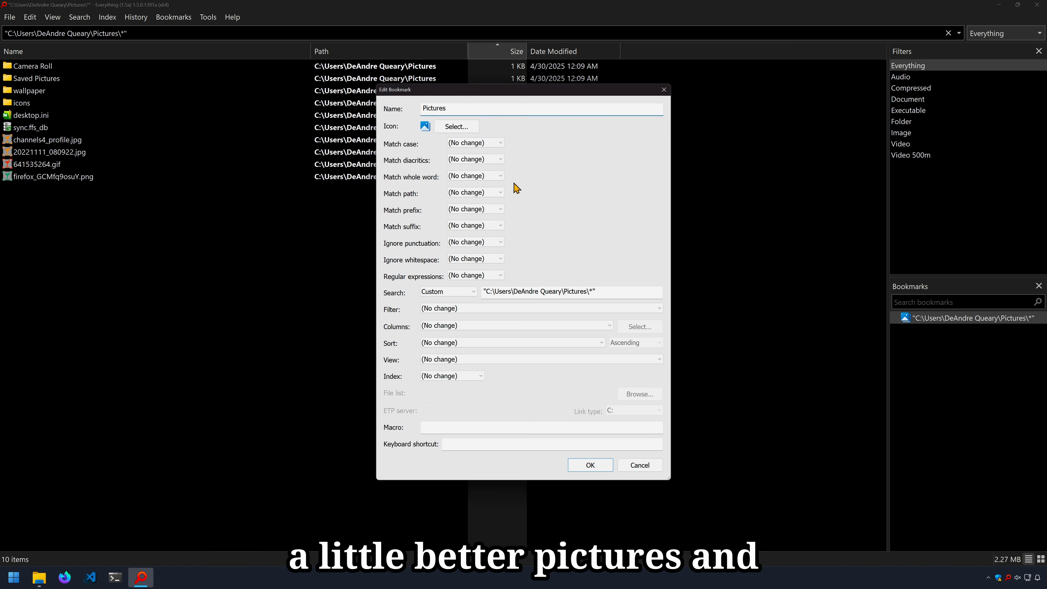
pyautogui.click(587, 465)
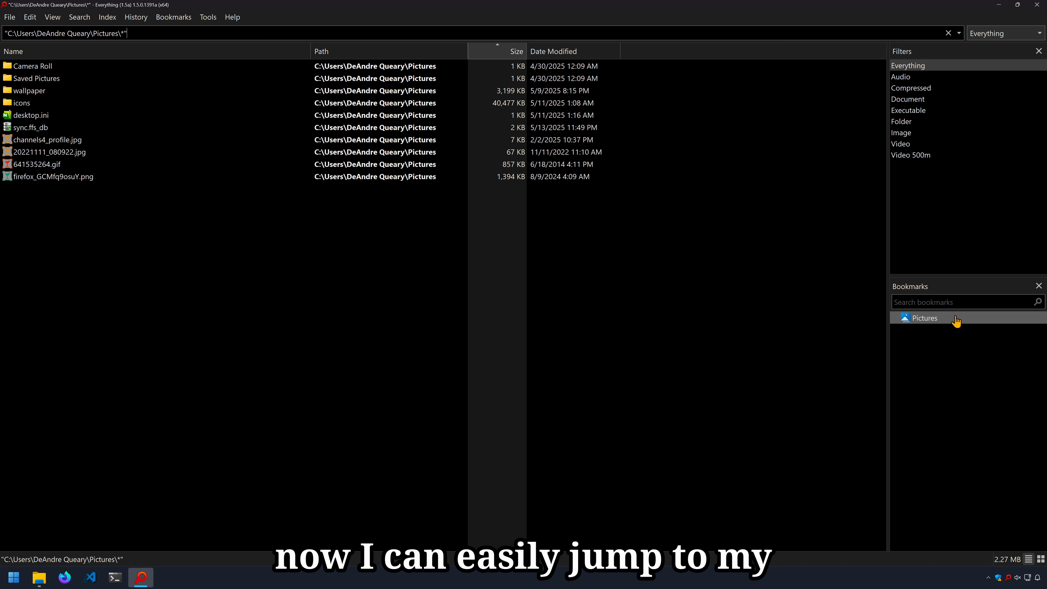
# Open the bookmark organizer and review the saved bookmarks, their searches and the folder list.
pyautogui.click(163, 18)
pyautogui.click(193, 48)
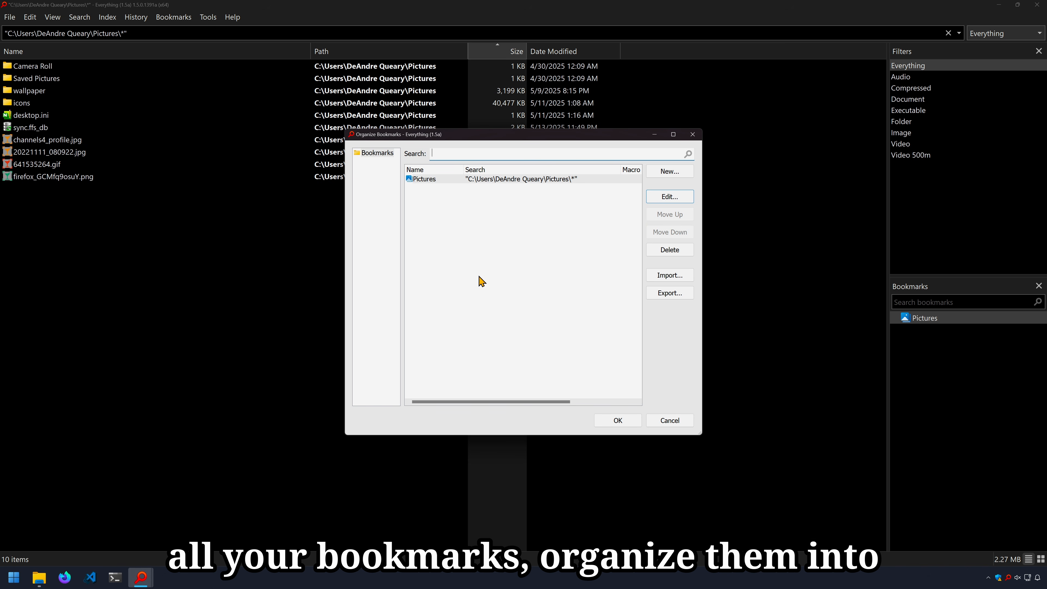
pyautogui.click(369, 157)
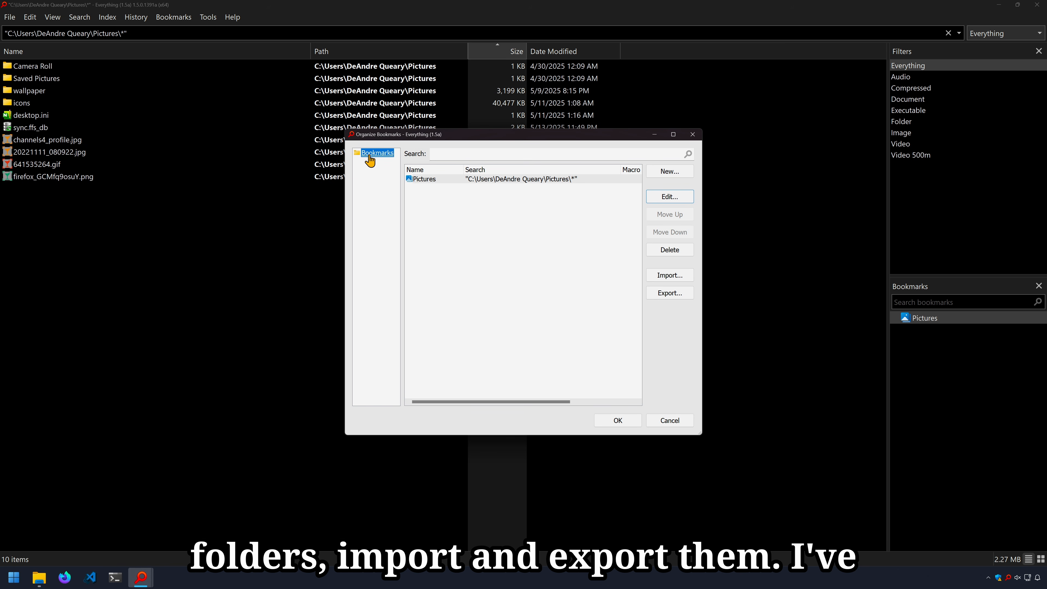
pyautogui.click(458, 178)
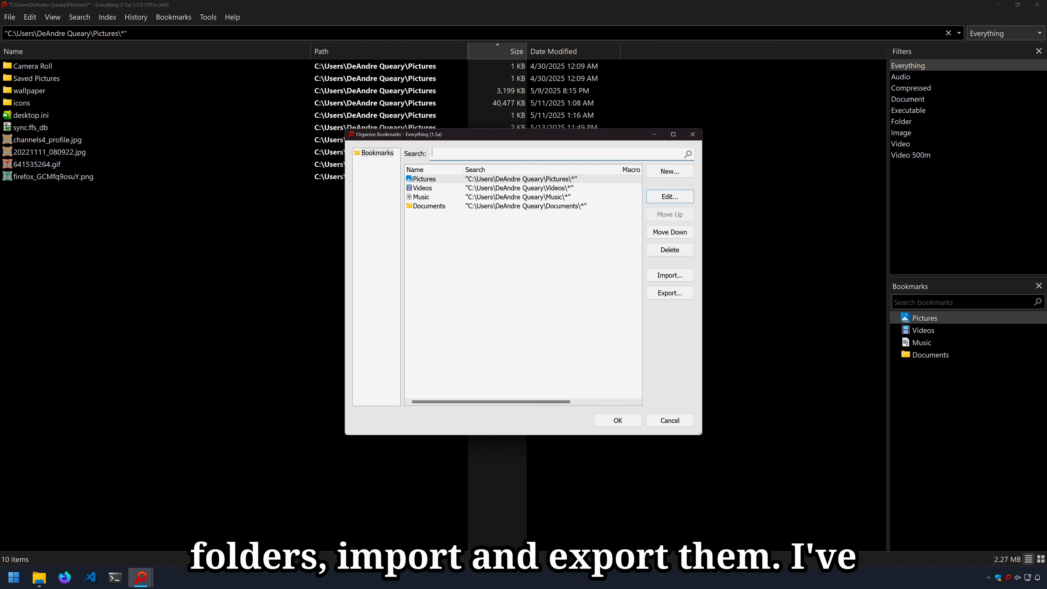
pyautogui.click(544, 218)
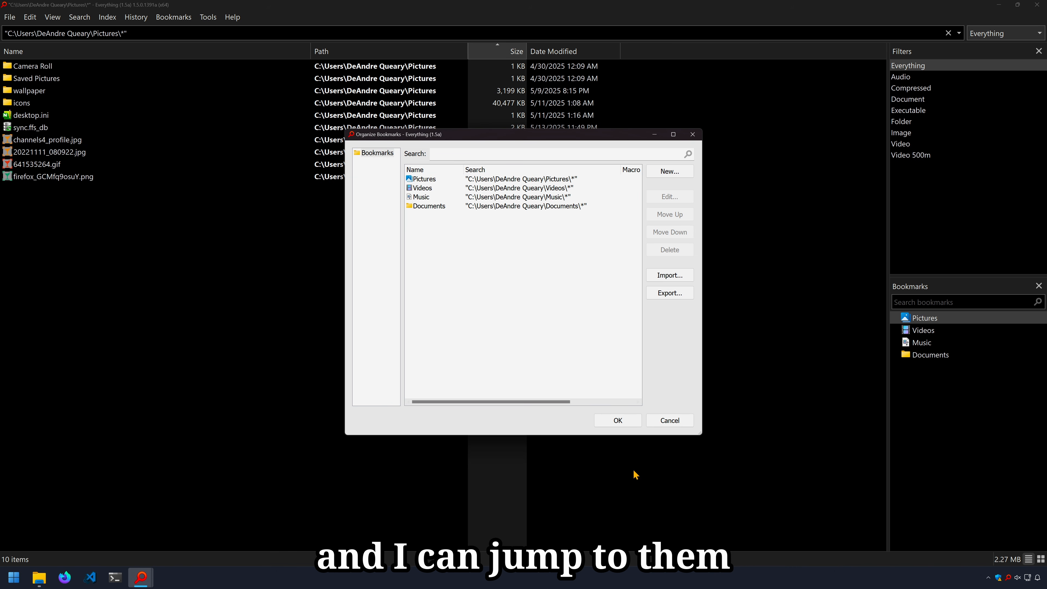
pyautogui.click(617, 420)
# Jump to the Videos bookmark and apply the Video 500m filter to its results.
pyautogui.click(923, 330)
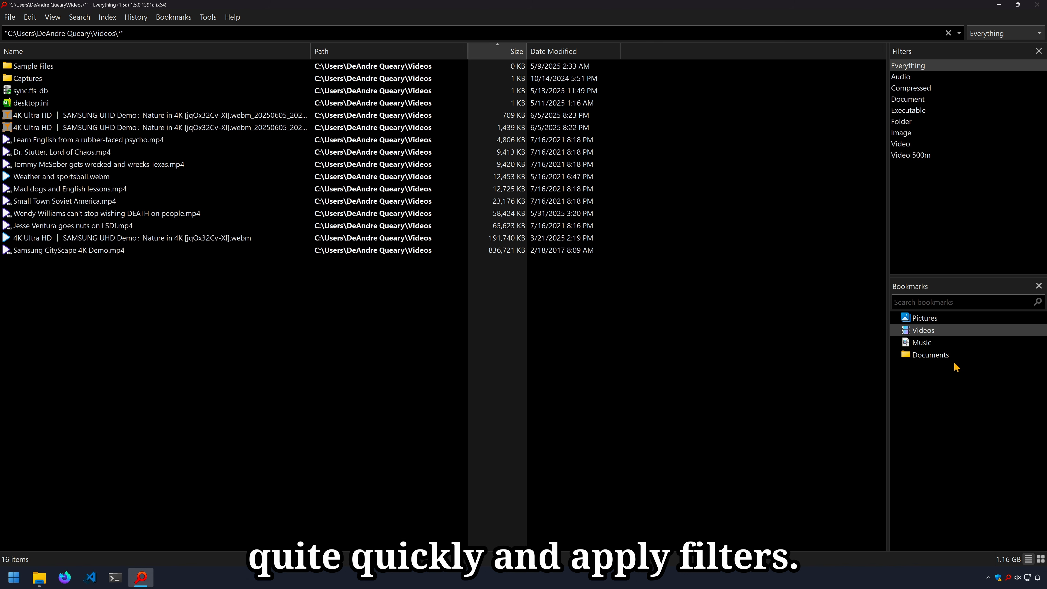
pyautogui.click(989, 33)
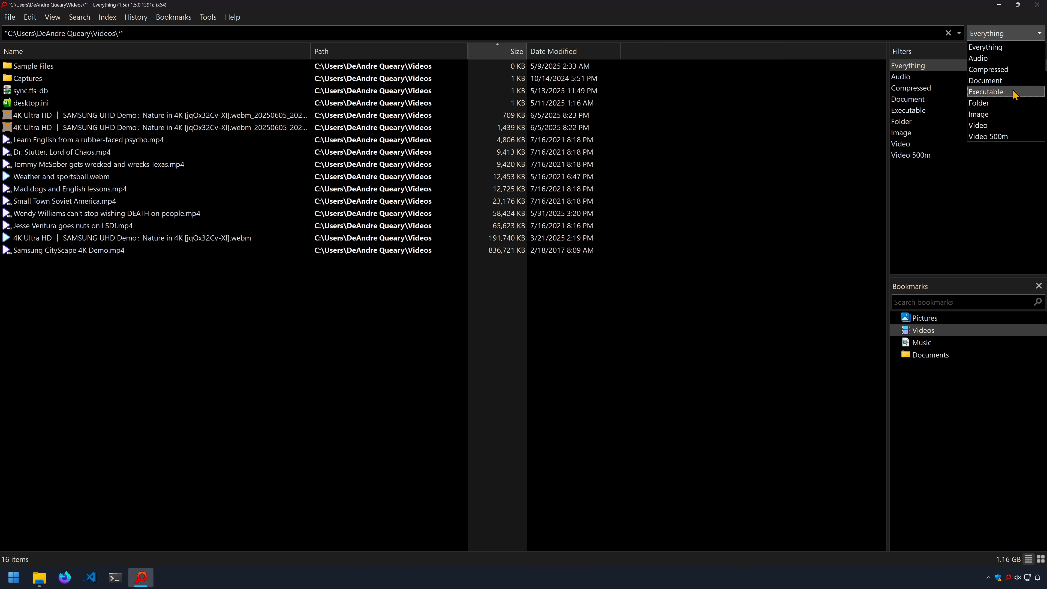
pyautogui.click(1006, 136)
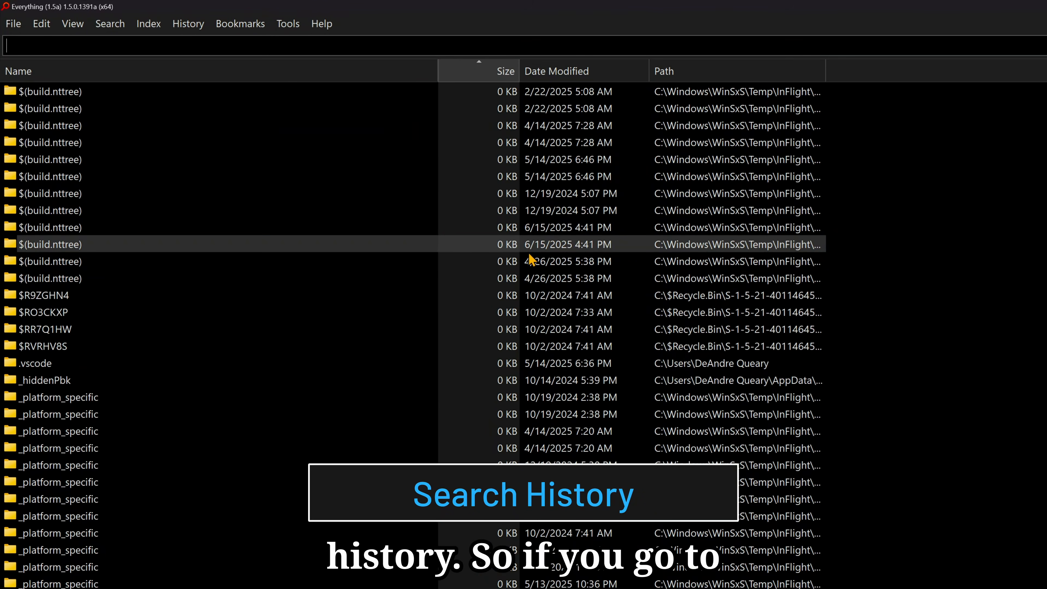
# Open the search history organizer and examine the past queries with their search counts and dates.
pyautogui.click(187, 23)
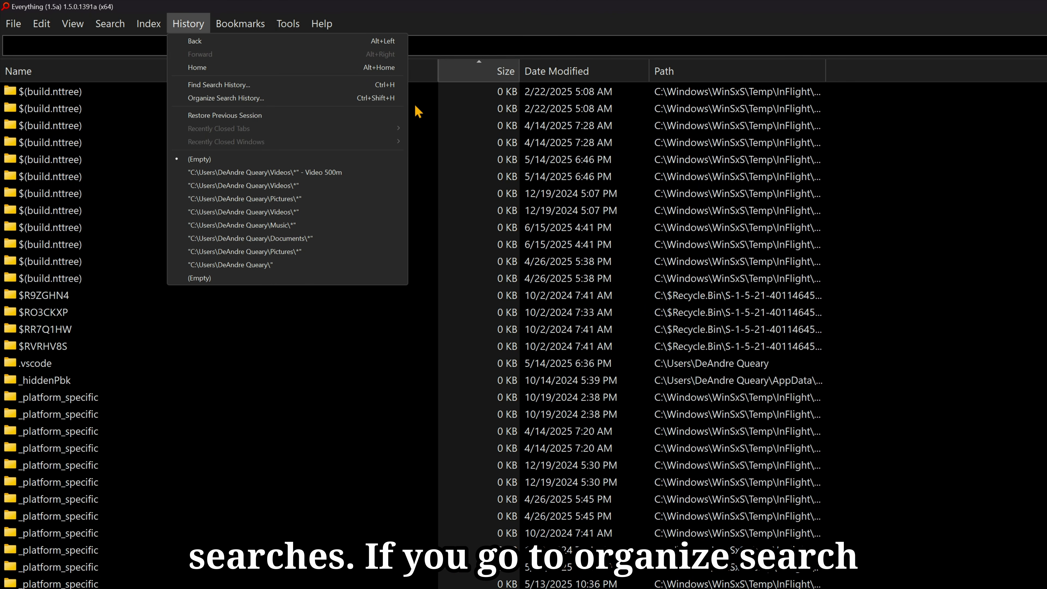
pyautogui.click(244, 98)
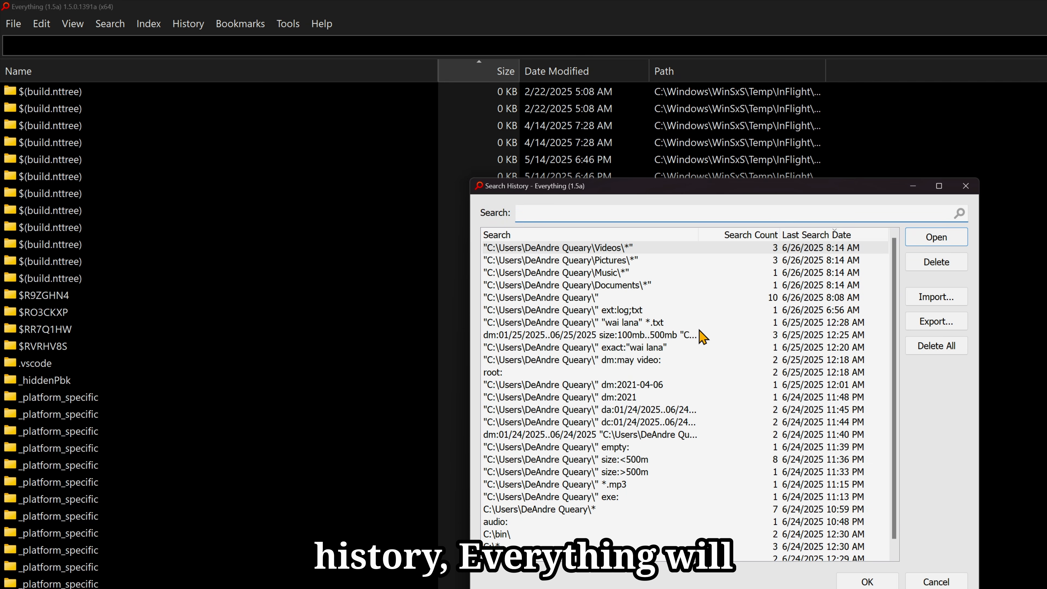
pyautogui.scroll(-1, 731, 470)
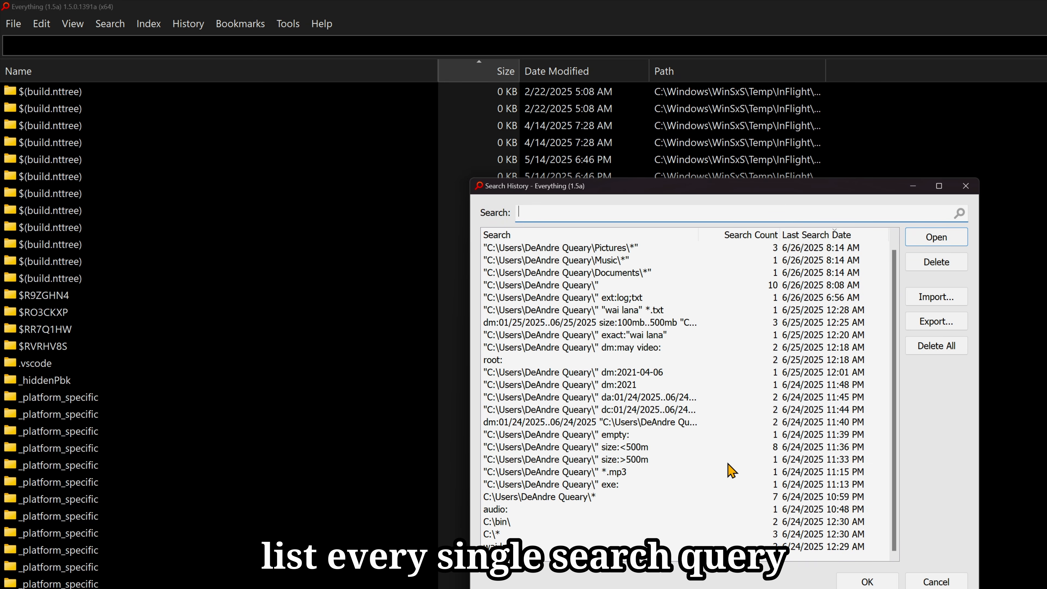
pyautogui.scroll(1, 637, 337)
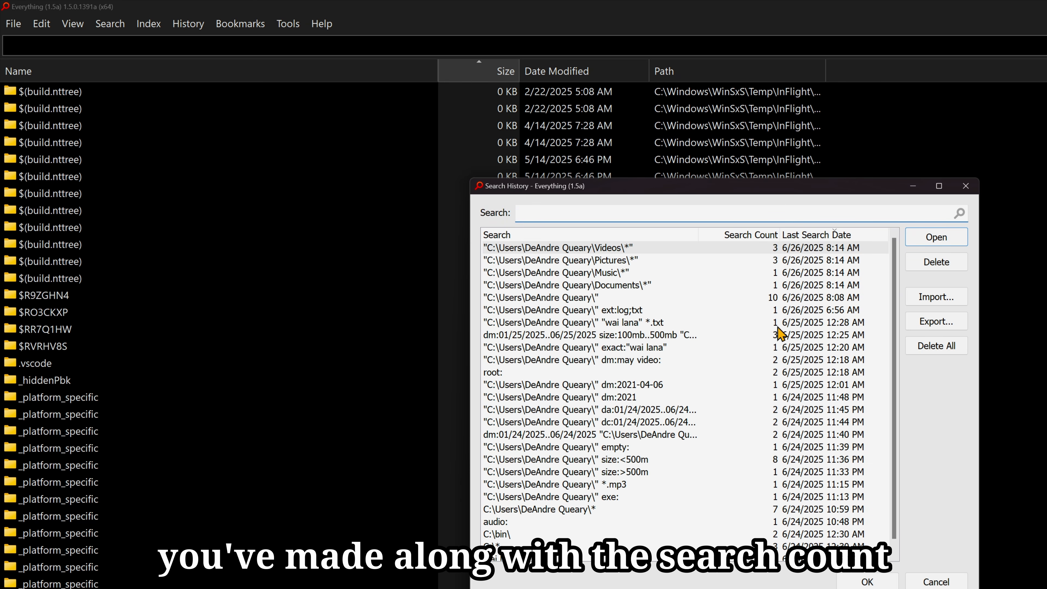
pyautogui.press('Escape')
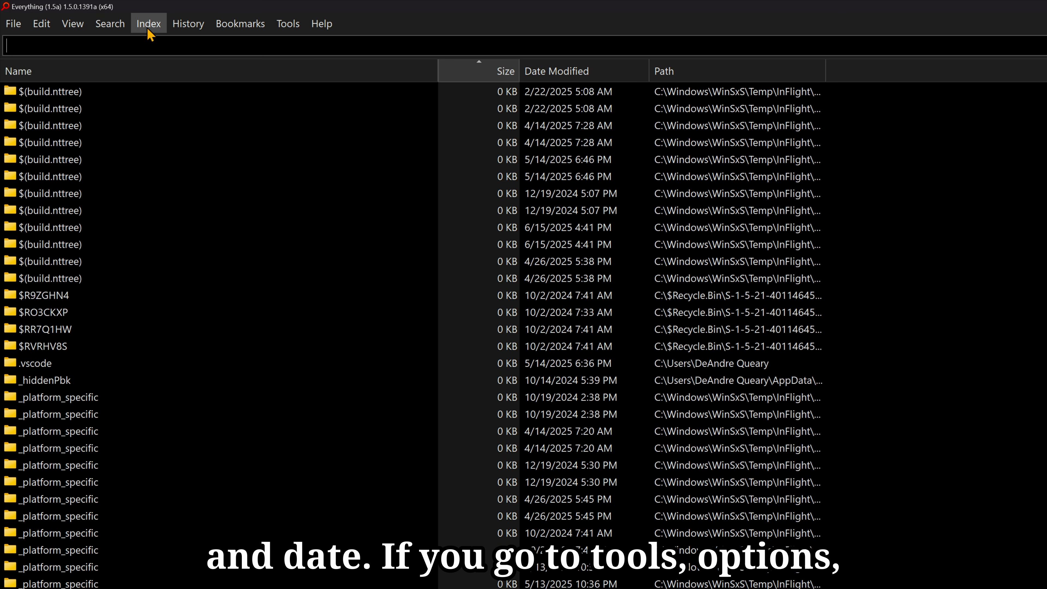
# In the history options, enable keeping search history for 90 days and open the choices for sorting search history results.
pyautogui.click(288, 24)
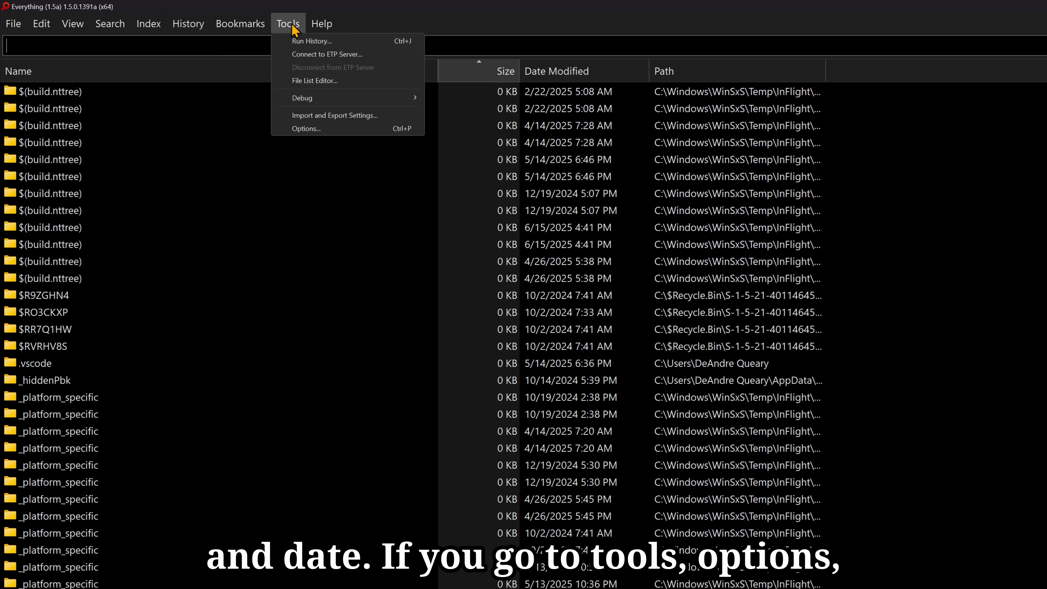
pyautogui.click(334, 129)
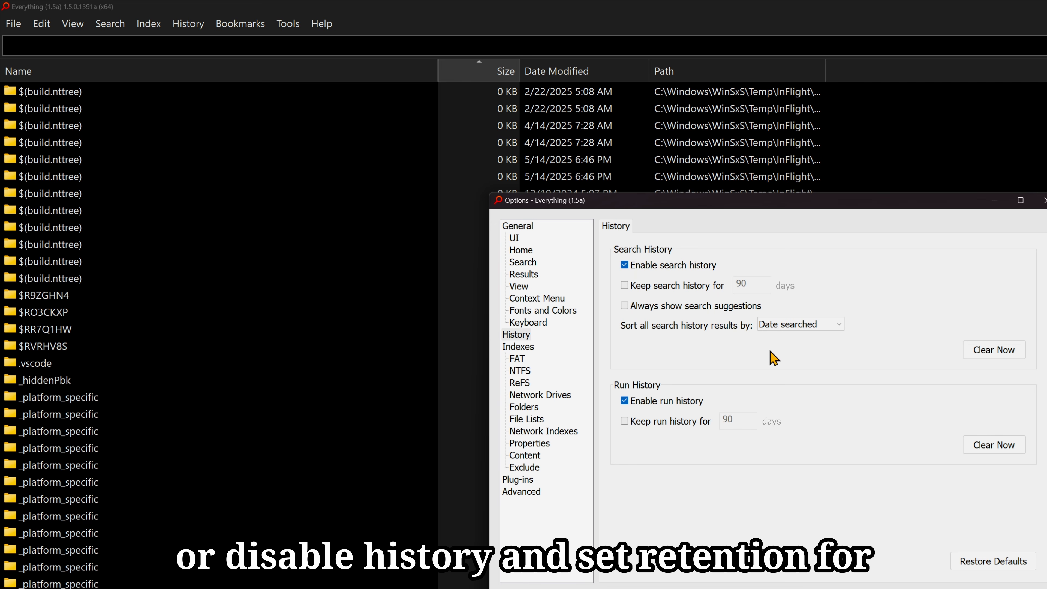
pyautogui.click(659, 286)
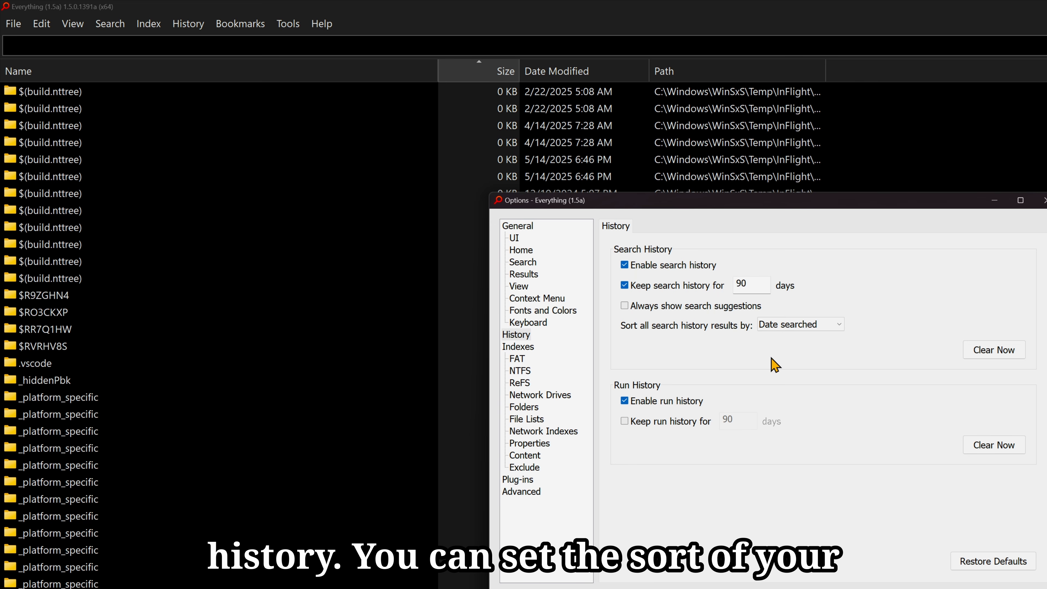
pyautogui.click(797, 325)
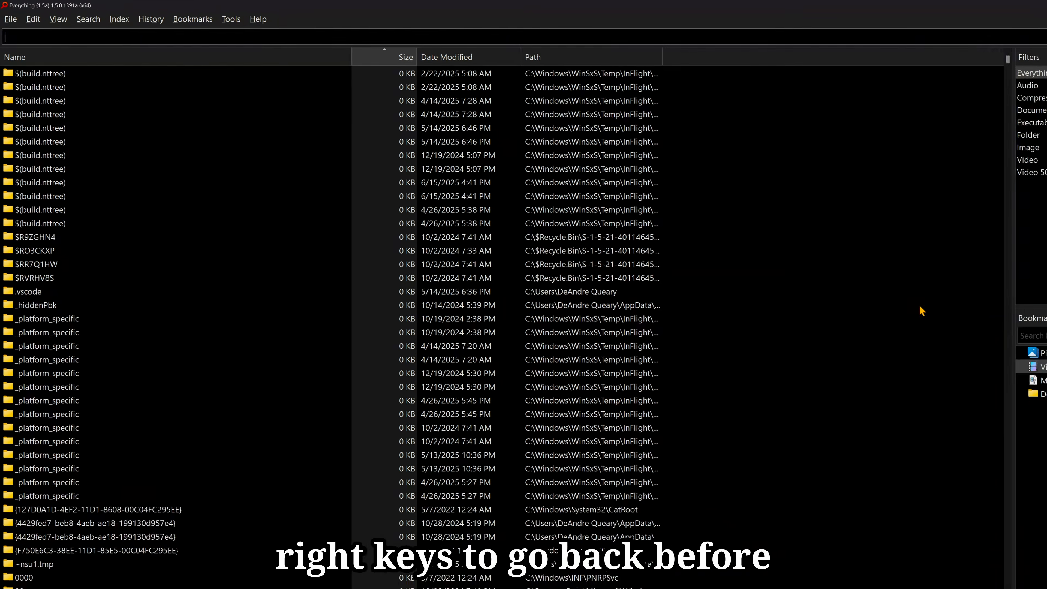
# Move back and forward through the previous searches, including the Pictures and Videos folder queries.
pyautogui.hotkey('alt', 'Left')
pyautogui.hotkey('alt', 'Left')
pyautogui.hotkey('alt', 'Left')
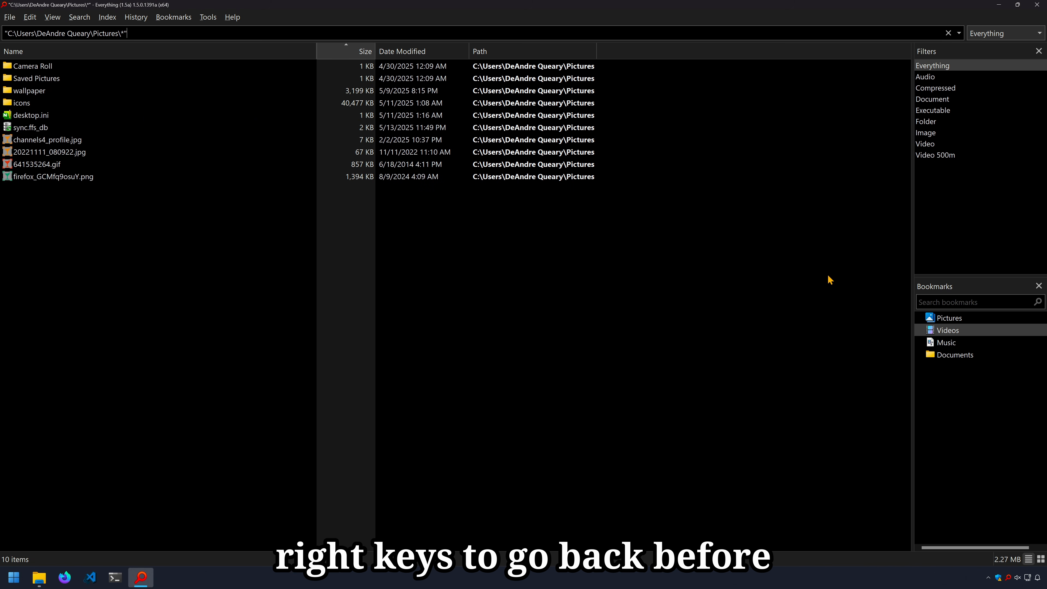
pyautogui.hotkey('alt', 'Right')
pyautogui.hotkey('alt', 'Right')
pyautogui.hotkey('alt', 'Left')
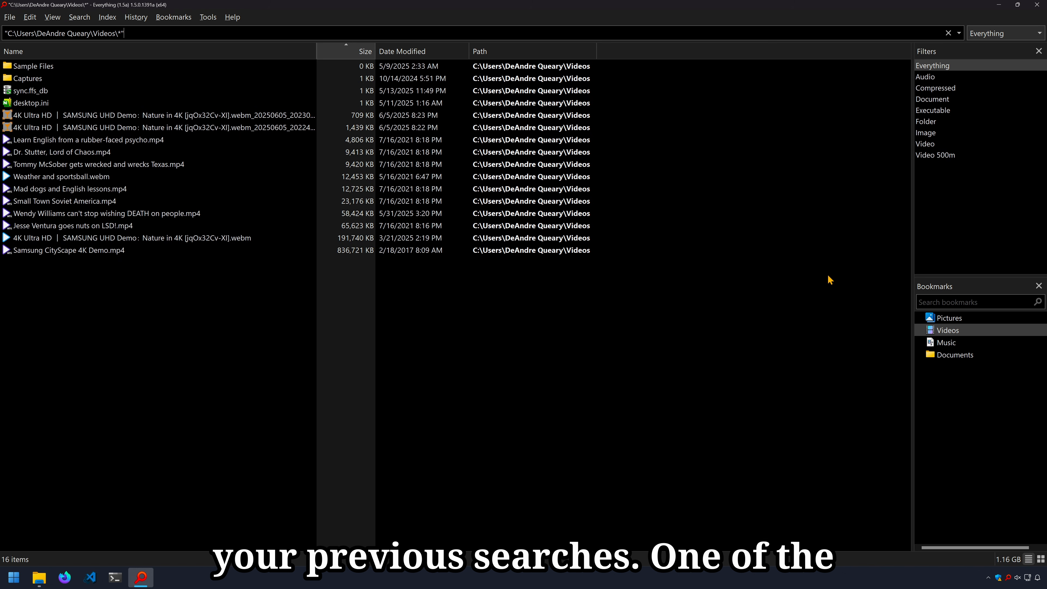
pyautogui.hotkey('alt', 'Left')
pyautogui.hotkey('alt', 'Right')
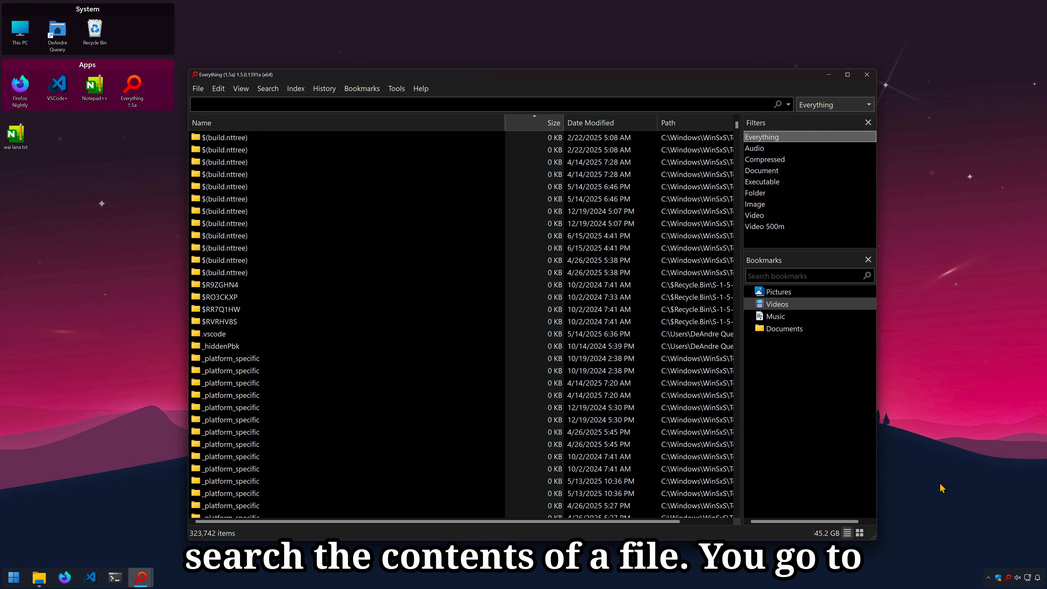
# Enable file content indexing in the content options with a maximum size of 1 GB and check the included file types.
pyautogui.click(397, 89)
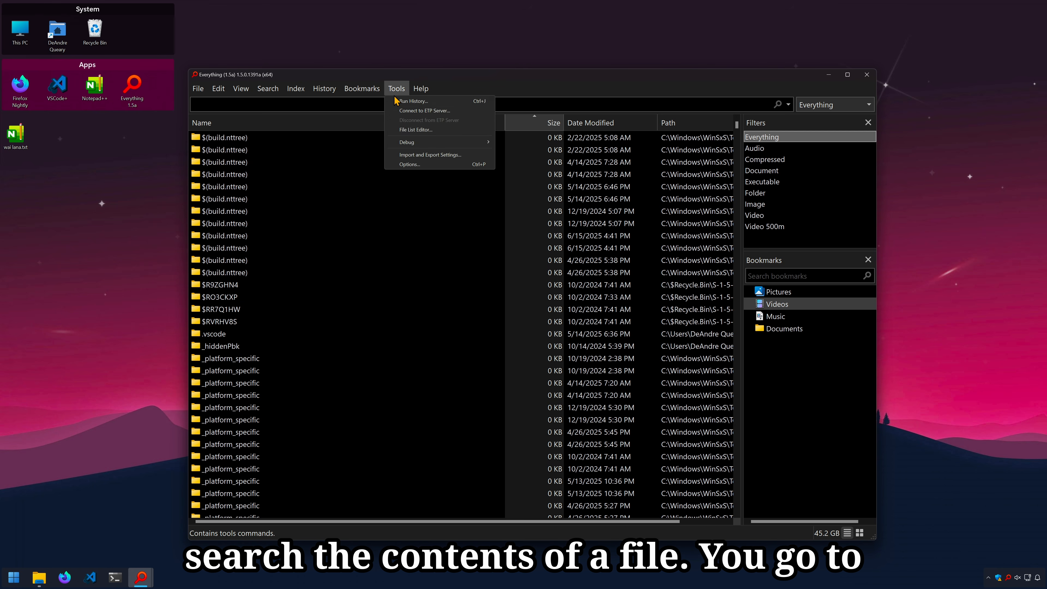
pyautogui.click(424, 172)
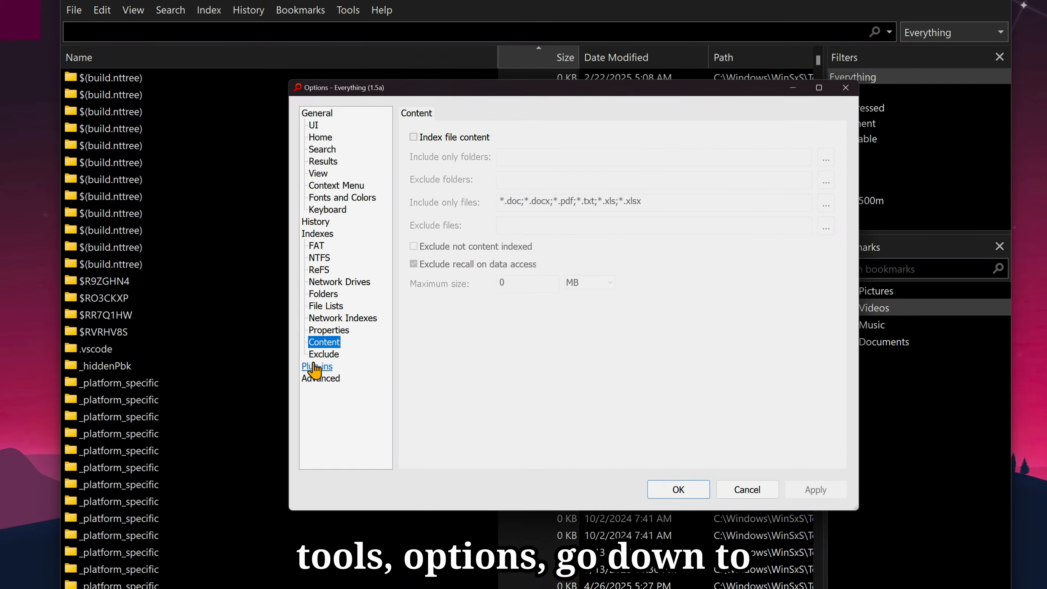
pyautogui.click(458, 137)
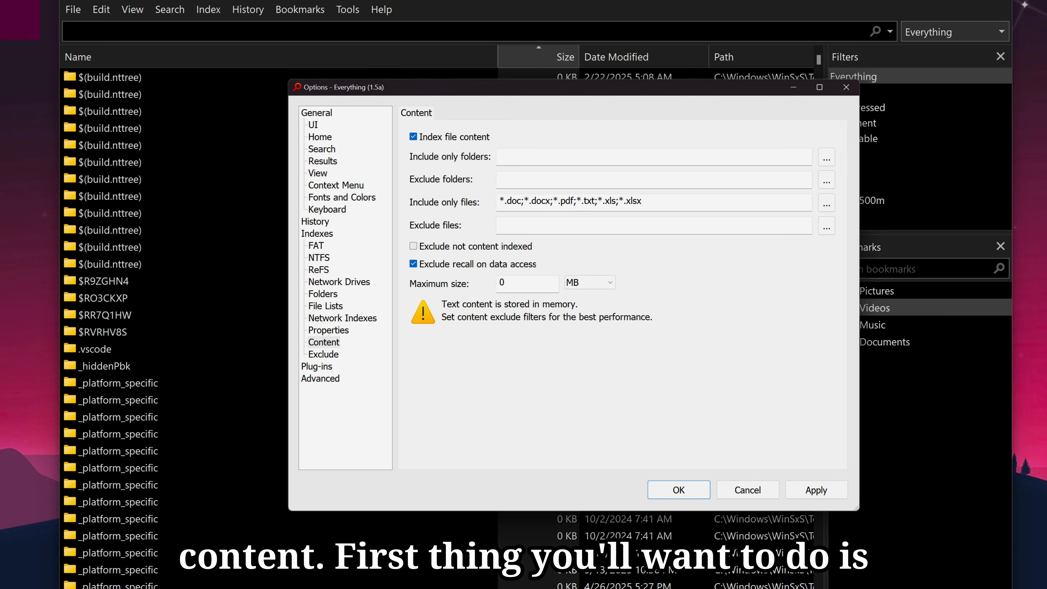
pyautogui.click(589, 282)
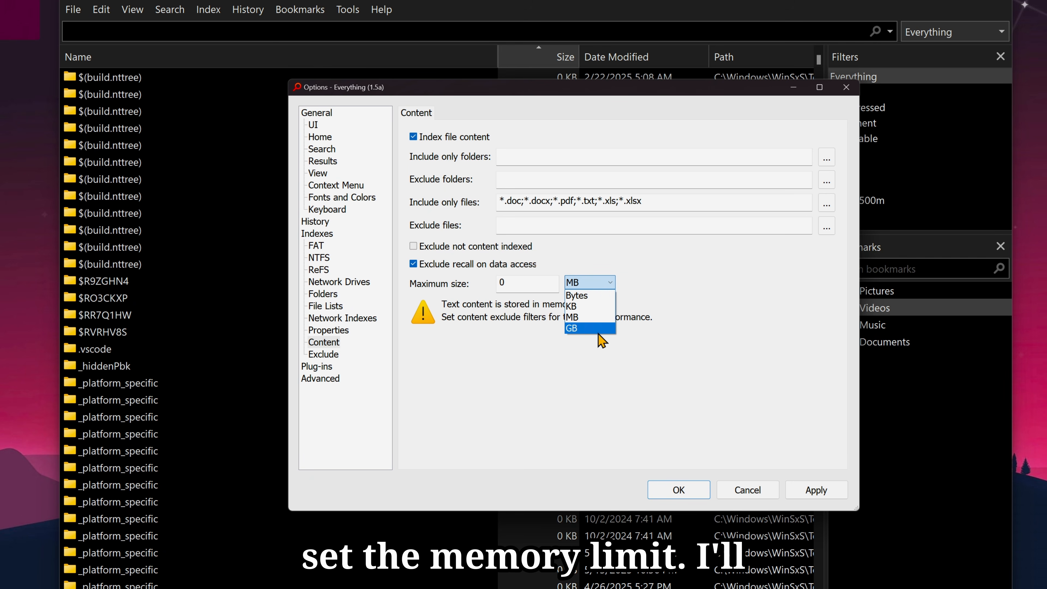
pyautogui.click(601, 337)
pyautogui.doubleClick(529, 285)
pyautogui.write('1')
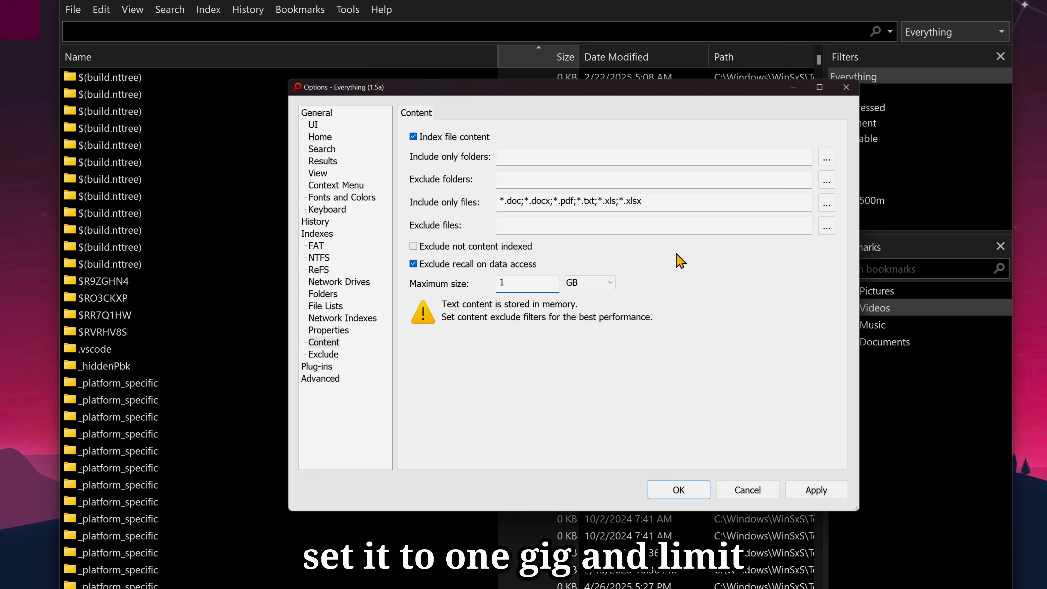
pyautogui.moveTo(666, 202); pyautogui.dragTo(470, 201)
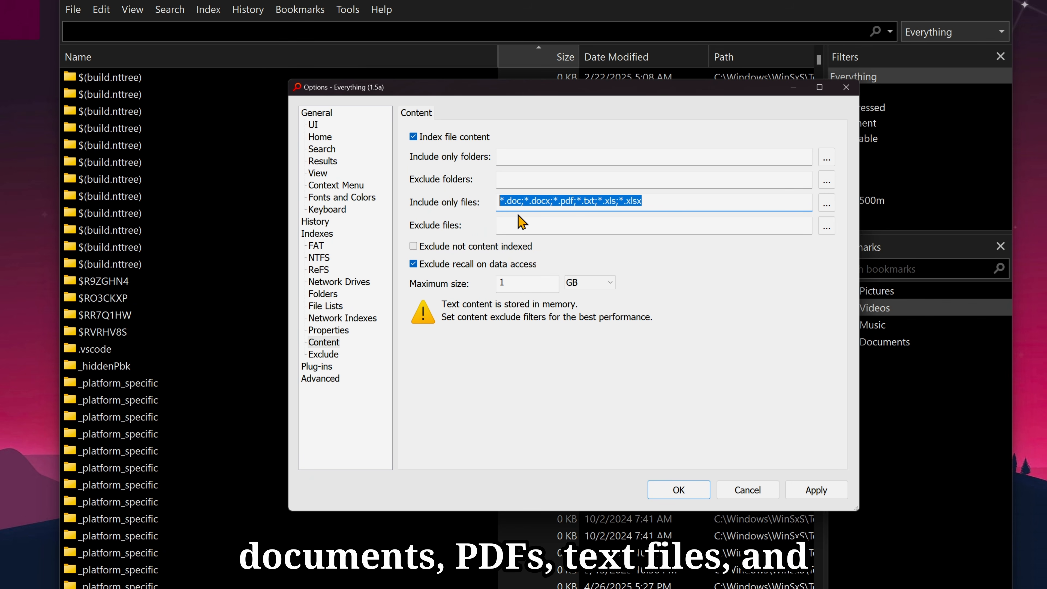
pyautogui.click(654, 201)
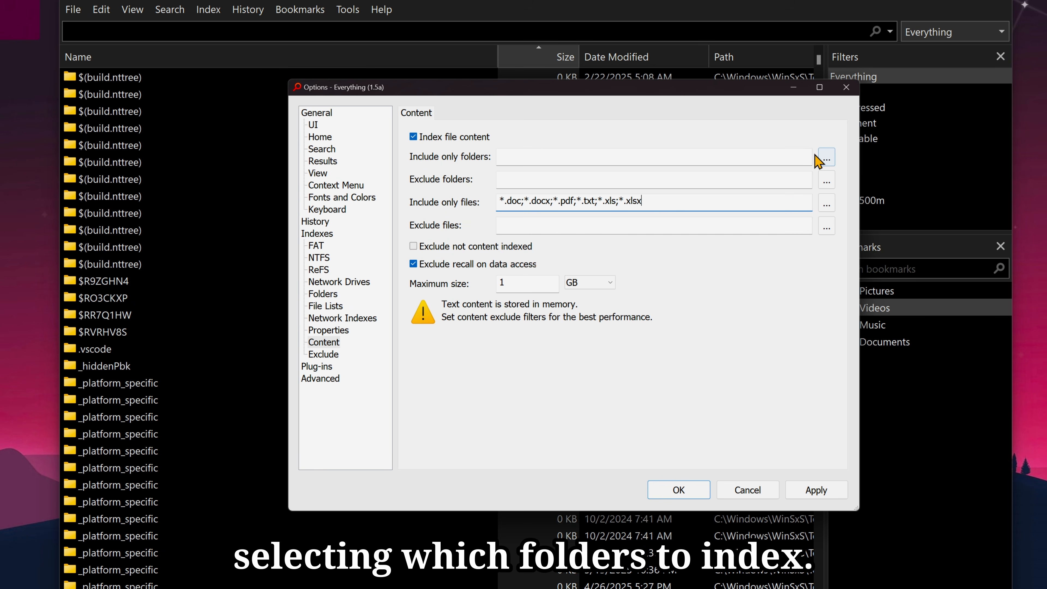
# Restrict content indexing to the user's Documents and Desktop folders and save the options.
pyautogui.click(829, 160)
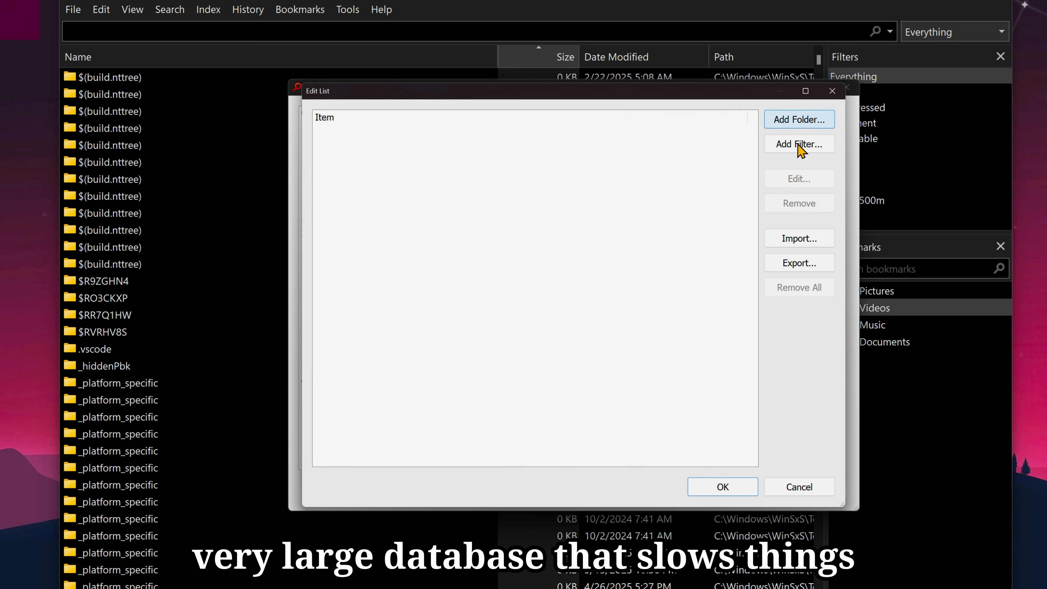
pyautogui.click(771, 121)
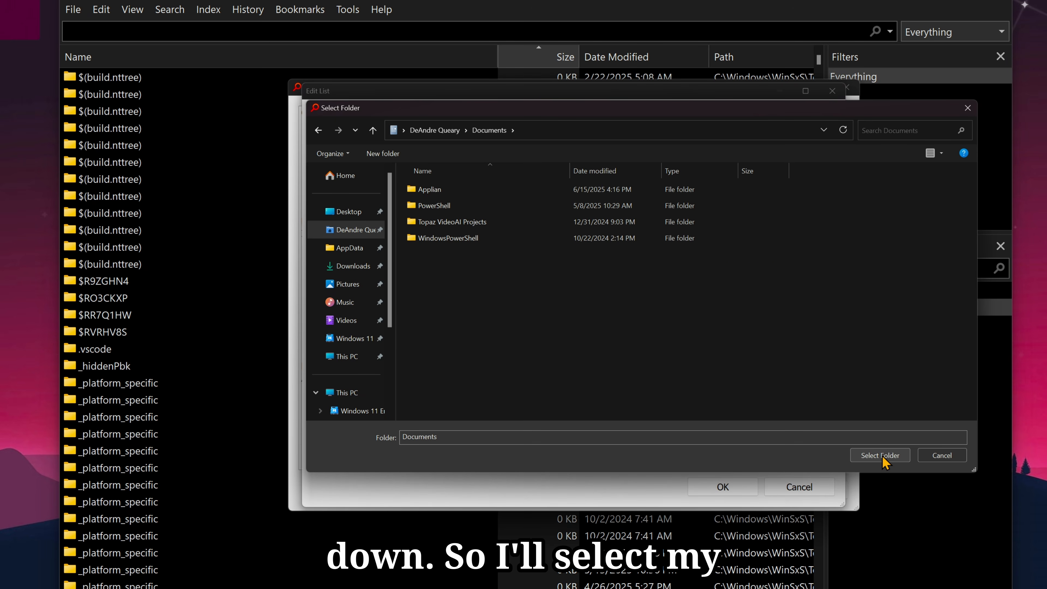
pyautogui.click(882, 455)
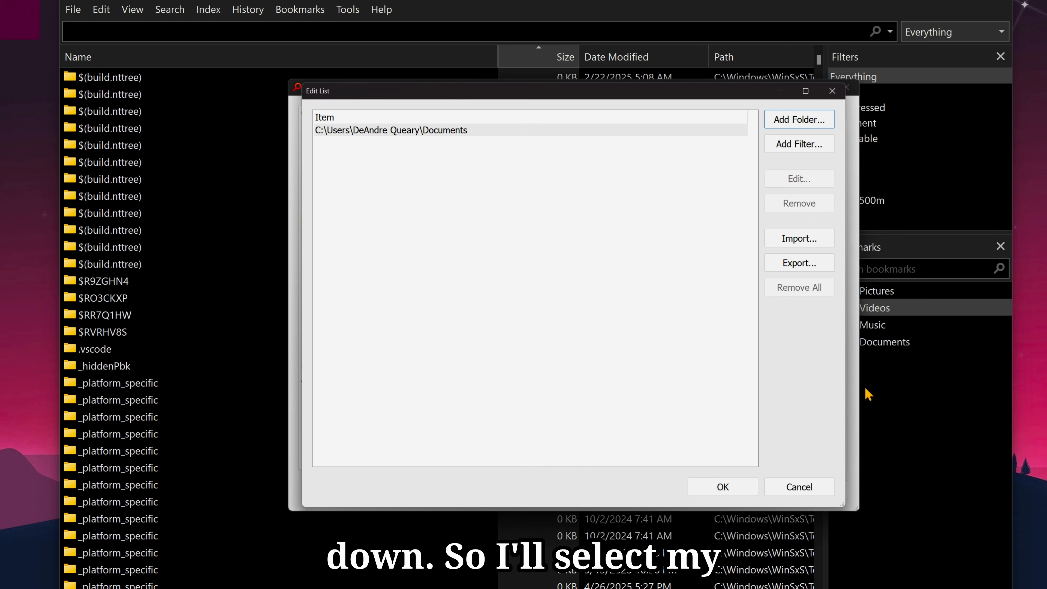
pyautogui.click(800, 120)
pyautogui.click(349, 189)
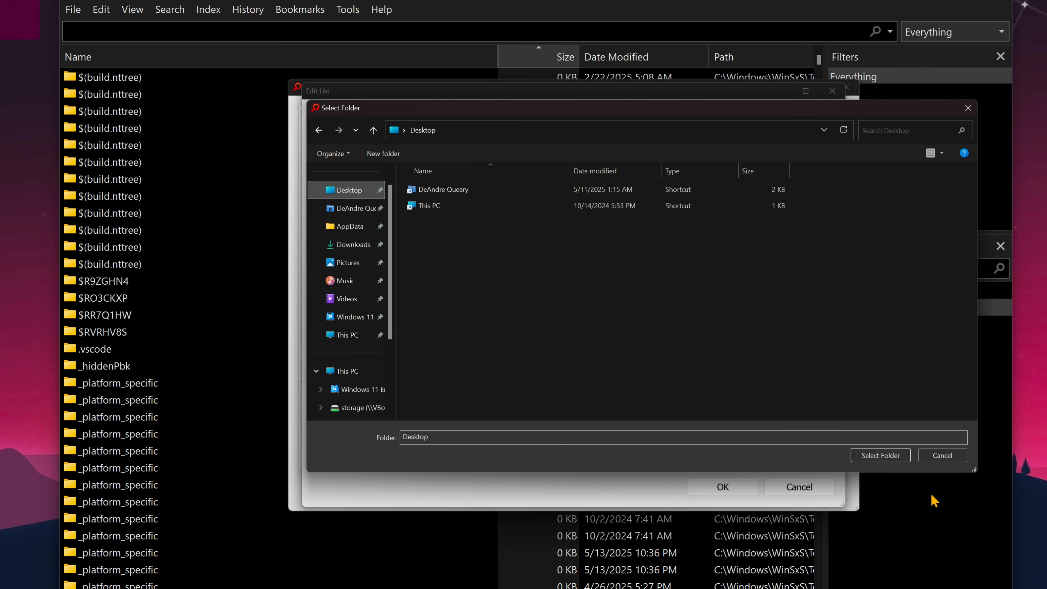
pyautogui.click(874, 455)
pyautogui.click(822, 494)
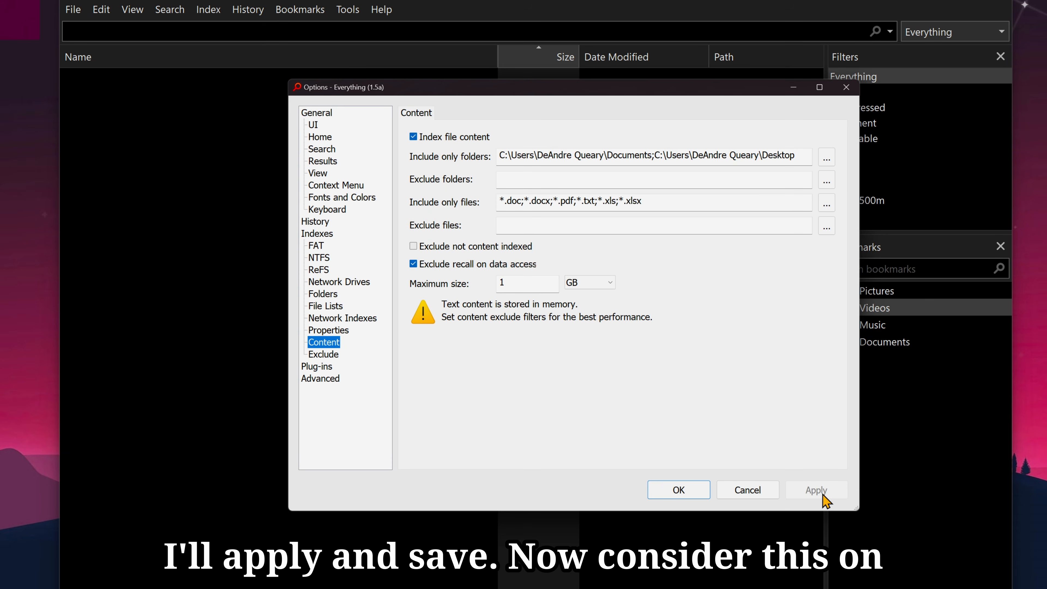
pyautogui.click(703, 492)
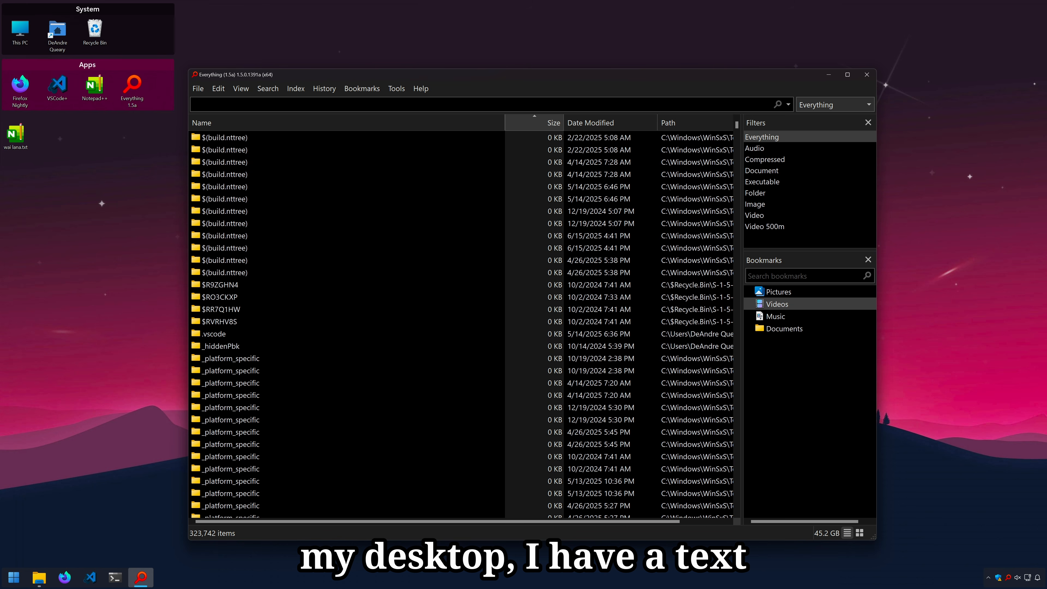
# Read the text in wai lana.txt on the desktop and search file contents for "she is my fav" in the maximized window.
pyautogui.doubleClick(15, 136)
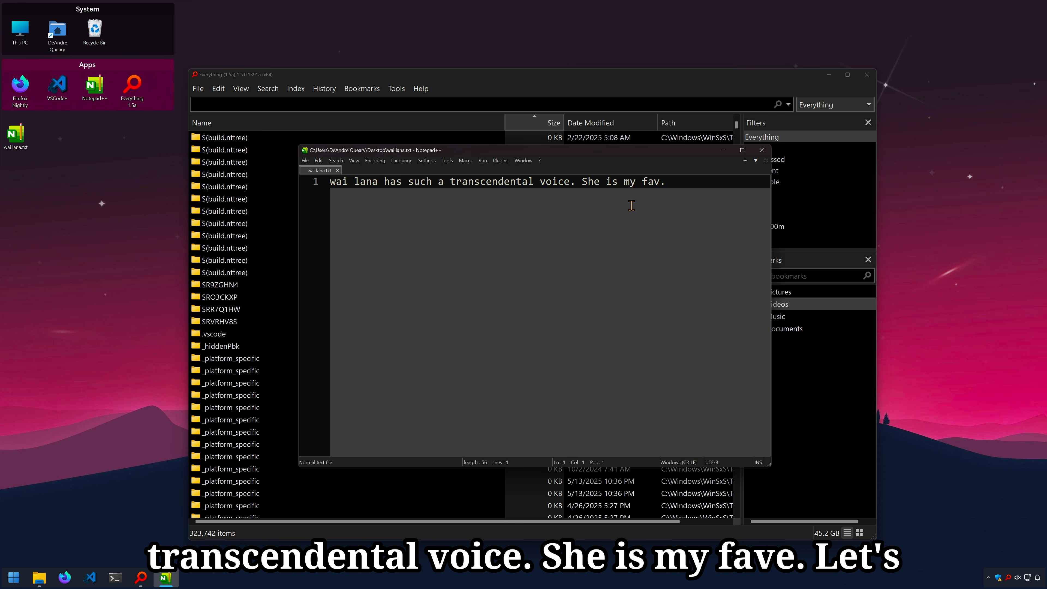
pyautogui.hotkey('alt', 'F4')
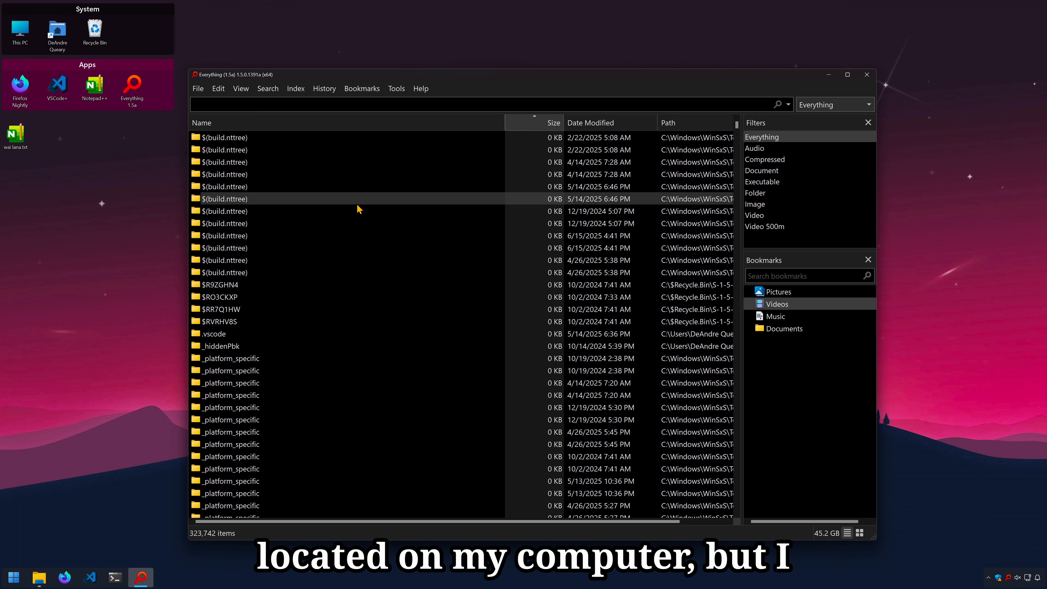
pyautogui.press('super+Up')
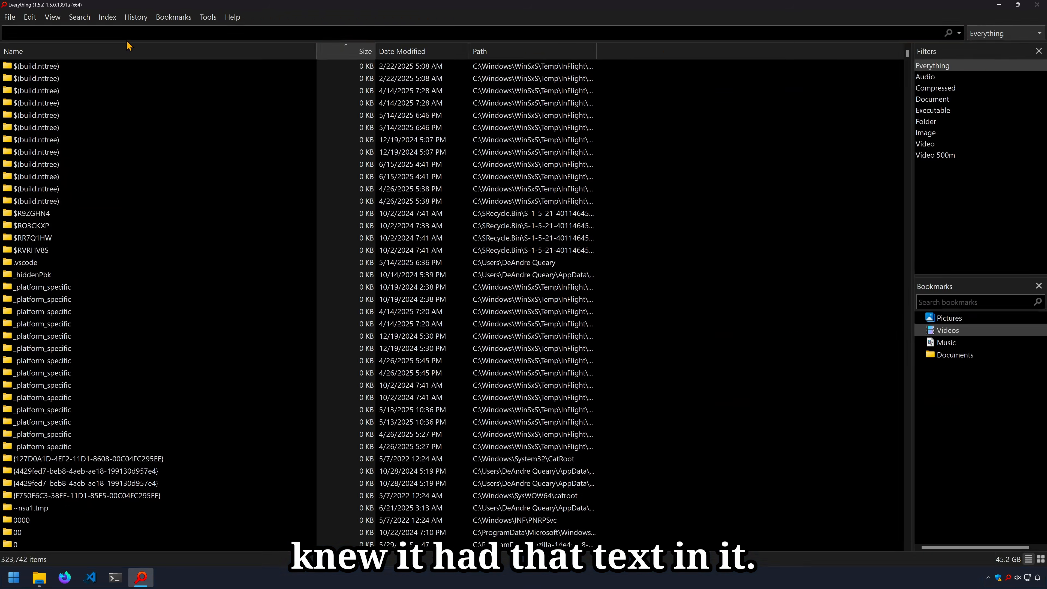
pyautogui.write('content:')
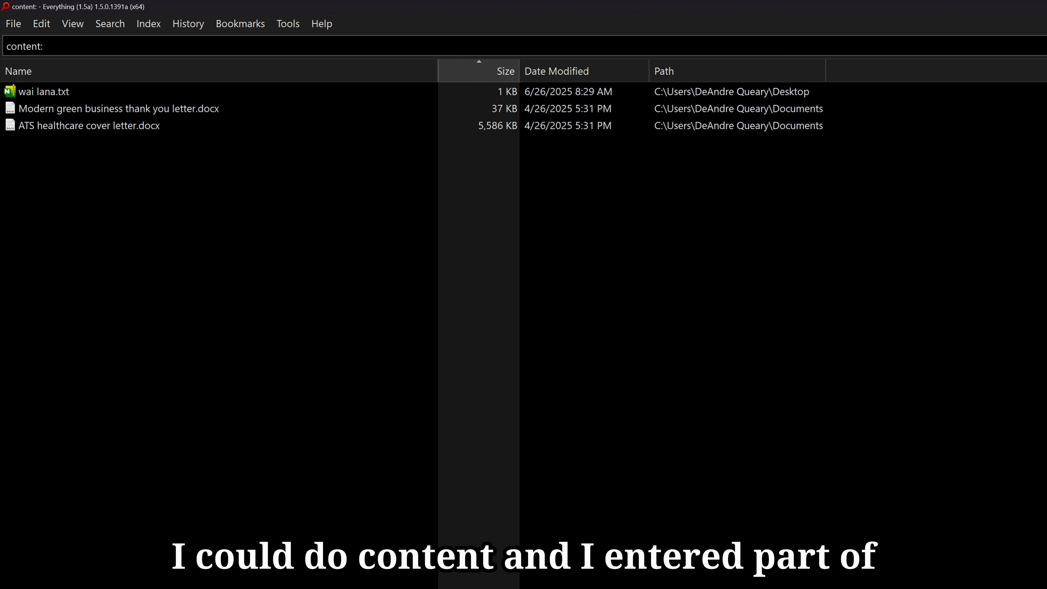
pyautogui.write('"she is my fav')
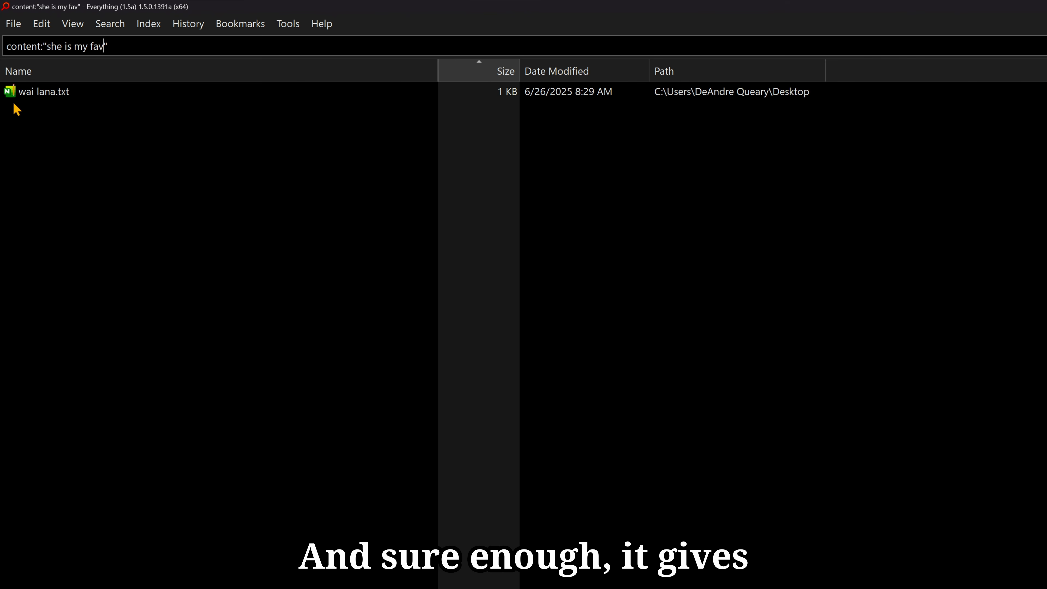
pyautogui.click(34, 98)
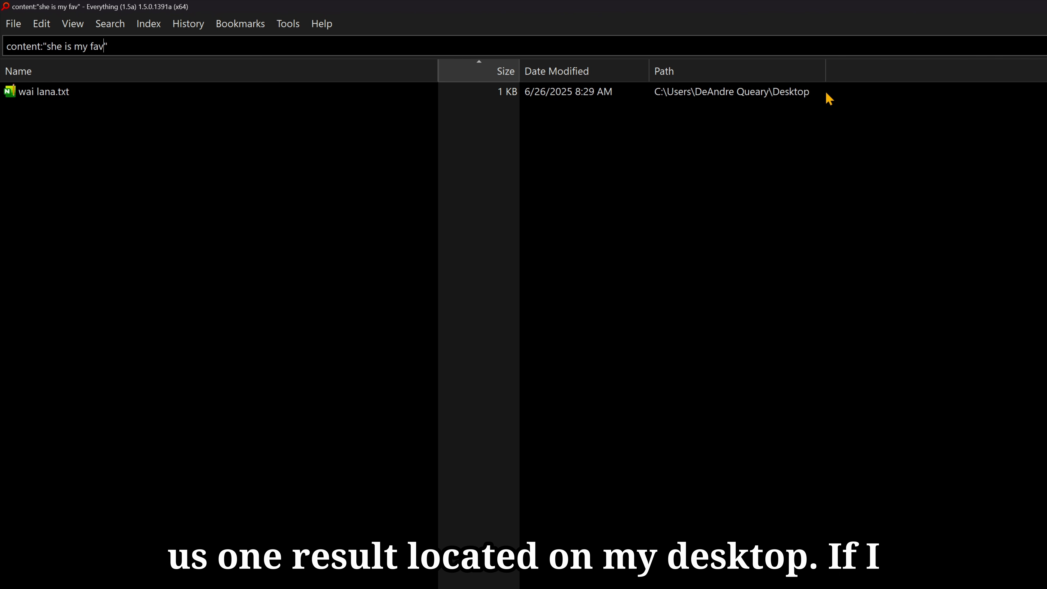
# Move wai lana.txt from the desktop into the Documents folder and clear the content search.
pyautogui.moveTo(20, 184); pyautogui.dragTo(727, 474)
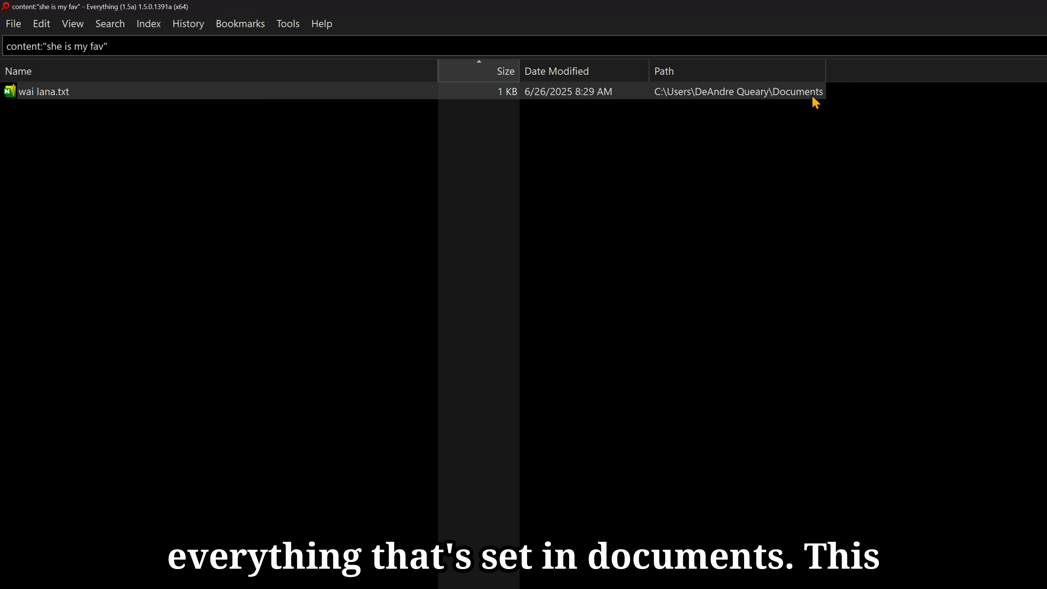
pyautogui.moveTo(156, 45); pyautogui.dragTo(4, 46)
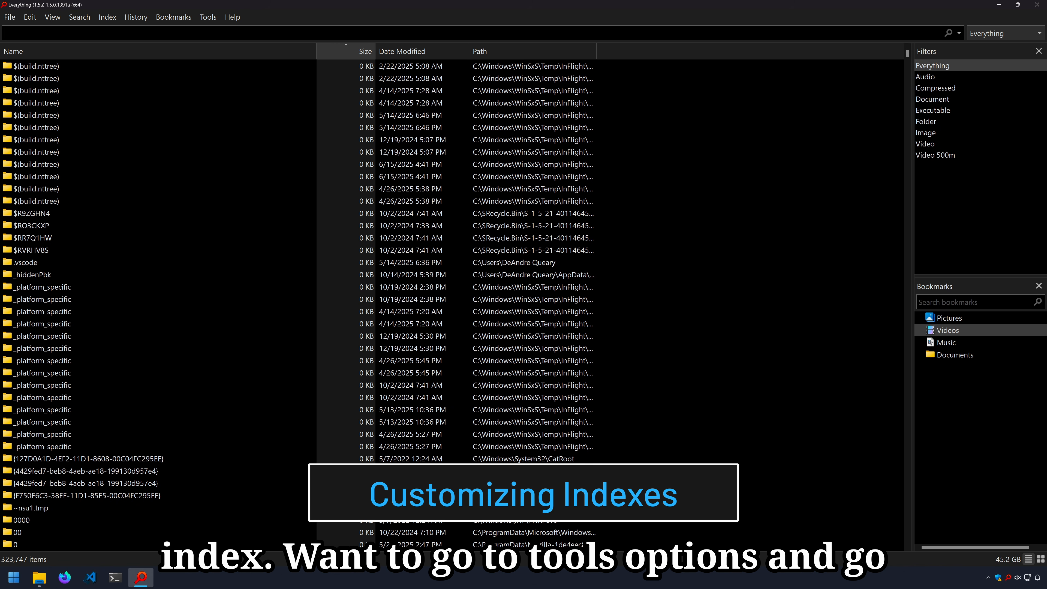
# In the index options, copy the path of the default database folder and inspect its database files in File Explorer.
pyautogui.click(208, 17)
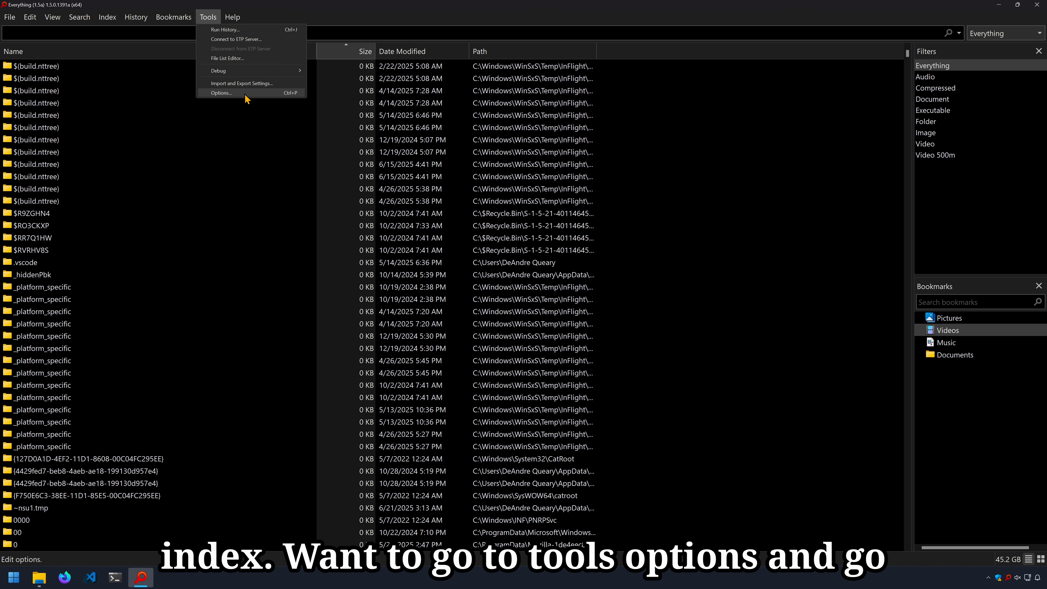
pyautogui.click(223, 93)
pyautogui.click(374, 251)
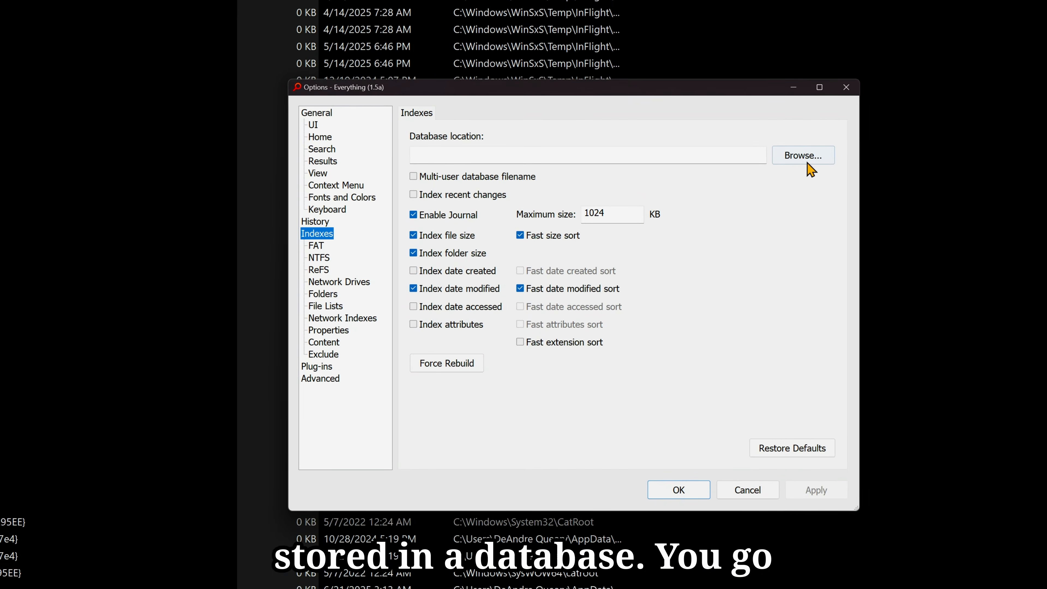
pyautogui.click(726, 194)
pyautogui.click(697, 125)
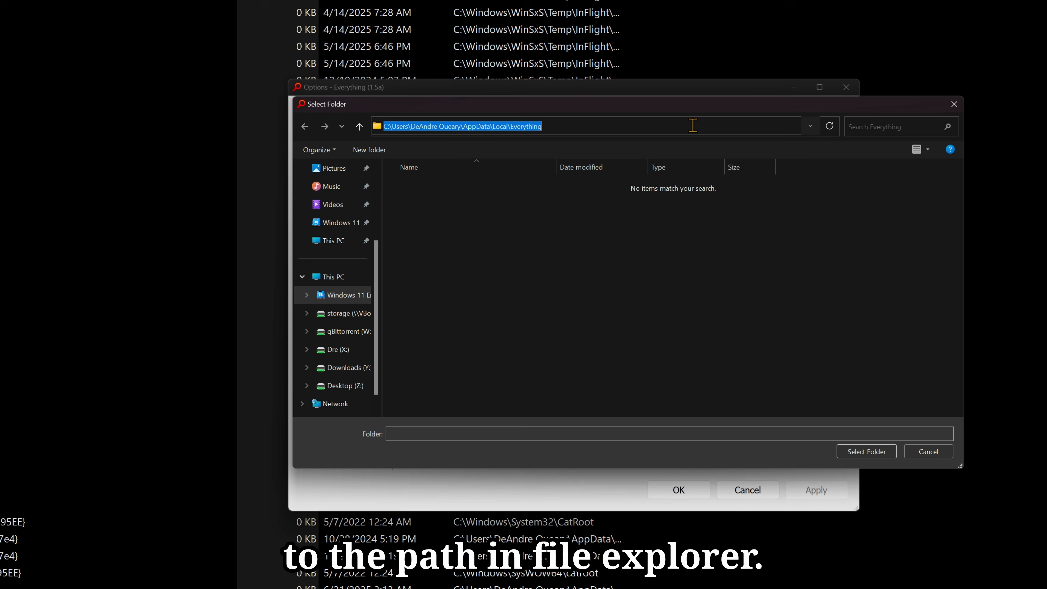
pyautogui.rightClick(535, 126)
pyautogui.click(618, 165)
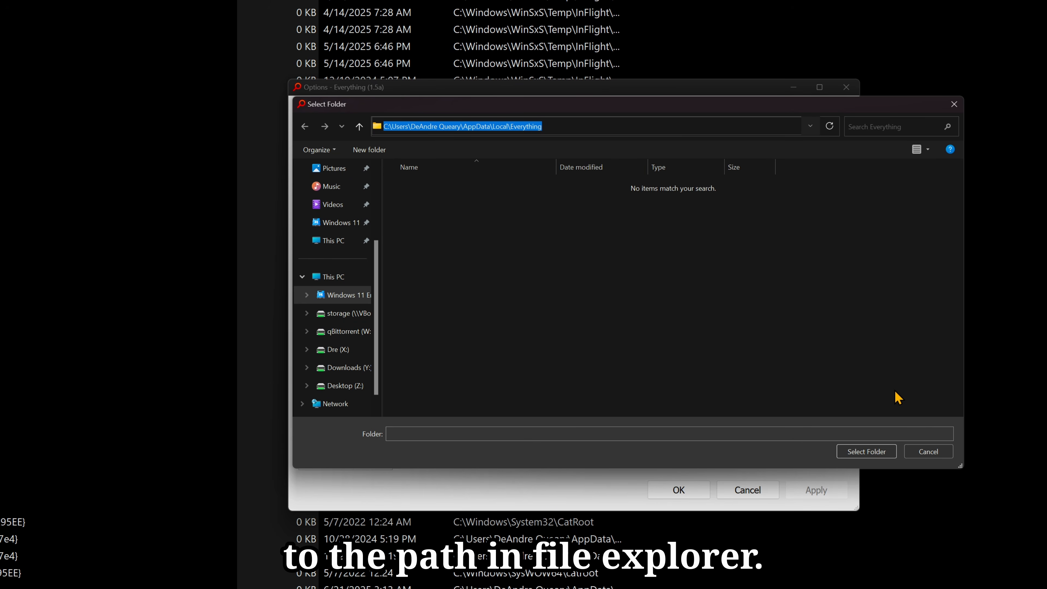
pyautogui.click(928, 454)
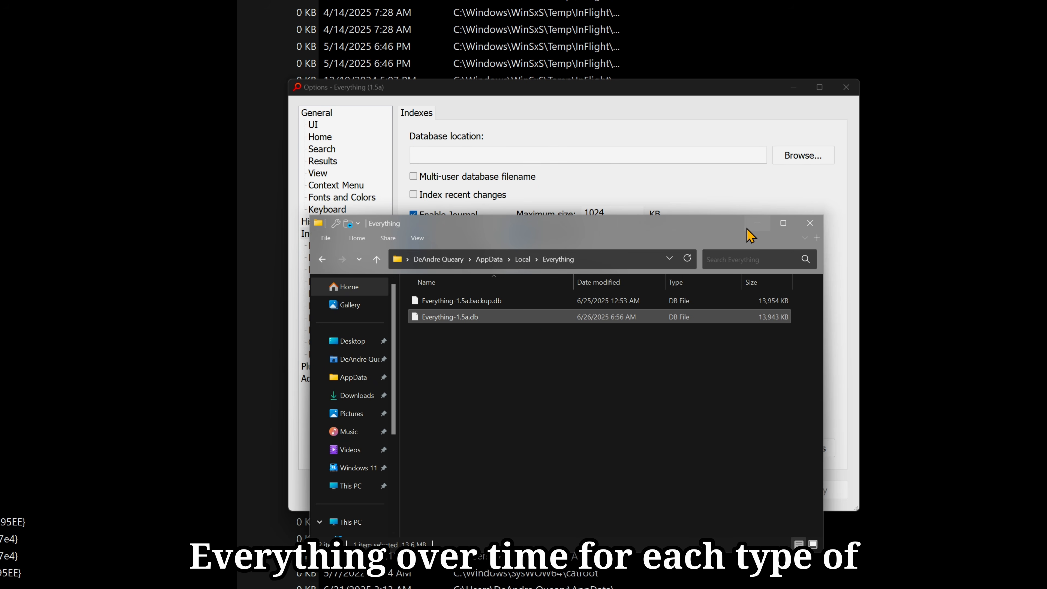
pyautogui.click(756, 223)
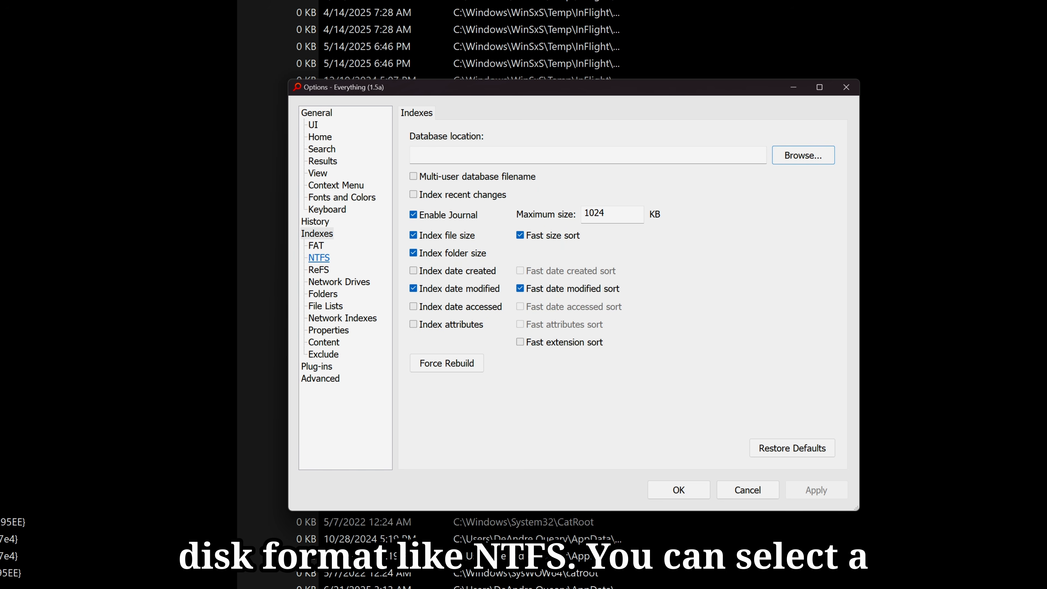
# Select the Windows 11 Enterprise (C:) volume in the NTFS index options and examine the descriptions of the volume inclusion settings.
pyautogui.click(318, 258)
pyautogui.click(511, 208)
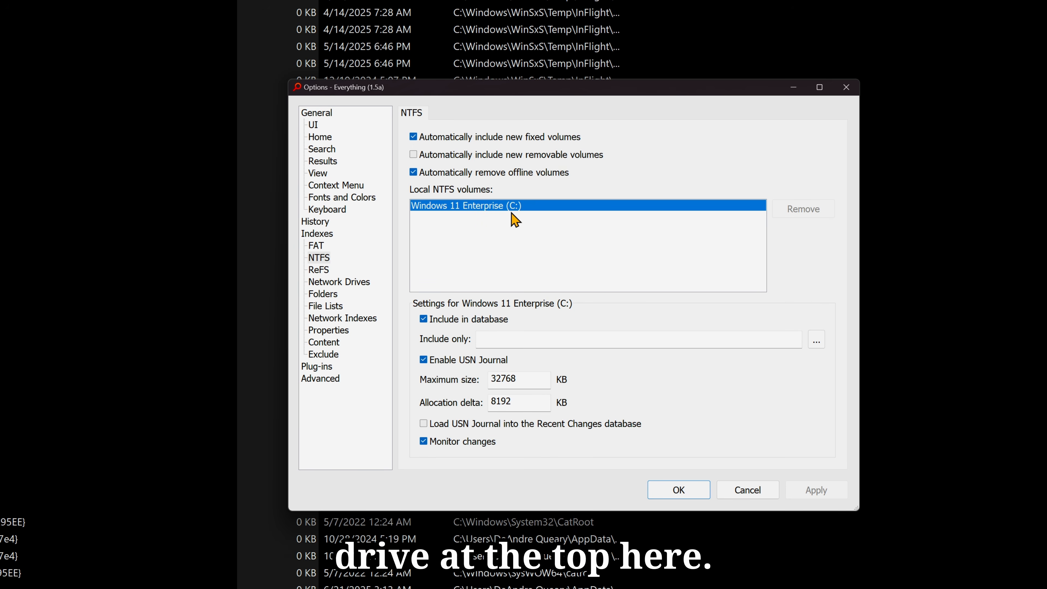
pyautogui.moveTo(483, 141)
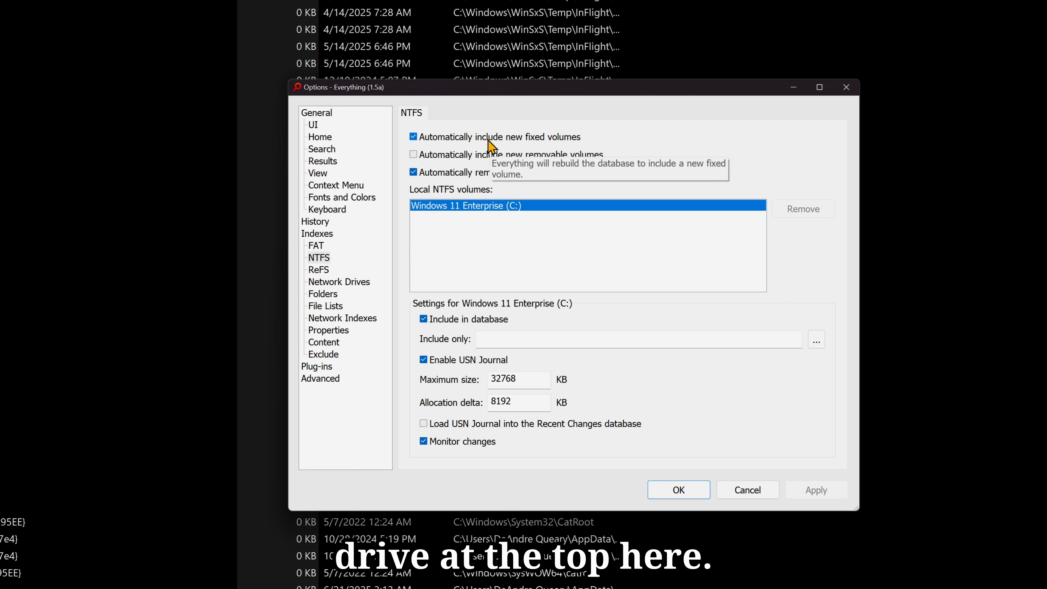
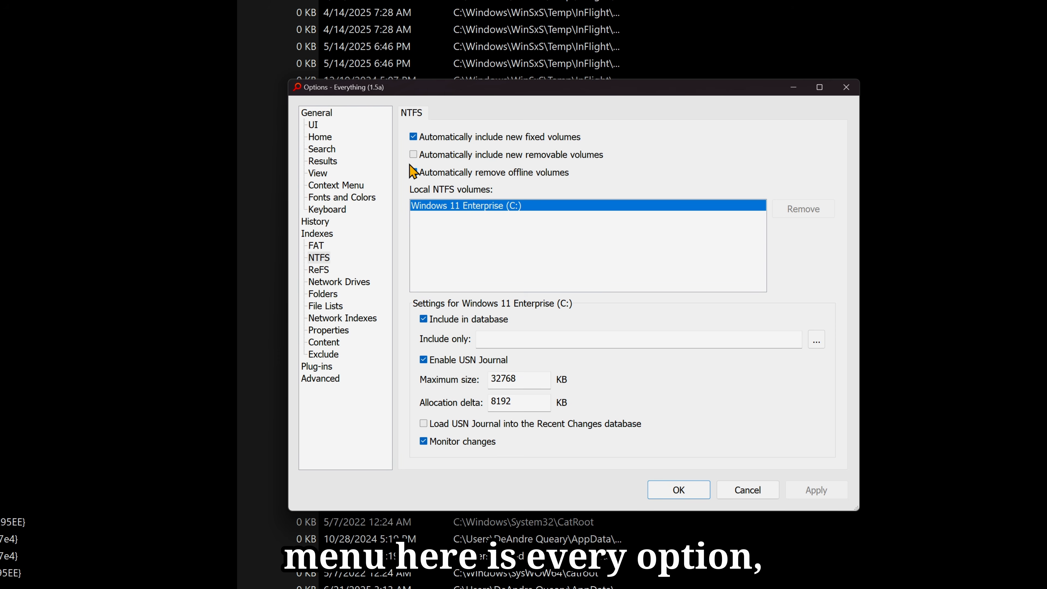
pyautogui.moveTo(577, 163)
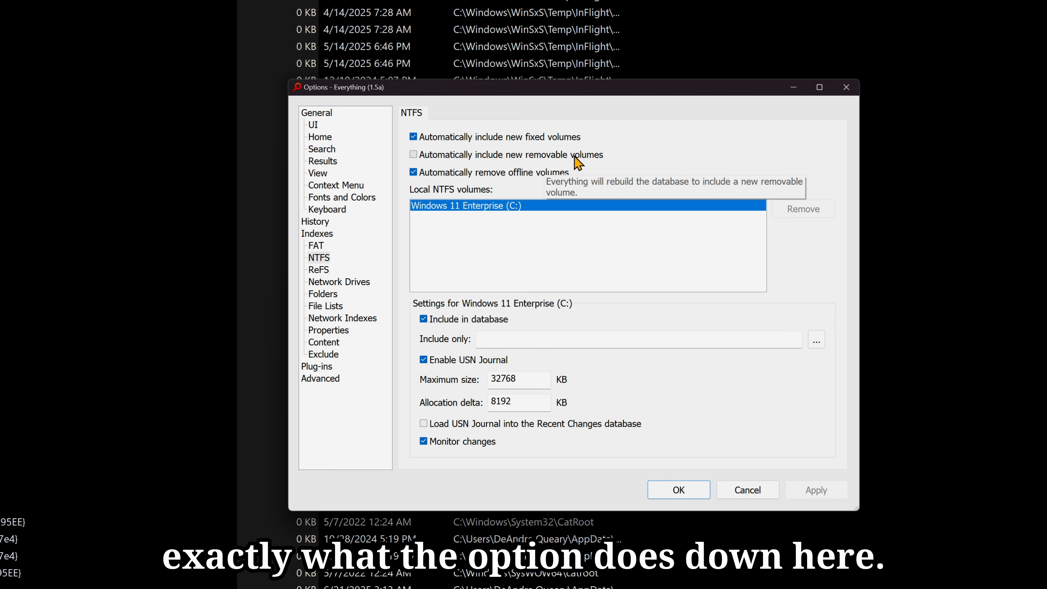
pyautogui.moveTo(498, 328)
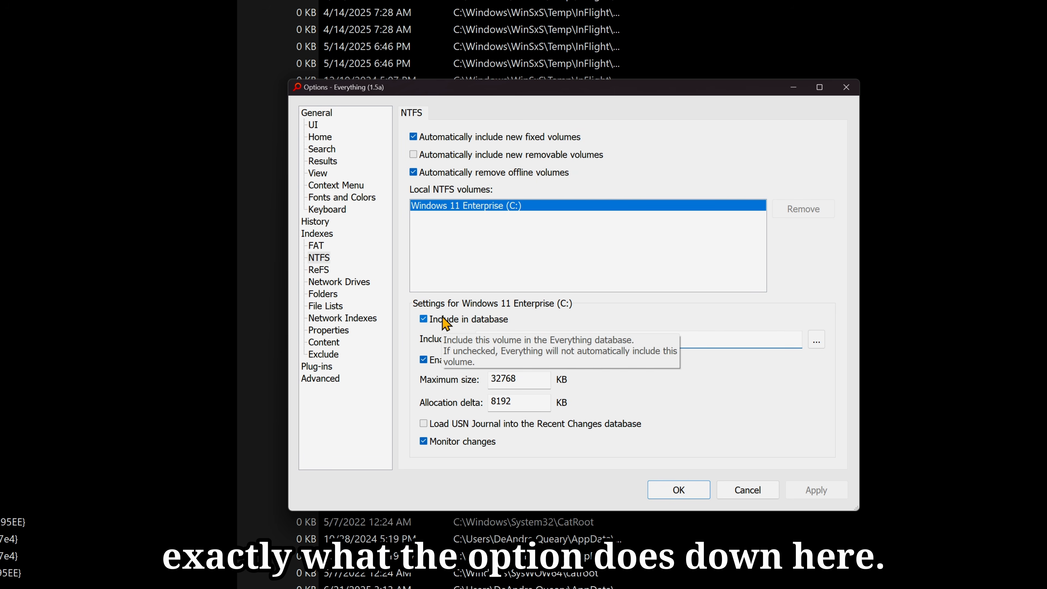
# Exclude the C: volume from the database and apply the change, and include the volume again.
pyautogui.click(467, 320)
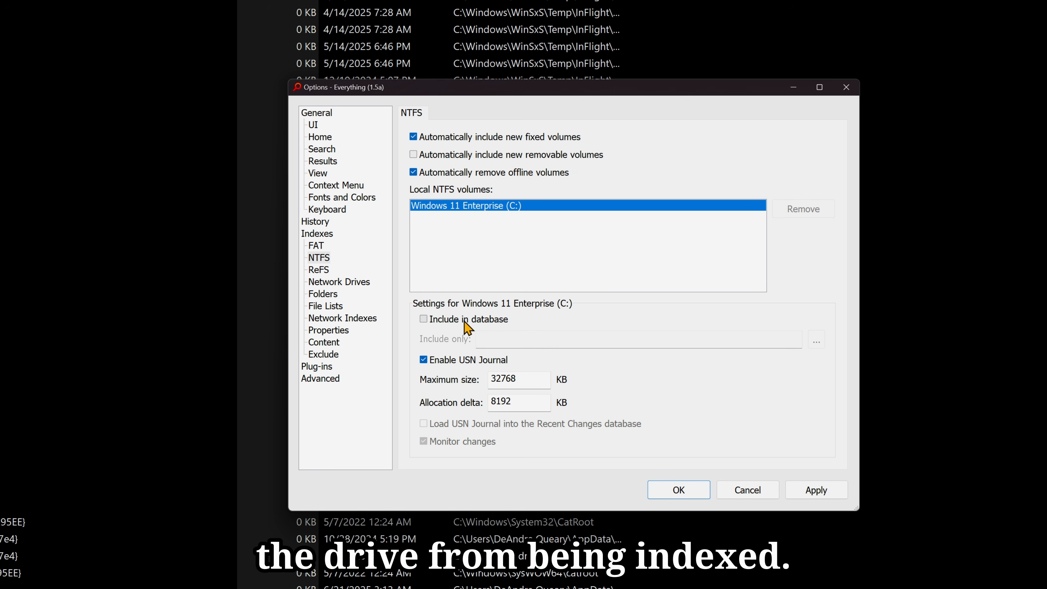
pyautogui.click(815, 492)
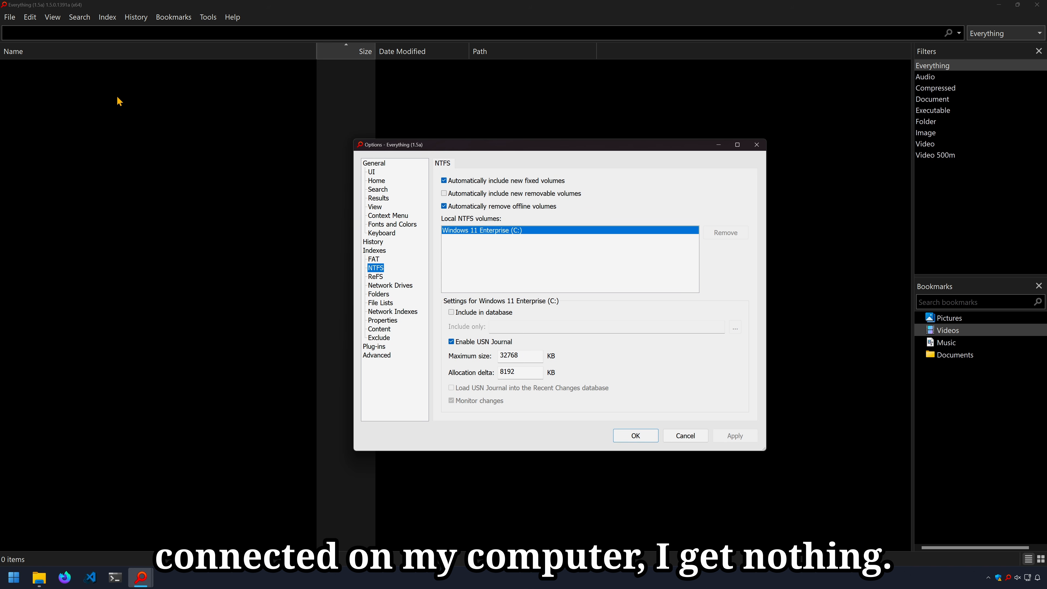
pyautogui.click(506, 313)
pyautogui.click(735, 435)
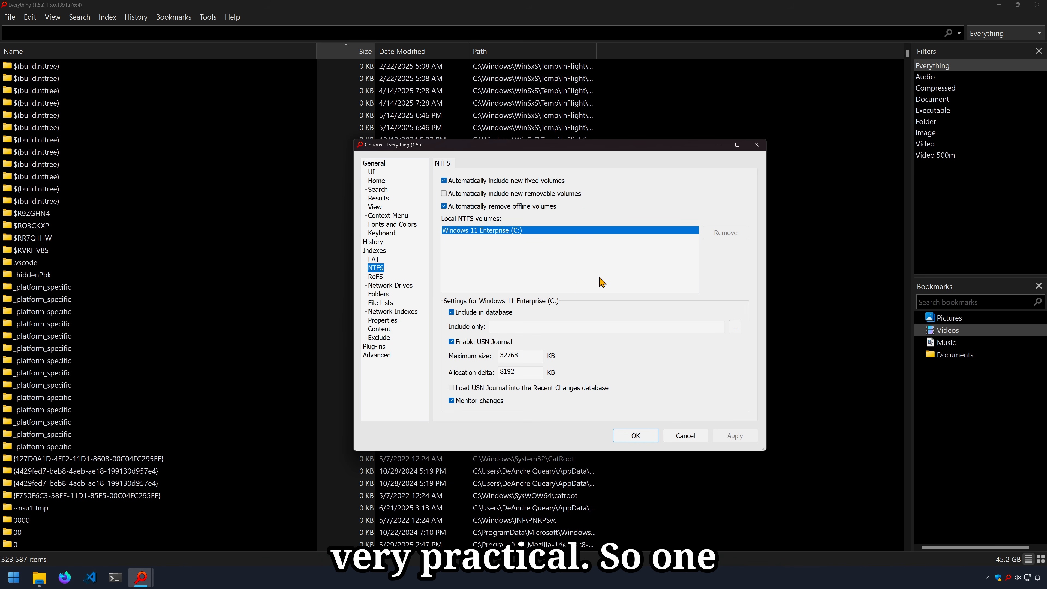
# Restrict indexing of the C: volume to the personal user folder under C:\Users through the Include only setting.
pyautogui.click(607, 325)
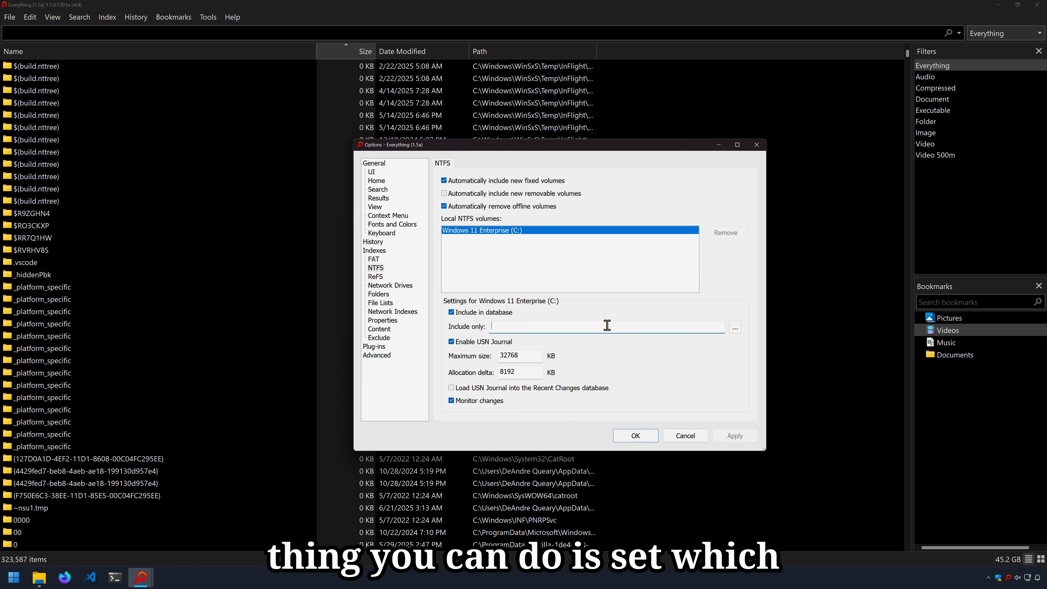
pyautogui.click(735, 327)
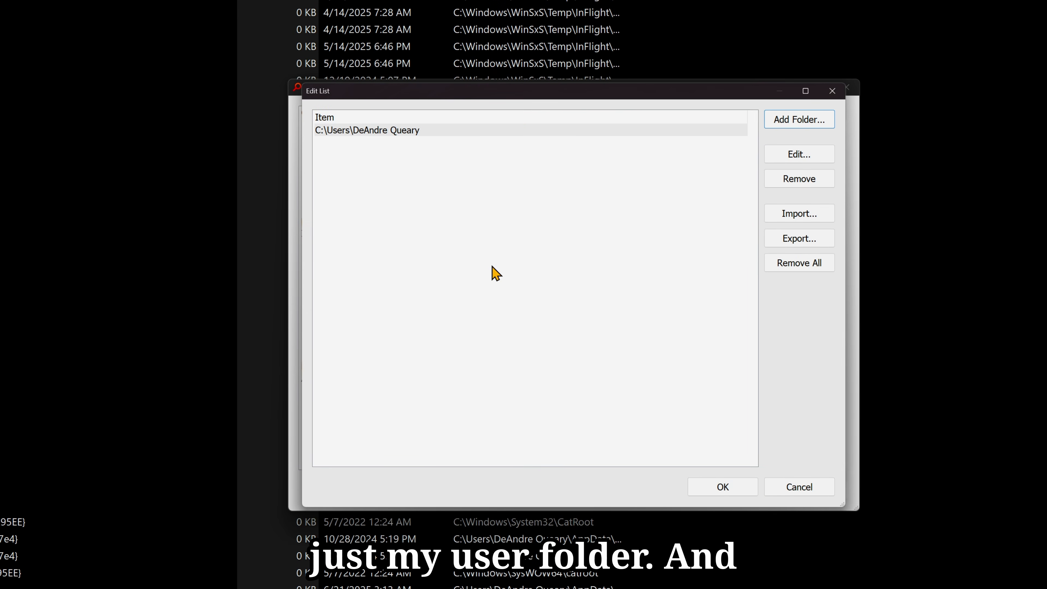
pyautogui.click(718, 487)
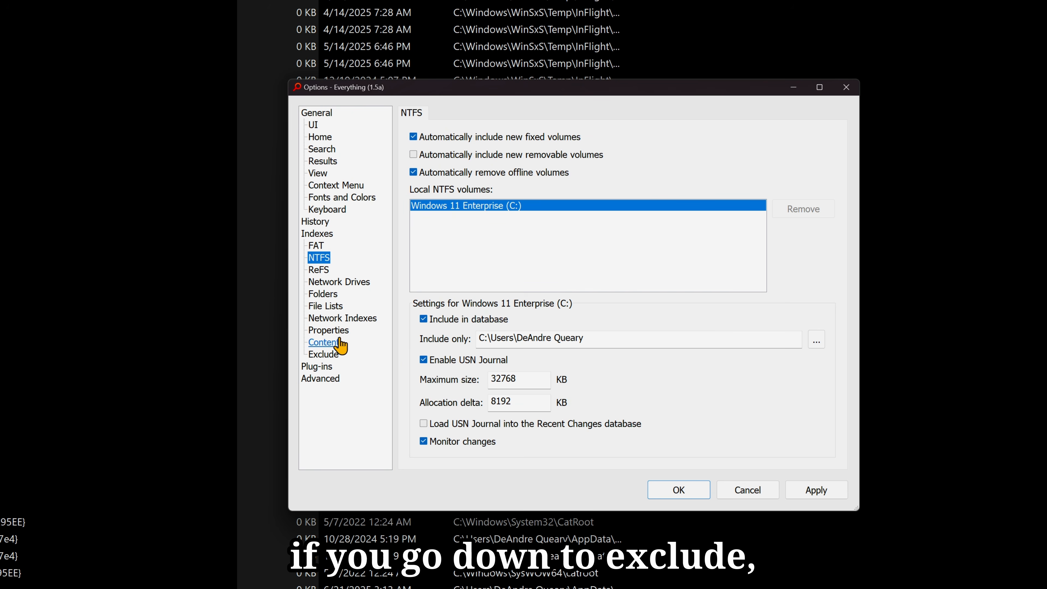
# Add the user profile's AppData folder to the list of folders excluded from the index.
pyautogui.click(335, 355)
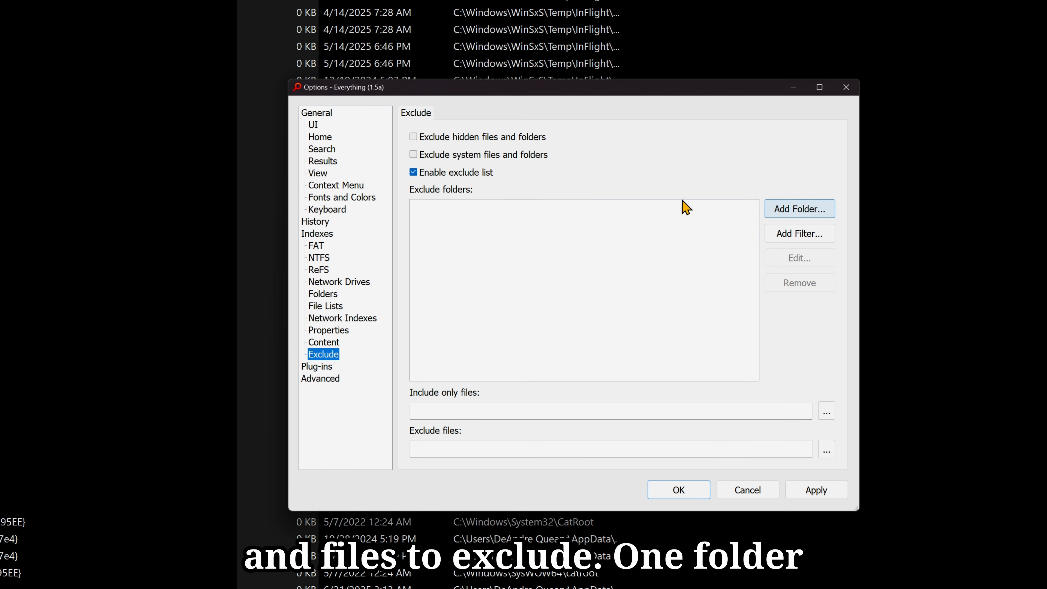
pyautogui.click(777, 210)
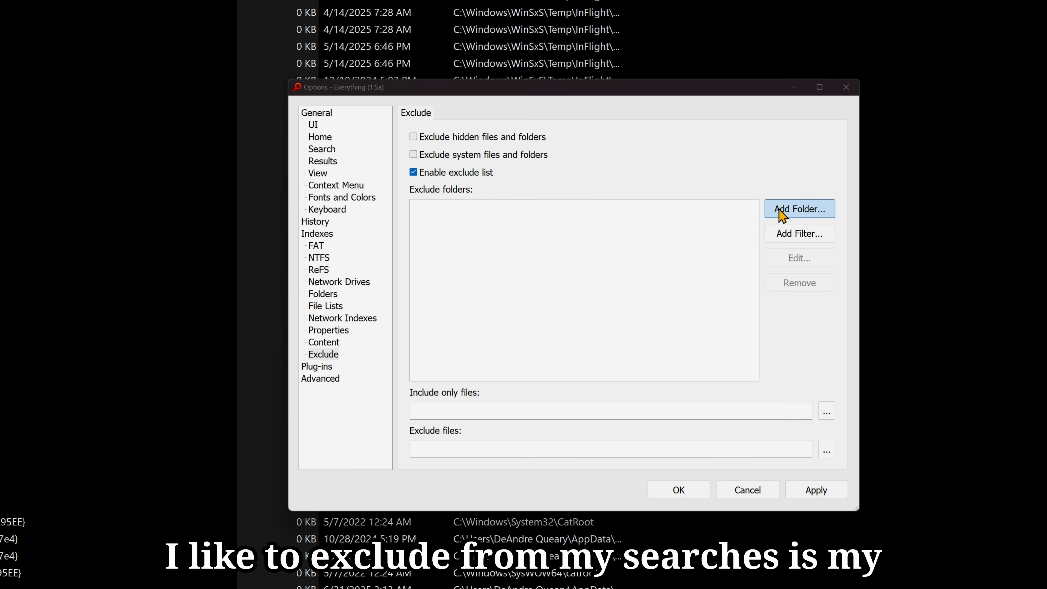
pyautogui.click(334, 245)
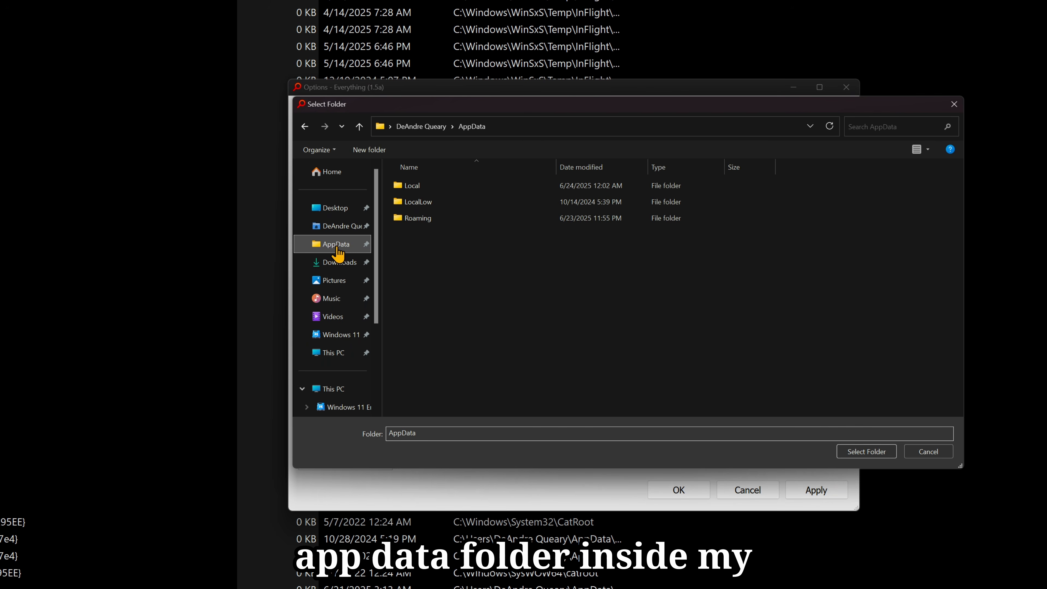
pyautogui.click(867, 452)
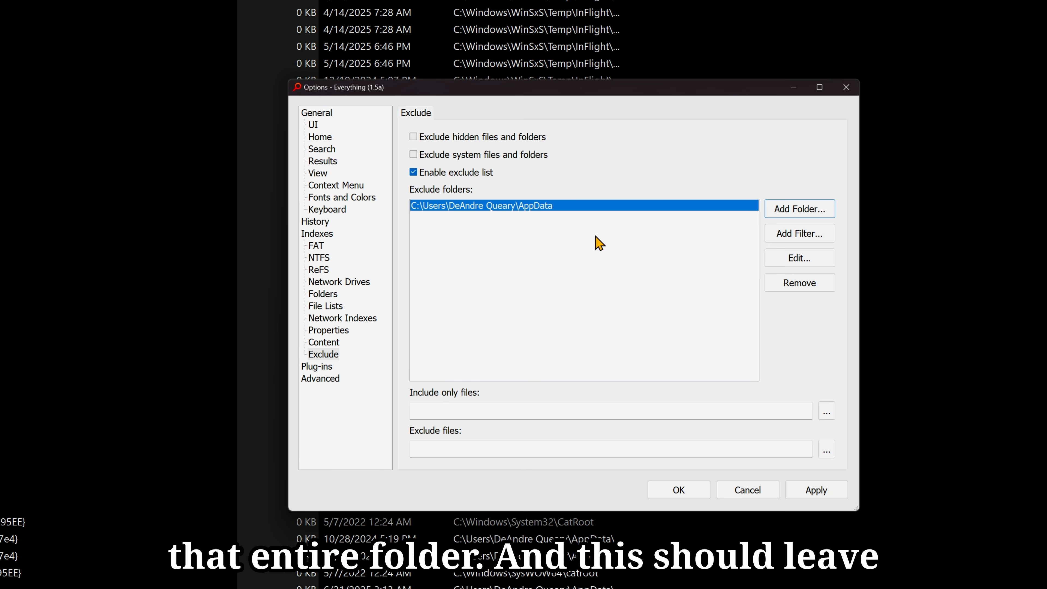
# Review the C: volume's include-only folder and the excluded AppData folder, and apply the index changes.
pyautogui.click(317, 259)
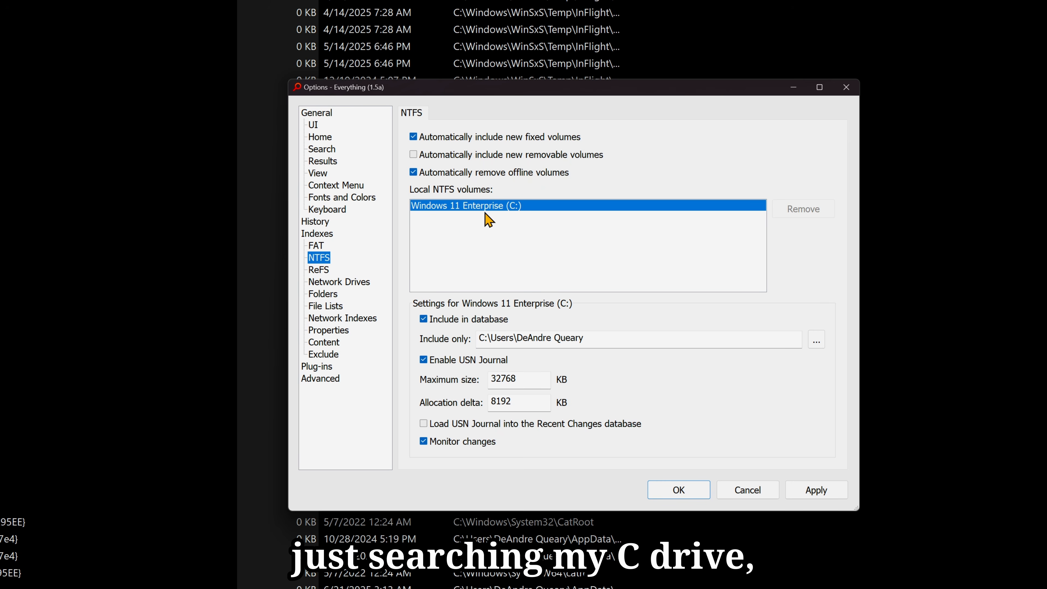
pyautogui.moveTo(609, 342); pyautogui.dragTo(473, 338)
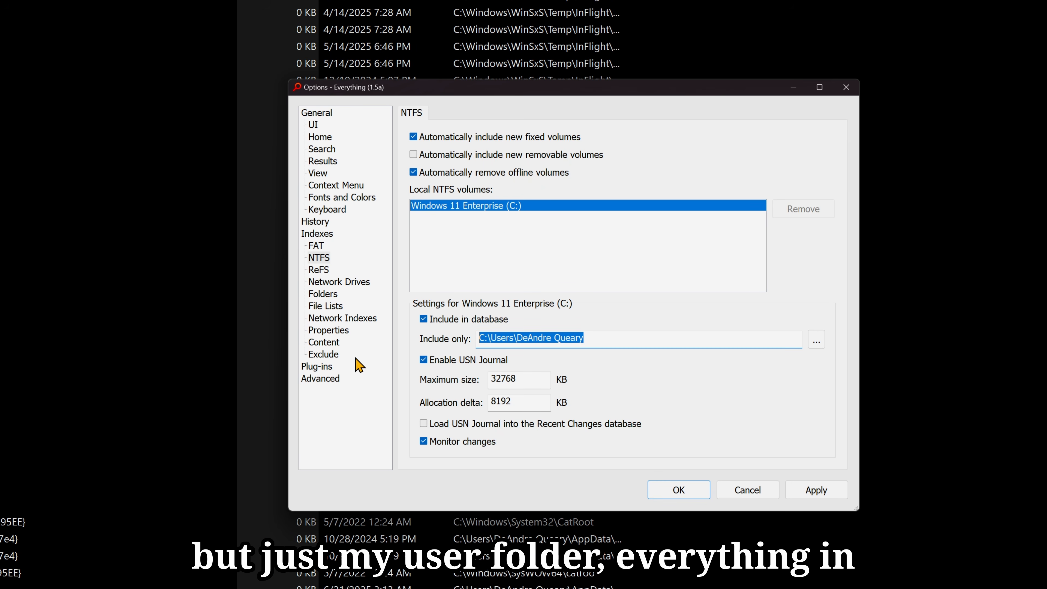
pyautogui.click(324, 354)
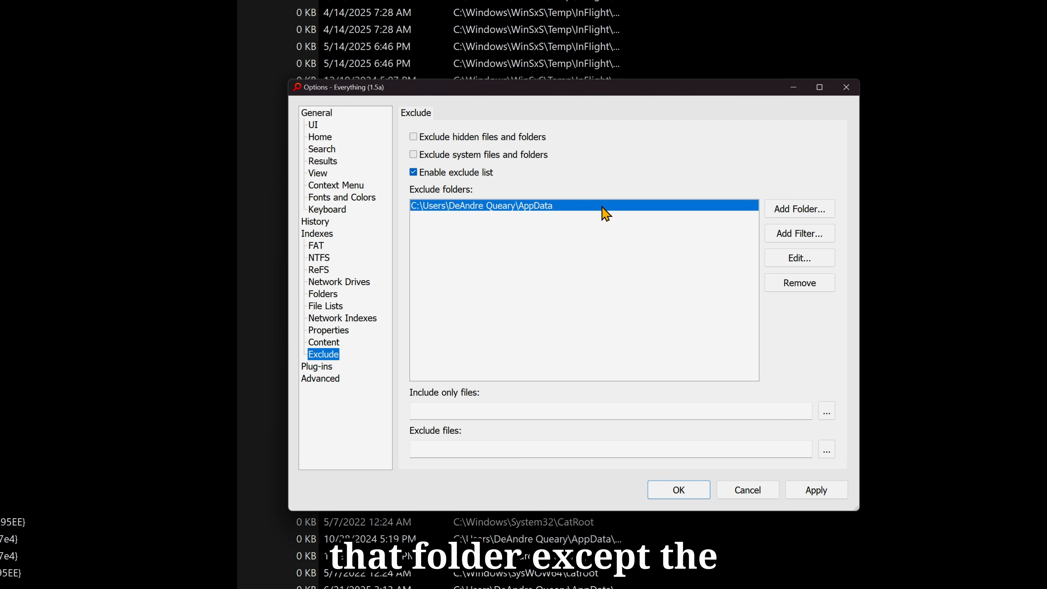
pyautogui.click(843, 498)
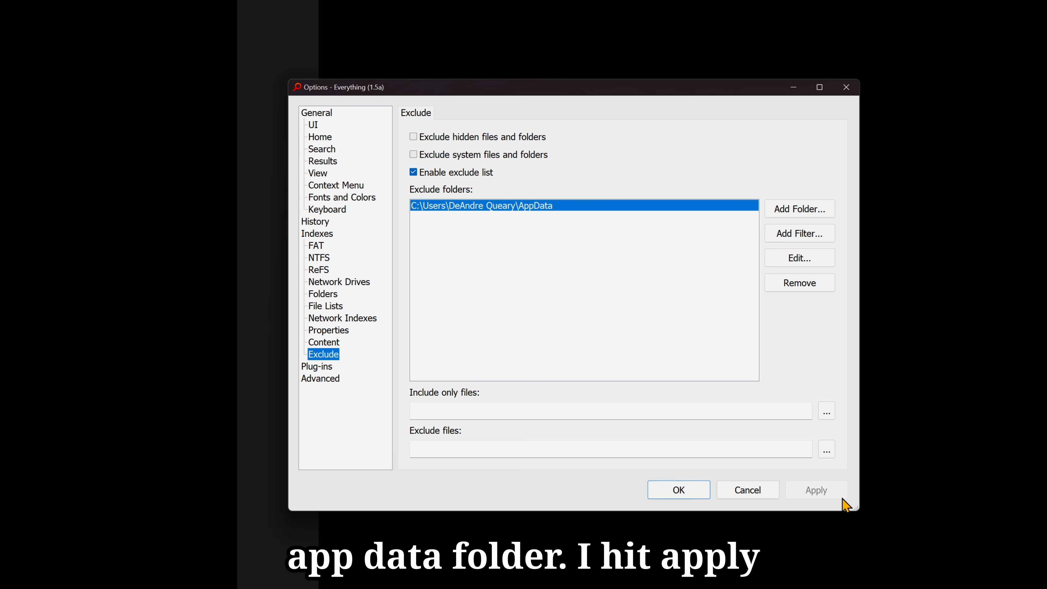
pyautogui.click(679, 490)
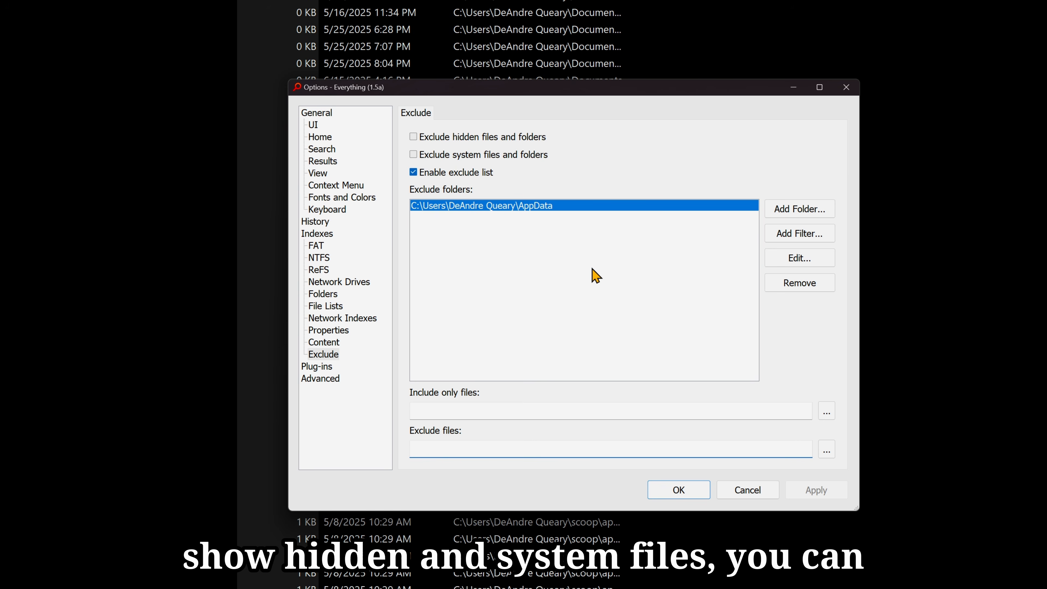
# Turn on the exclusion of hidden files and folders and of system files and folders.
pyautogui.click(466, 134)
pyautogui.click(453, 139)
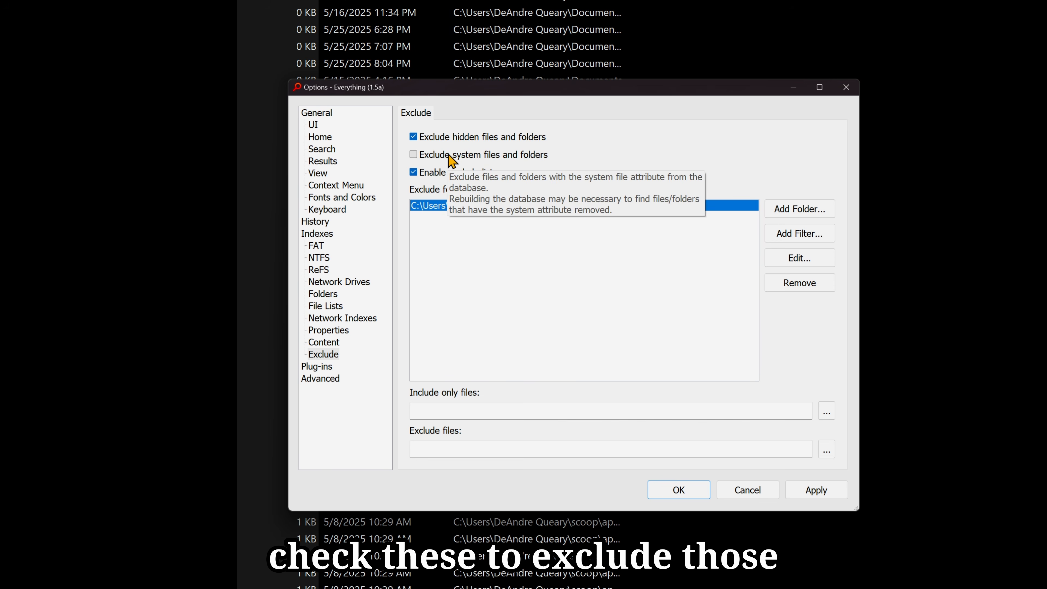
pyautogui.click(453, 157)
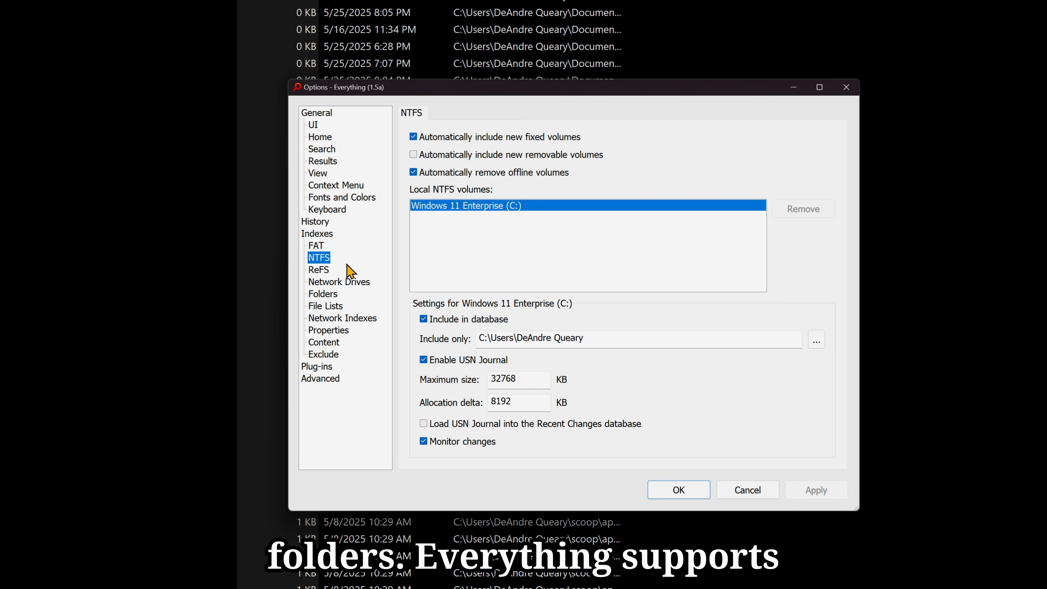
# Examine the FAT, ReFS, Network Drives and Network Indexes options, switching automatic inclusion of new mapped network drives on and off again.
pyautogui.click(314, 246)
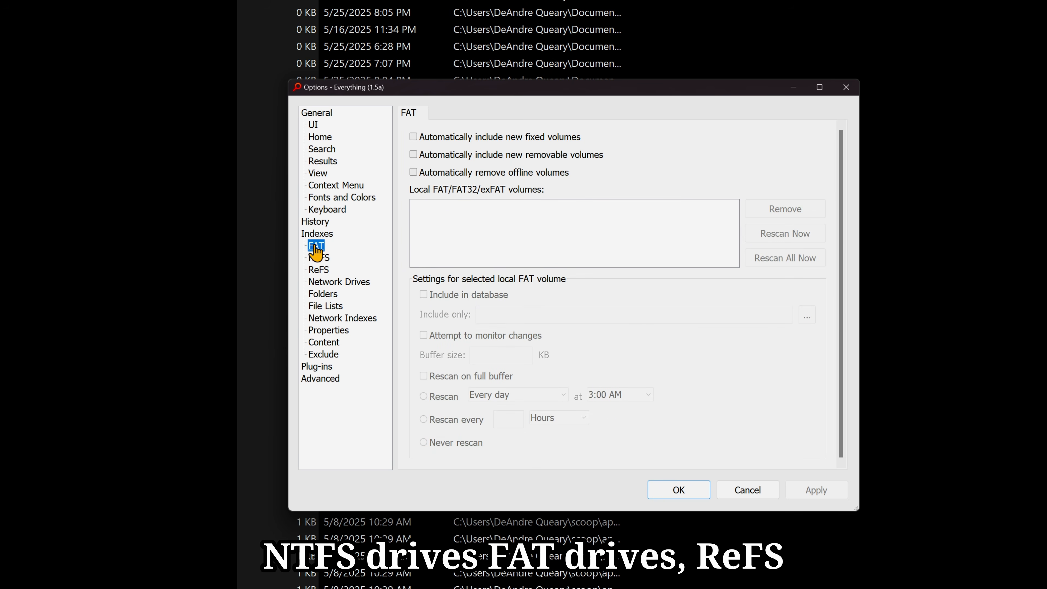
pyautogui.click(319, 269)
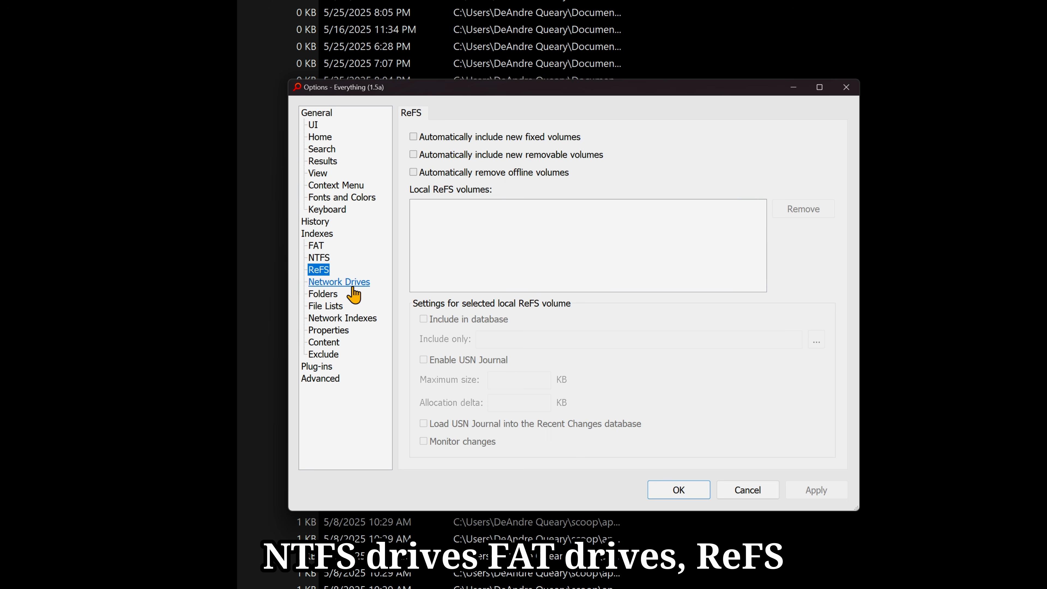
pyautogui.click(346, 282)
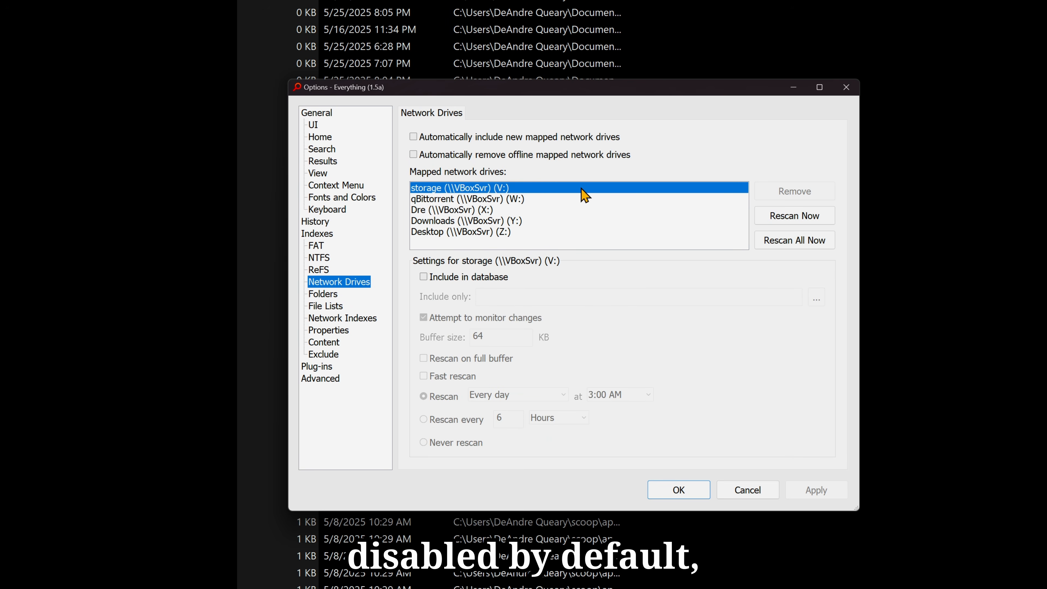
pyautogui.click(447, 137)
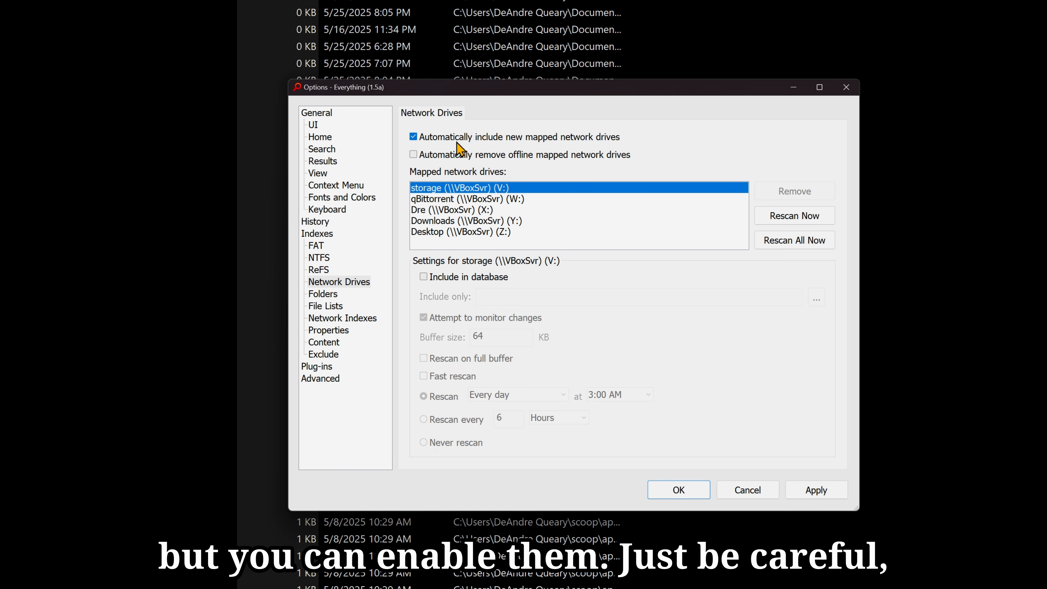
pyautogui.click(456, 140)
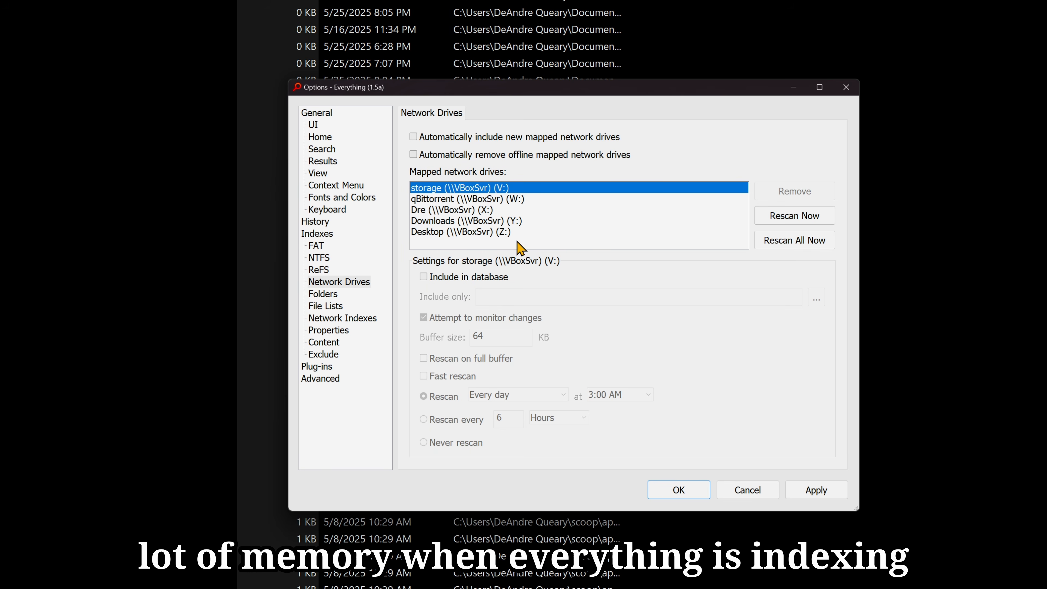
pyautogui.click(342, 318)
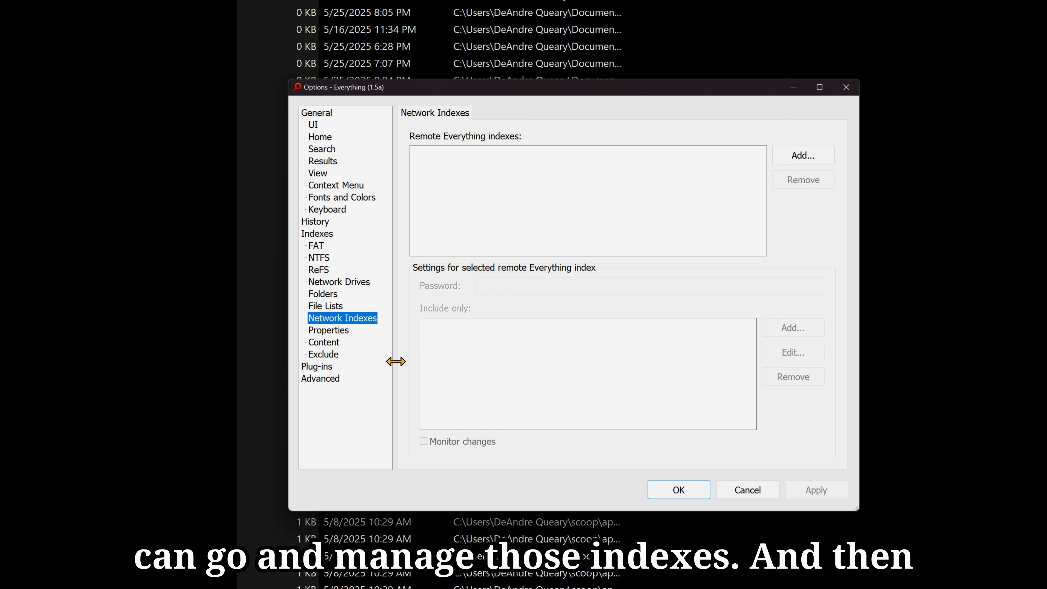
# Add the Frame Rate property from the Video group to the indexed properties and check its included file types.
pyautogui.click(329, 330)
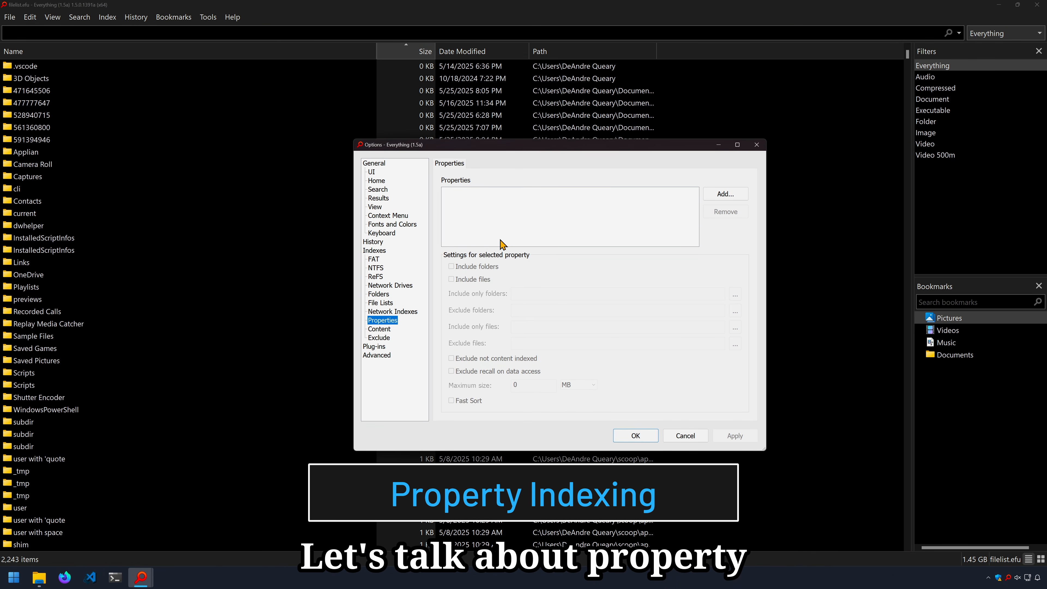
pyautogui.click(723, 195)
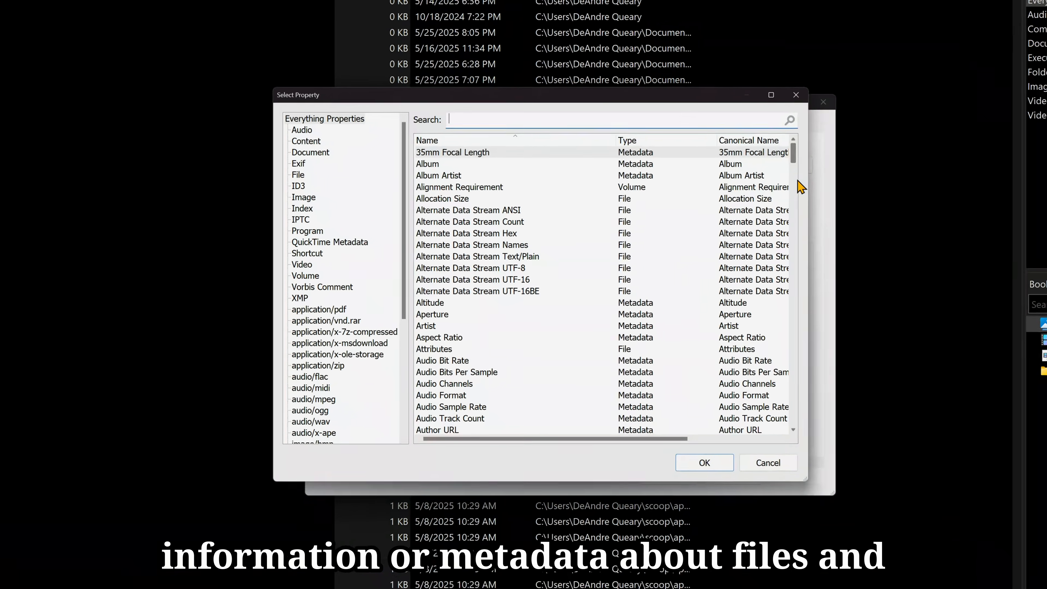
pyautogui.moveTo(816, 147); pyautogui.dragTo(813, 260)
pyautogui.click(287, 264)
pyautogui.click(475, 365)
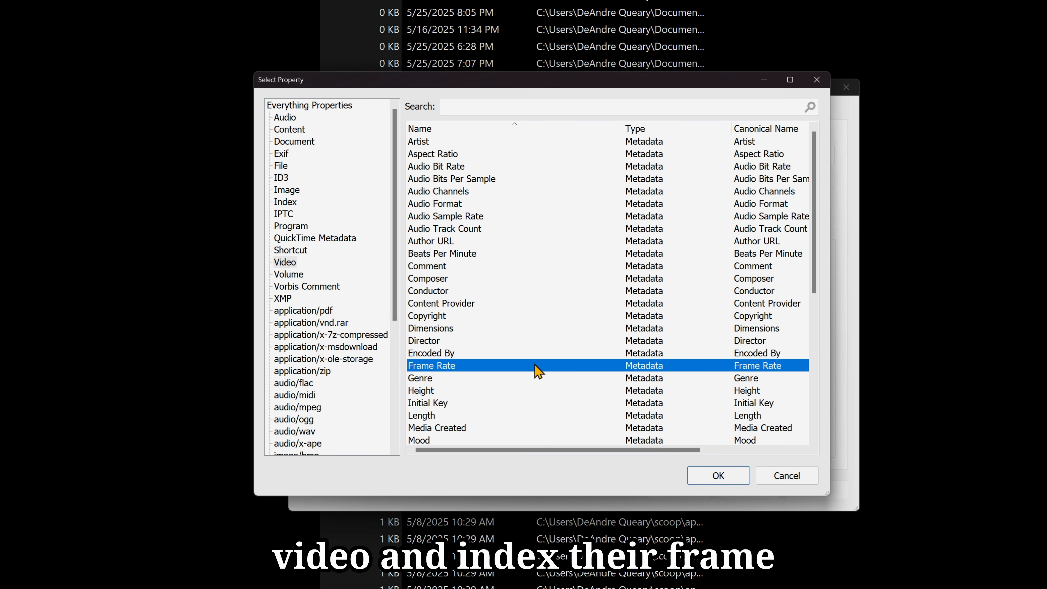
pyautogui.click(738, 476)
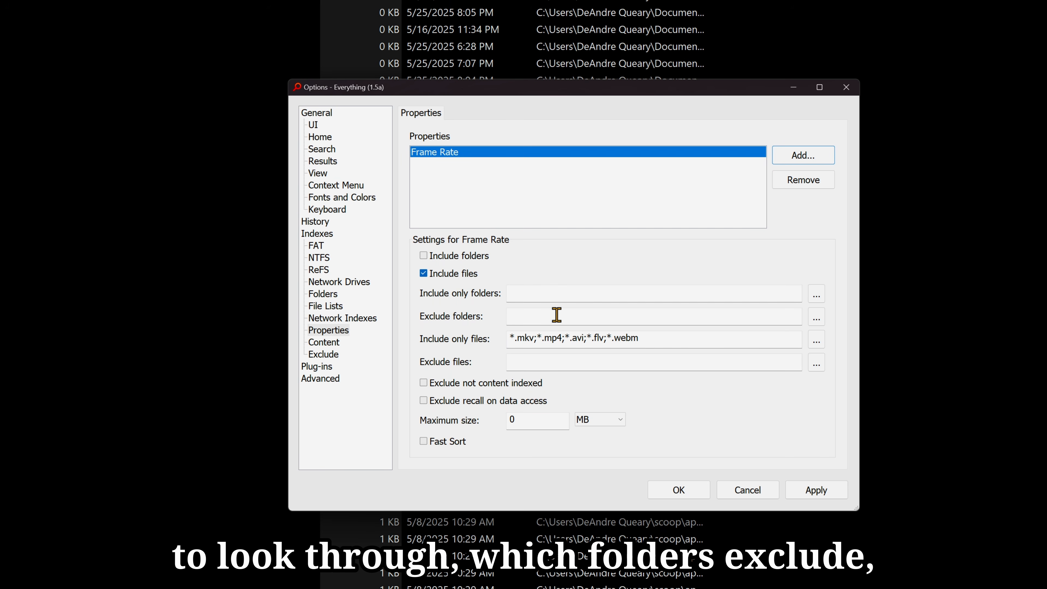
pyautogui.click(646, 336)
pyautogui.moveTo(689, 335); pyautogui.dragTo(515, 335)
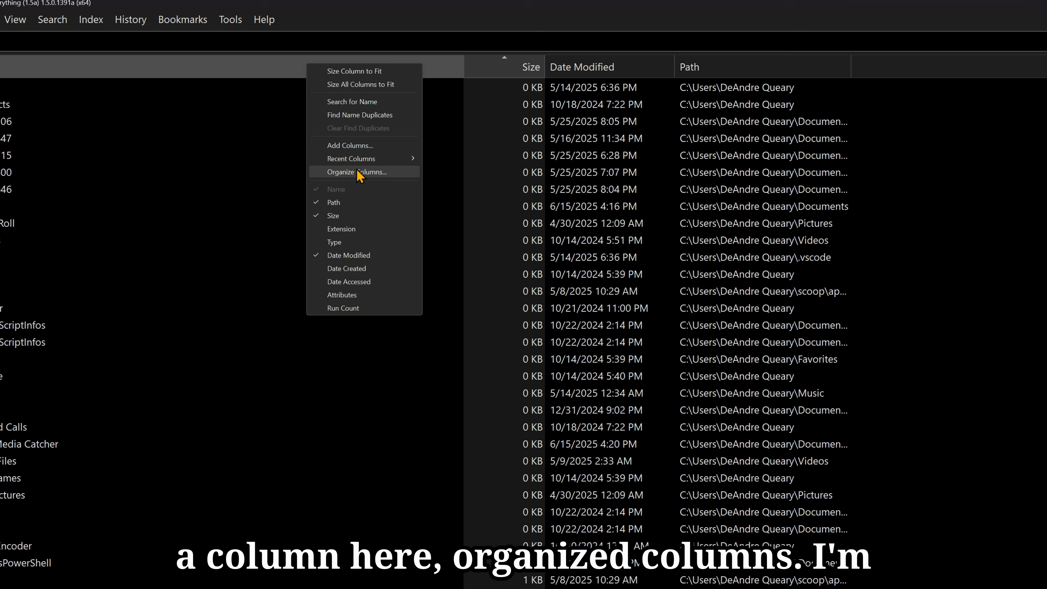
# Add the Frame Rate video property as a column in the results list.
pyautogui.click(360, 174)
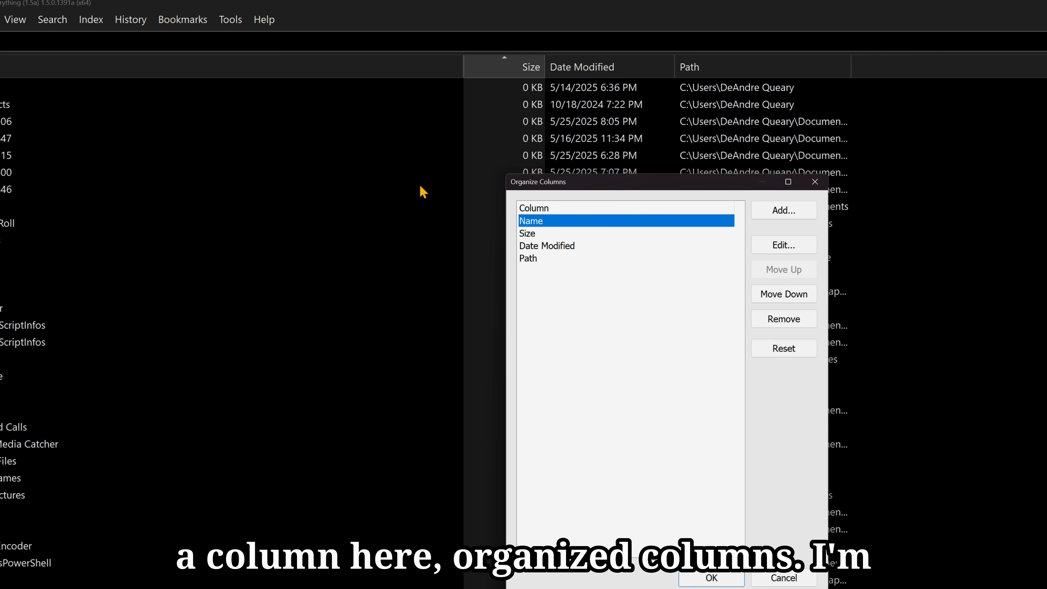
pyautogui.click(783, 209)
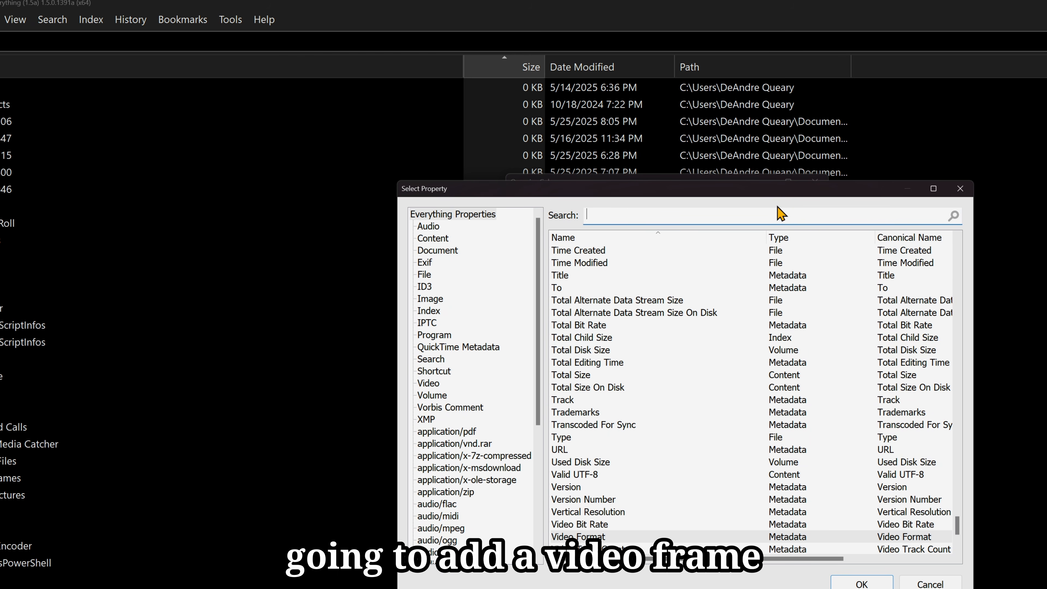
pyautogui.click(429, 383)
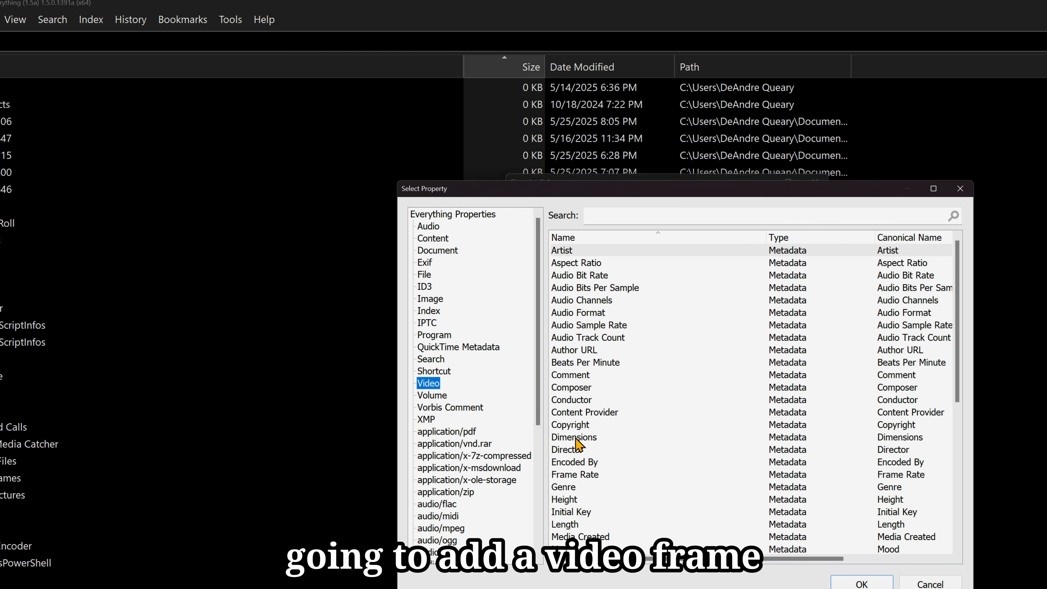
pyautogui.click(643, 474)
pyautogui.click(862, 583)
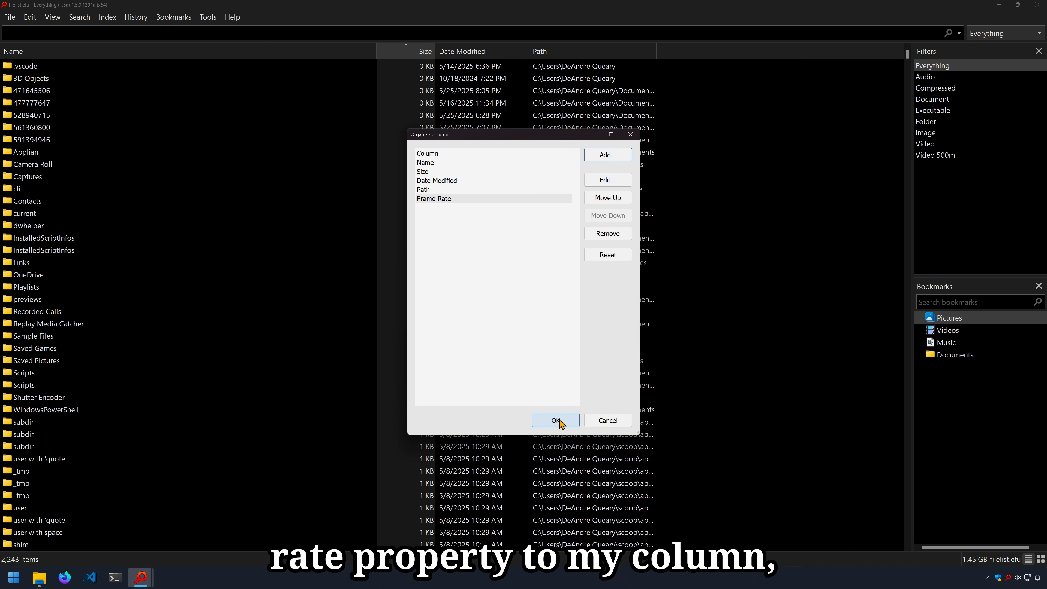
pyautogui.click(718, 583)
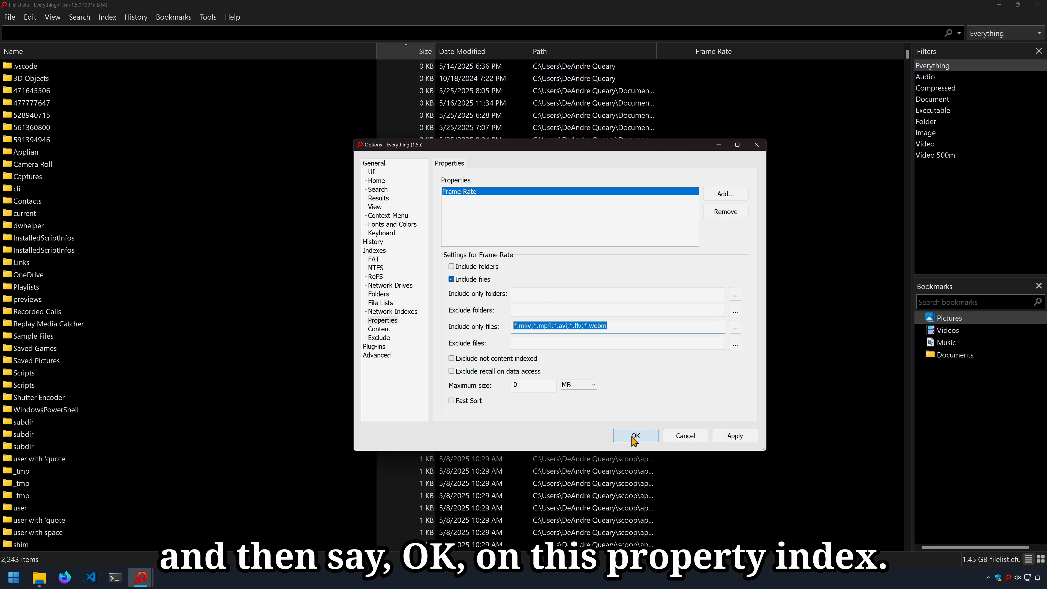
# Confirm the Frame Rate property indexing and filter the results with the search video:.
pyautogui.click(635, 436)
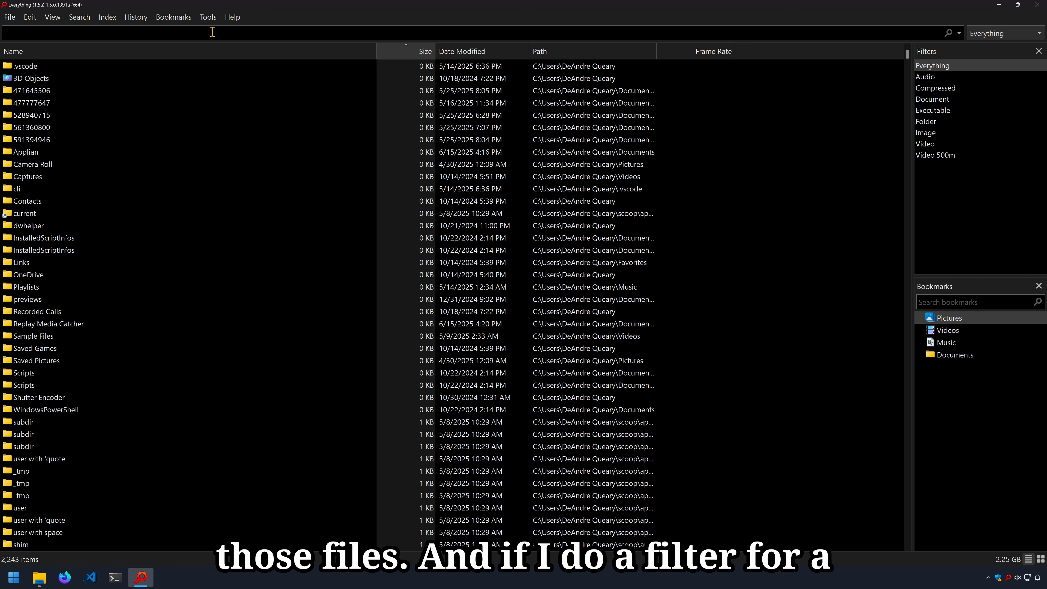
pyautogui.write('video:')
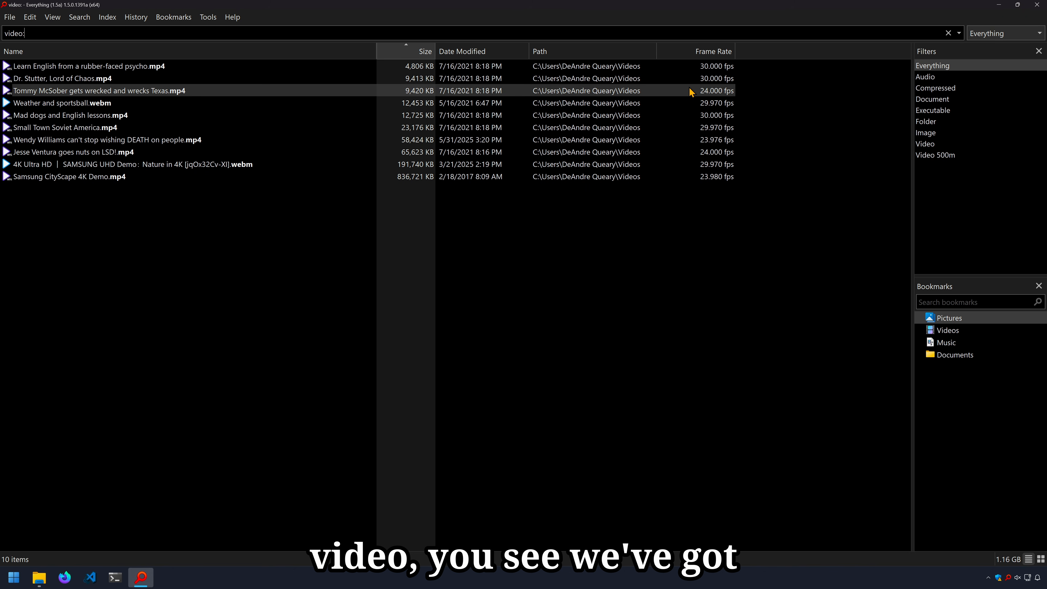
# Add the Dimensions property to the indexed properties, confirm the options, and show Dimensions as a results column.
pyautogui.click(208, 16)
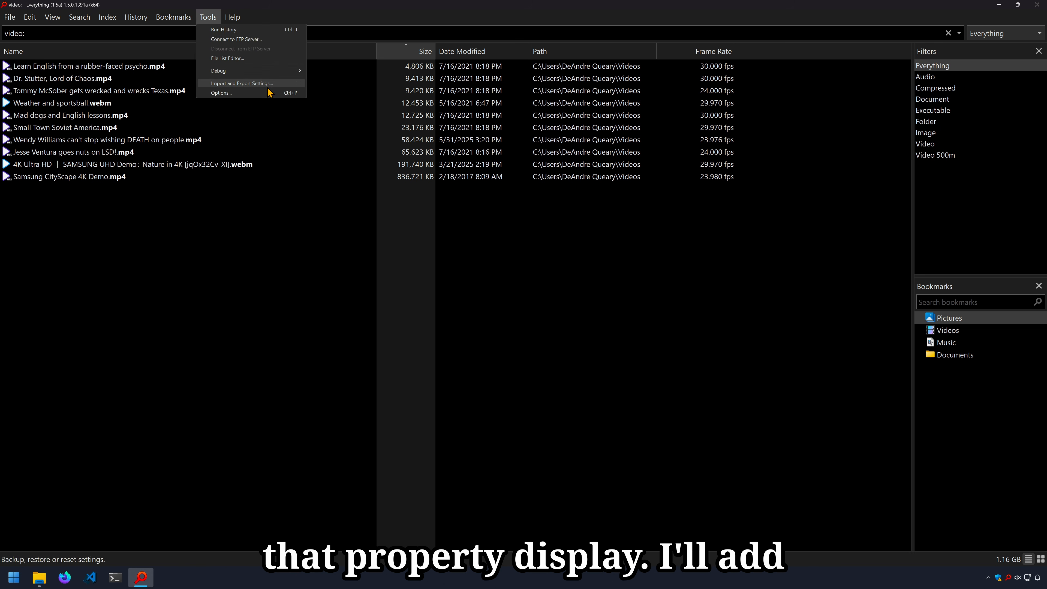
pyautogui.click(264, 88)
pyautogui.click(466, 318)
pyautogui.click(660, 425)
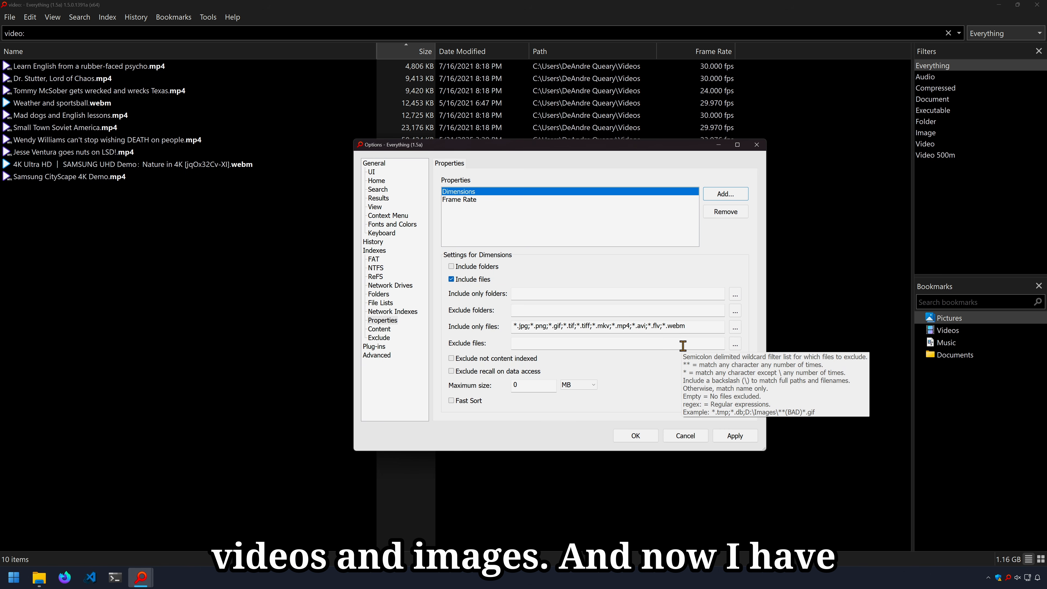
pyautogui.click(636, 436)
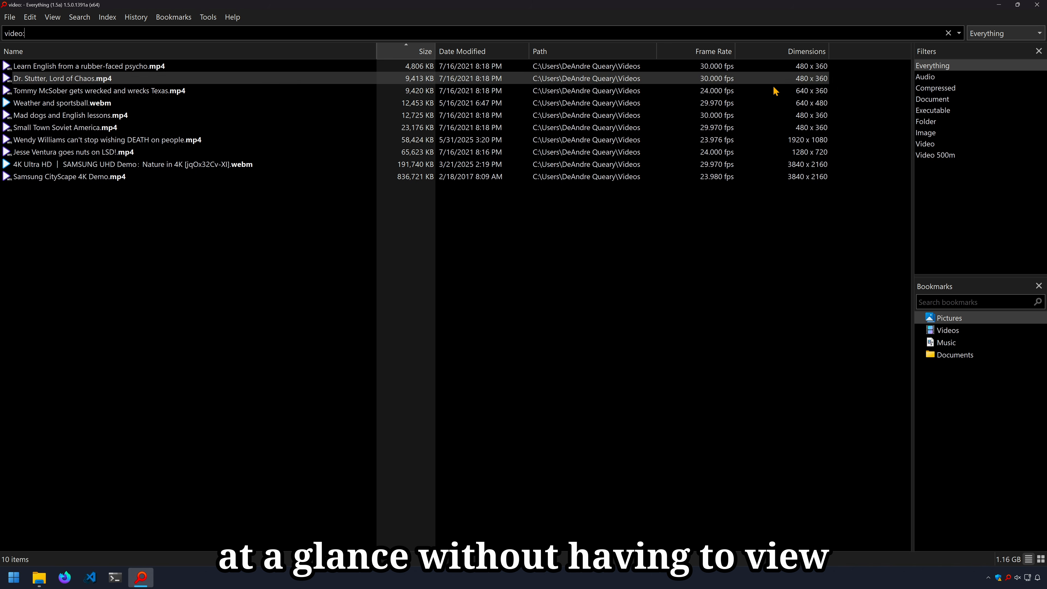
pyautogui.rightClick(196, 104)
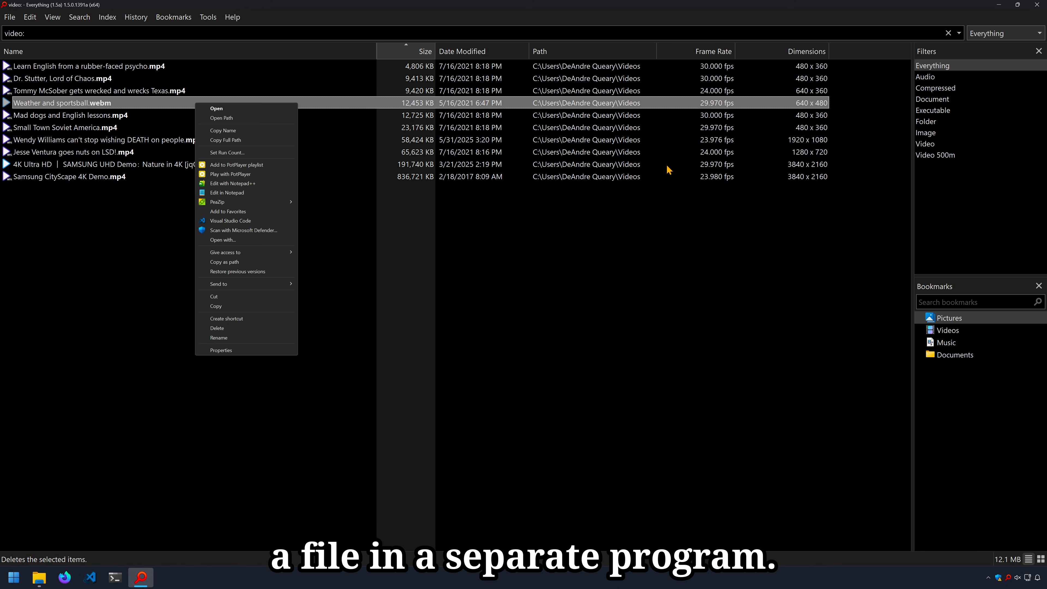
pyautogui.click(493, 228)
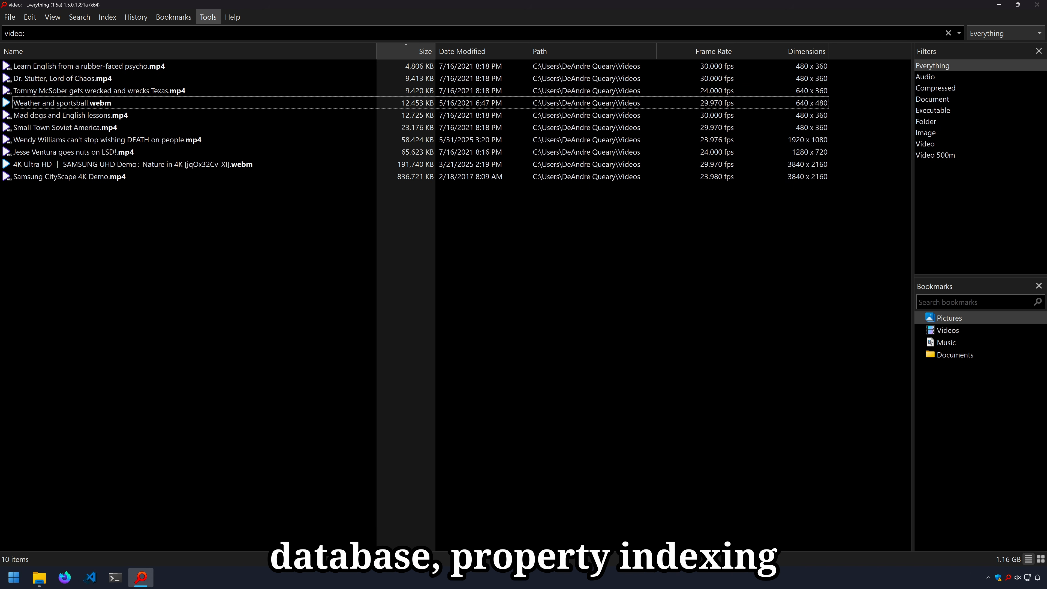
# Open the property indexing options and browse the list of properties available for adding to the index.
pyautogui.click(208, 17)
pyautogui.click(223, 89)
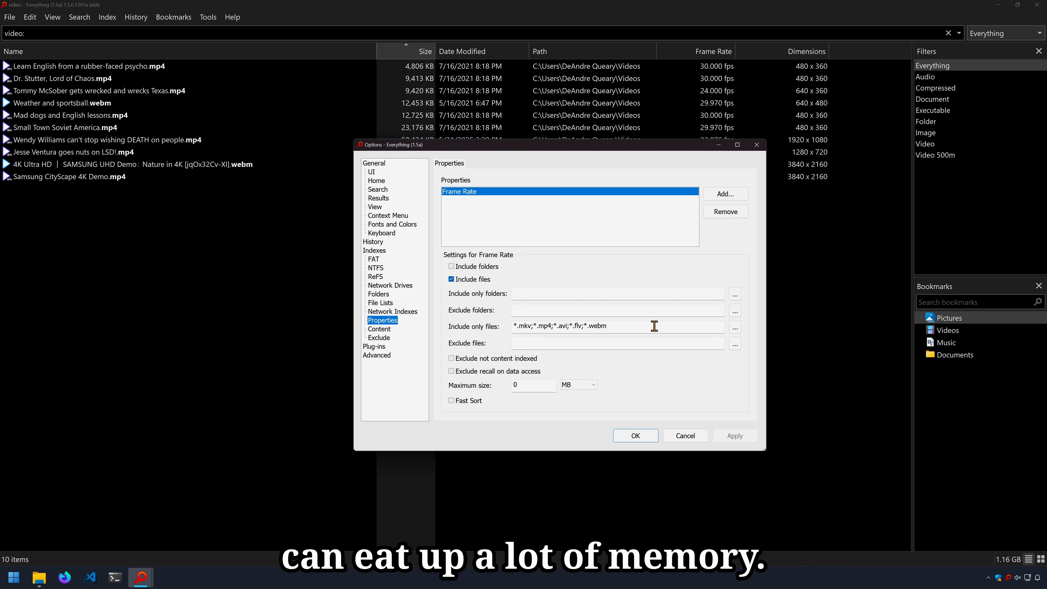
pyautogui.click(722, 194)
pyautogui.scroll(-5, 346, 264)
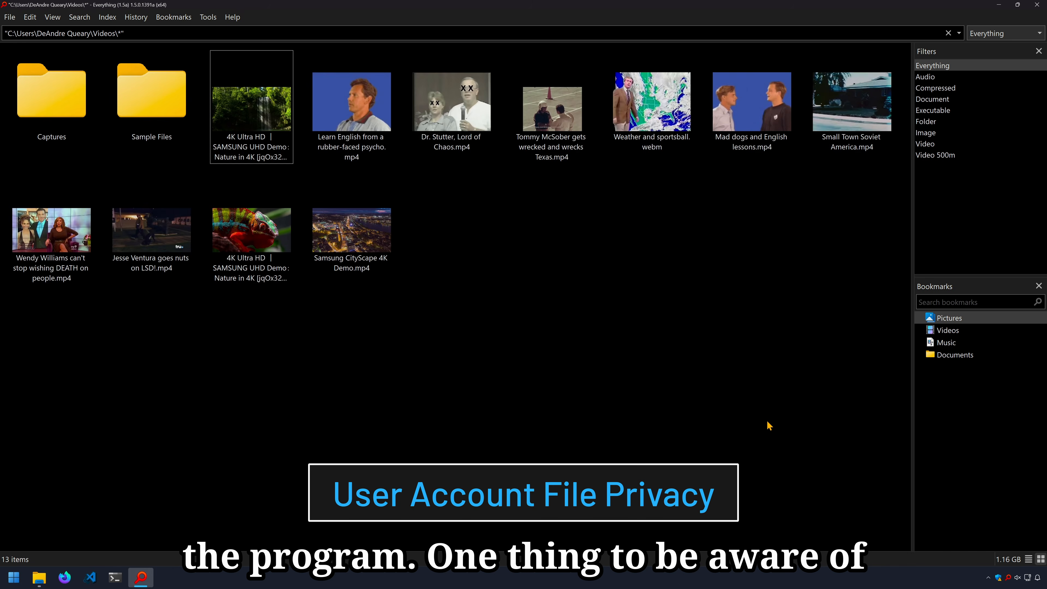
pyautogui.keyDown('ctrl'); pyautogui.scroll(4, 769, 426); pyautogui.keyUp('ctrl')
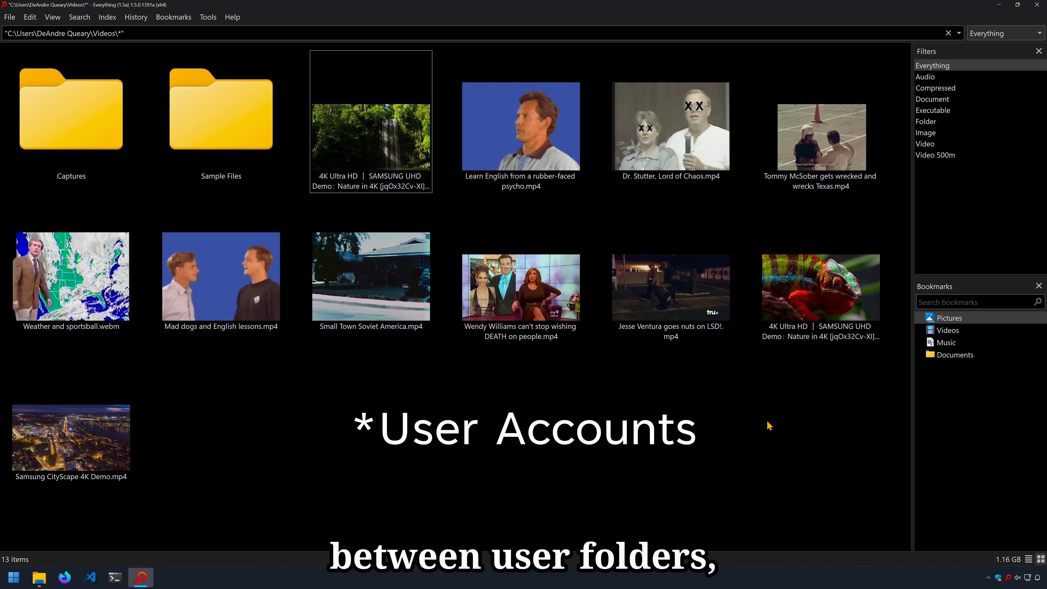
pyautogui.keyDown('ctrl'); pyautogui.scroll(3, 768, 426); pyautogui.keyUp('ctrl')
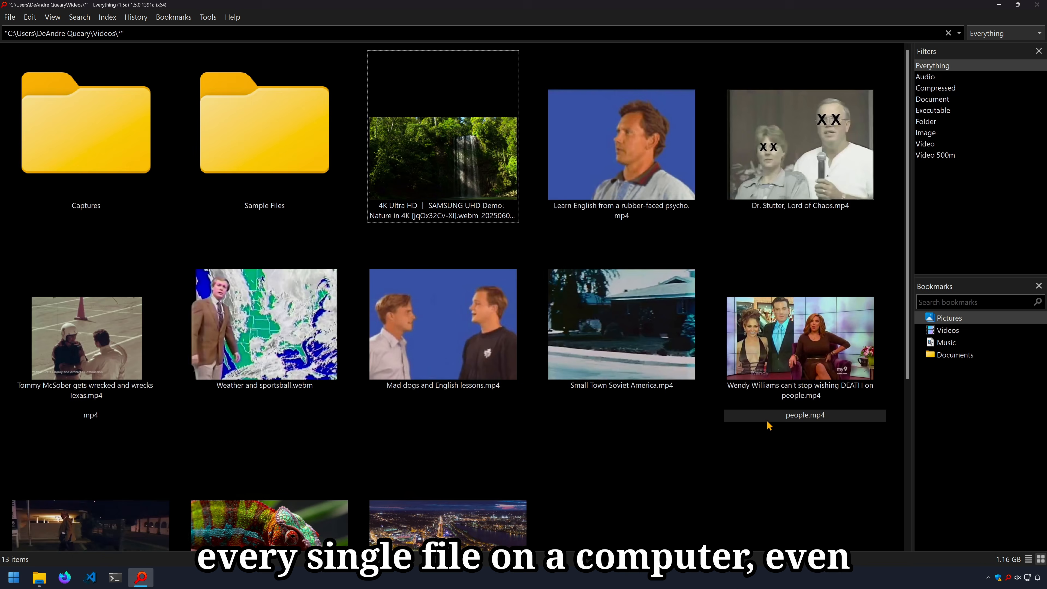
pyautogui.keyDown('ctrl'); pyautogui.scroll(-3, 769, 426); pyautogui.keyUp('ctrl')
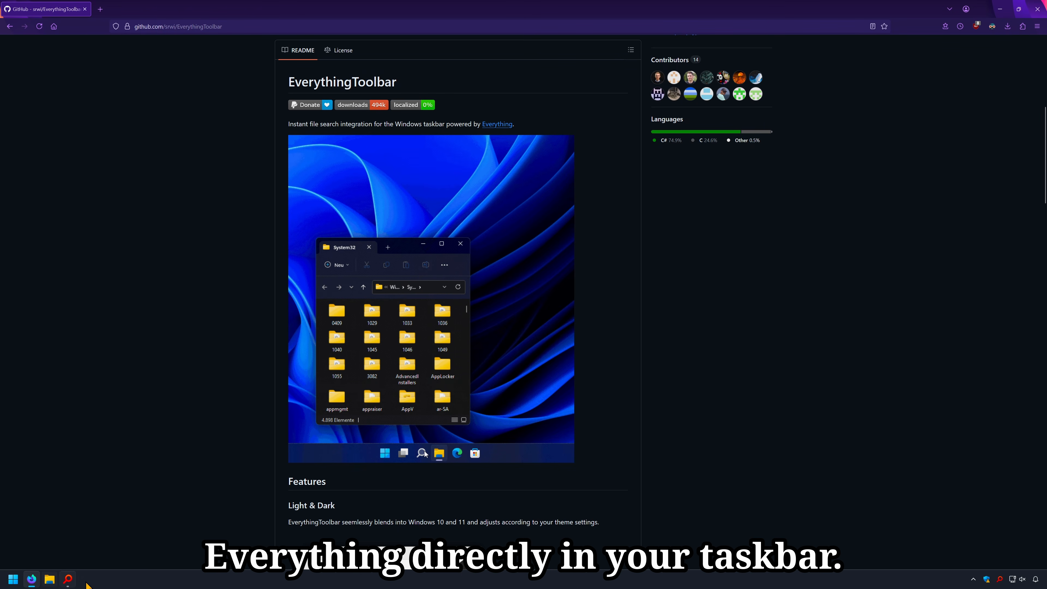
# Download the EverythingToolbar-1.5.5.msi installer from the 1.5.5 release page of the EverythingToolbar GitHub repository.
pyautogui.scroll(1, 800, 497)
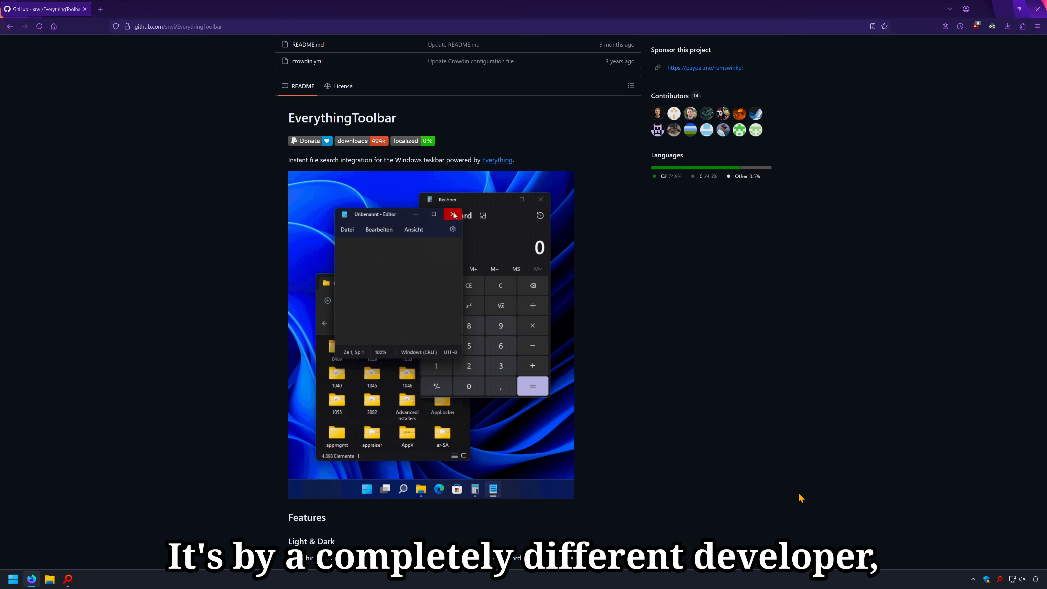
pyautogui.scroll(3, 800, 498)
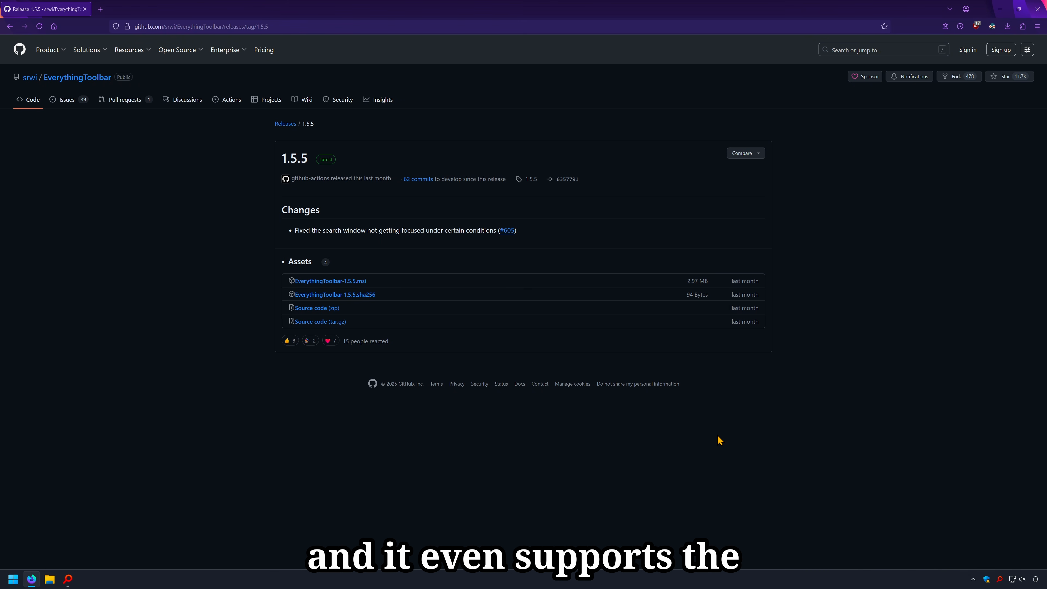
pyautogui.click(356, 282)
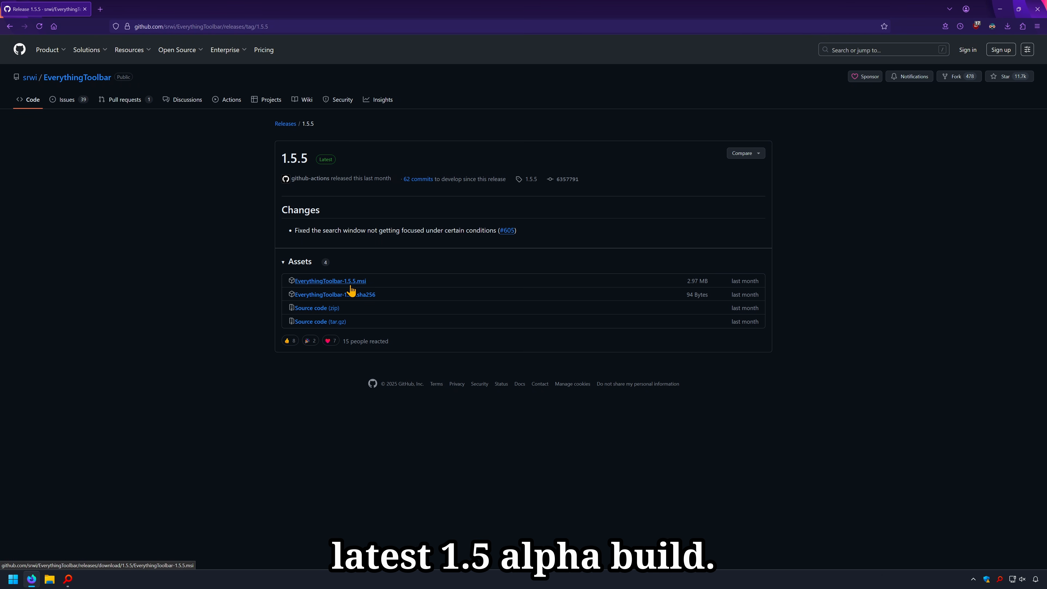
pyautogui.click(744, 515)
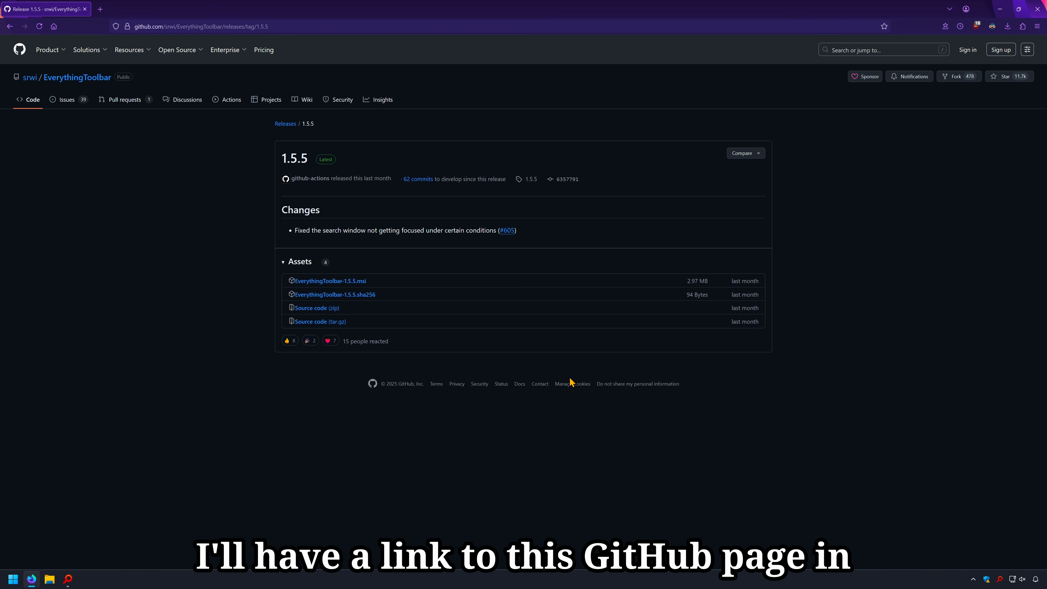
# Launch the downloaded EverythingToolbar installer and complete the setup wizard.
pyautogui.click(1007, 28)
pyautogui.click(886, 45)
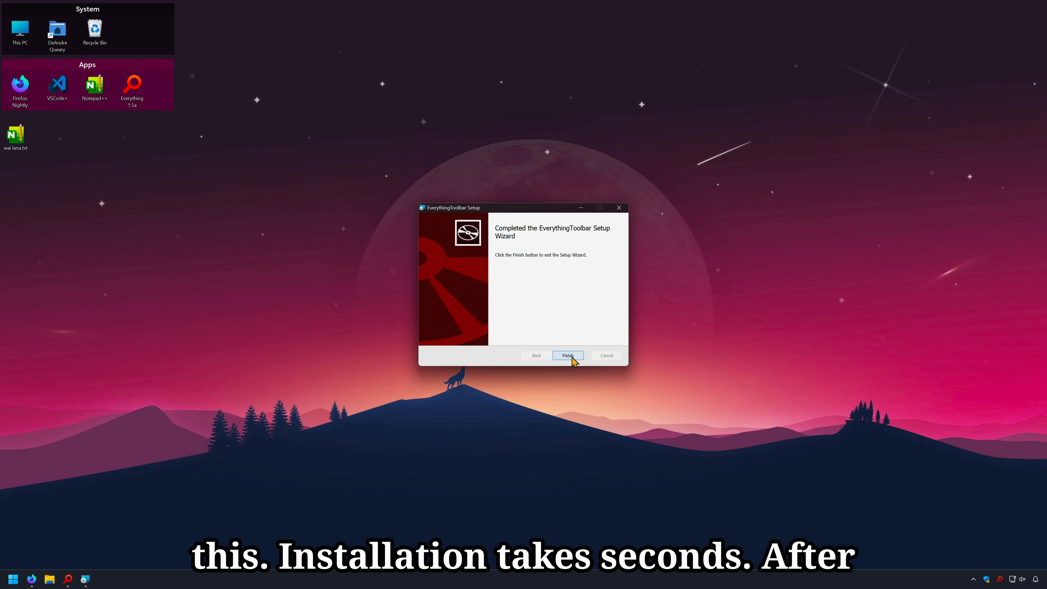
pyautogui.click(572, 356)
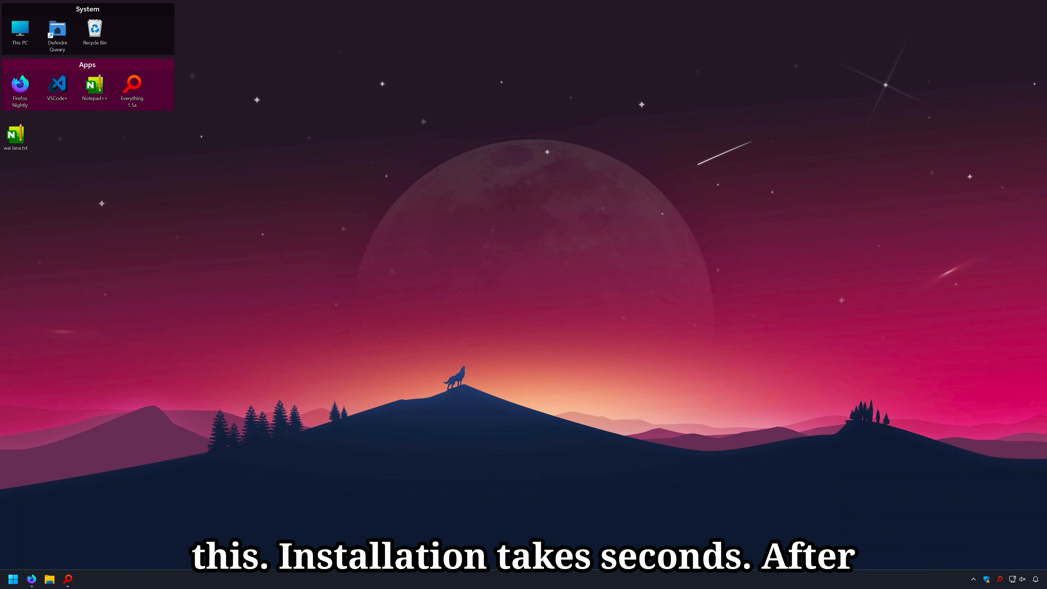
# Search the Start menu for Everything and pin EverythingToolbar to the taskbar.
pyautogui.press('super')
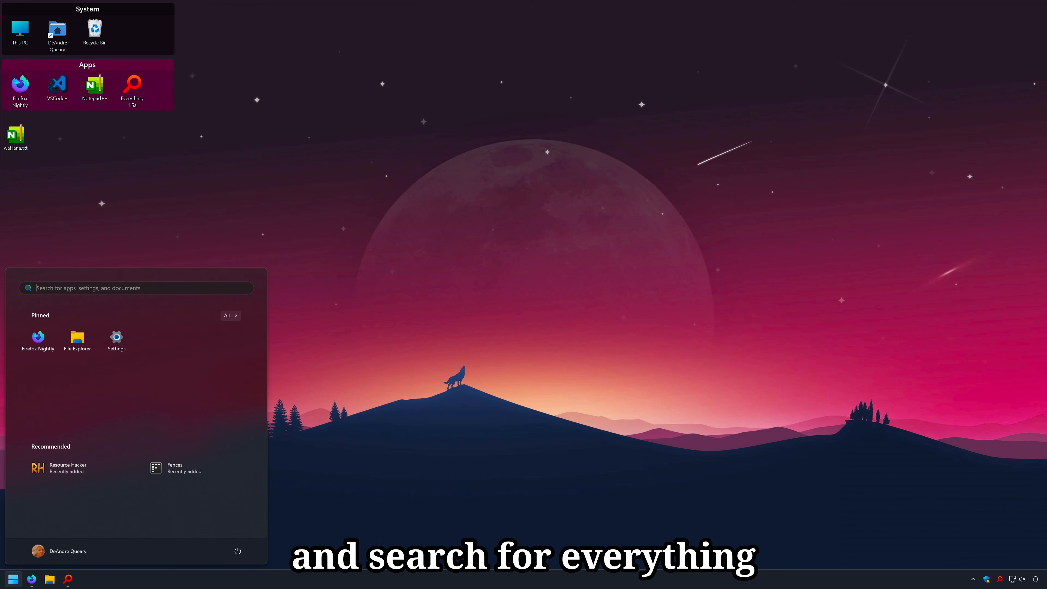
pyautogui.write('everything 1.5a')
pyautogui.rightClick(73, 386)
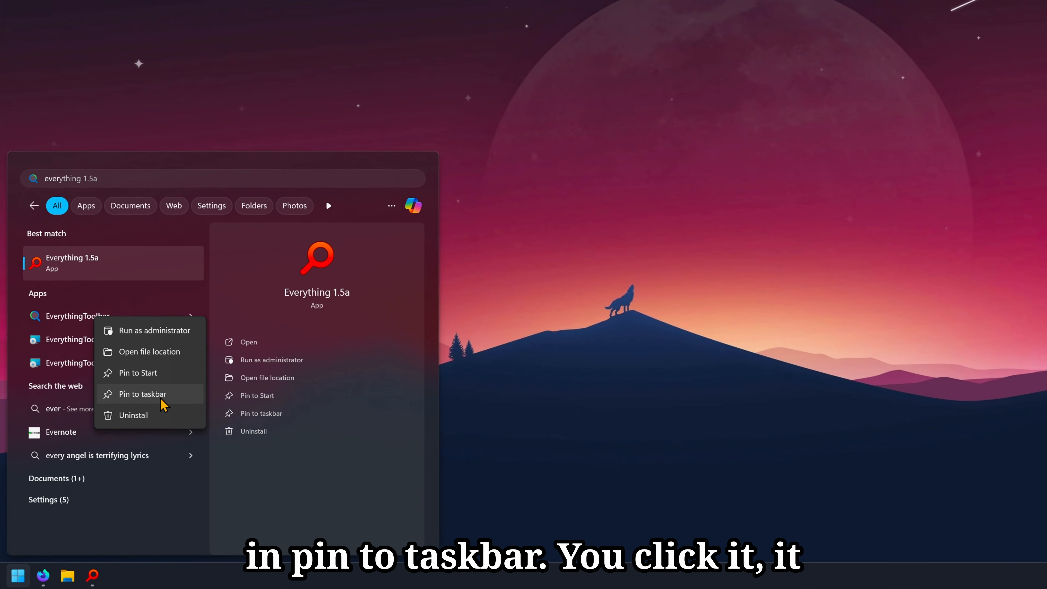
pyautogui.click(117, 453)
# Open EverythingToolbar, try the search video:, and set the instance name to 1.5a in its preferences.
pyautogui.click(119, 574)
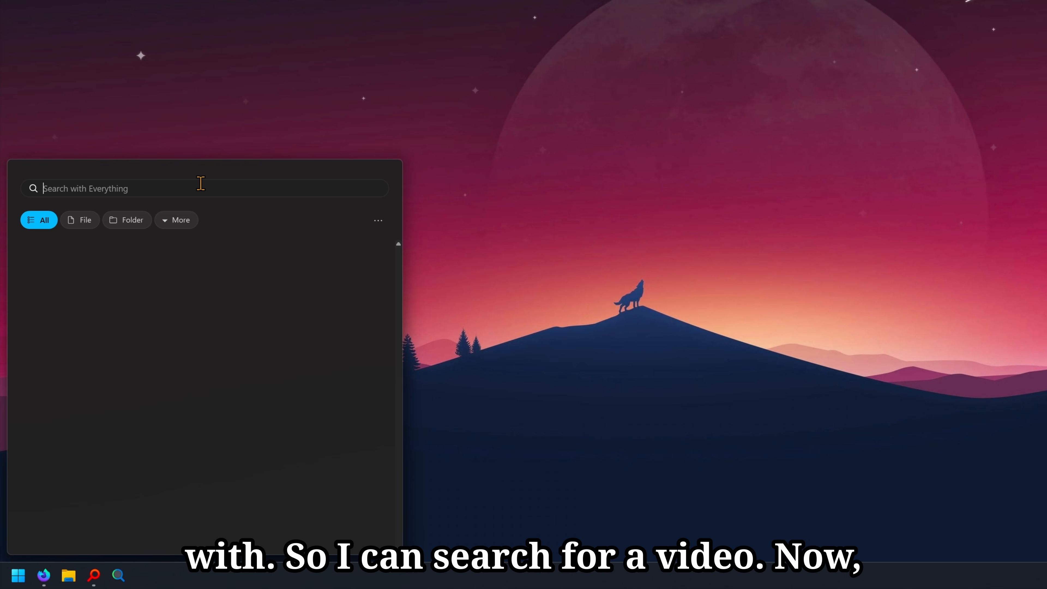
pyautogui.write('video:')
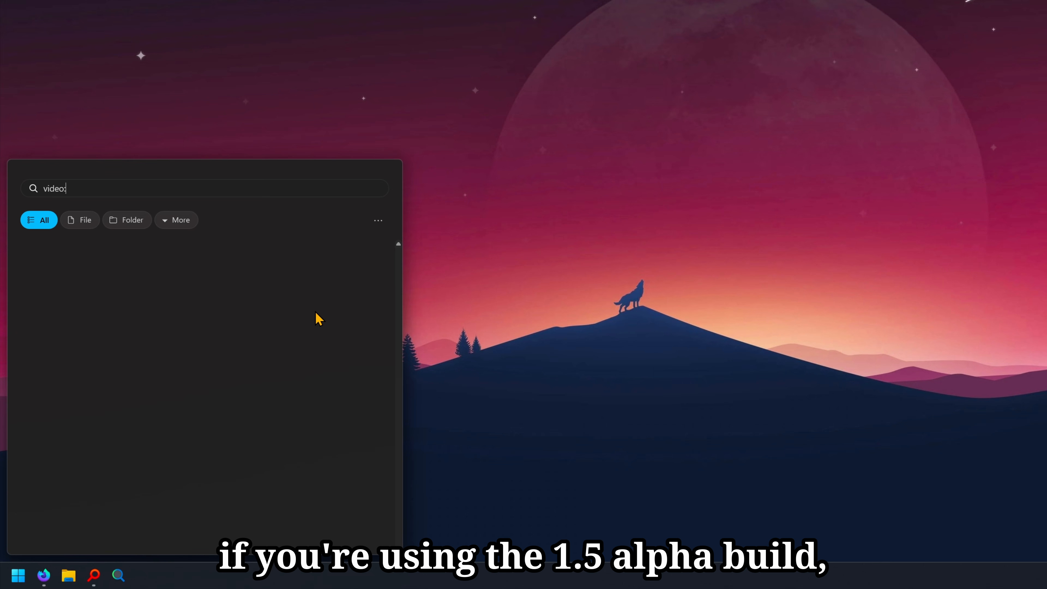
pyautogui.click(378, 220)
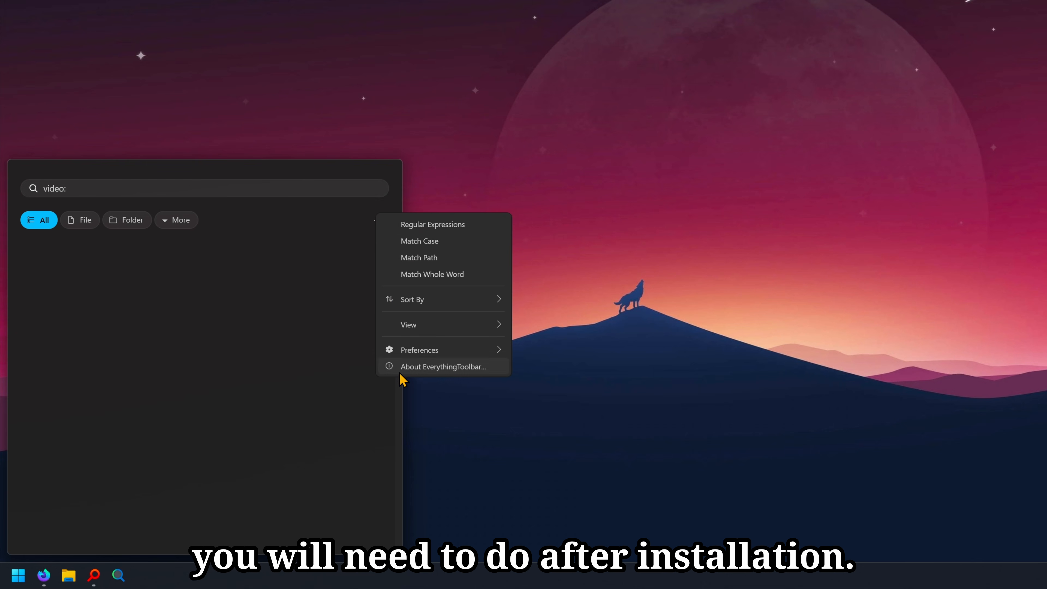
pyautogui.moveTo(459, 358)
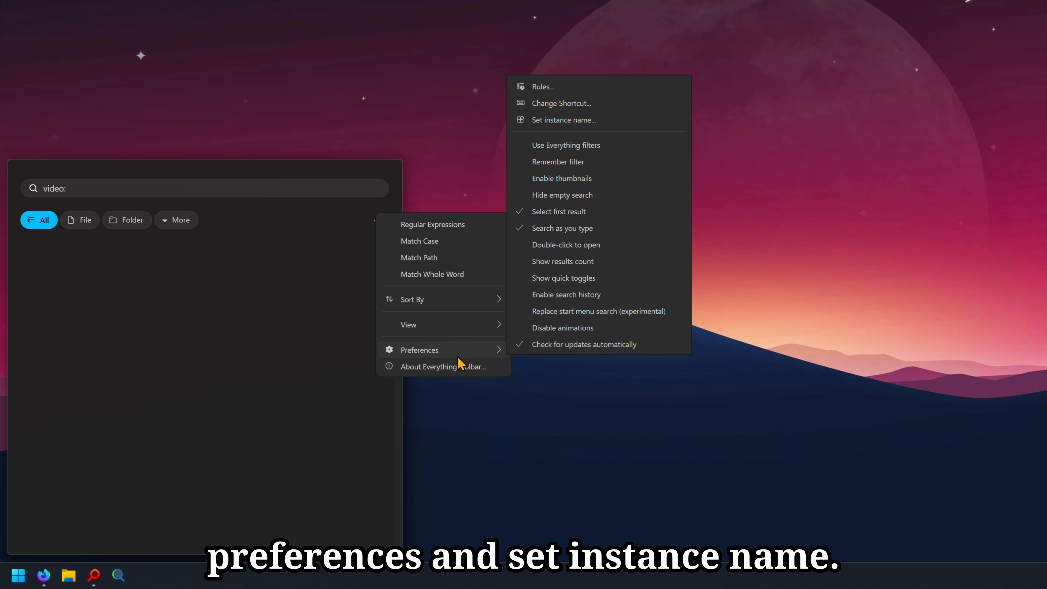
pyautogui.click(617, 120)
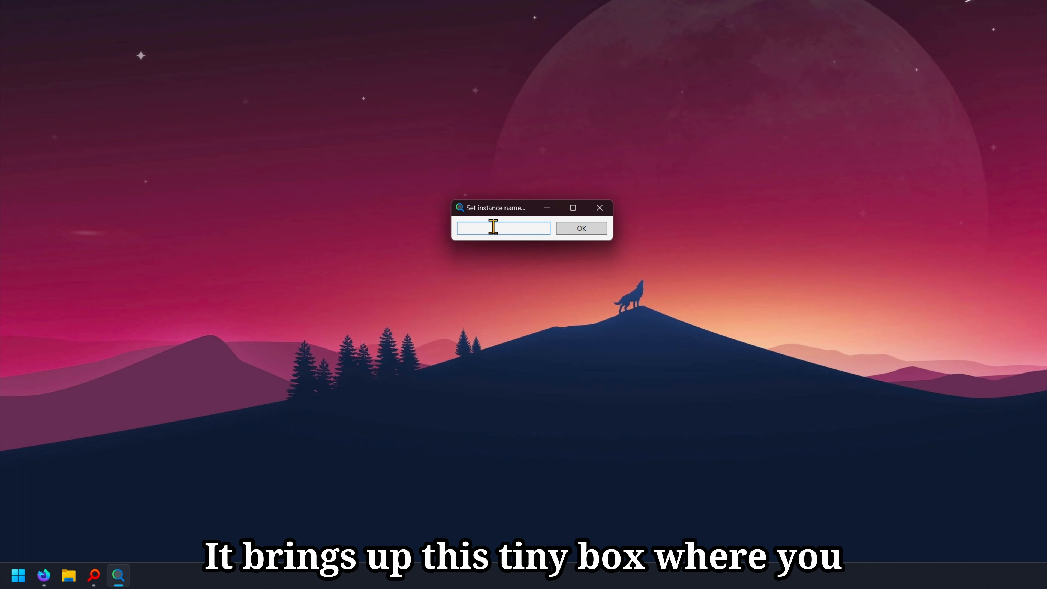
pyautogui.write('1.5a')
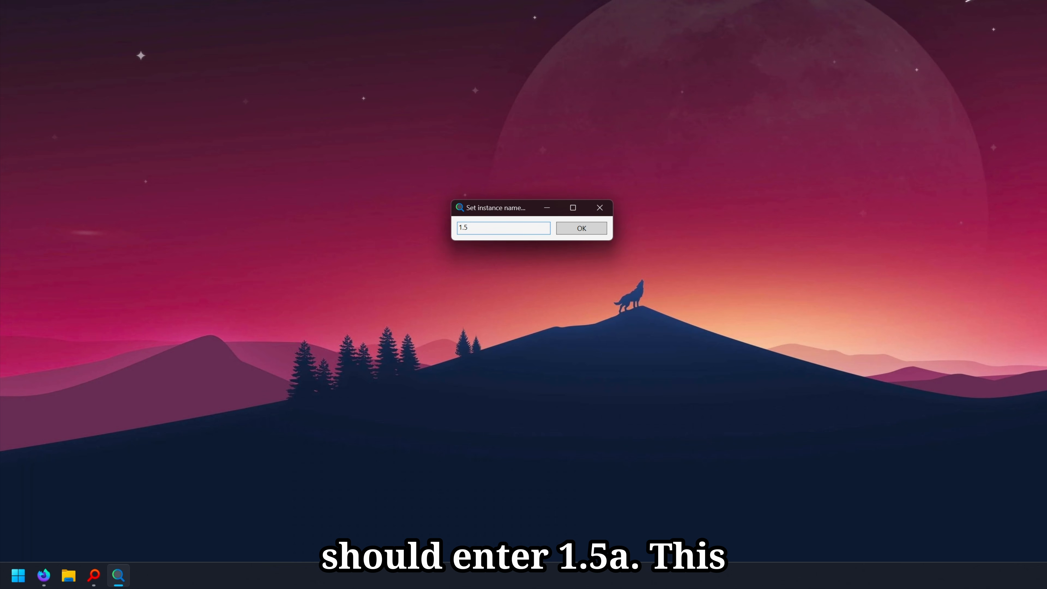
pyautogui.click(602, 234)
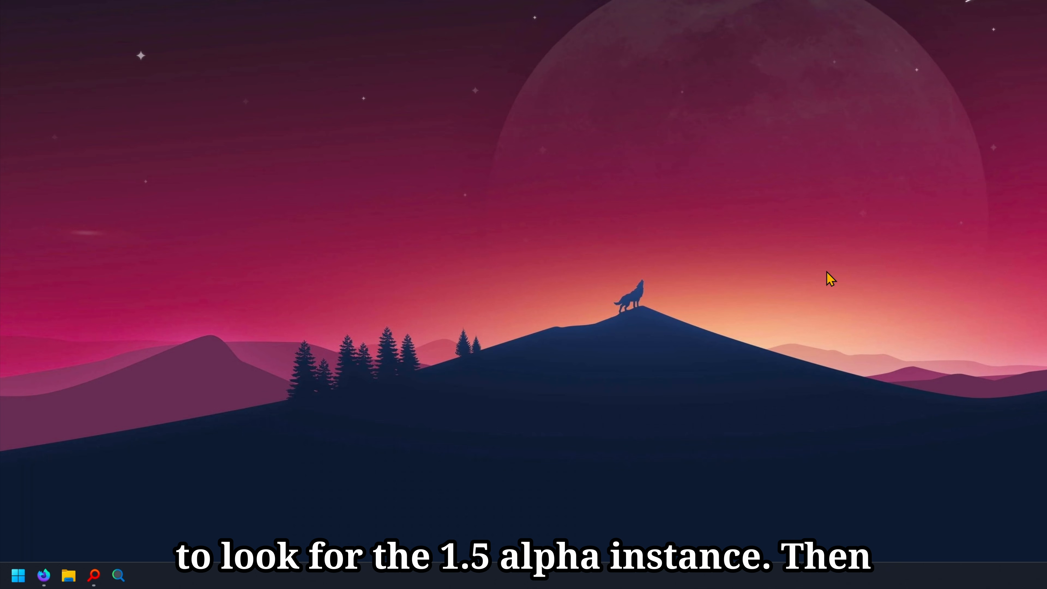
# Reopen EverythingToolbar from the taskbar and search for video:.
pyautogui.click(120, 579)
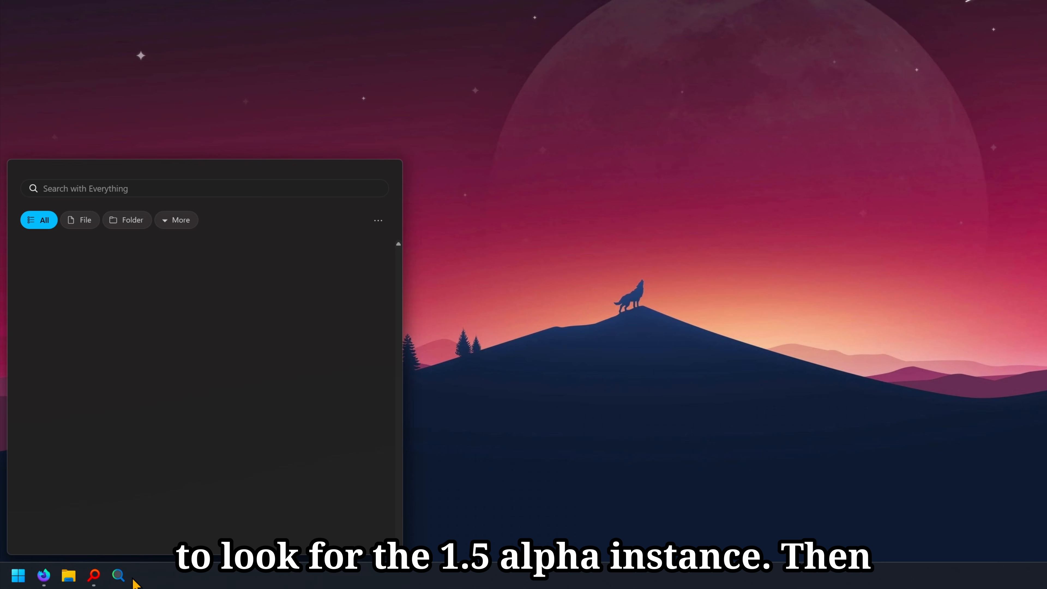
pyautogui.write('video')
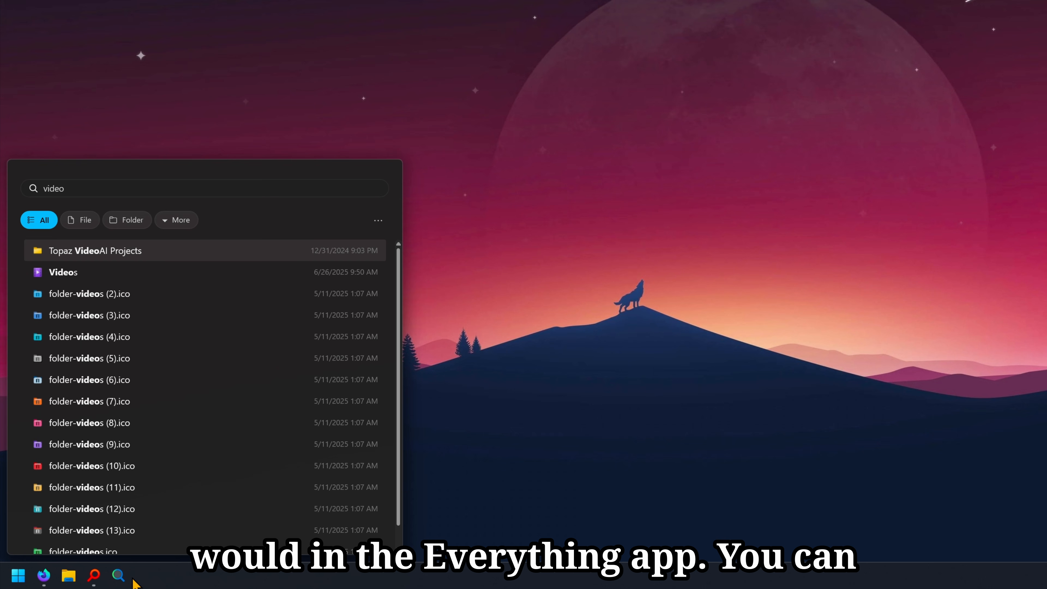
pyautogui.write(':')
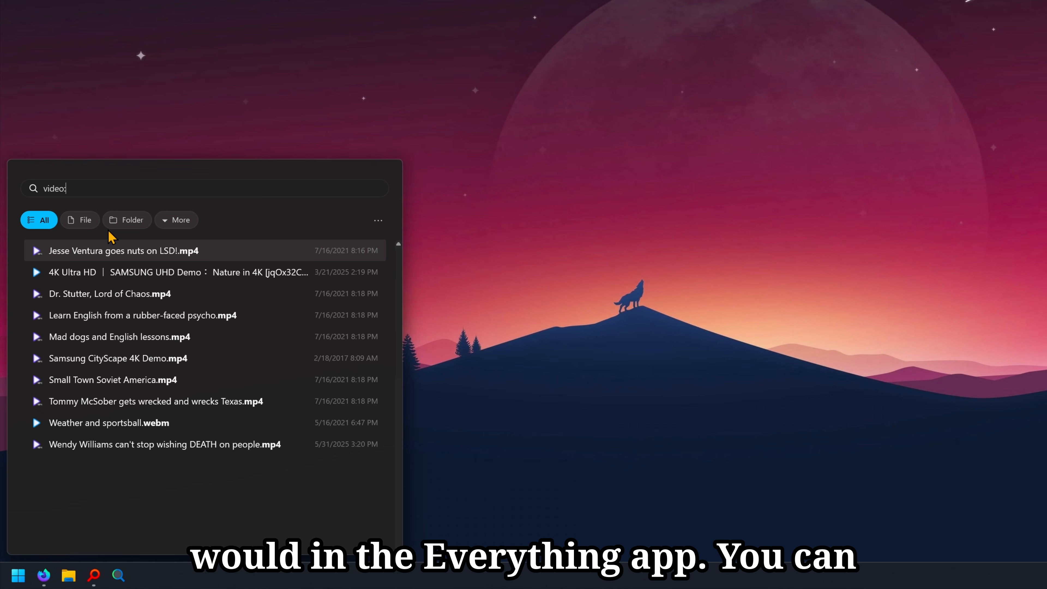
# Switch the EverythingToolbar results to files only and to folders only, and view the additional default filters.
pyautogui.click(74, 223)
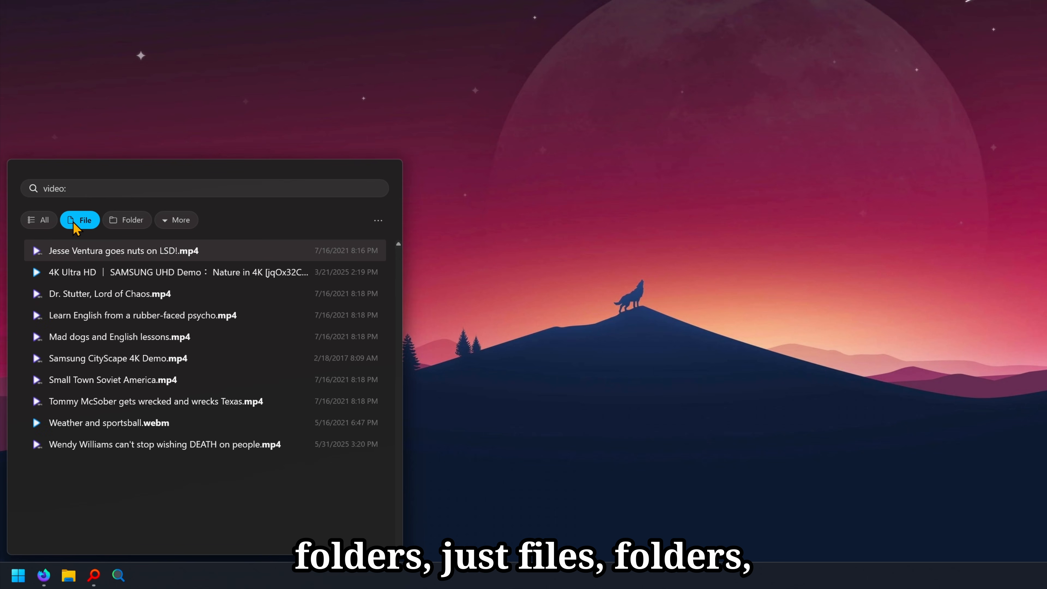
pyautogui.click(132, 223)
pyautogui.click(178, 221)
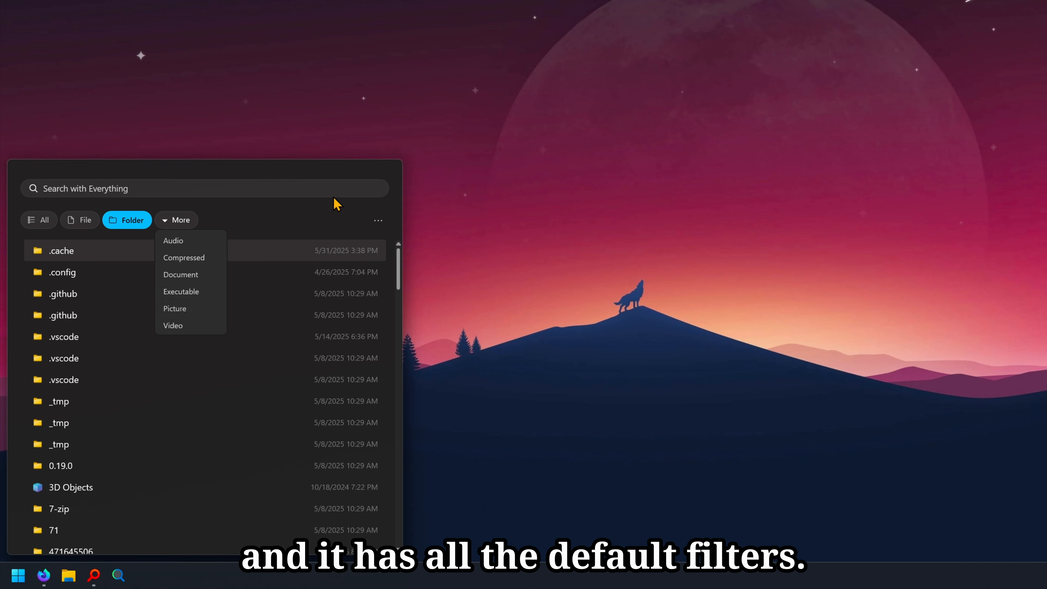
# Enable Use Everything filters in the EverythingToolbar preferences and dismiss the missing Filters.csv notice.
pyautogui.click(378, 222)
pyautogui.click(378, 223)
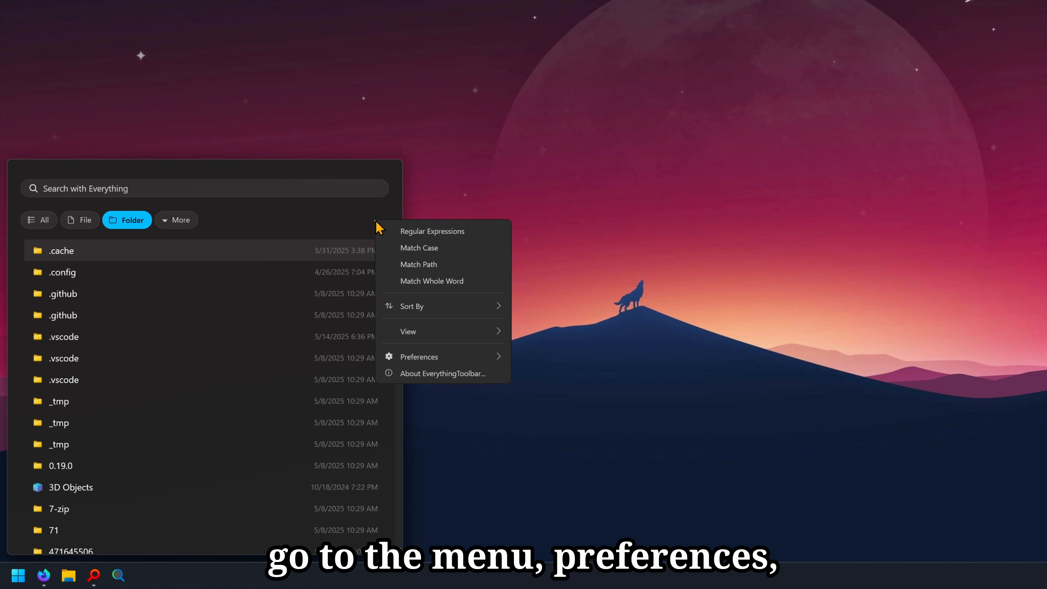
pyautogui.moveTo(473, 356)
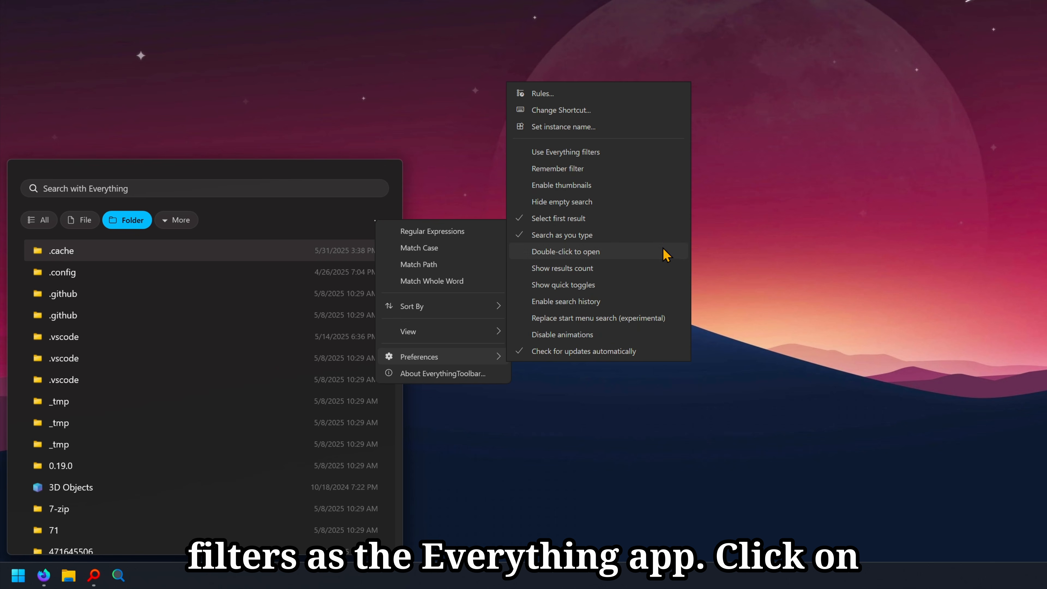
pyautogui.click(610, 153)
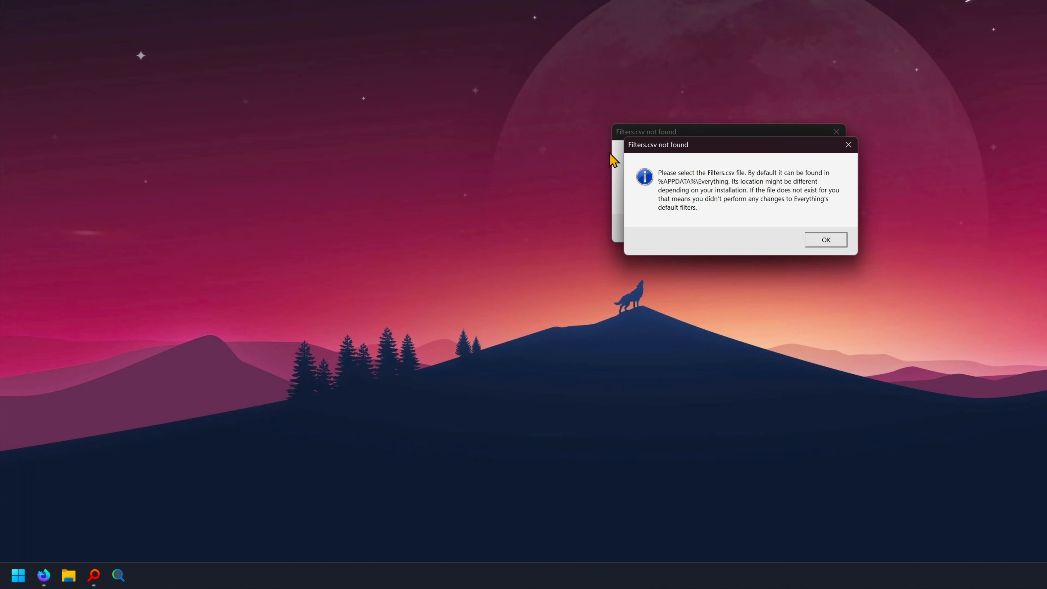
pyautogui.click(804, 229)
# Show all file types in AppData\Roaming\Everything and load Filters-1.5a.csv as the EverythingToolbar filters file.
pyautogui.click(458, 176)
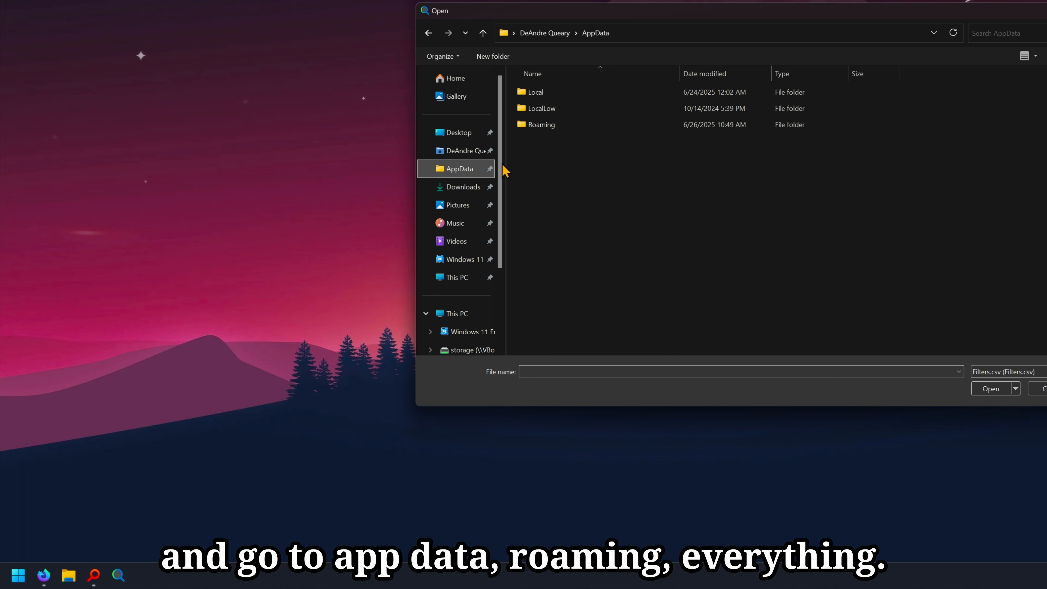
pyautogui.doubleClick(600, 126)
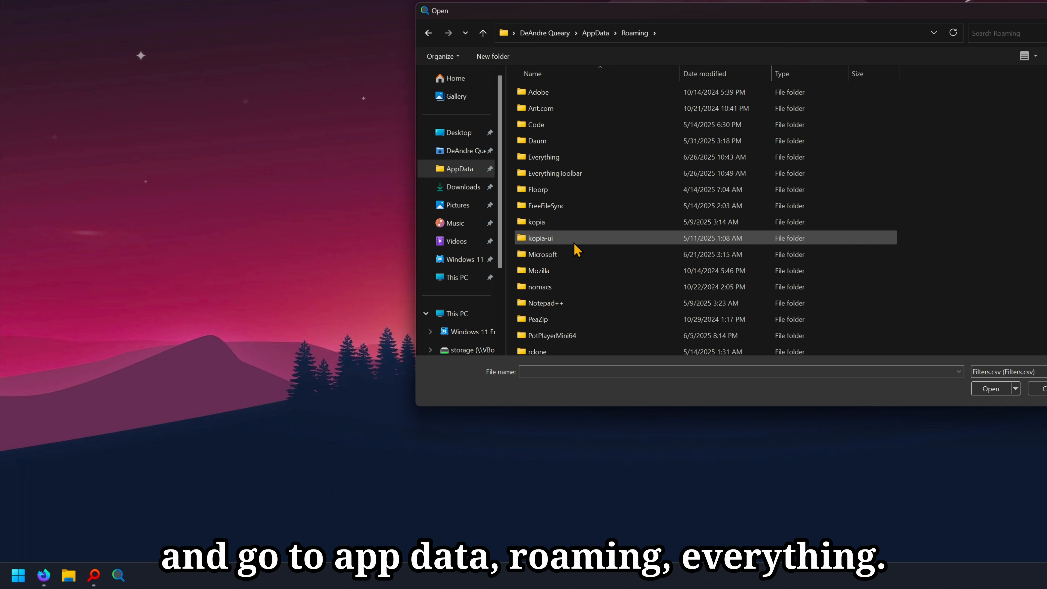
pyautogui.doubleClick(599, 158)
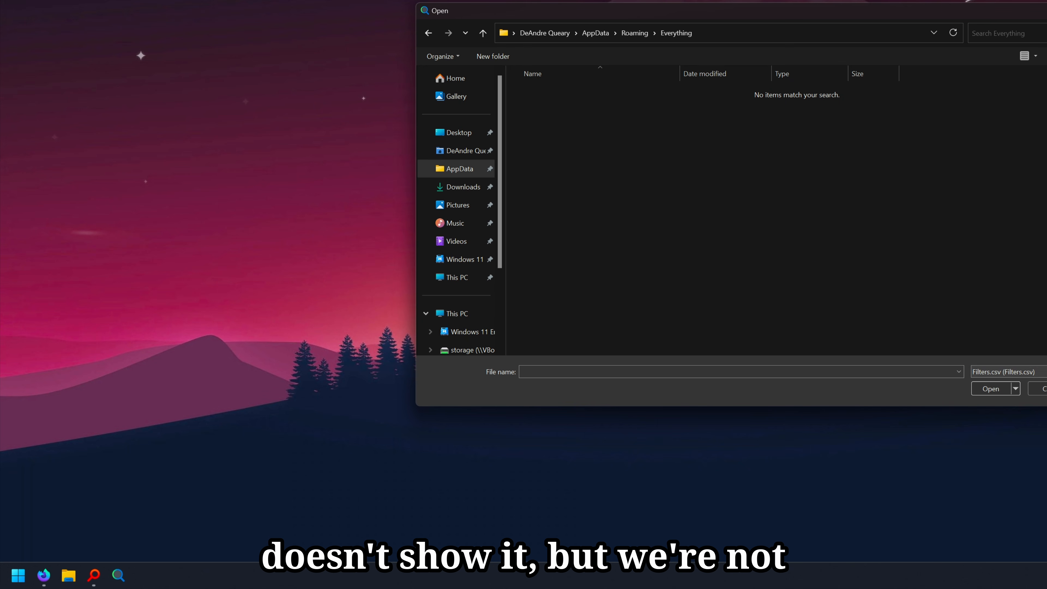
pyautogui.click(1026, 371)
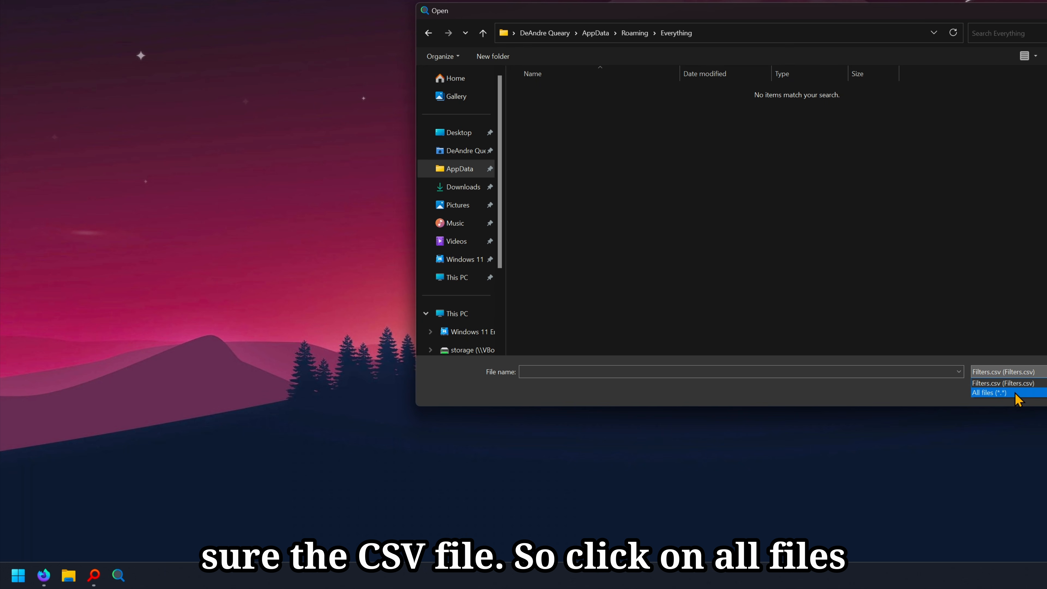
pyautogui.click(1027, 393)
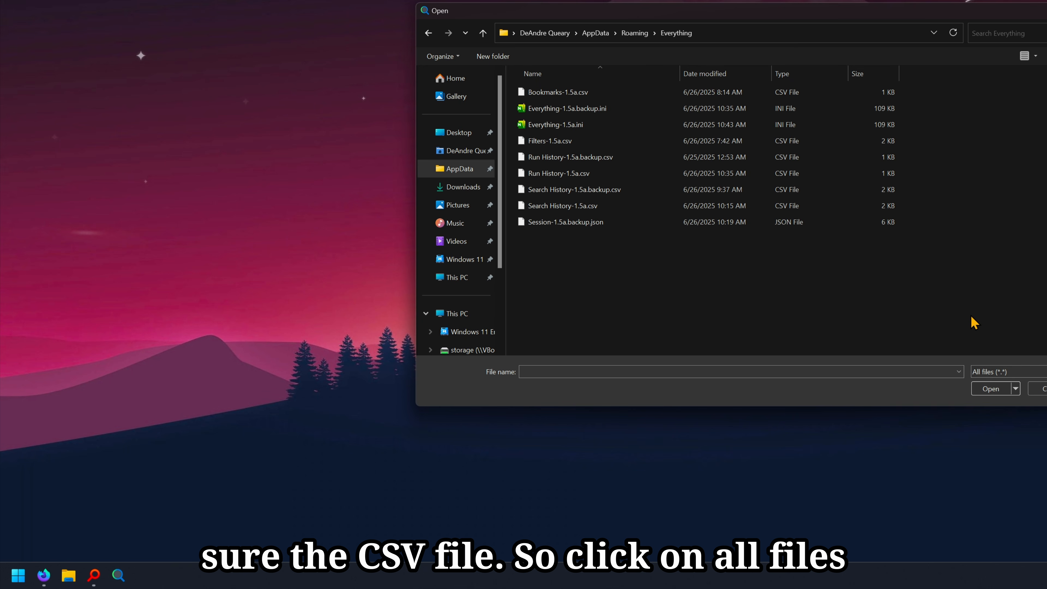
pyautogui.doubleClick(609, 142)
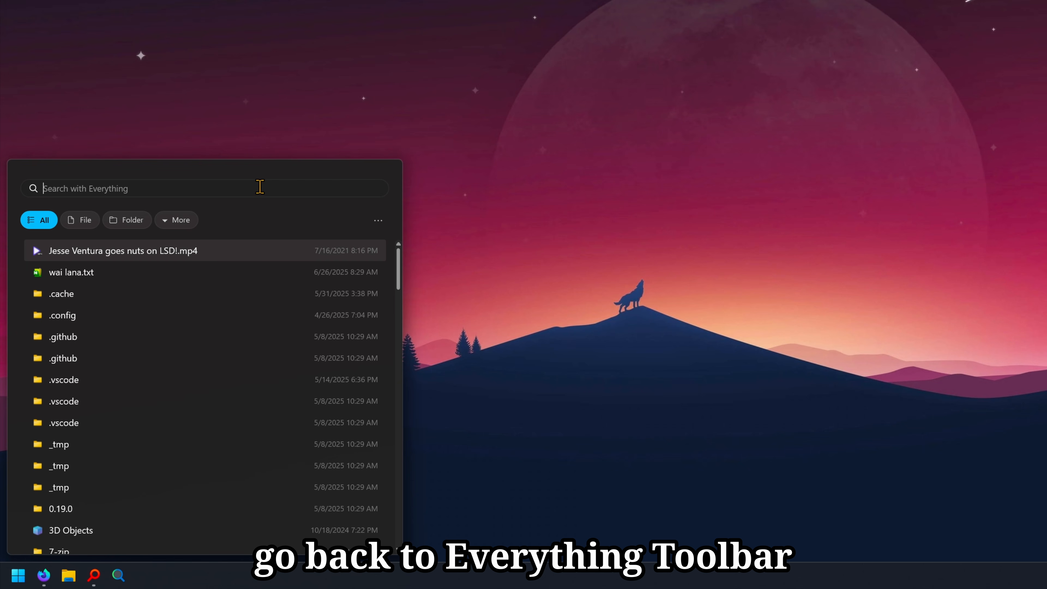
# Filter the EverythingToolbar results with the custom Video 500m filter and enable thumbnails in the preferences.
pyautogui.click(194, 221)
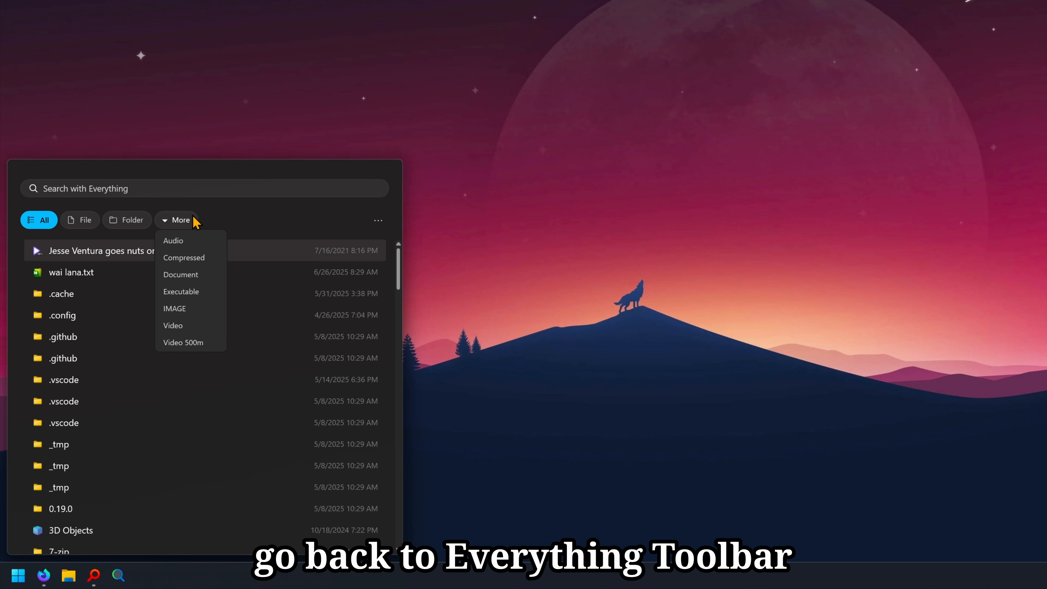
pyautogui.click(191, 345)
pyautogui.click(378, 220)
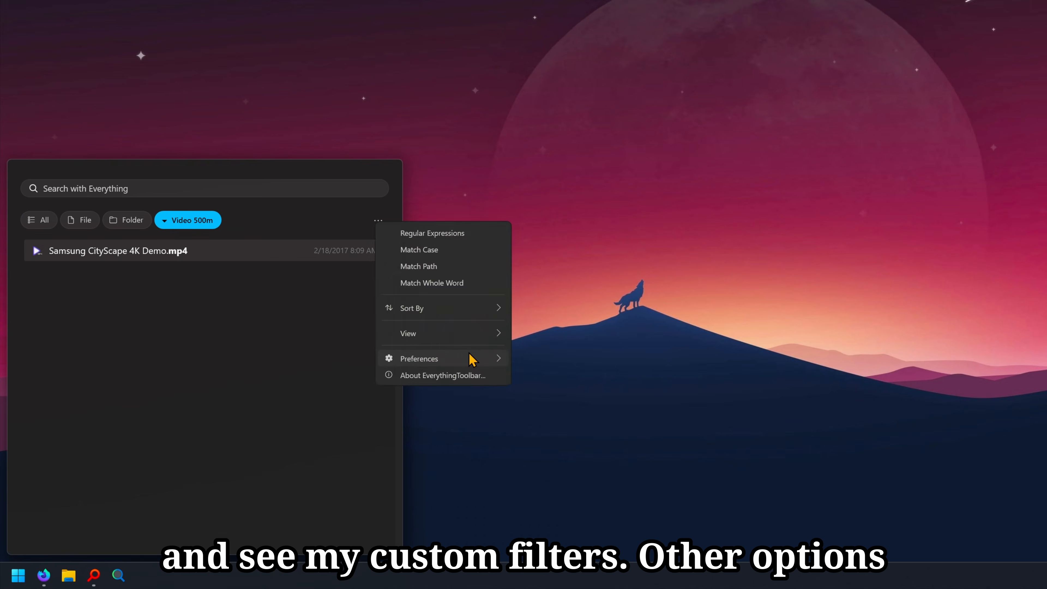
pyautogui.click(603, 188)
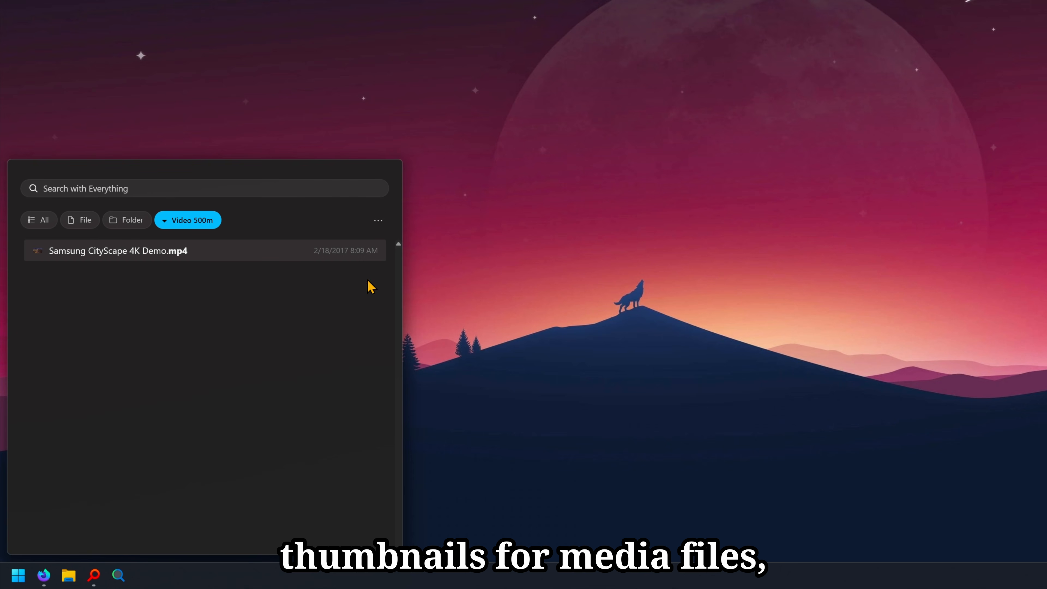
# Review the remaining EverythingToolbar preferences and set the results view to Normal (detailed).
pyautogui.click(378, 220)
pyautogui.moveTo(414, 355)
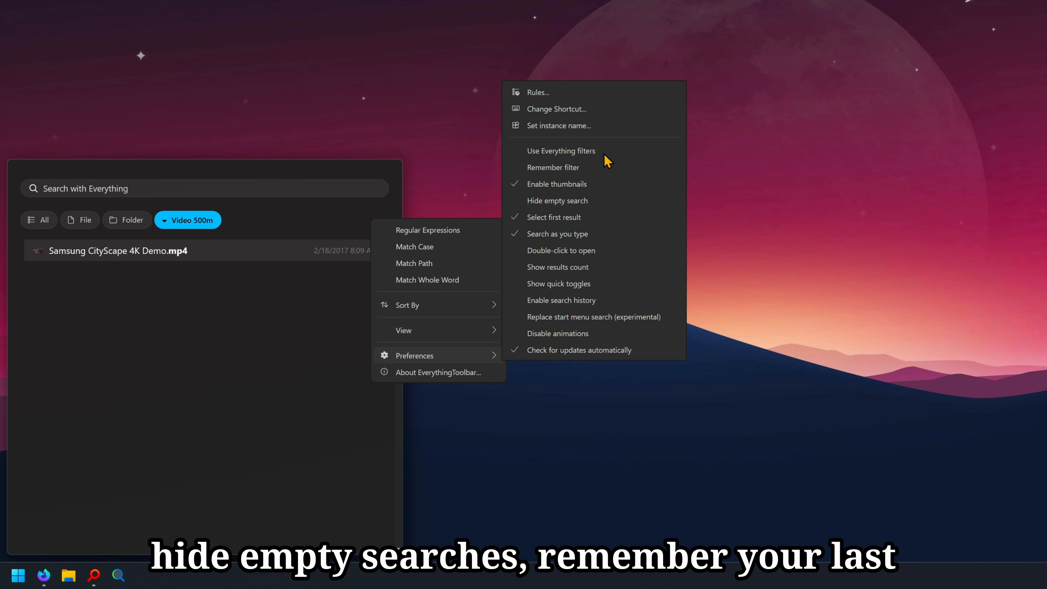
pyautogui.moveTo(444, 334)
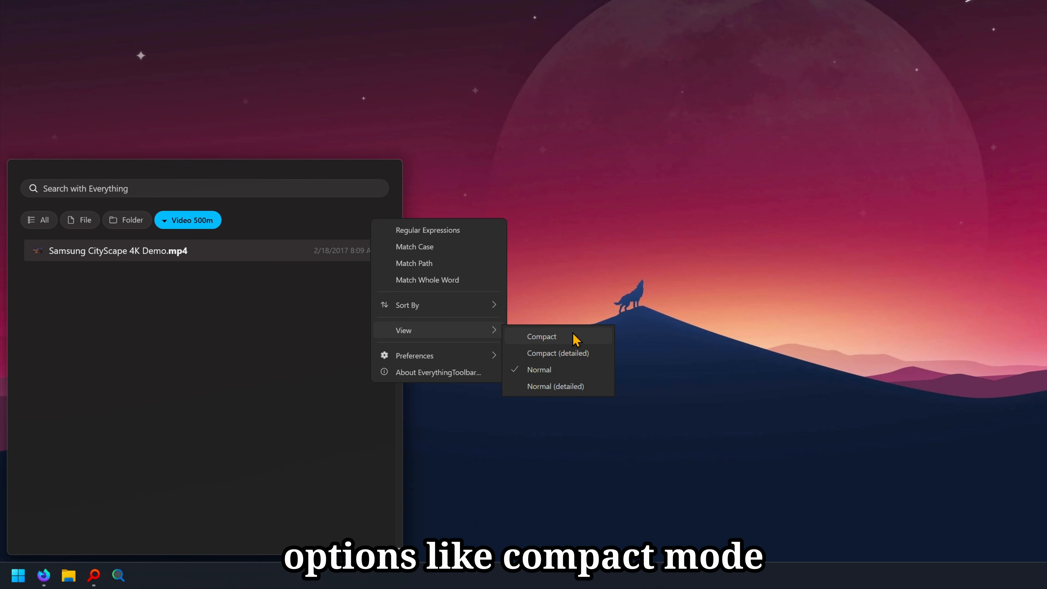
pyautogui.click(607, 387)
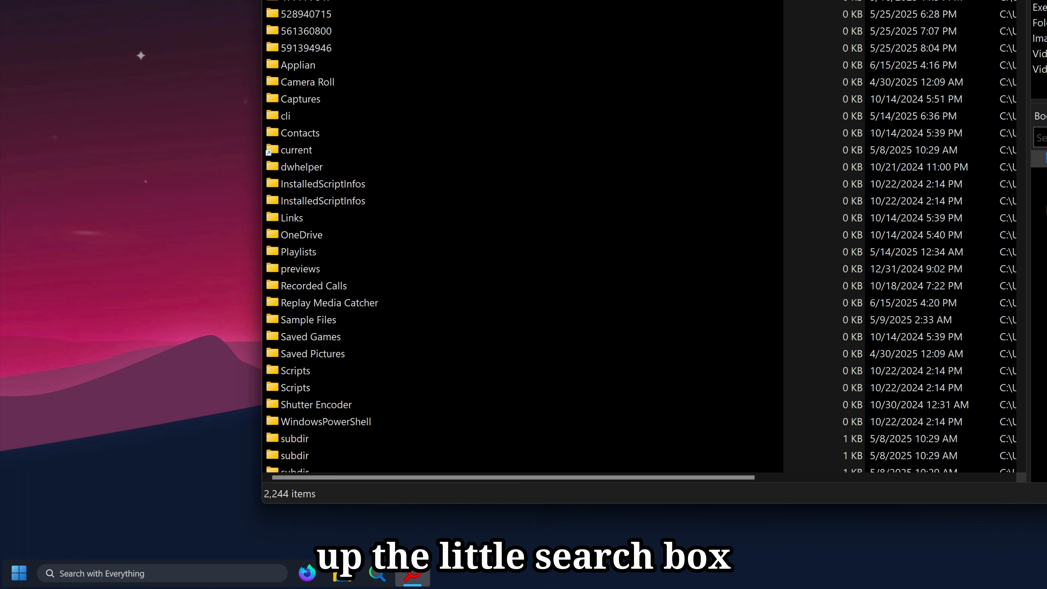
# Open EverythingToolbar from the taskbar search box and apply the Video 500m filter to its results.
pyautogui.click(208, 573)
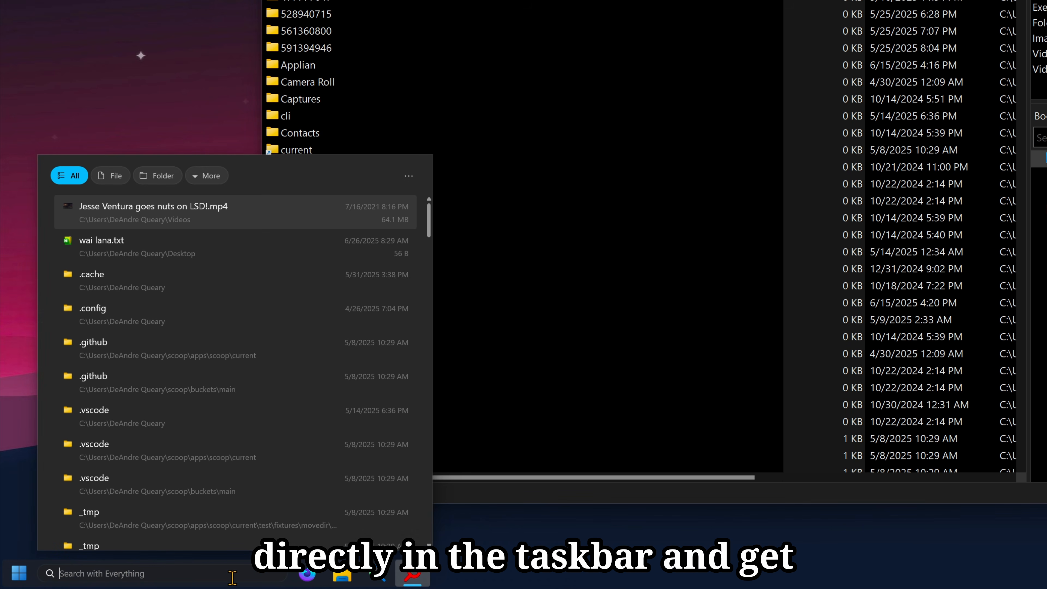
pyautogui.click(211, 176)
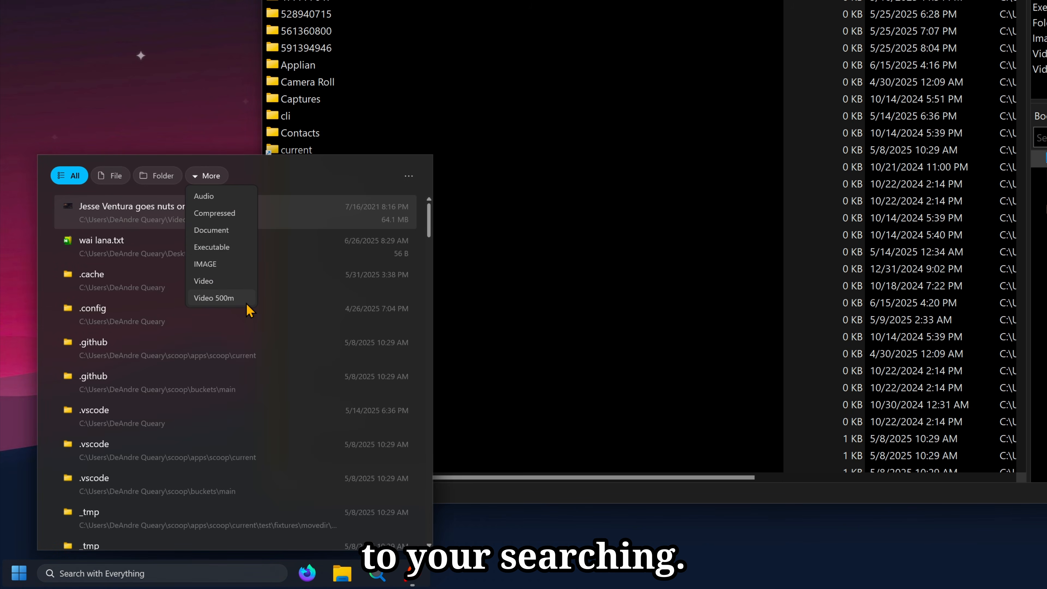
pyautogui.click(248, 303)
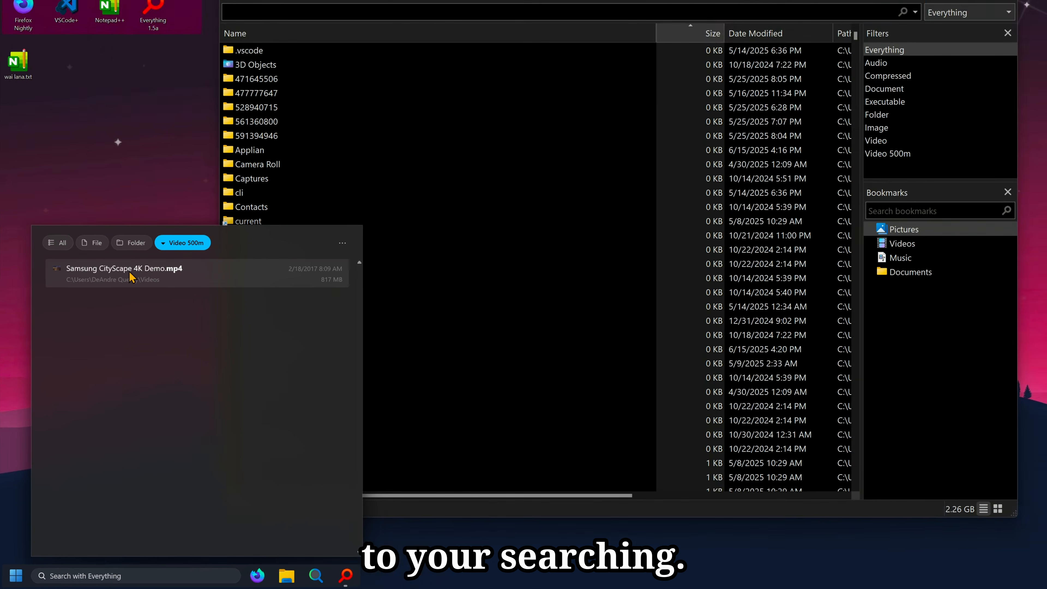